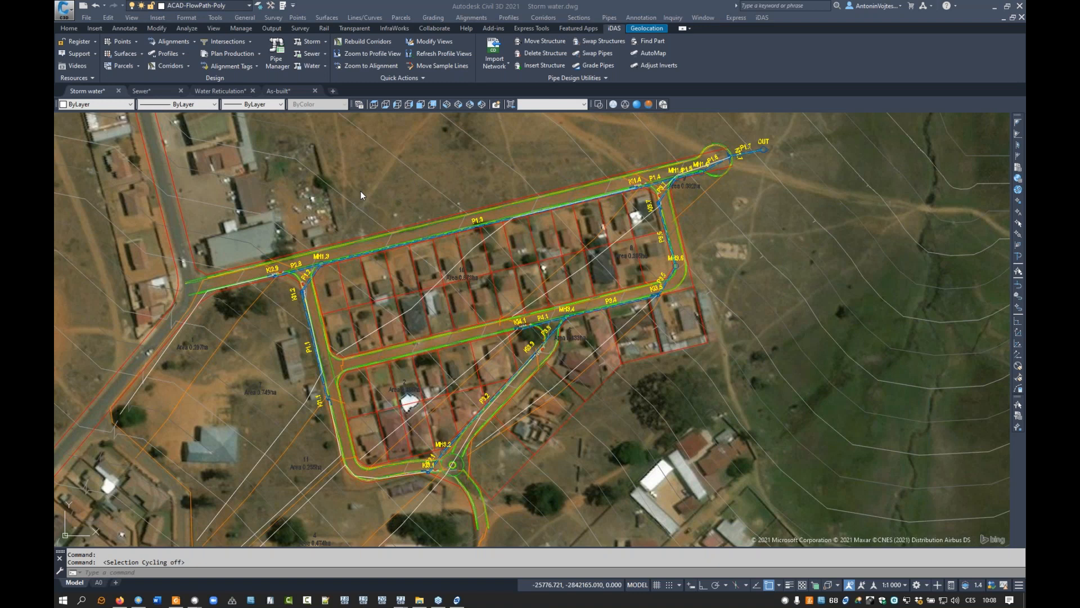
# - Open the storm water network of the current drawing in the iDAS Pipe Manager
pyautogui.click(274, 55)
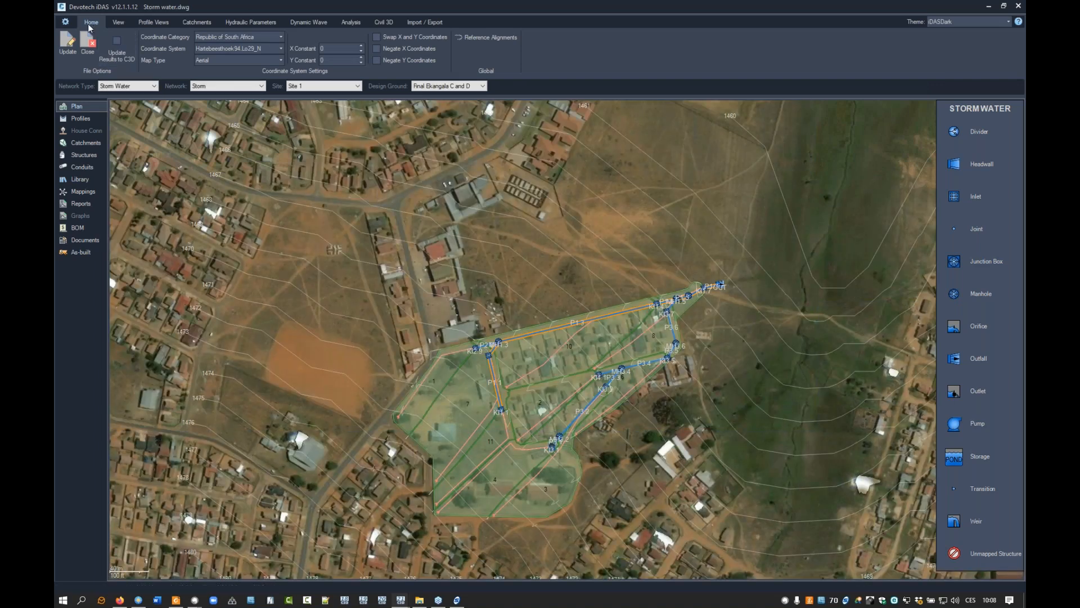
pyautogui.moveTo(427, 306); pyautogui.dragTo(403, 234, button='middle')
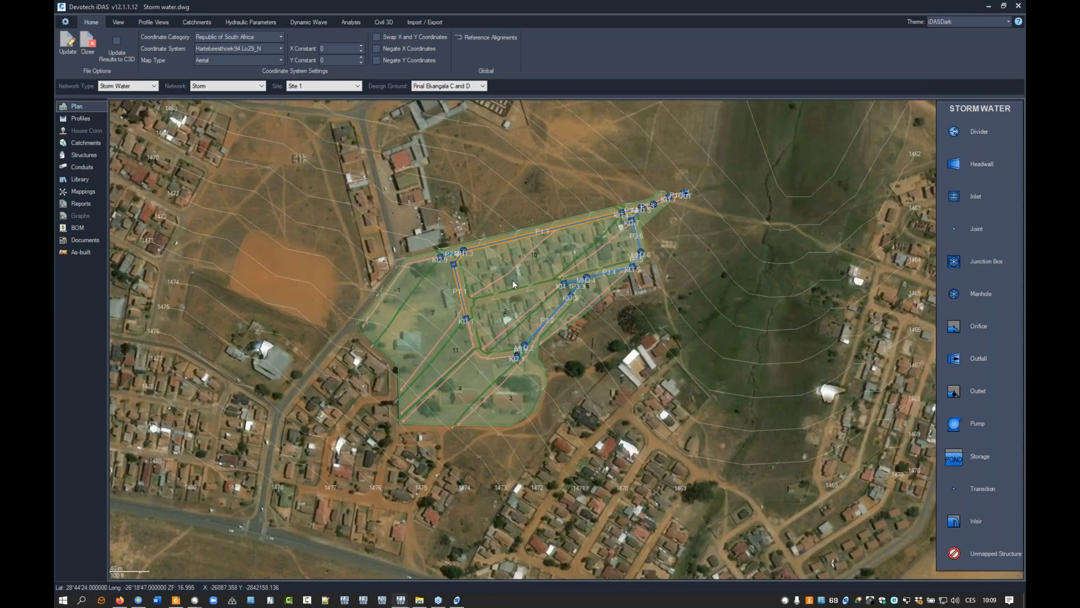
# - Try the Road map type as the plan background and return it to Aerial
pyautogui.click(280, 61)
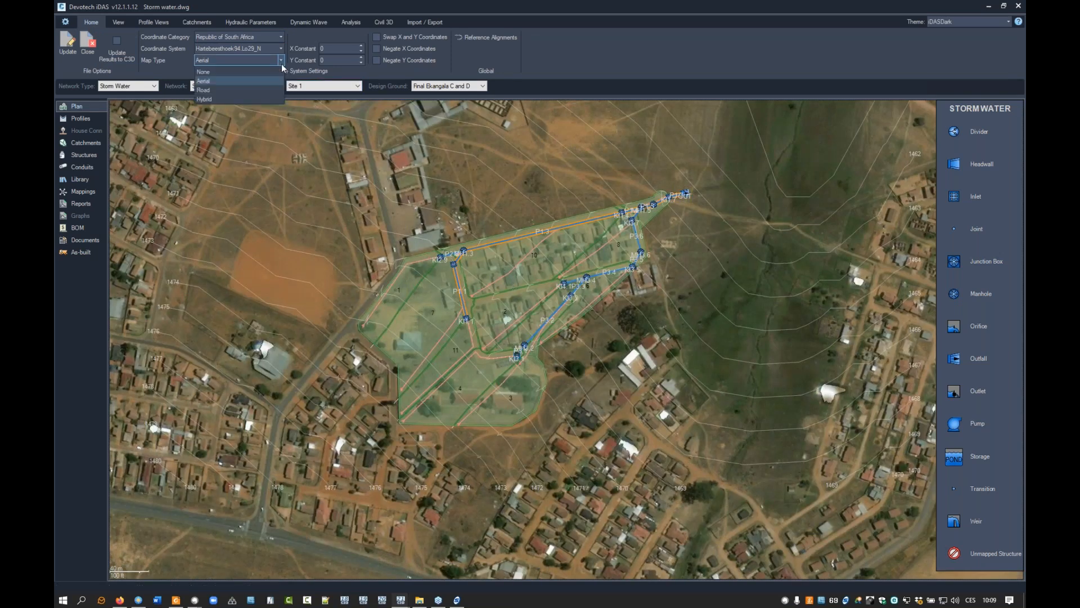
pyautogui.click(225, 92)
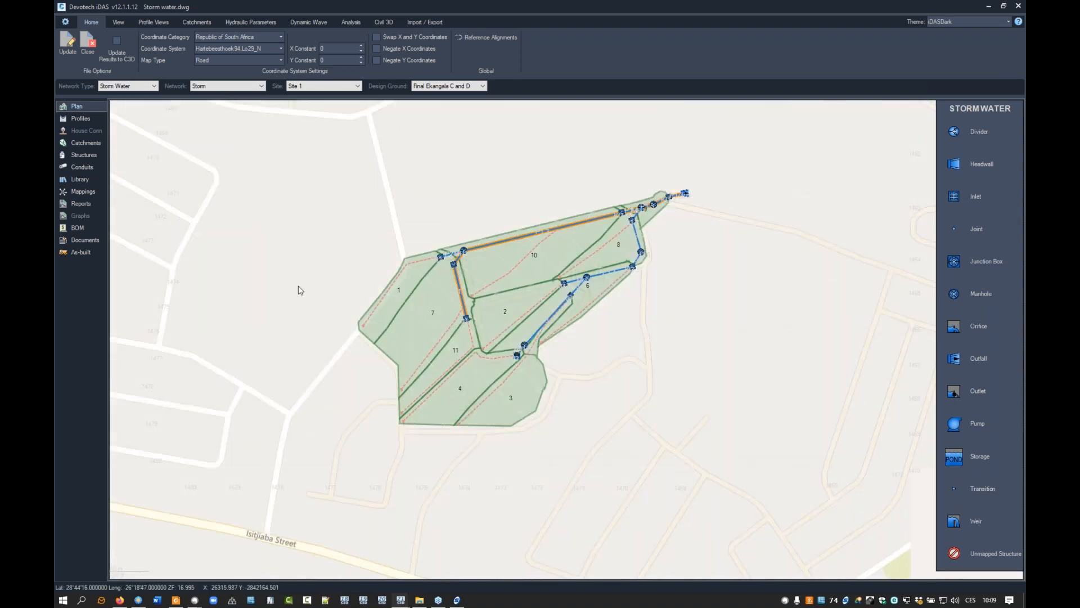
pyautogui.click(281, 60)
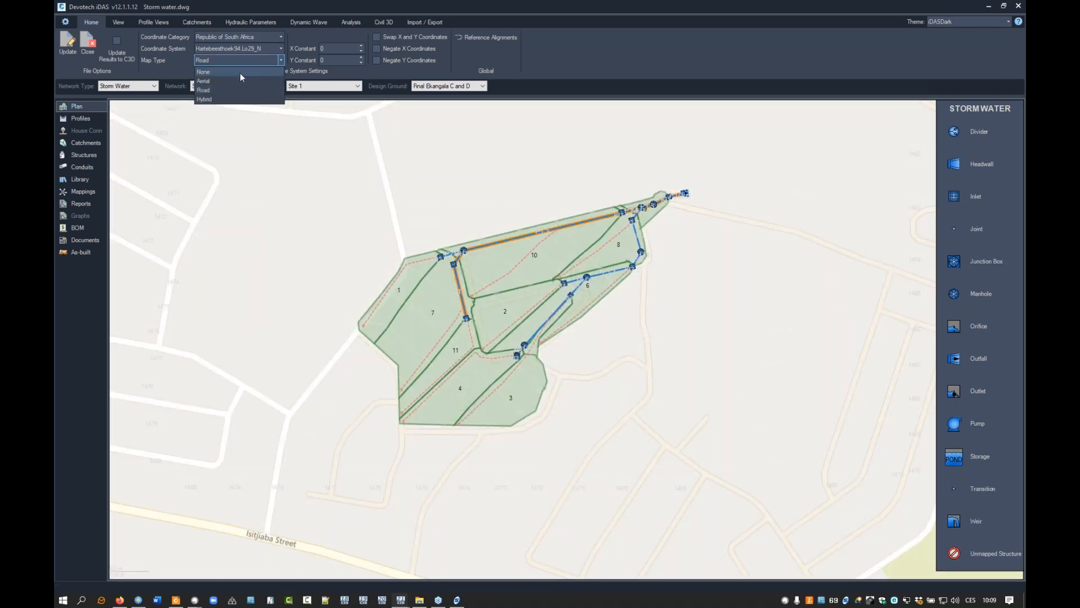
pyautogui.click(217, 81)
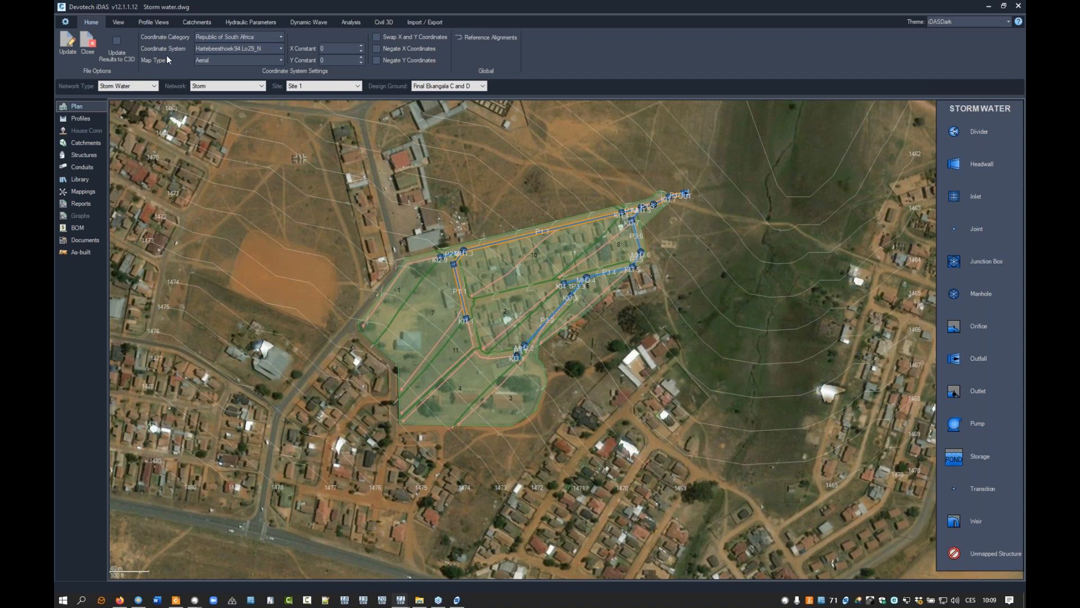
pyautogui.moveTo(217, 49)
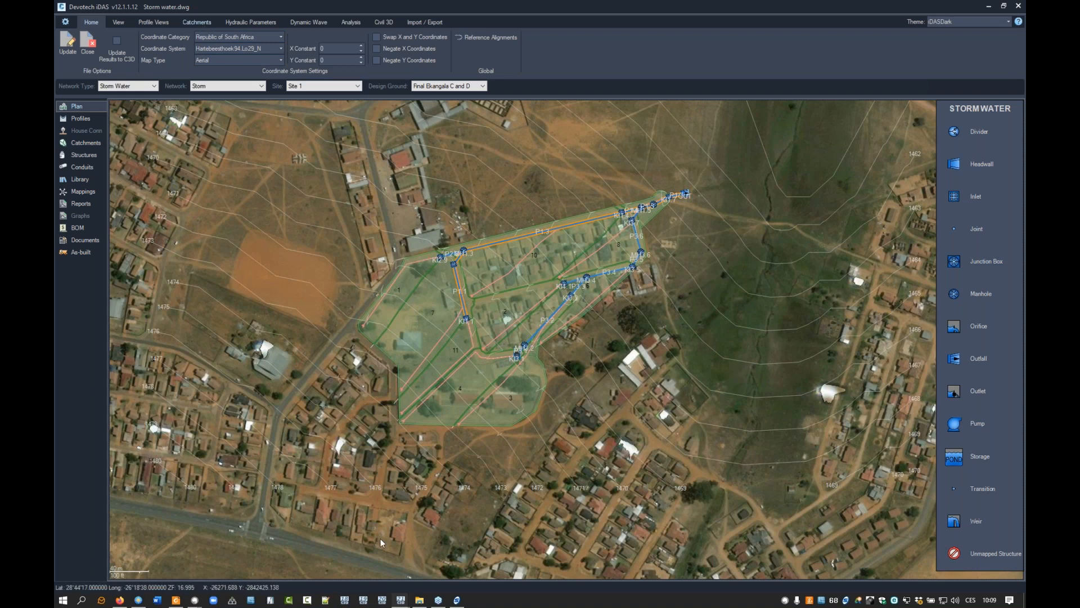
pyautogui.click(119, 25)
pyautogui.click(153, 22)
pyautogui.click(196, 22)
pyautogui.click(307, 23)
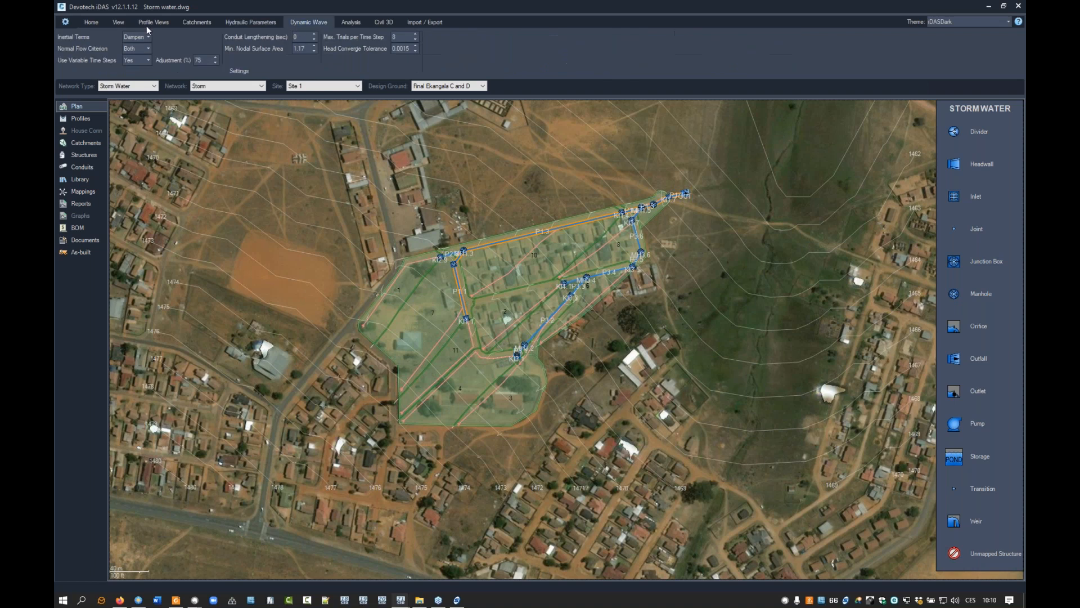
pyautogui.click(98, 22)
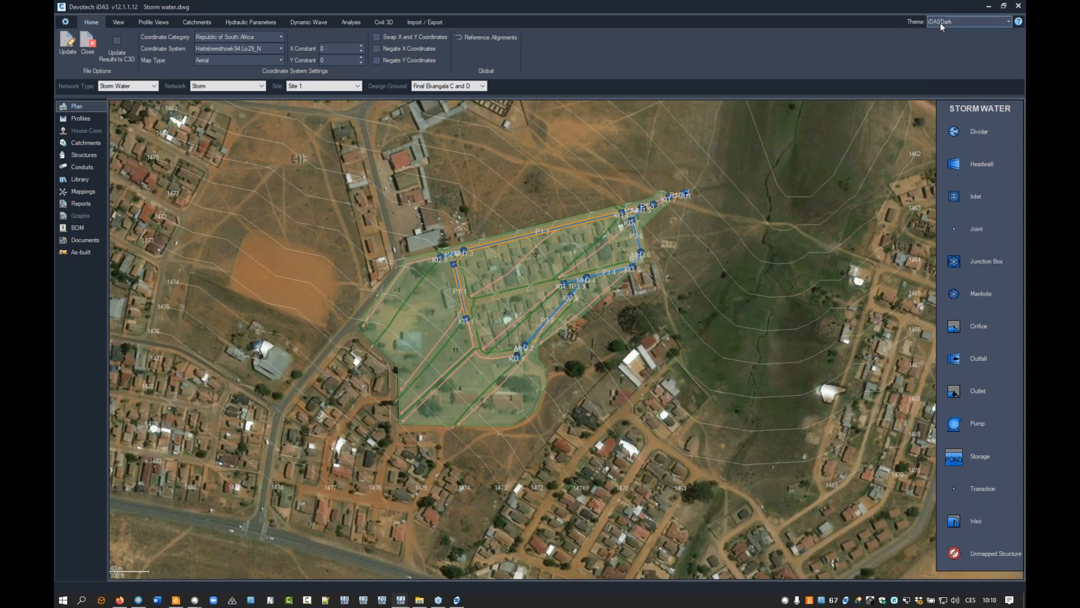
pyautogui.moveTo(592, 10); pyautogui.dragTo(616, 169)
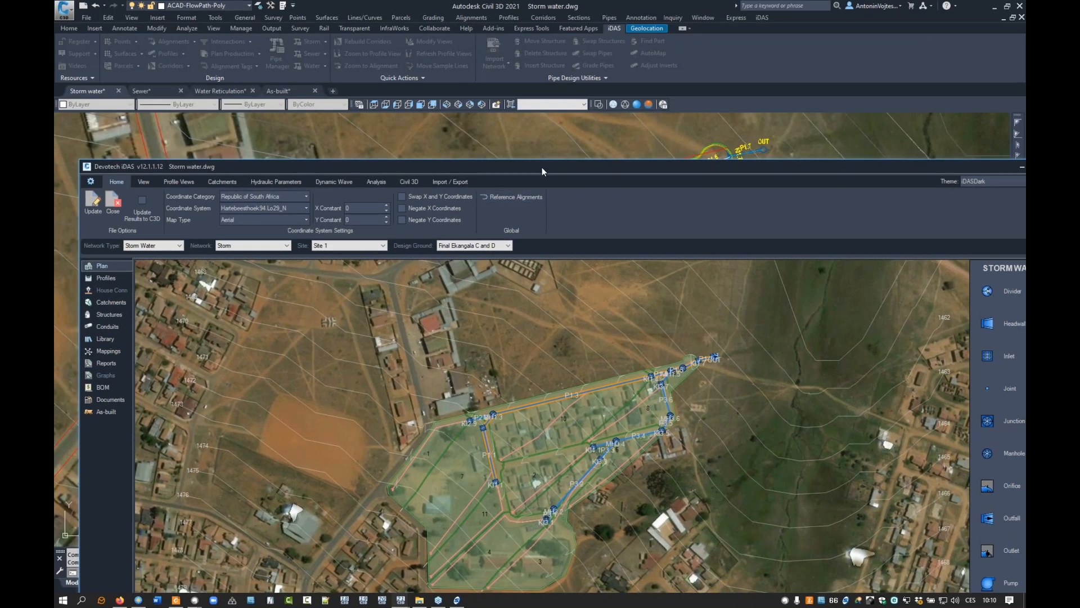
pyautogui.moveTo(538, 166); pyautogui.dragTo(513, 7)
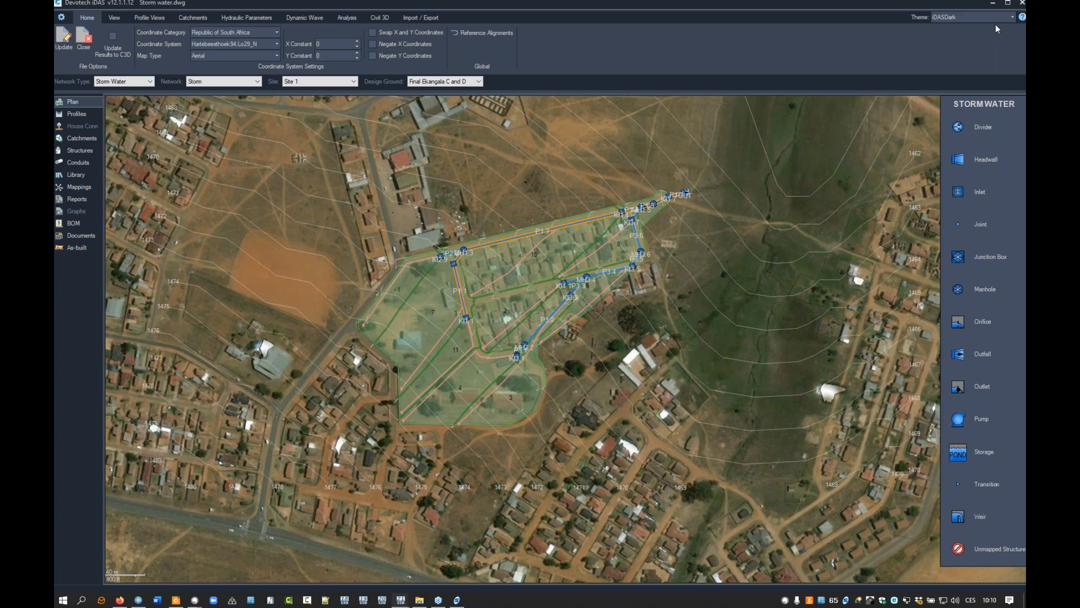
# - Set the interface theme to ExpressionDark
pyautogui.click(1012, 17)
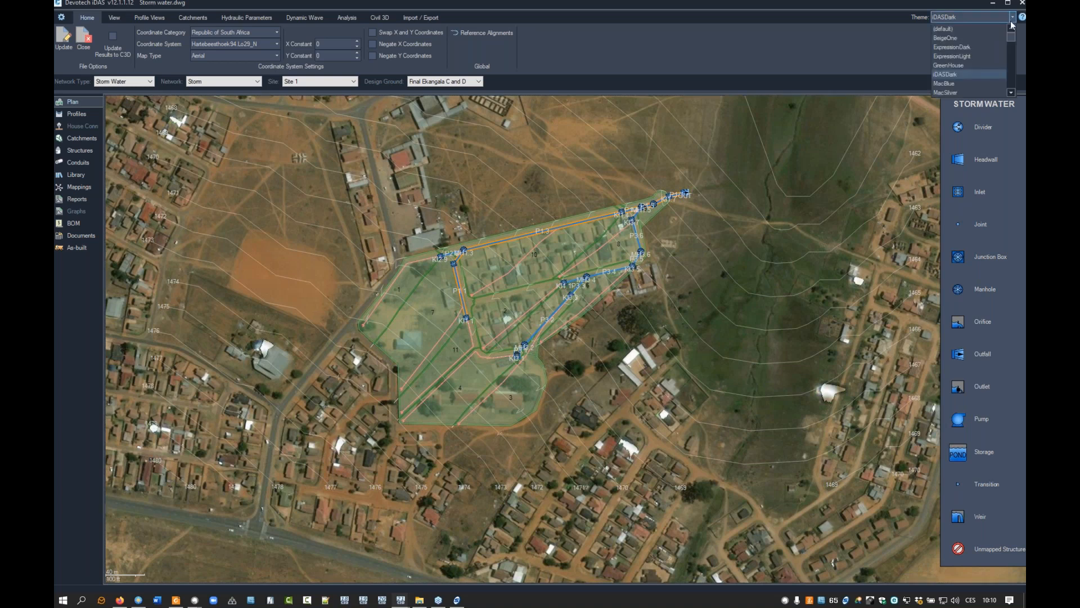
pyautogui.moveTo(1011, 38)
pyautogui.mouseDown()
pyautogui.moveTo(1010, 48)
pyautogui.moveTo(1010, 37)
pyautogui.mouseUp()
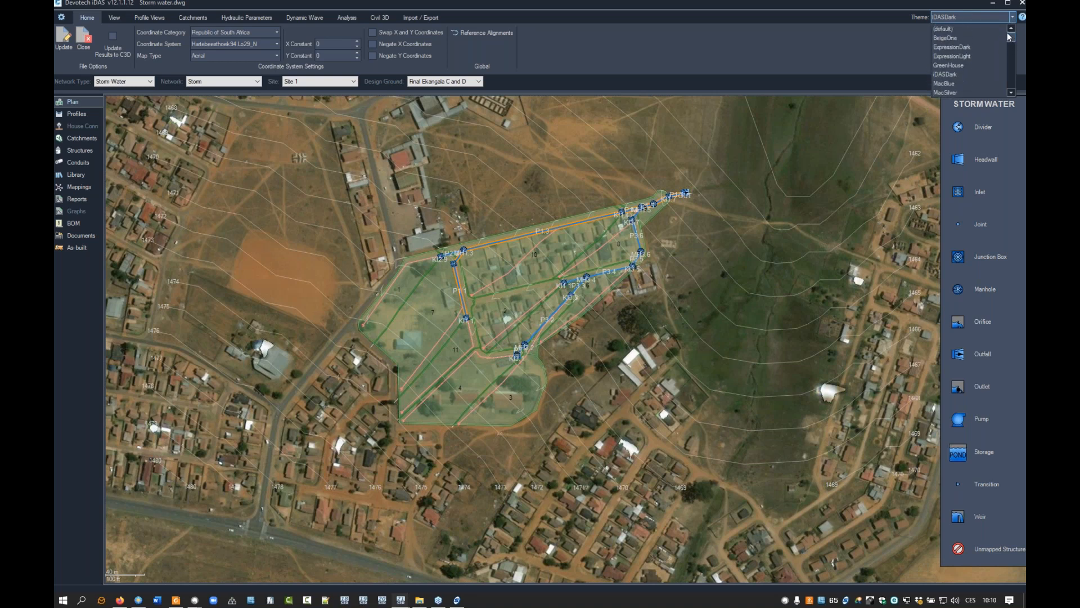
pyautogui.click(951, 47)
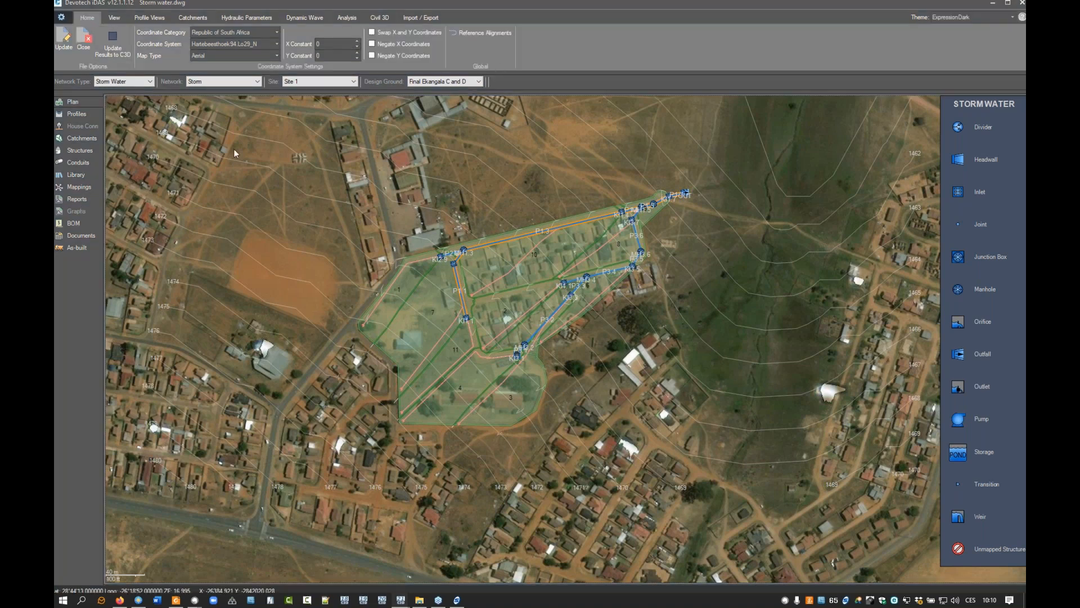
# - Set the interface theme to Office2007Silver
pyautogui.click(1012, 18)
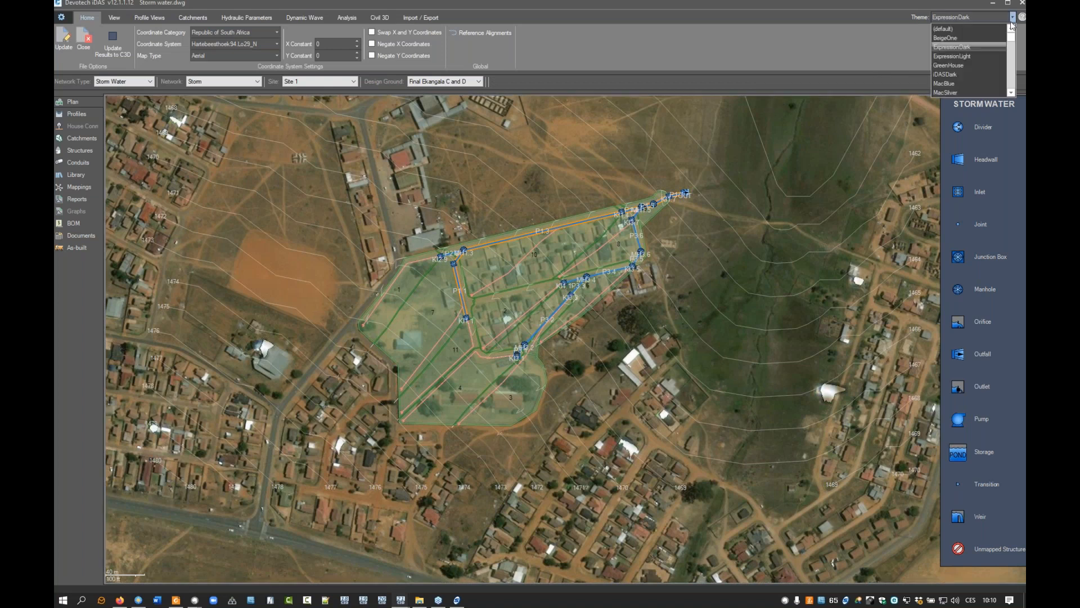
pyautogui.moveTo(1012, 38); pyautogui.dragTo(1010, 49)
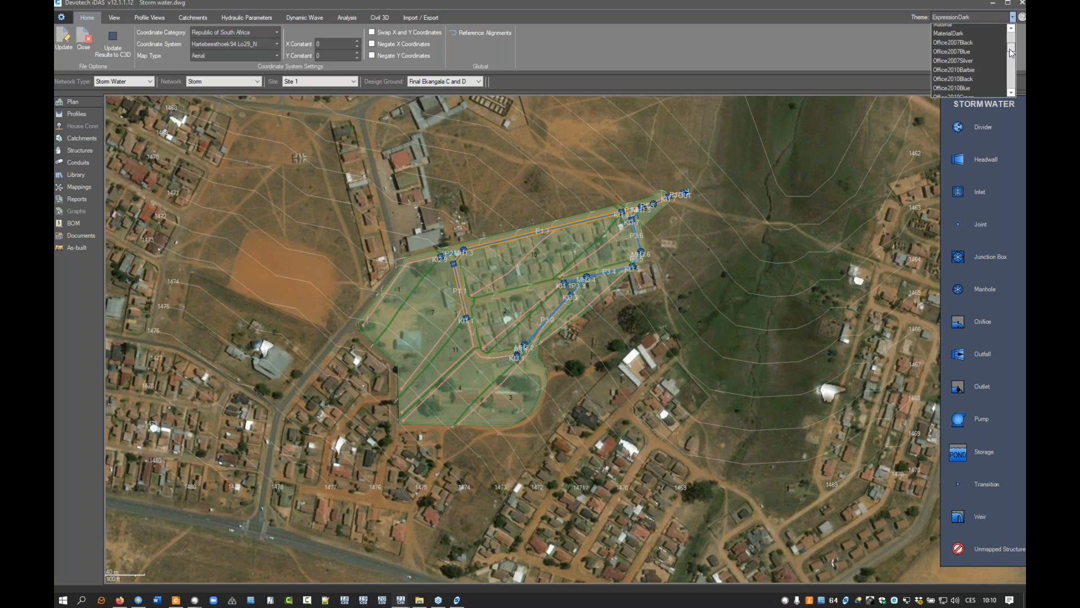
pyautogui.click(953, 64)
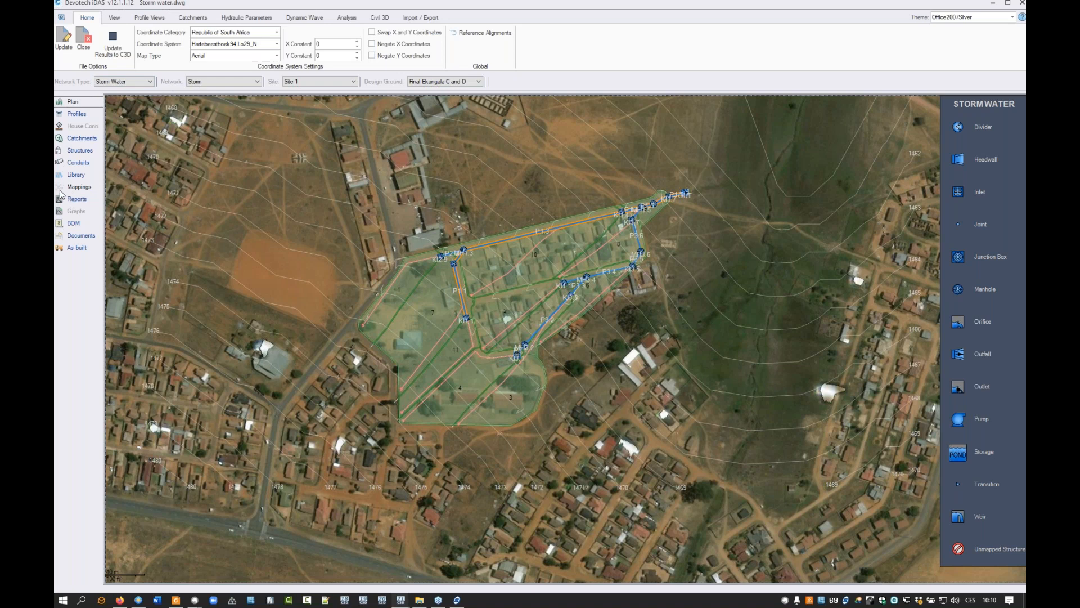
# - Show the pipe network's profile view and restore the iDASDark interface theme
pyautogui.click(79, 115)
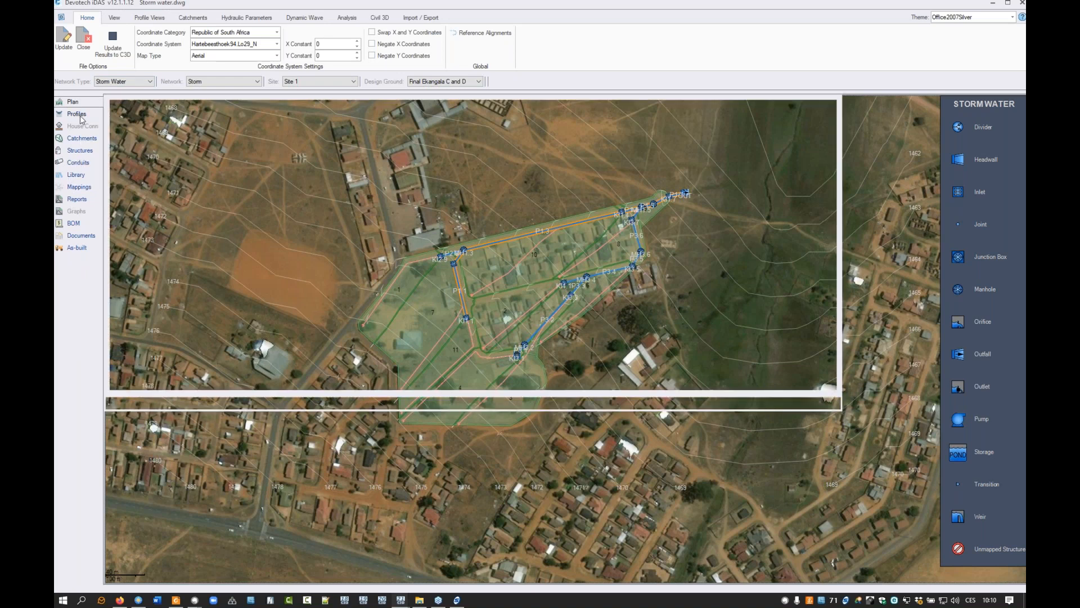
pyautogui.moveTo(503, 505)
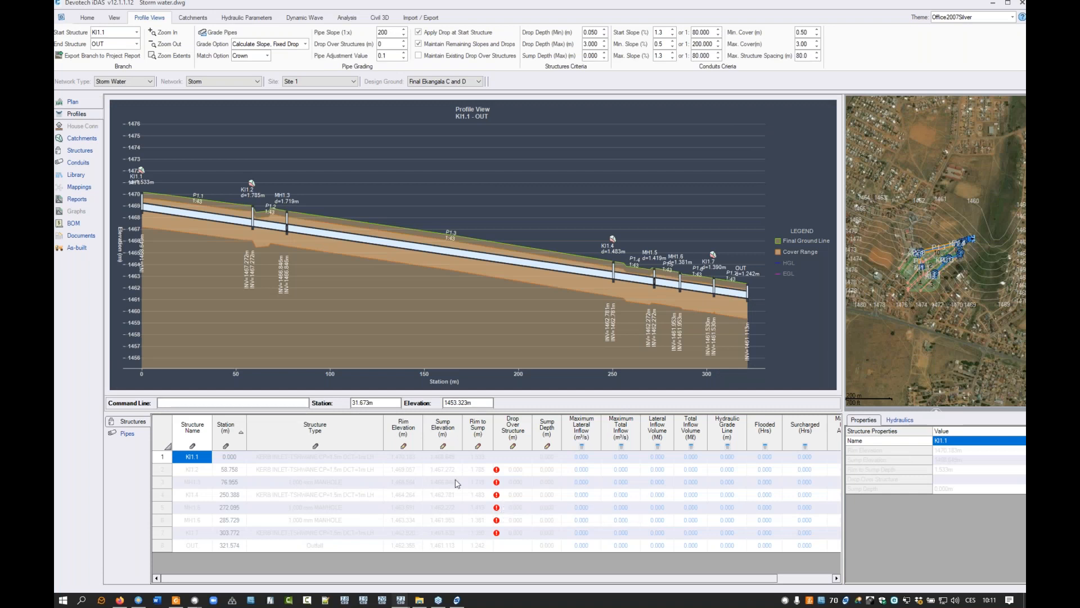
pyautogui.click(1013, 17)
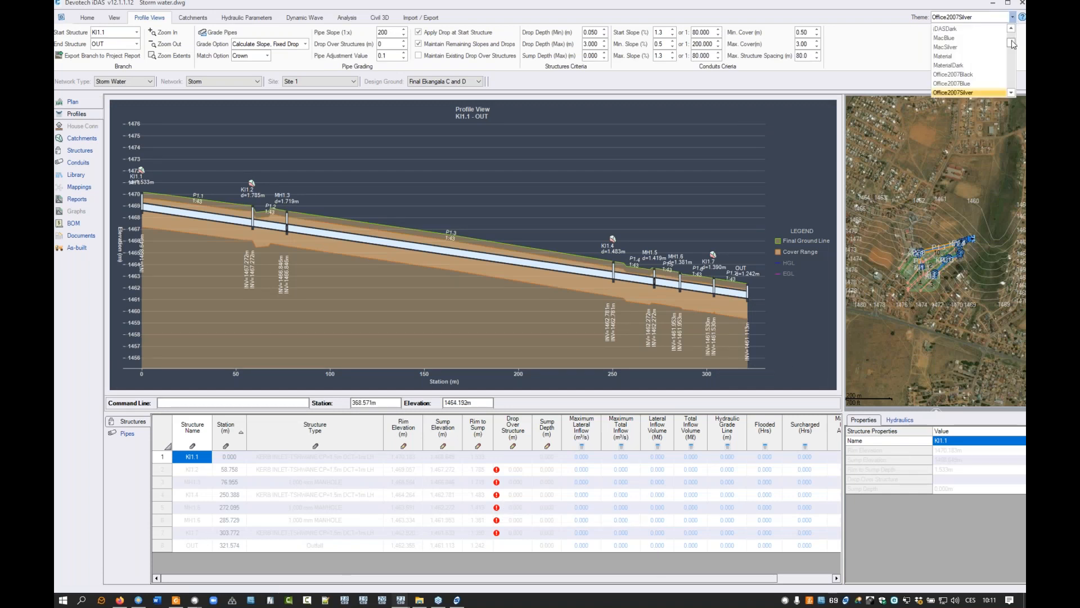
pyautogui.click(948, 29)
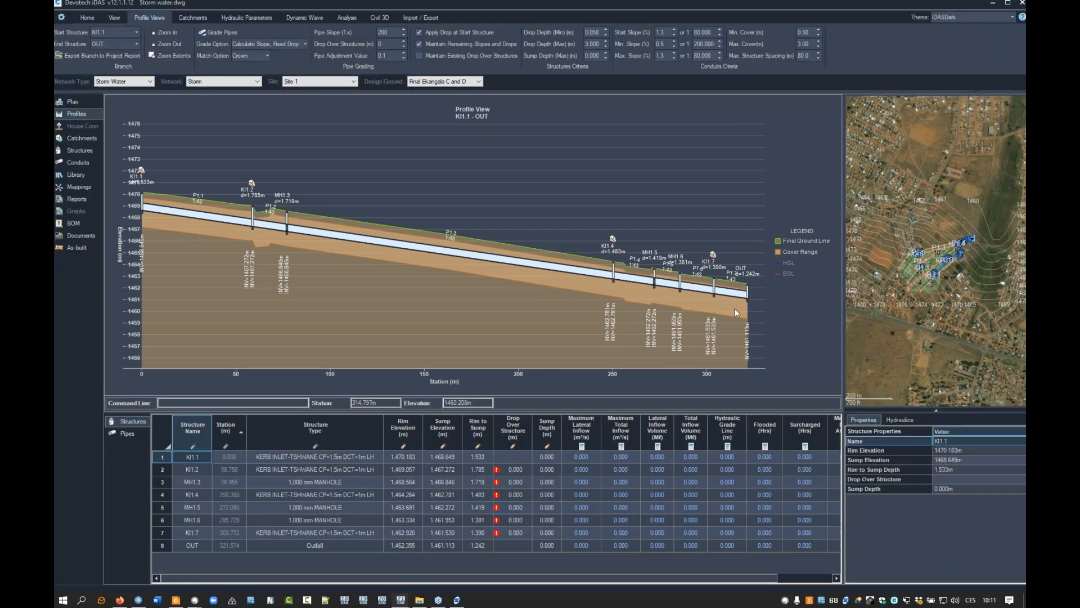
# - Toggle the Tooltips option in the application settings
pyautogui.click(92, 18)
pyautogui.moveTo(224, 42)
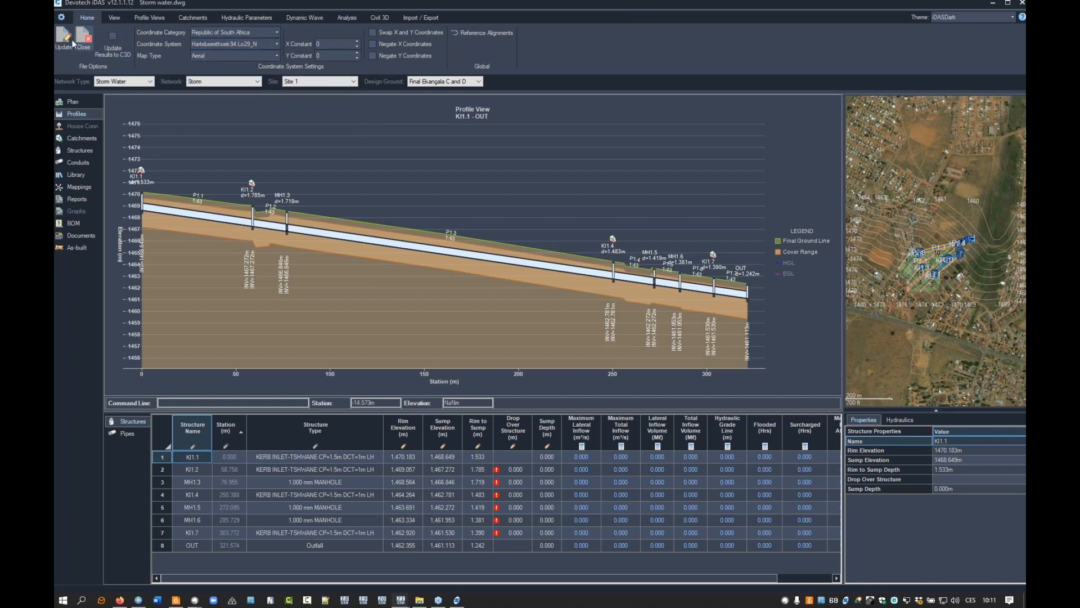
pyautogui.click(62, 17)
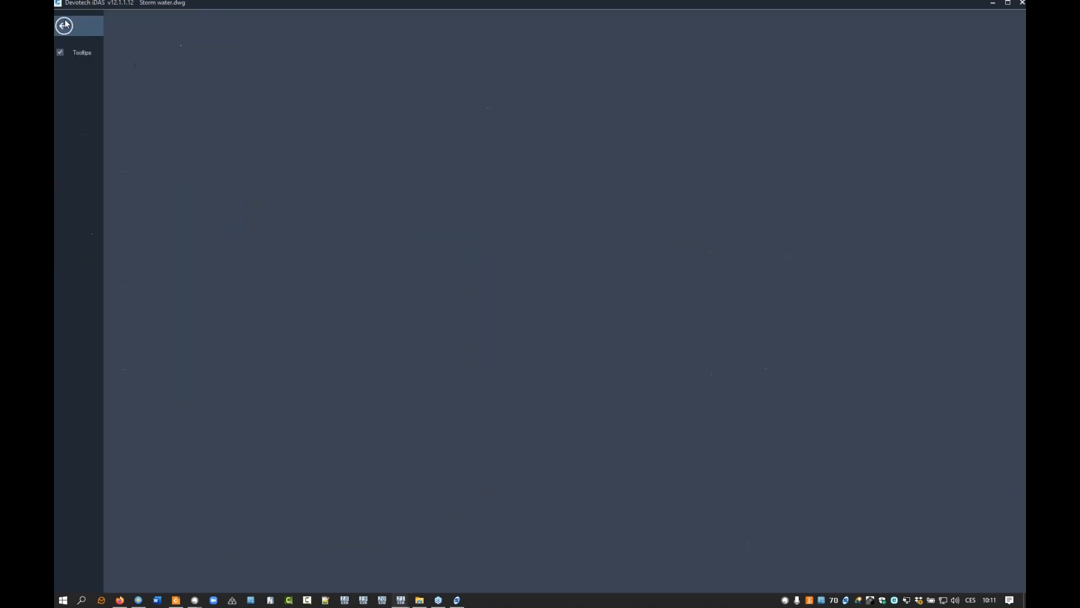
pyautogui.click(59, 53)
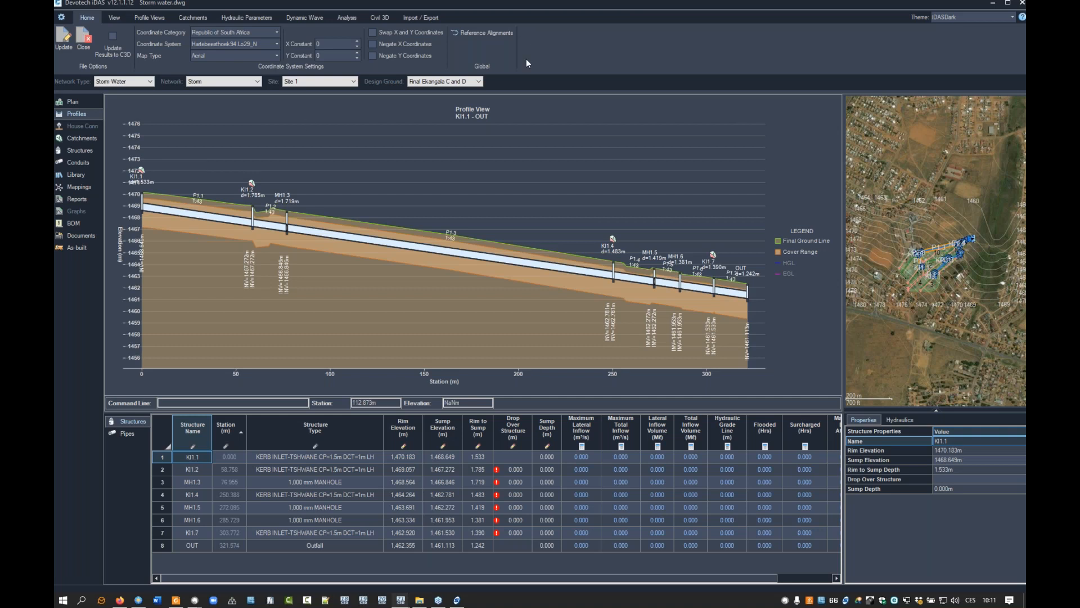
# - Open the built-in iDAS help document, bring up its text search and browse the table of contents
pyautogui.click(1022, 17)
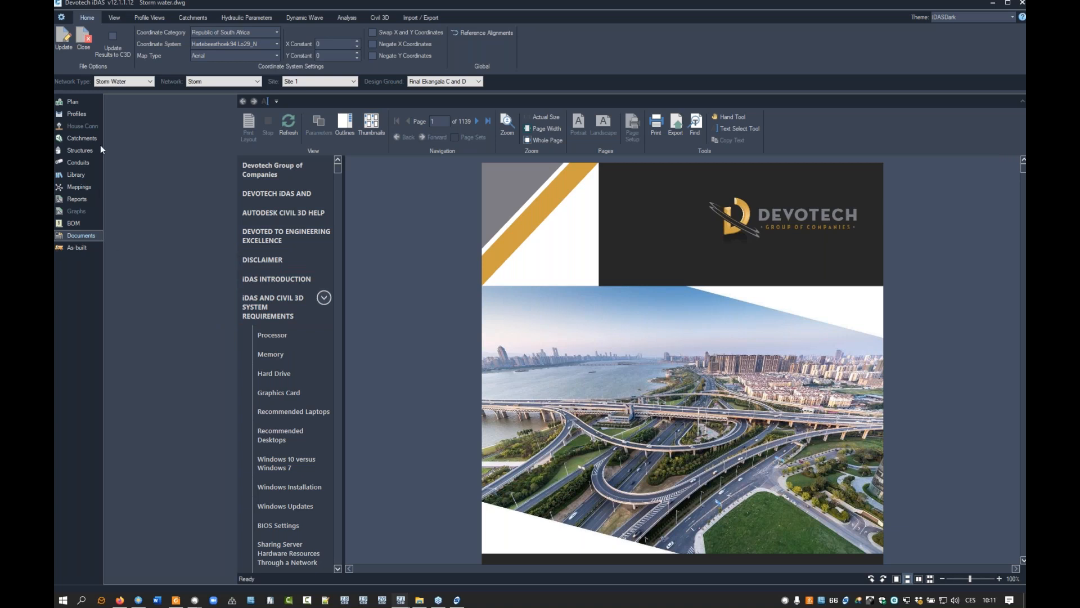
pyautogui.click(73, 104)
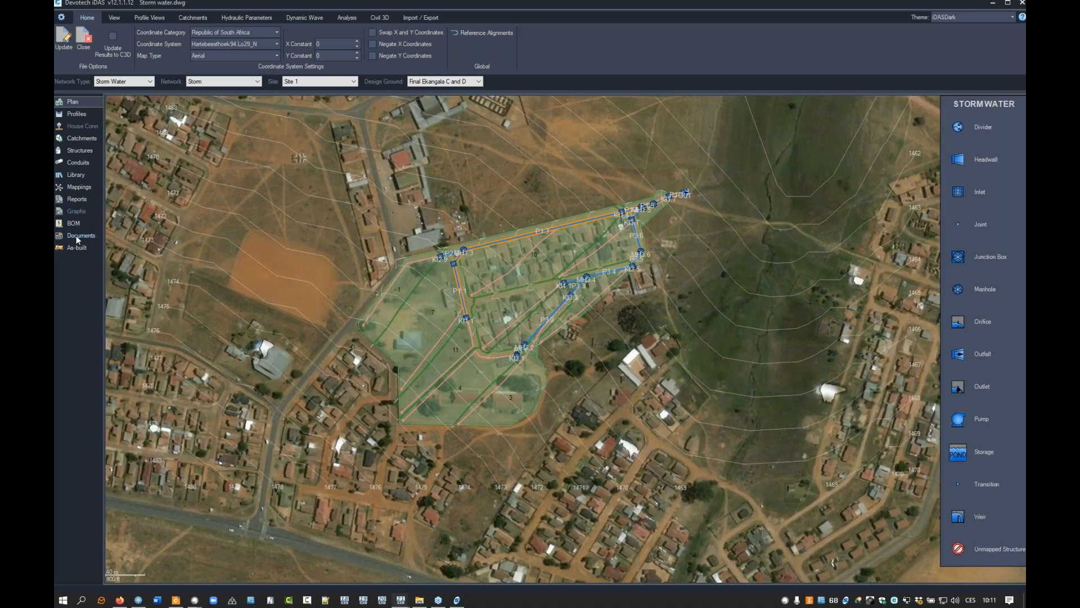
pyautogui.click(76, 235)
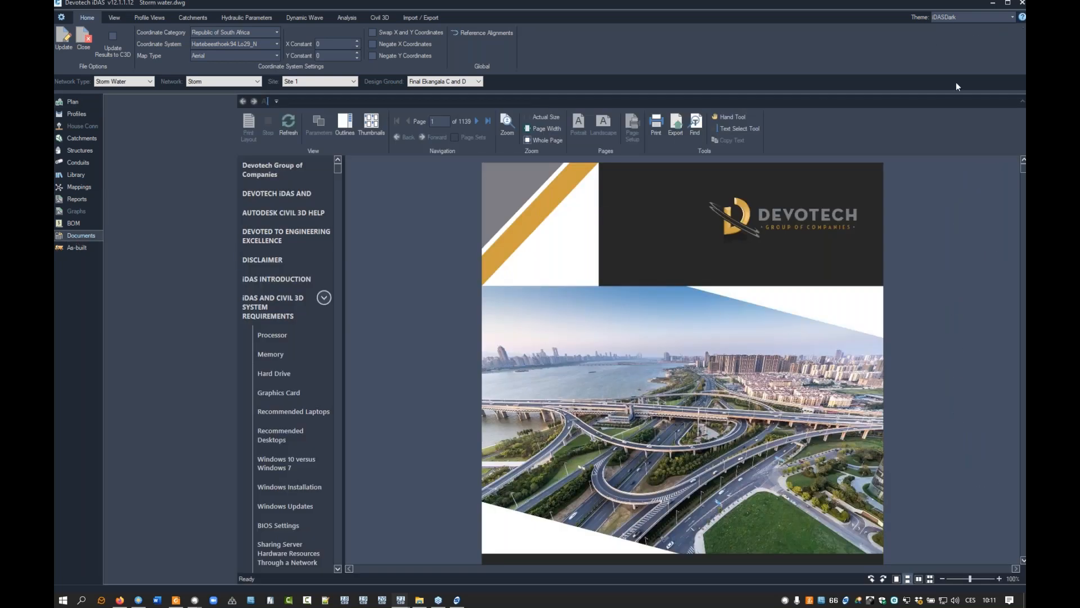
pyautogui.scroll(-5, 447, 377)
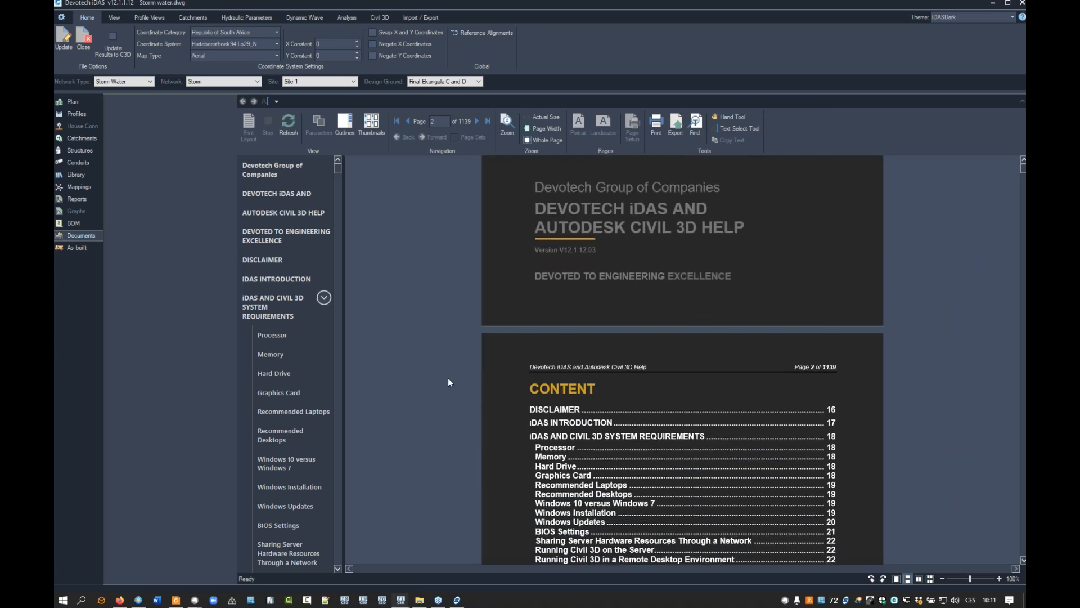
pyautogui.hotkey('ctrl', 'f')
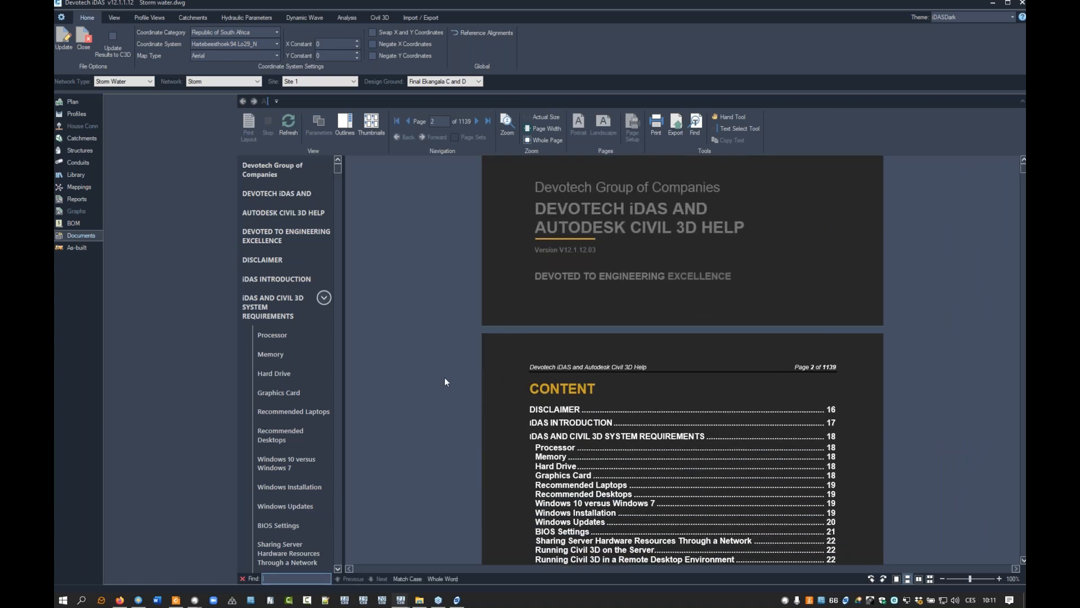
pyautogui.scroll(1, 444, 377)
pyautogui.scroll(4, 445, 382)
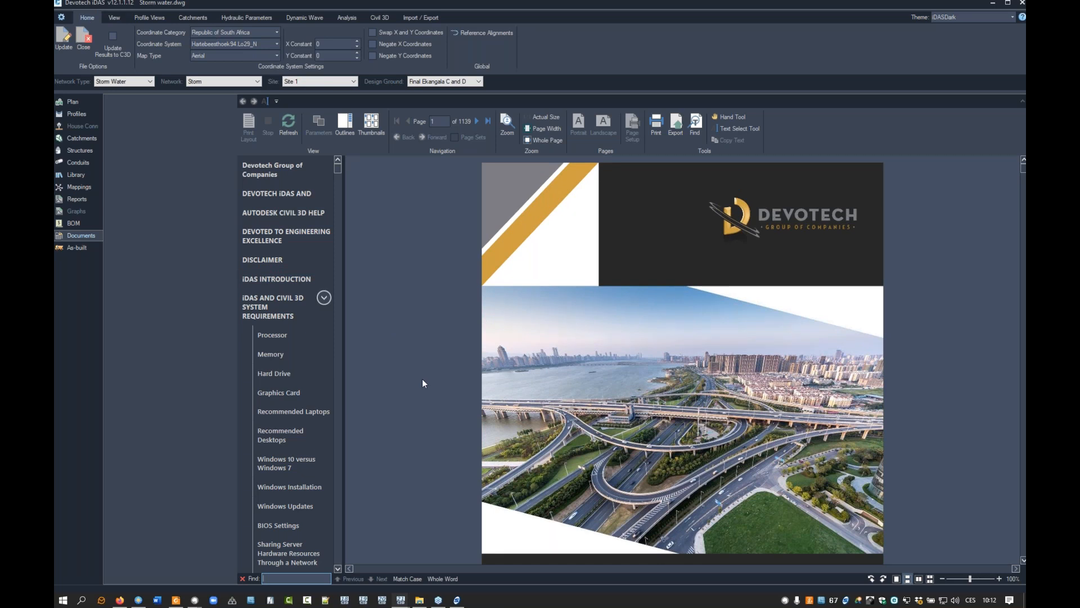
pyautogui.scroll(-10, 423, 380)
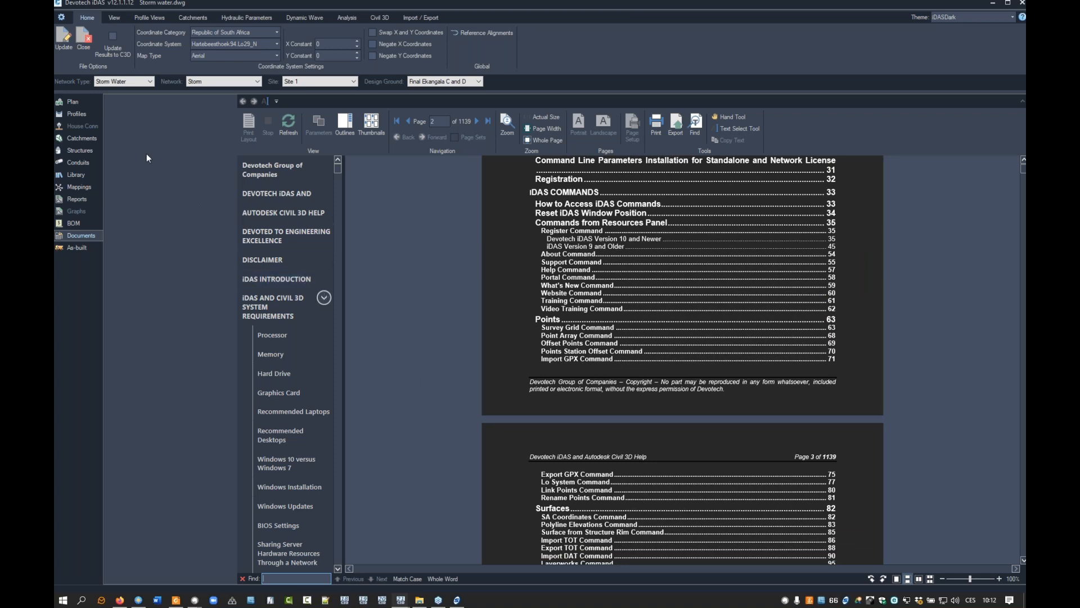
# - Show the network's plan view at closer range along with the view display options
pyautogui.click(68, 101)
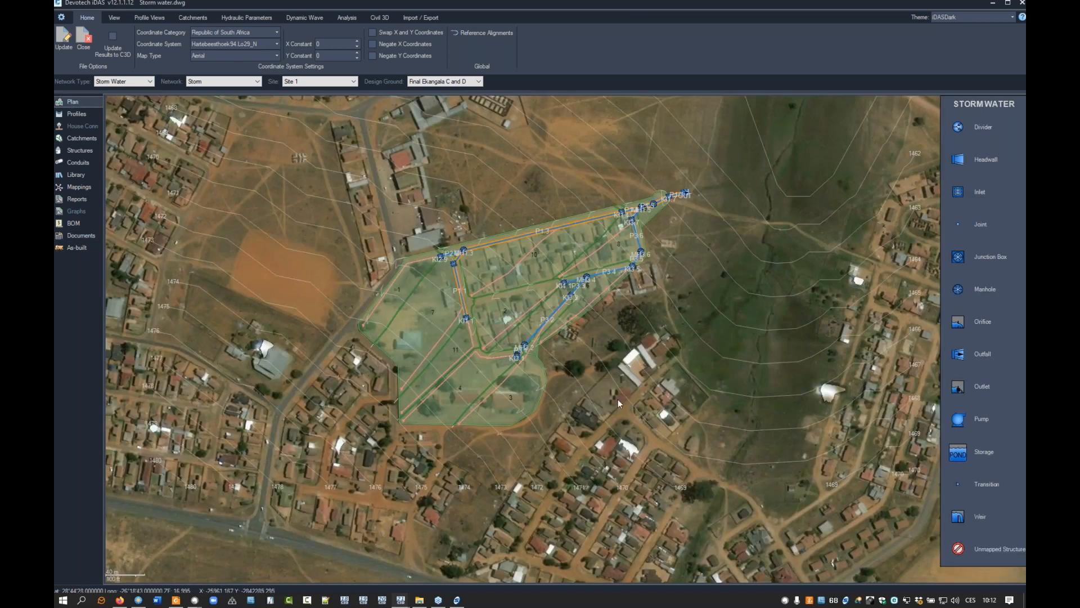
pyautogui.scroll(1, 496, 362)
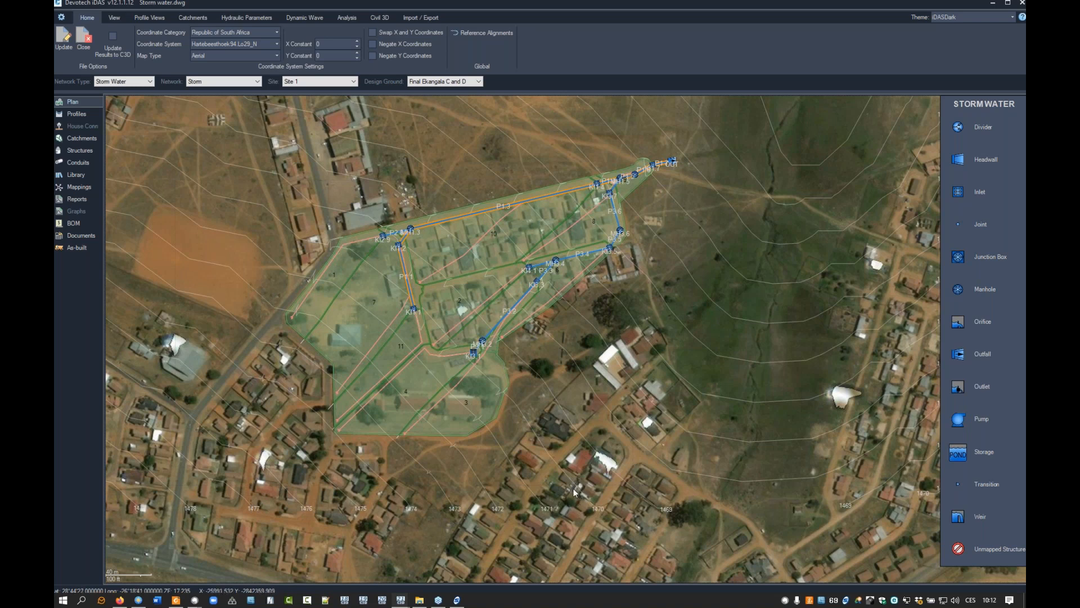
pyautogui.scroll(4, 366, 303)
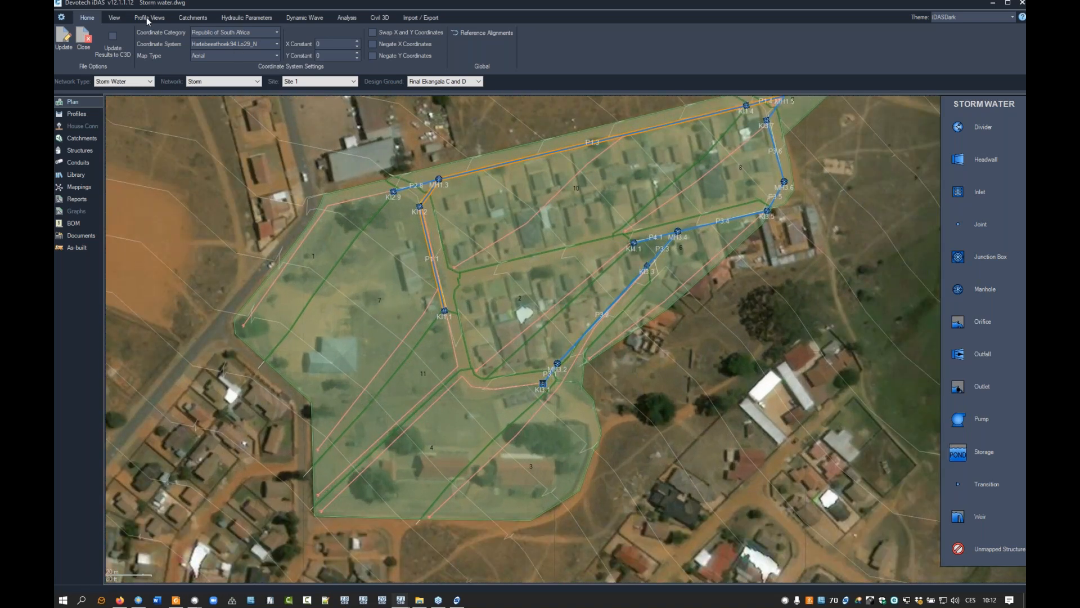
pyautogui.click(114, 17)
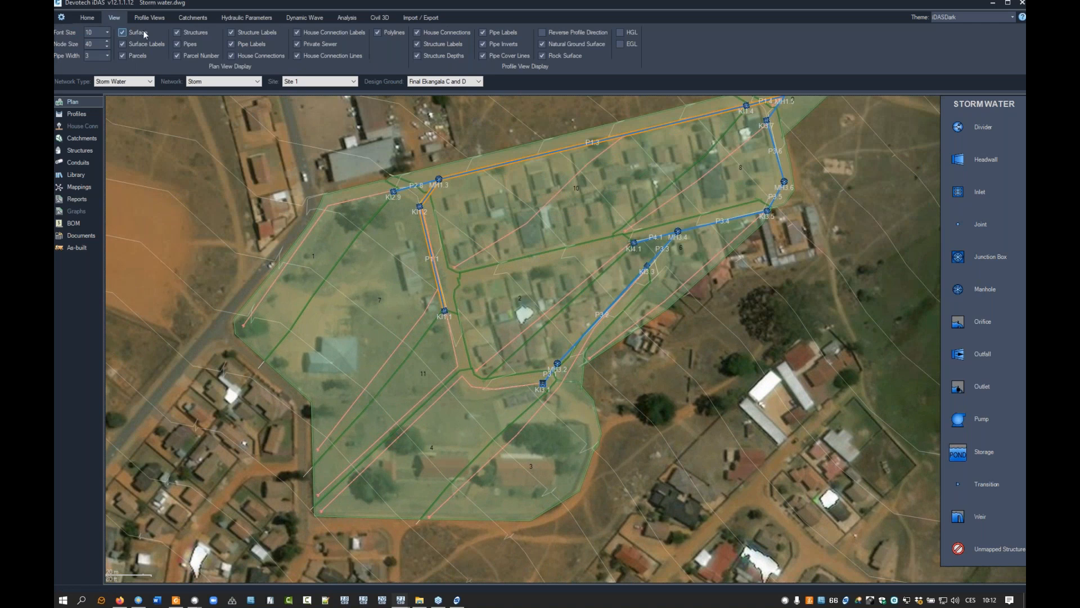
# - Toggle the Polylines display in the plan view off and back on
pyautogui.click(377, 33)
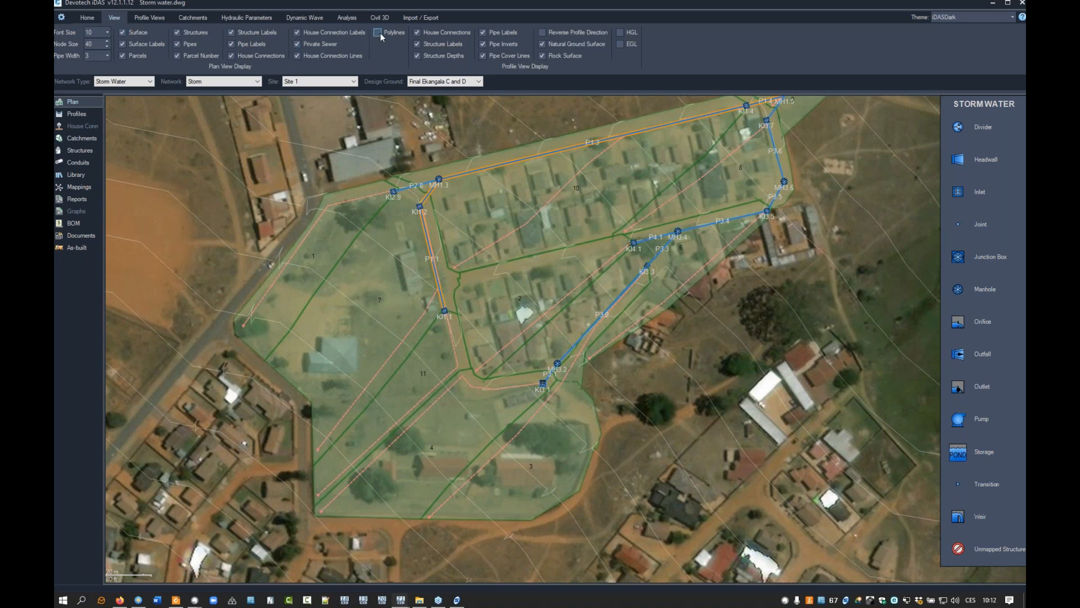
pyautogui.click(379, 33)
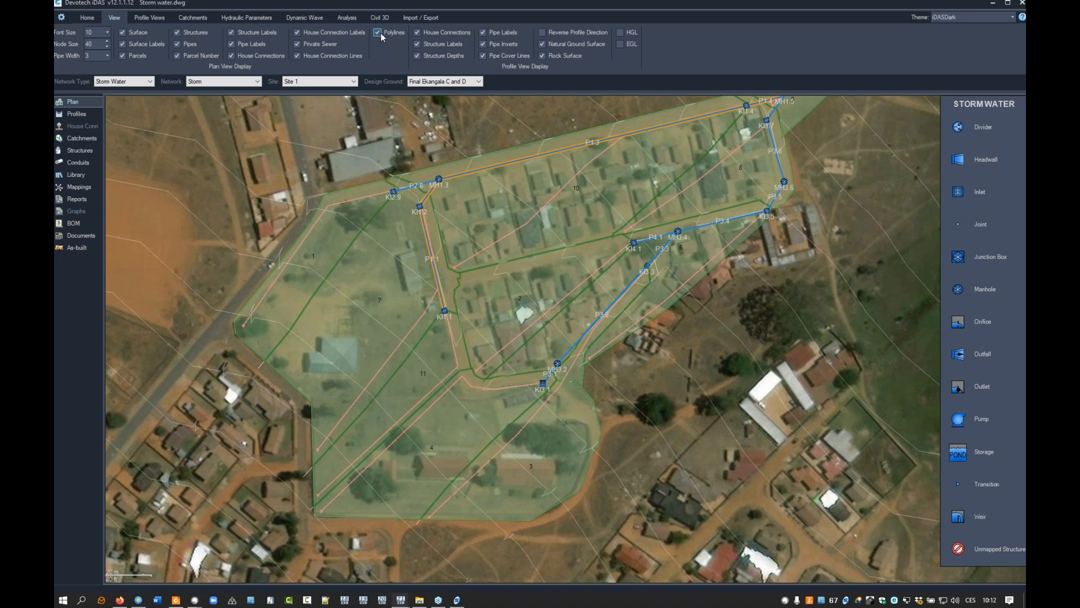
pyautogui.click(380, 33)
pyautogui.click(380, 33)
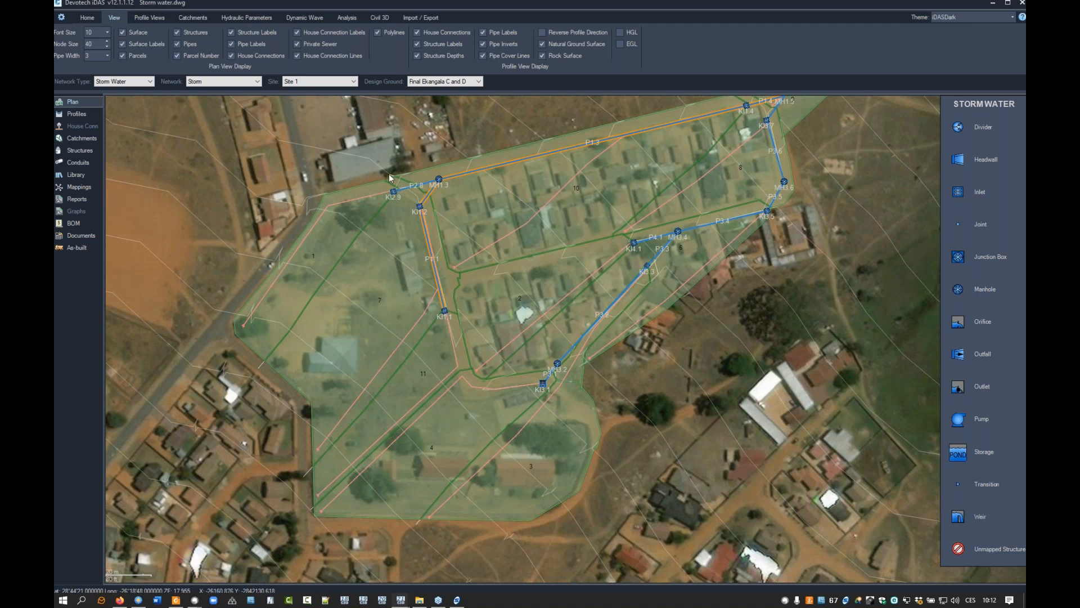
# - Toggle the Structures, Structure Labels and Pipe Labels displays in the plan view off and back on
pyautogui.click(190, 32)
pyautogui.click(190, 32)
pyautogui.click(190, 32)
pyautogui.click(190, 32)
pyautogui.click(256, 34)
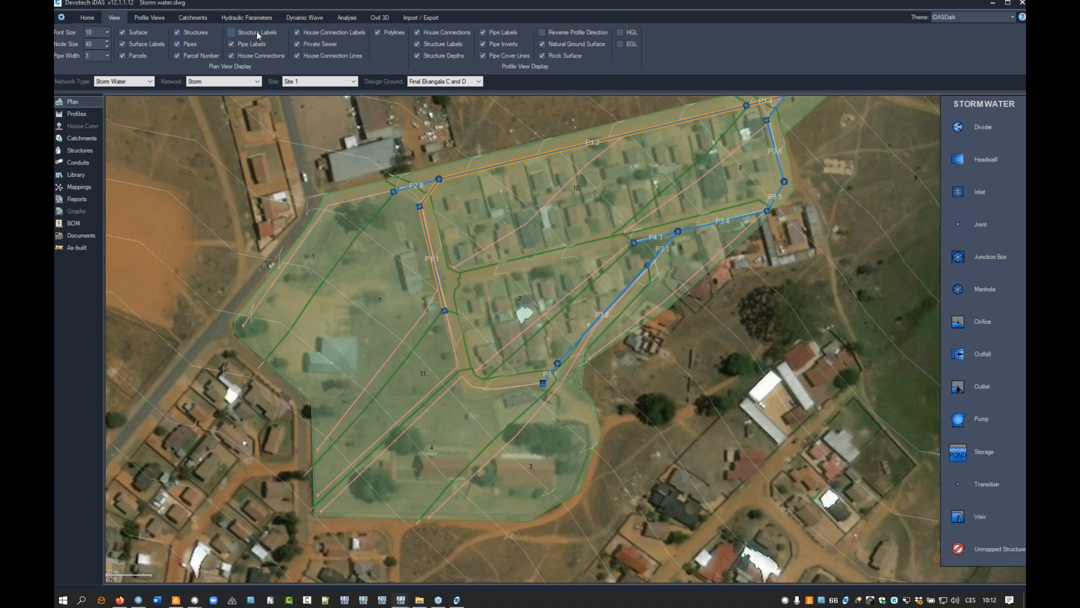
pyautogui.click(257, 34)
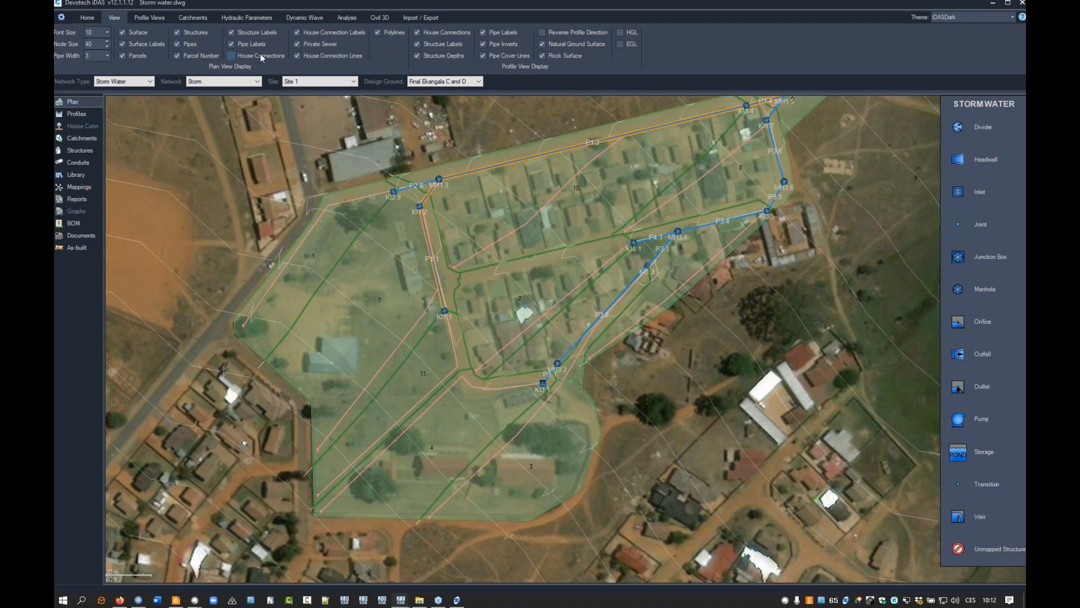
pyautogui.click(255, 43)
pyautogui.click(255, 44)
# - Turn off the Surface display in the plan view
pyautogui.moveTo(678, 355); pyautogui.dragTo(648, 354, button='middle')
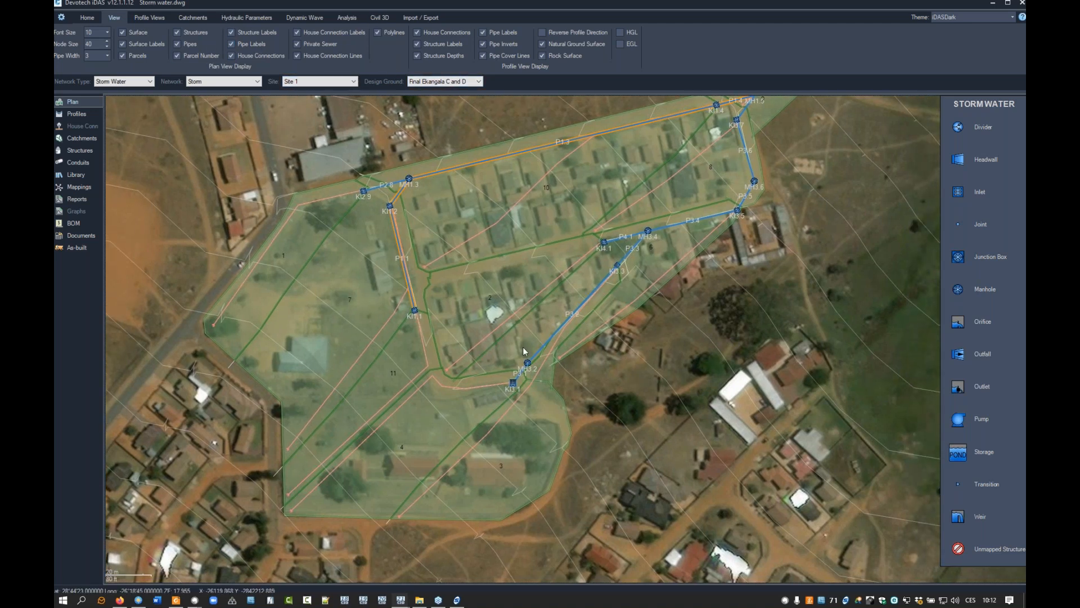
pyautogui.scroll(-3, 604, 340)
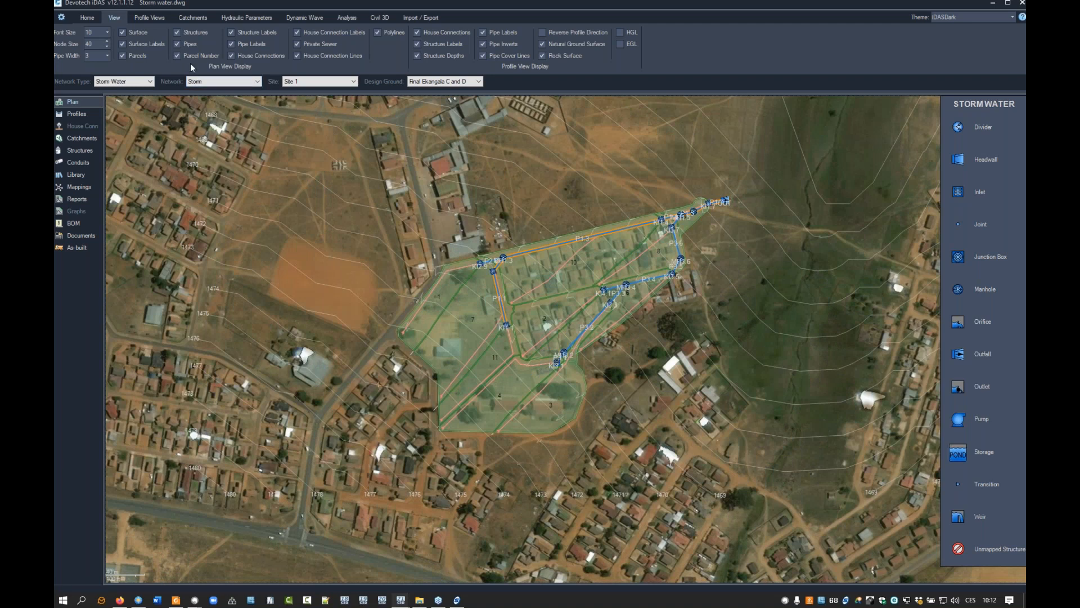
pyautogui.click(122, 32)
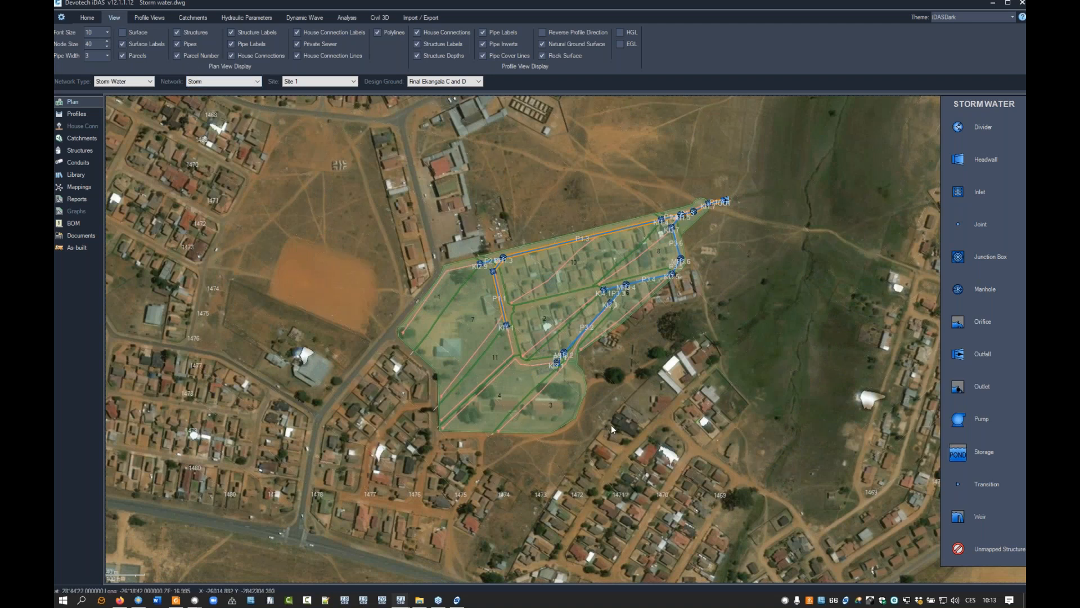
pyautogui.moveTo(664, 333); pyautogui.dragTo(645, 332)
pyautogui.scroll(-3, 645, 330)
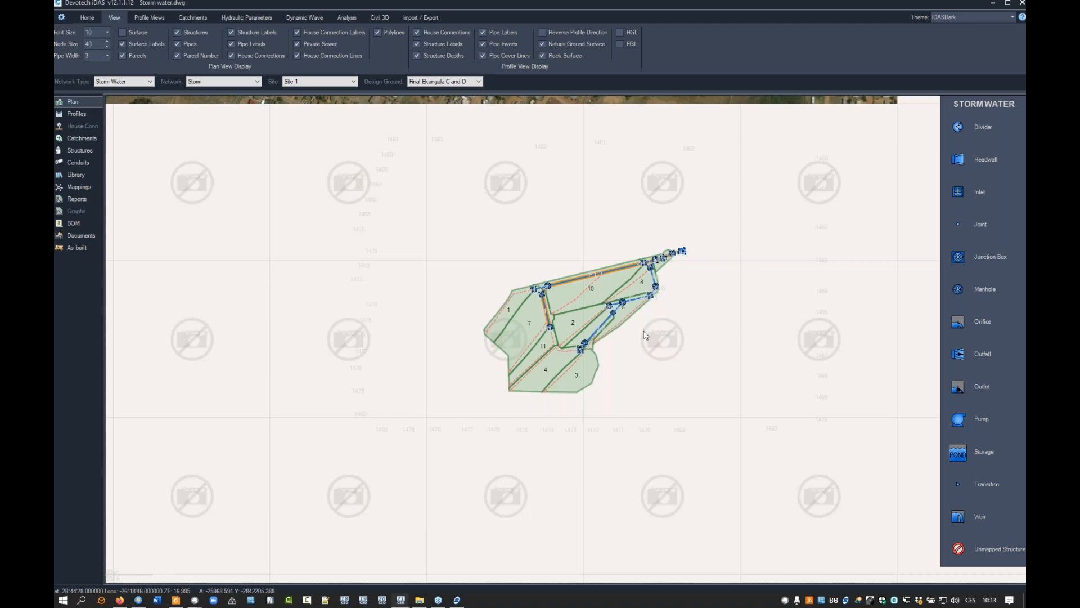
# - Zoom the plan view to the extents of the pipe network
pyautogui.rightClick(588, 232)
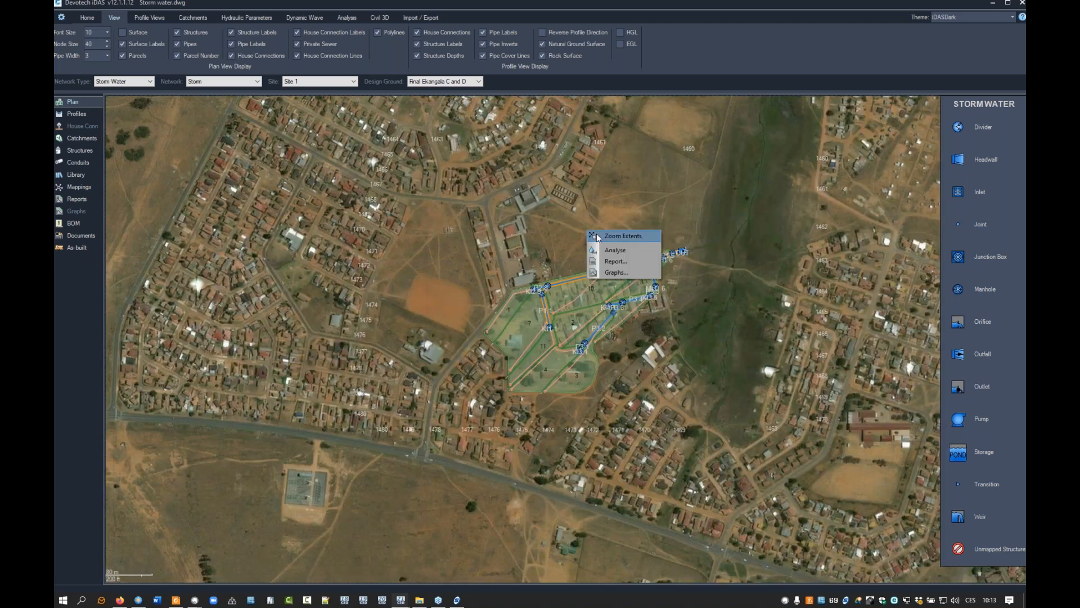
pyautogui.click(613, 236)
pyautogui.moveTo(656, 449); pyautogui.dragTo(649, 402)
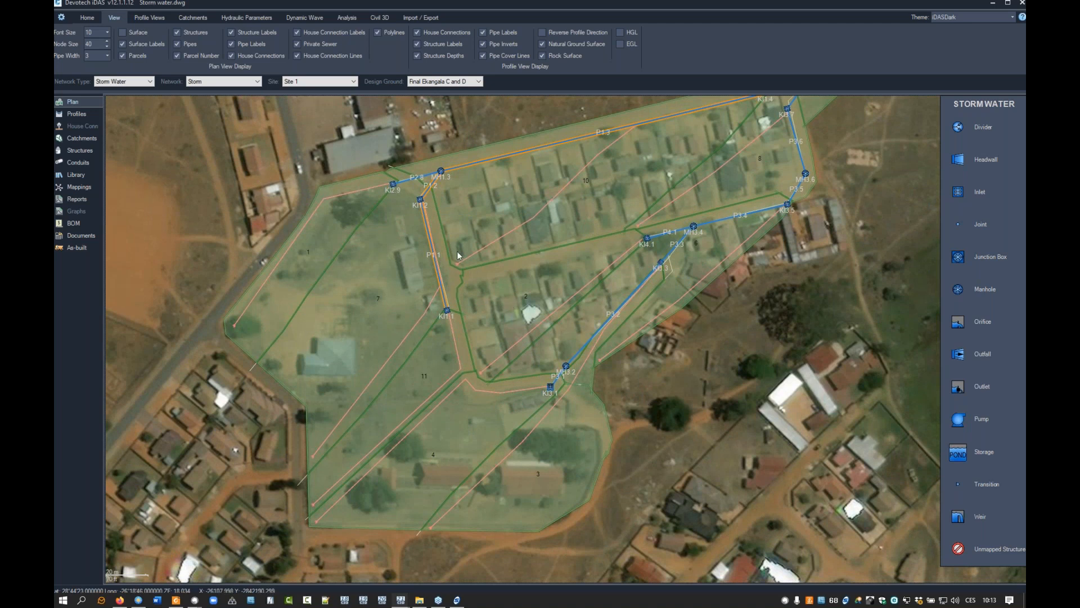
# - Select all structures similar to manhole MH1.3, check the commands offered for them and clear the selection
pyautogui.click(441, 172)
pyautogui.rightClick(441, 175)
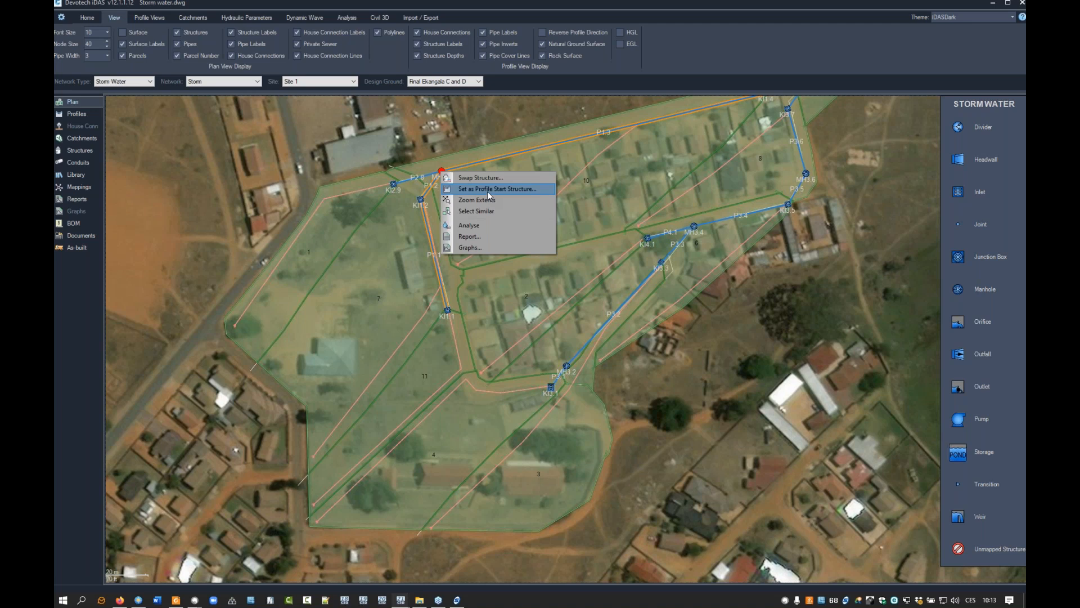
pyautogui.click(488, 210)
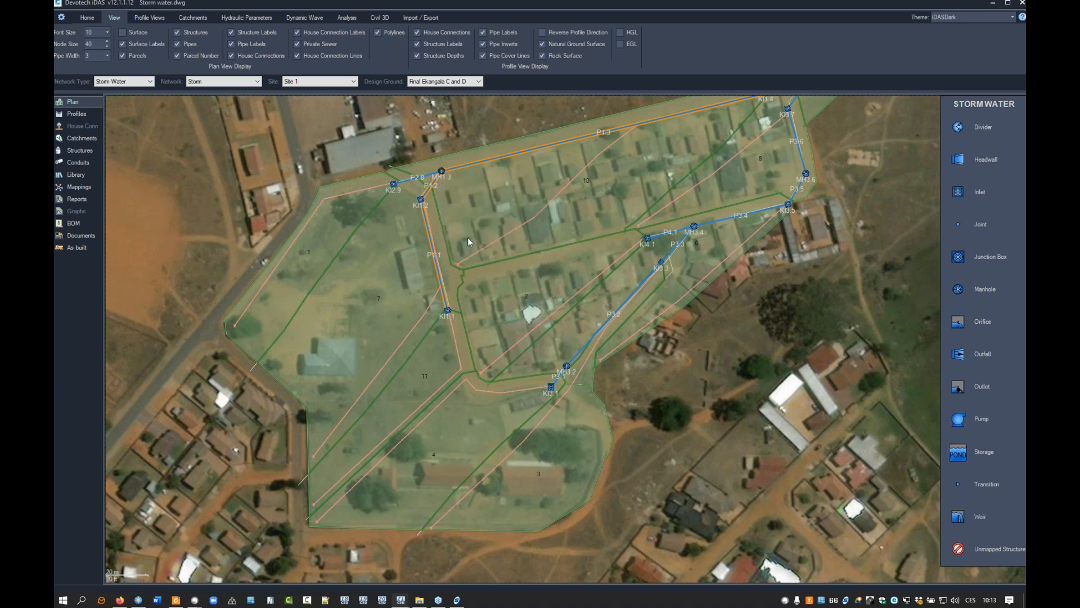
pyautogui.rightClick(443, 174)
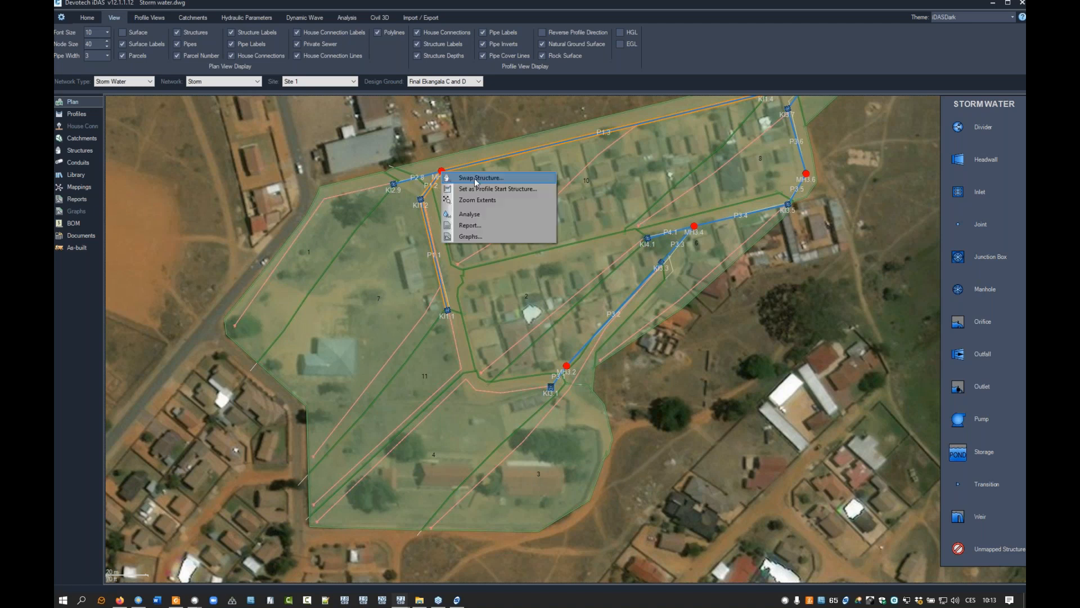
pyautogui.press('Escape')
pyautogui.press('Escape')
pyautogui.moveTo(467, 228); pyautogui.dragTo(447, 249, button='middle')
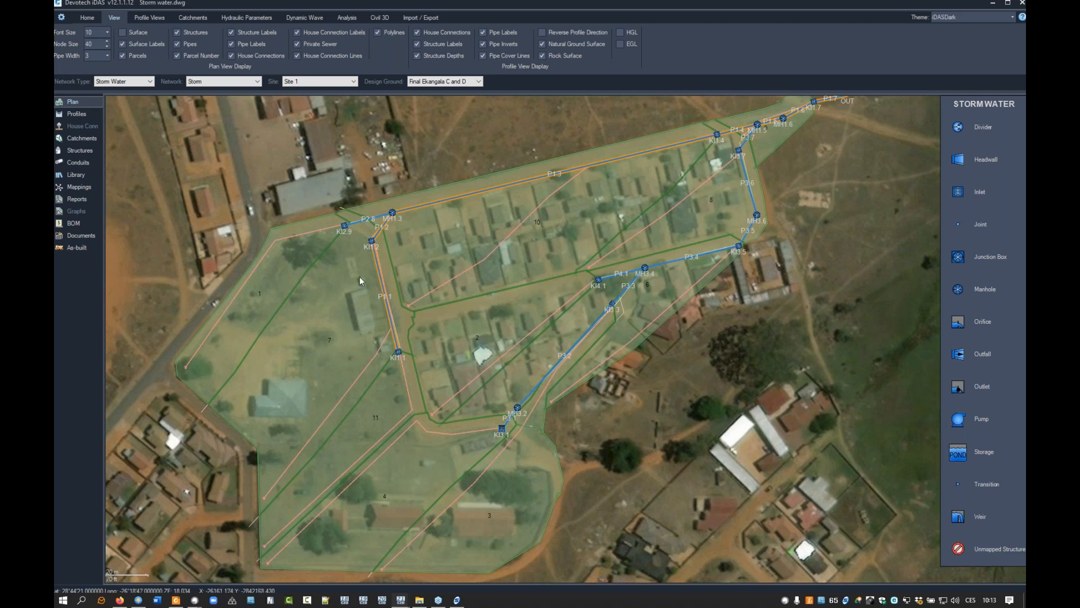
# - Show the profile view from start structure KI2.9 and set the start structure back to KI1.1
pyautogui.click(65, 114)
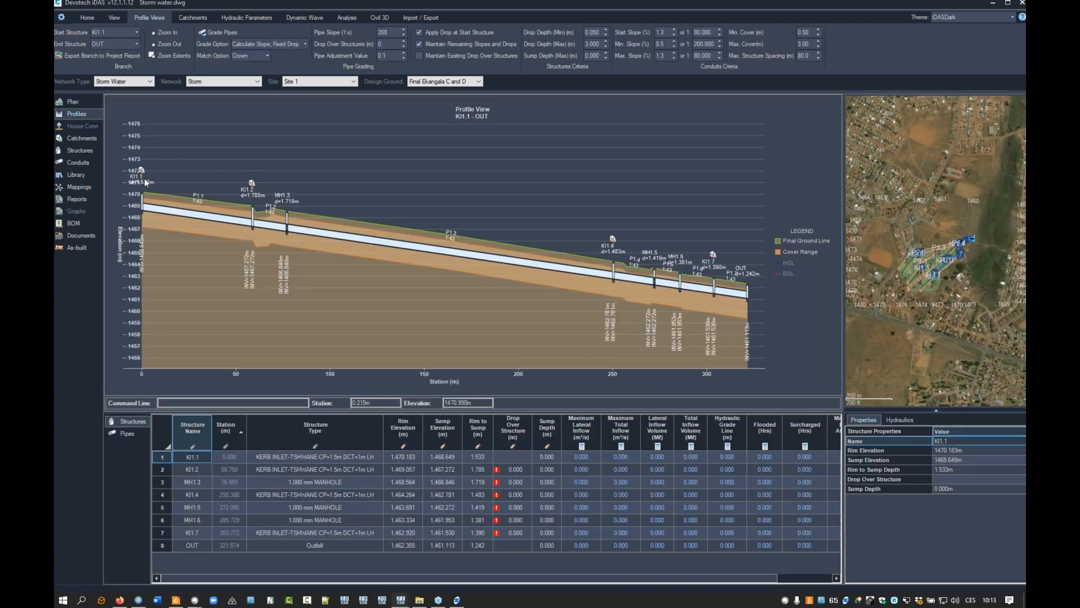
pyautogui.click(136, 33)
pyautogui.click(102, 54)
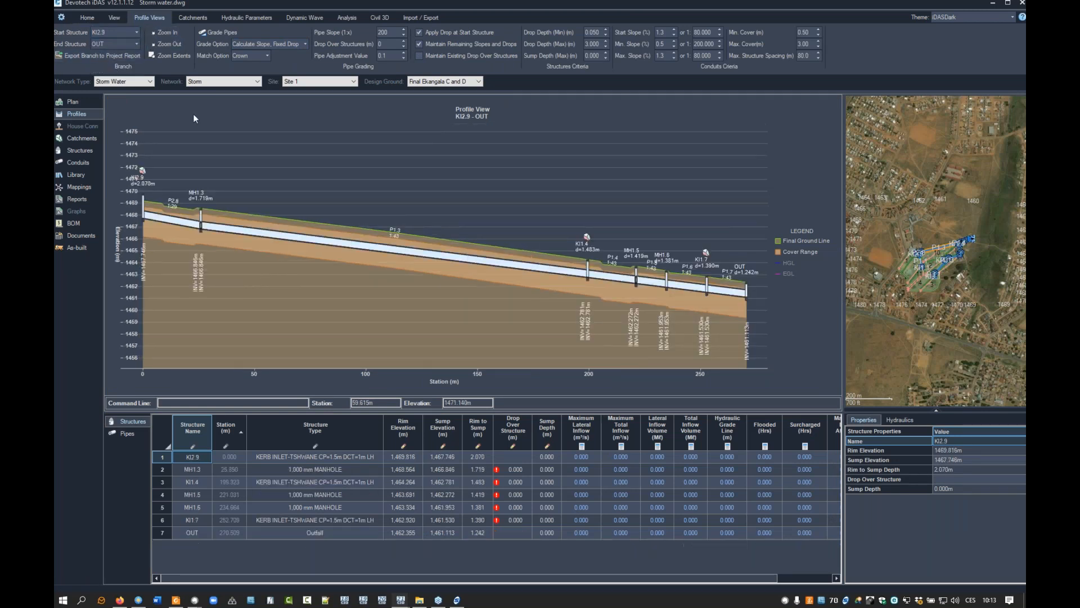
pyautogui.click(113, 32)
pyautogui.click(112, 44)
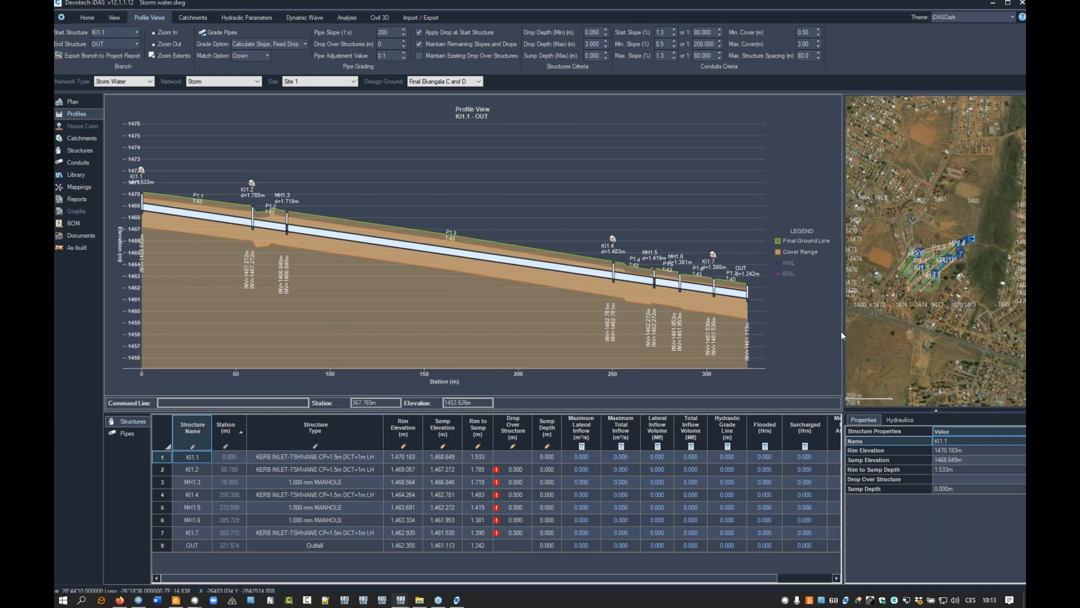
# - Widen the plan map beside the profile and examine the full properties of pipe P1.3
pyautogui.moveTo(845, 337); pyautogui.dragTo(746, 334)
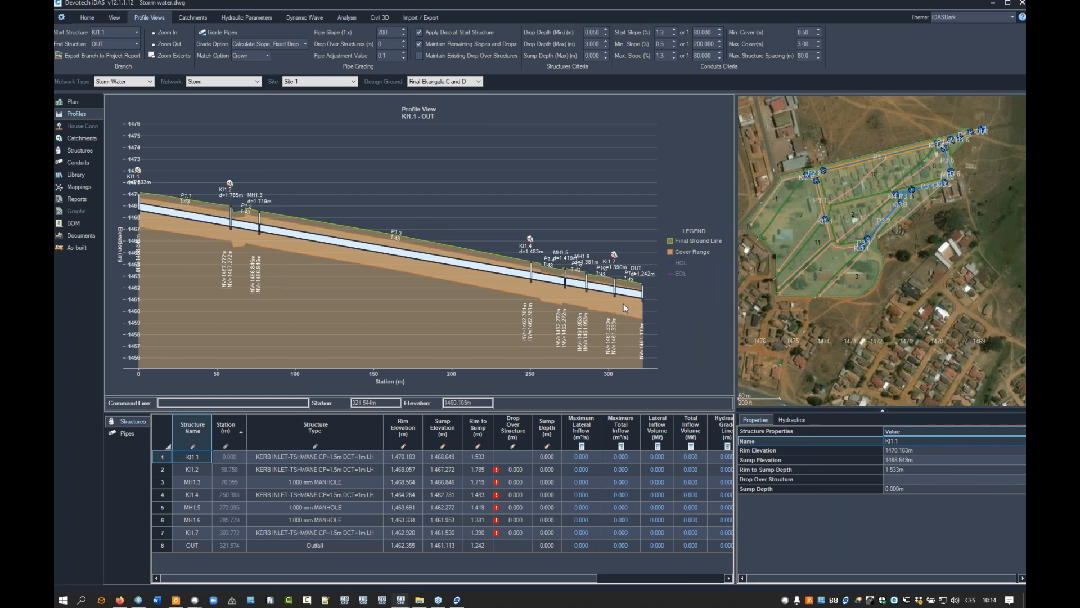
pyautogui.click(409, 260)
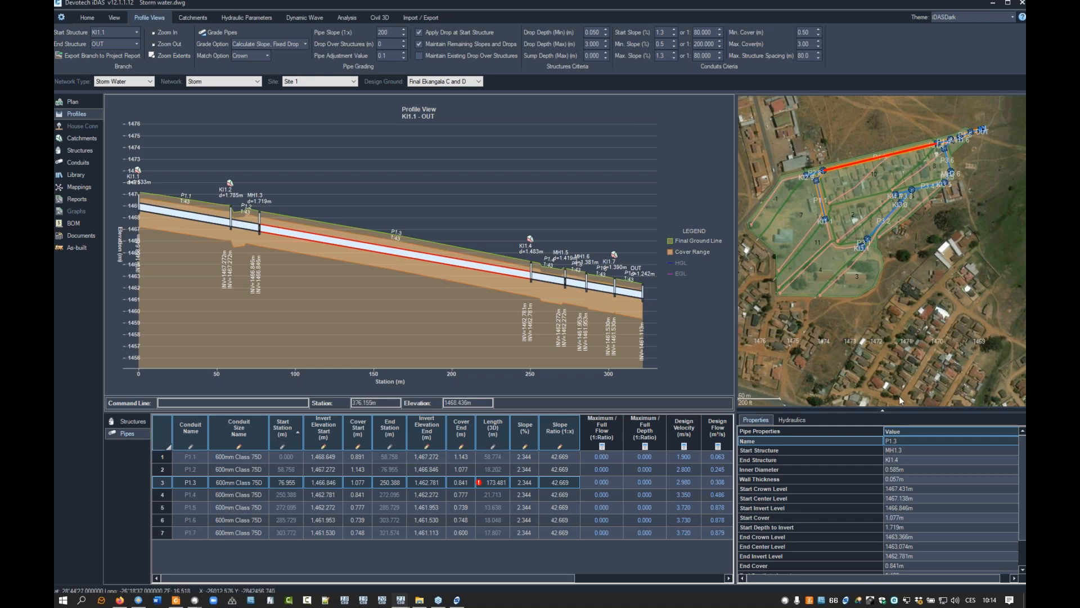
pyautogui.click(883, 410)
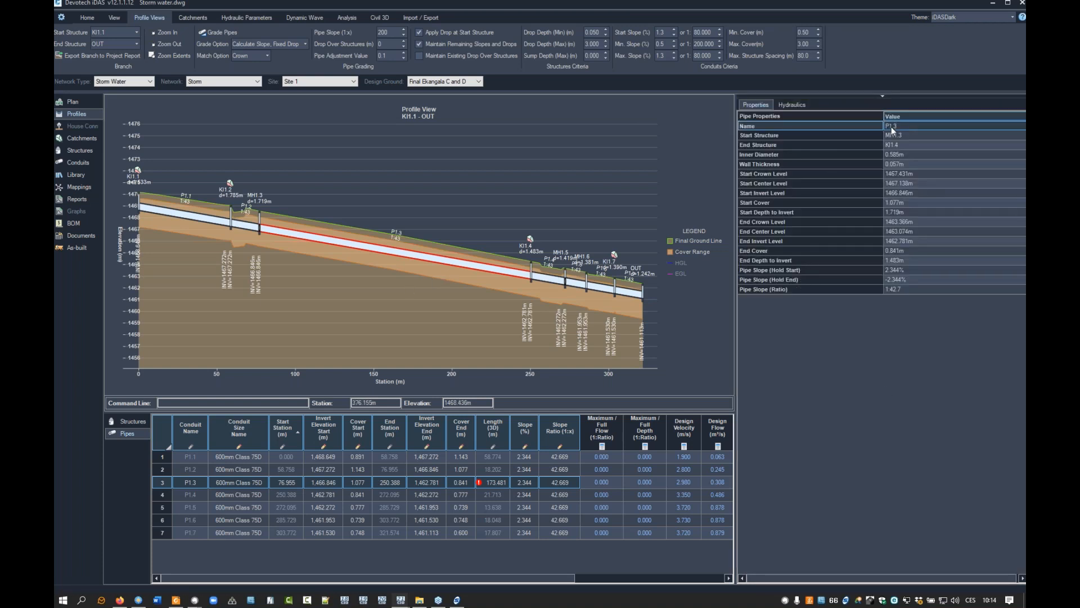
pyautogui.click(882, 96)
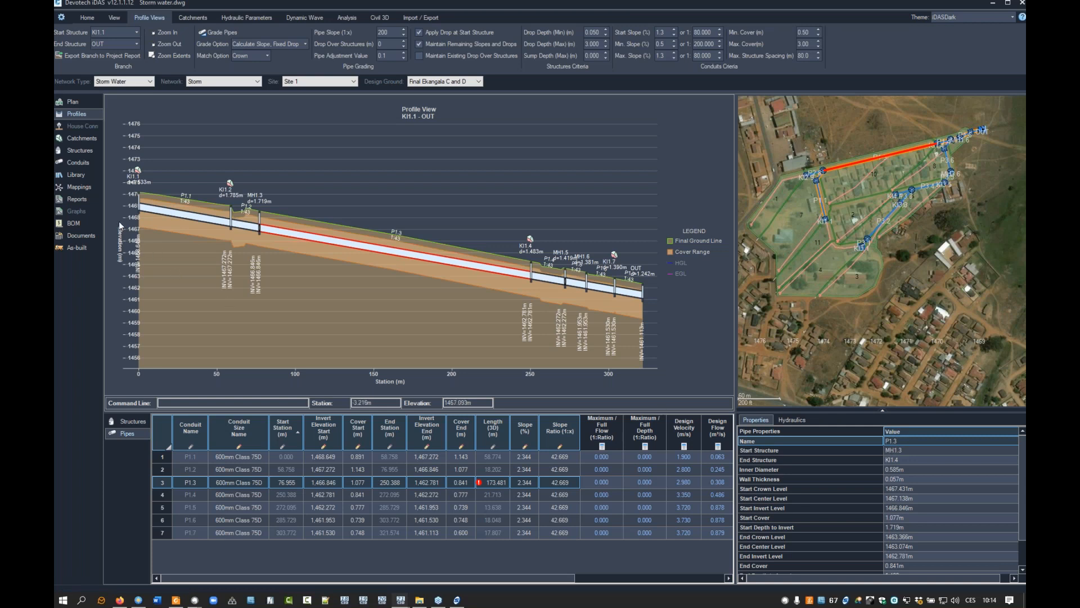
# - Check pipe P1.3 in the plan view and return to the profile view
pyautogui.click(71, 104)
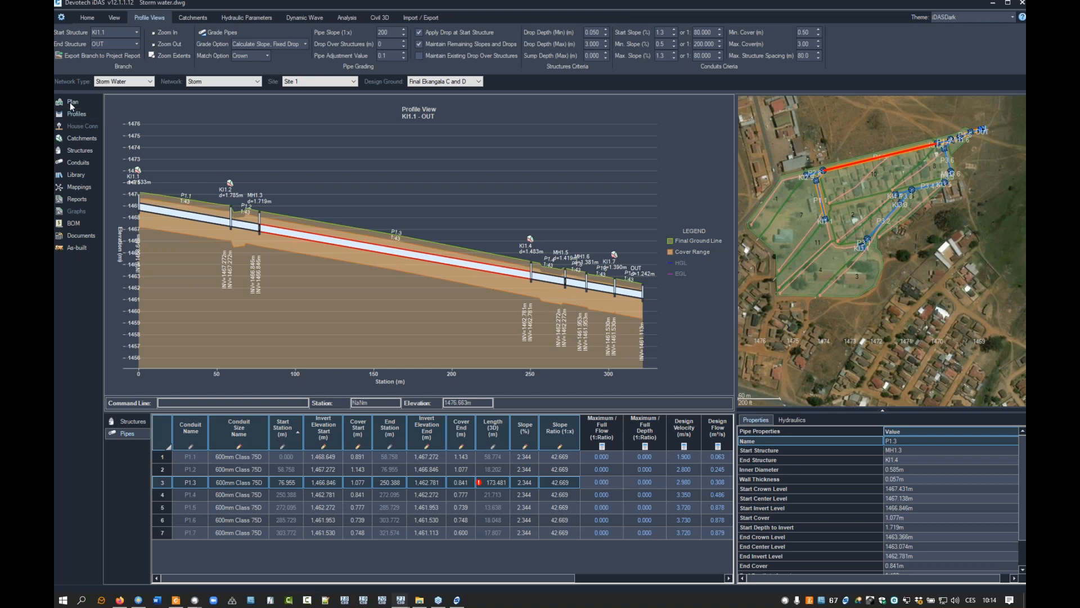
pyautogui.click(88, 21)
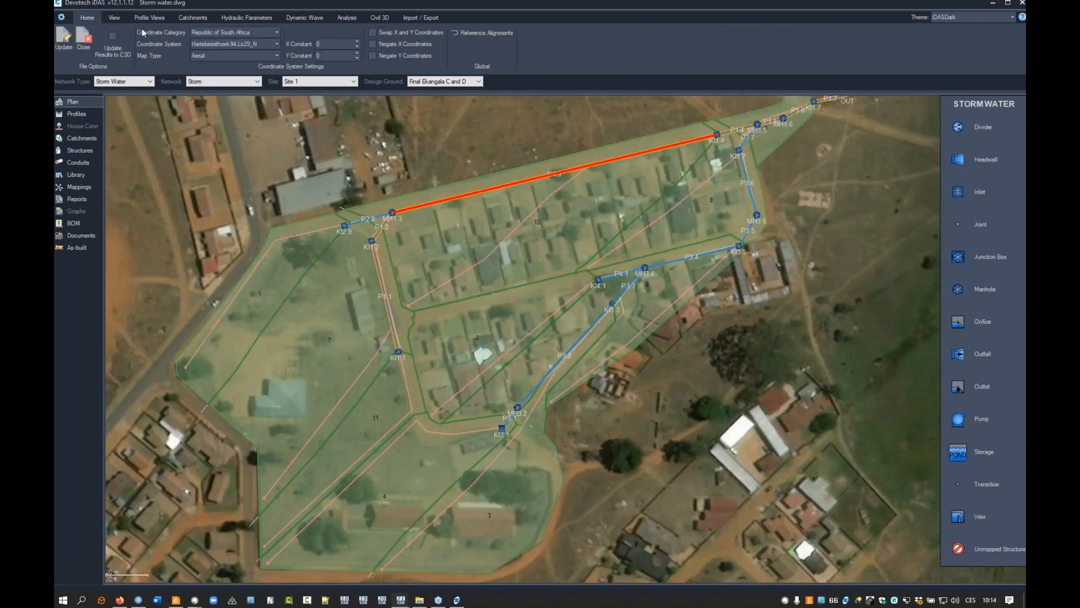
pyautogui.click(76, 115)
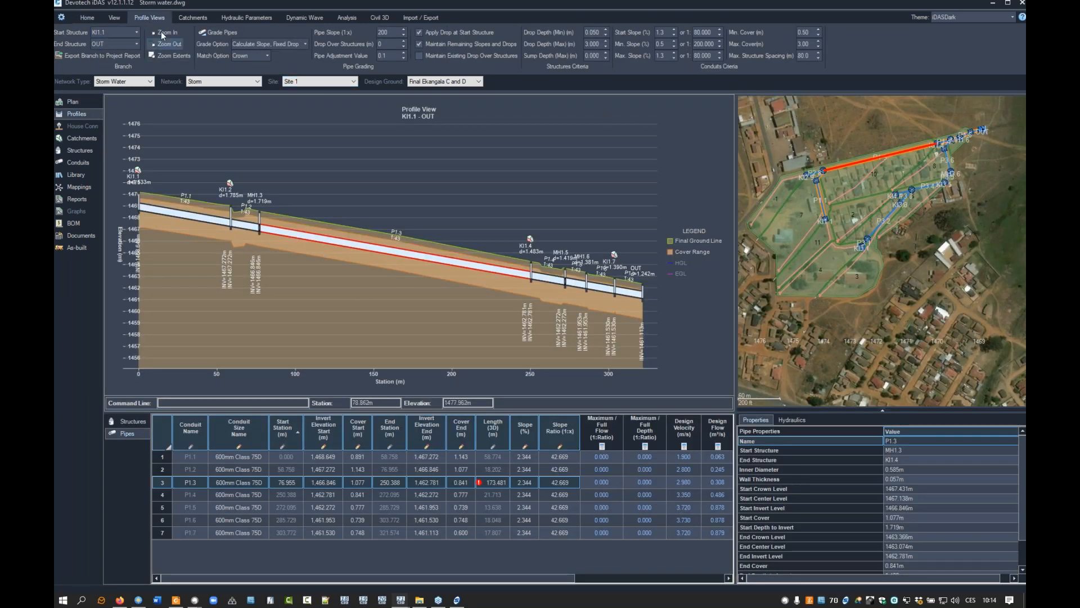
# - Toggle the profile view's Structure Labels, Structure Depths and Pipe Inverts displays off and back on
pyautogui.click(114, 17)
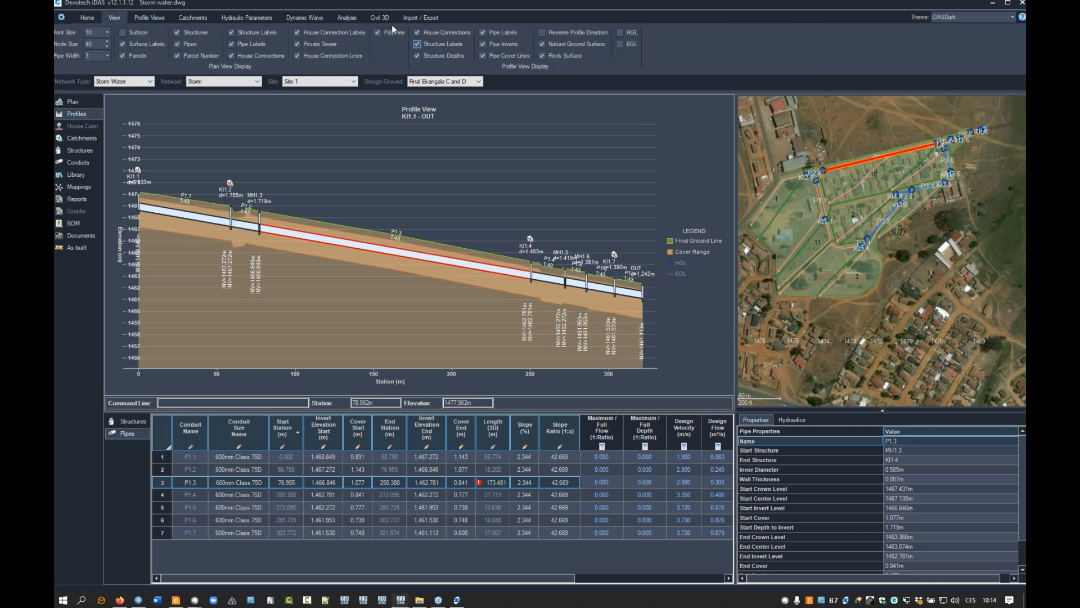
pyautogui.click(418, 45)
pyautogui.click(418, 45)
pyautogui.click(418, 56)
pyautogui.click(418, 55)
pyautogui.click(485, 45)
pyautogui.click(485, 45)
# - Select pipes P1.1 through P1.3 in the profile and lower them by 0.5 m
pyautogui.click(186, 217)
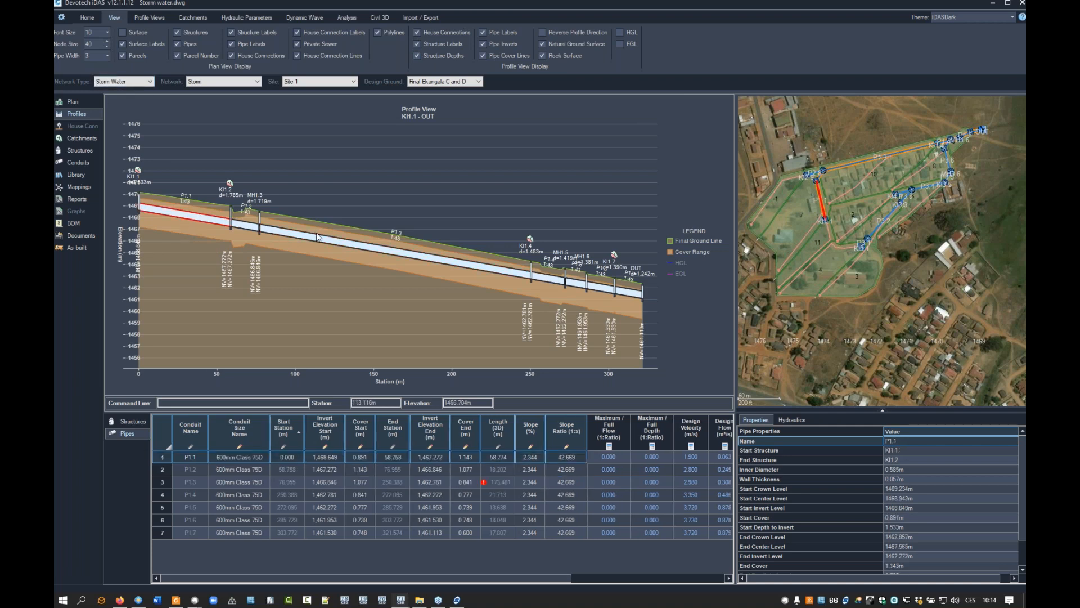
pyautogui.keyDown('shift'); pyautogui.click(403, 257); pyautogui.keyUp('shift')
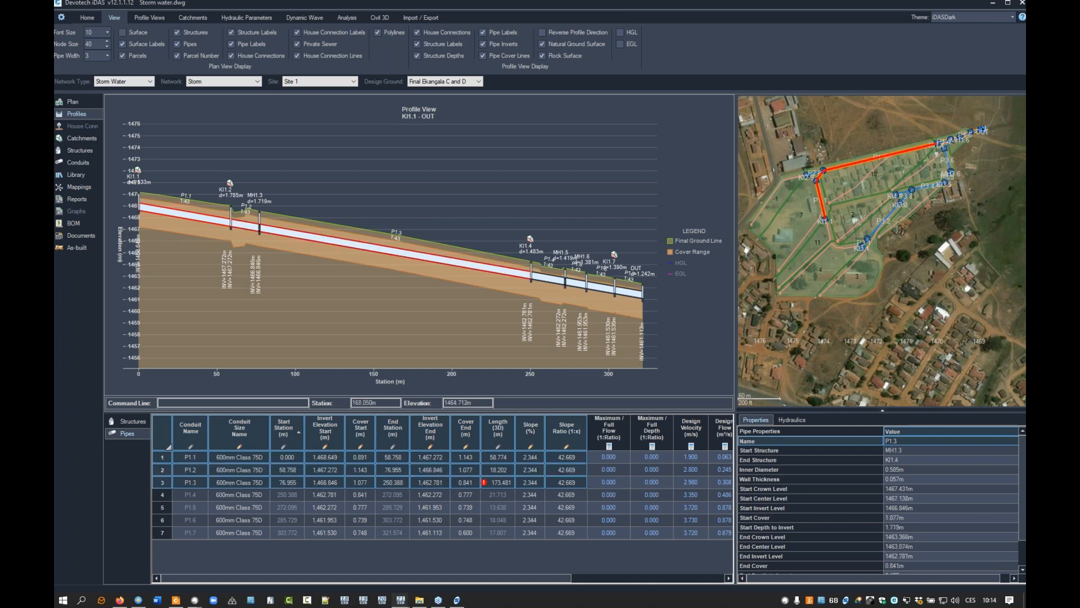
pyautogui.press('Down')
pyautogui.press('Down')
pyautogui.press('Down')
pyautogui.press('Down')
pyautogui.press('Down')
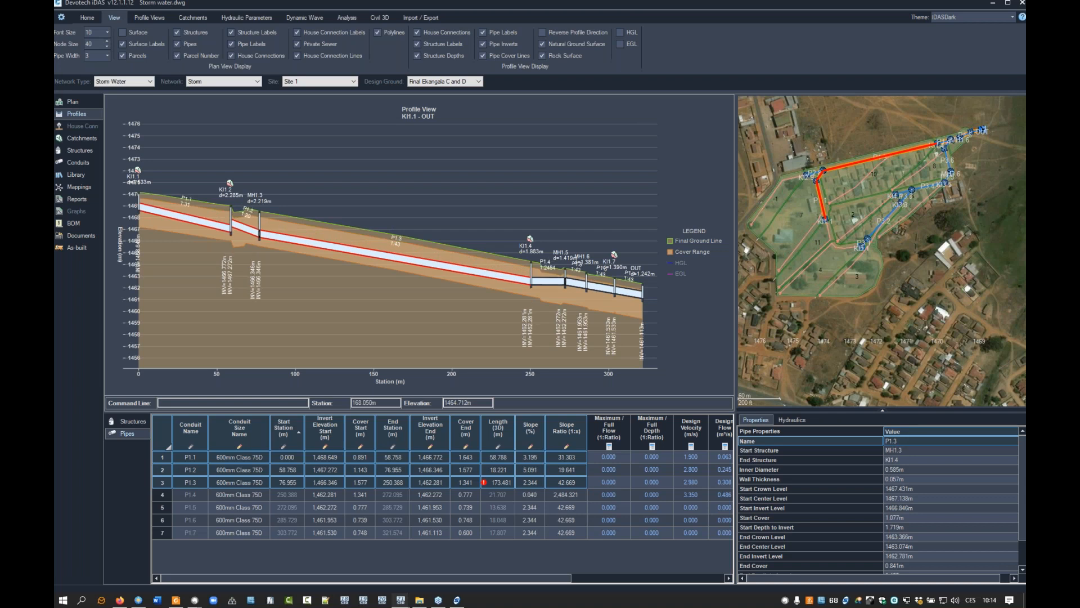
# - Grade pipes P1.1 through P1.3 to a uniform, steeper slope of 2.623%
pyautogui.press('Right')
pyautogui.press('Right')
pyautogui.press('Right')
pyautogui.press('Right')
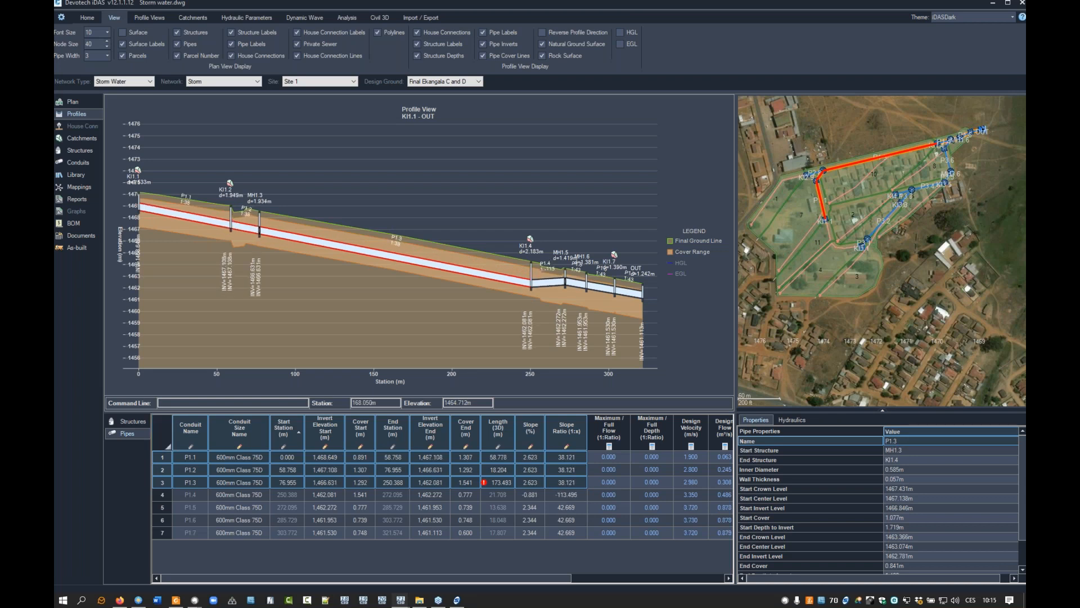
# - Flatten the common slope of pipes P1.1 through P1.3 to 2.503%
pyautogui.press('Left')
pyautogui.press('Left')
pyautogui.press('Left')
pyautogui.press('Left')
pyautogui.press('Left')
pyautogui.press('Left')
pyautogui.press('Left')
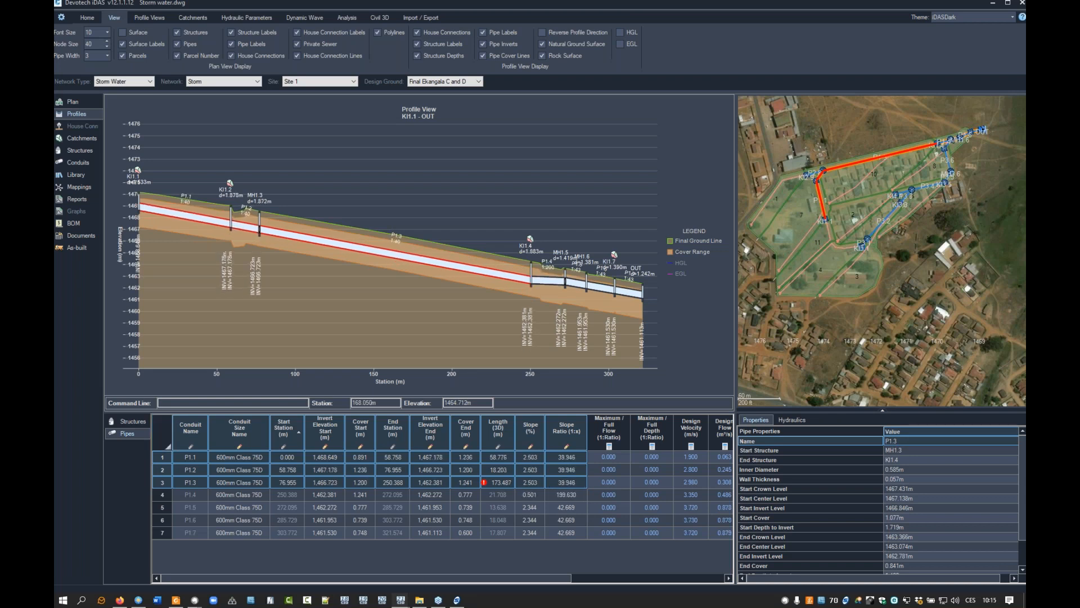
# - Select only pipe P1.1 in the profile, lower it by 0.3 m and raise it back by 0.2 m
pyautogui.click(363, 212)
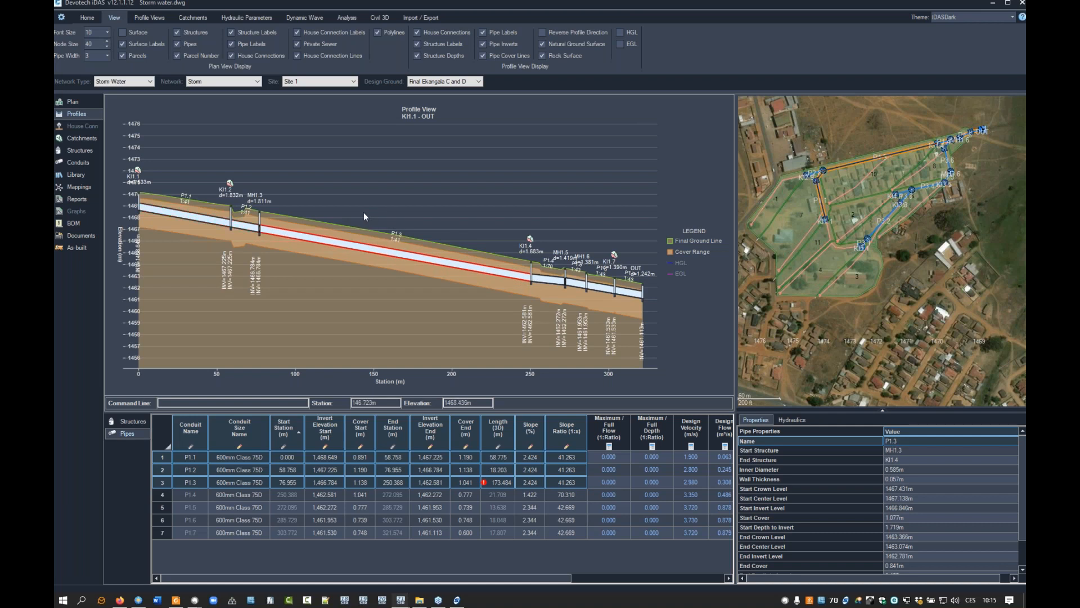
pyautogui.click(215, 227)
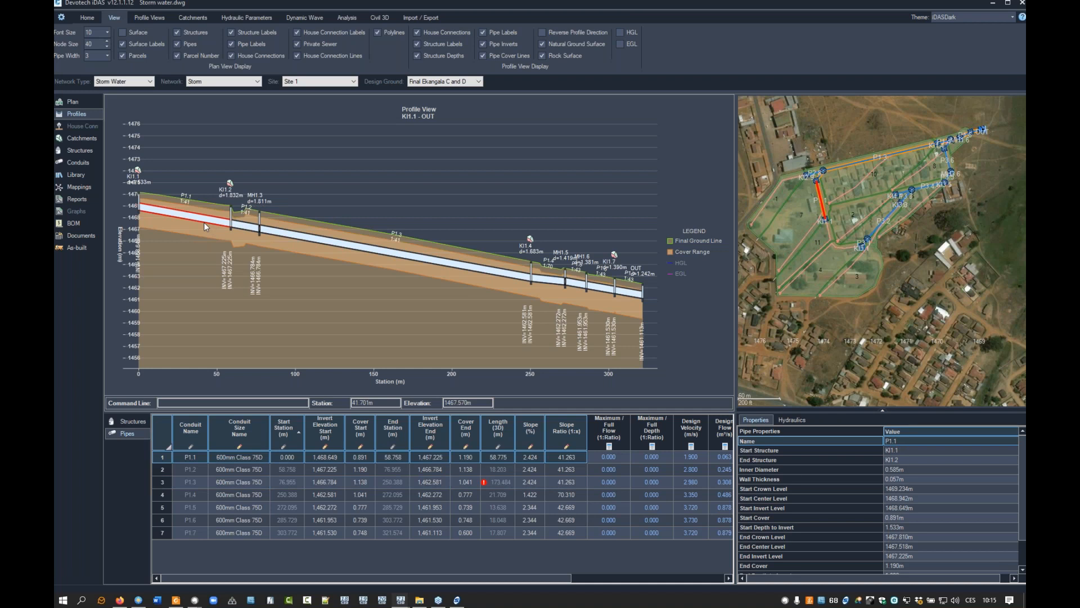
pyautogui.press('Down')
pyautogui.press('Down')
pyautogui.press('Down')
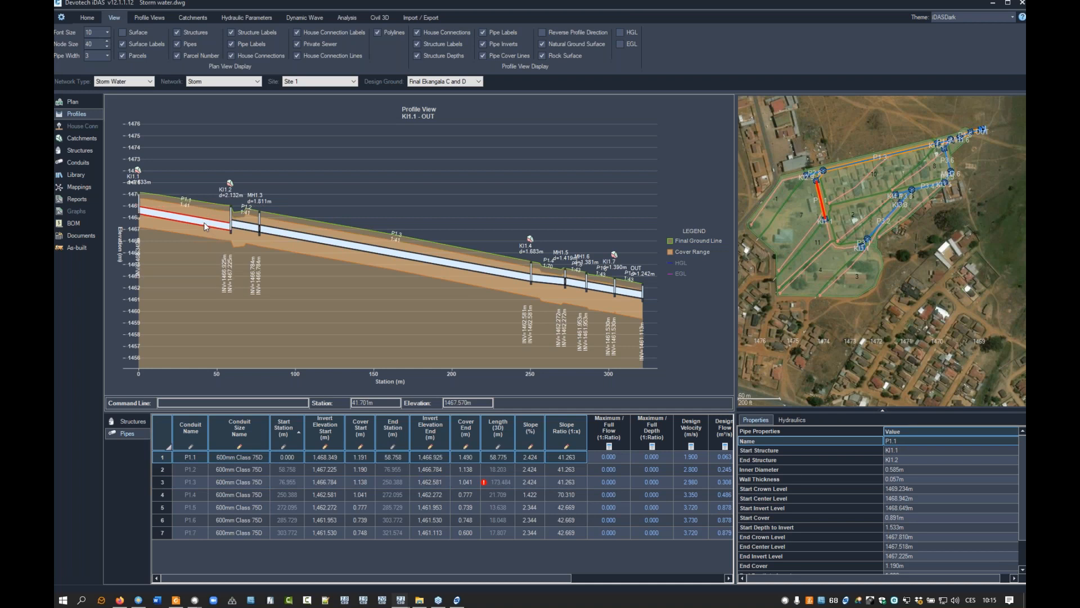
pyautogui.press('Up')
pyautogui.press('Up')
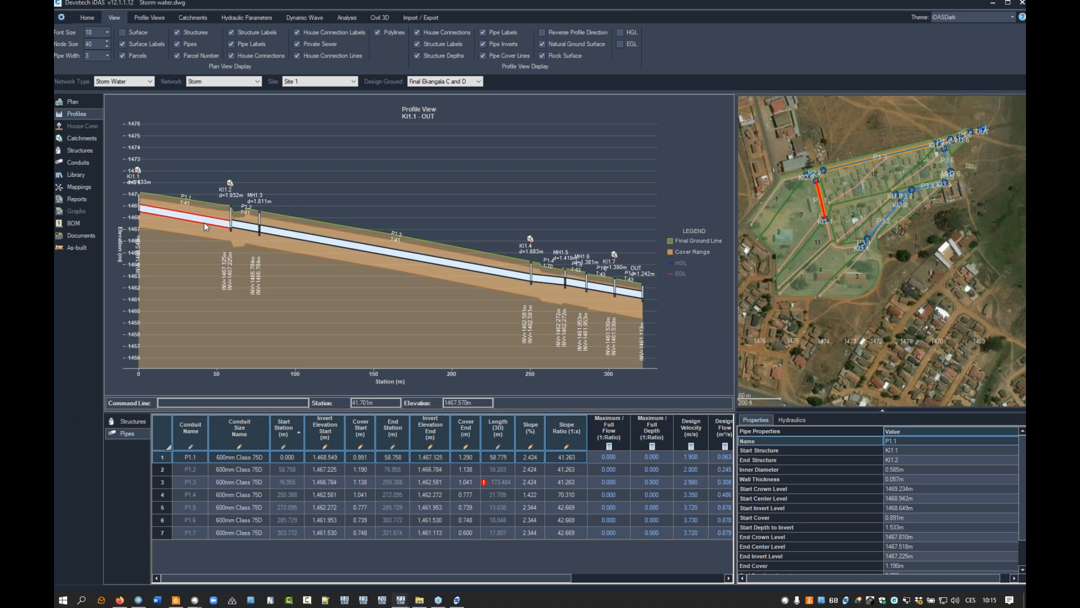
# - Add pipe P1.2 to the selection and lower the downstream end, grading P1.1 and P1.2 to a uniform 3.333% slope
pyautogui.click(240, 228)
pyautogui.press('Down')
pyautogui.press('Down')
pyautogui.press('Down')
pyautogui.press('Down')
pyautogui.press('Down')
pyautogui.press('Down')
pyautogui.press('Down')
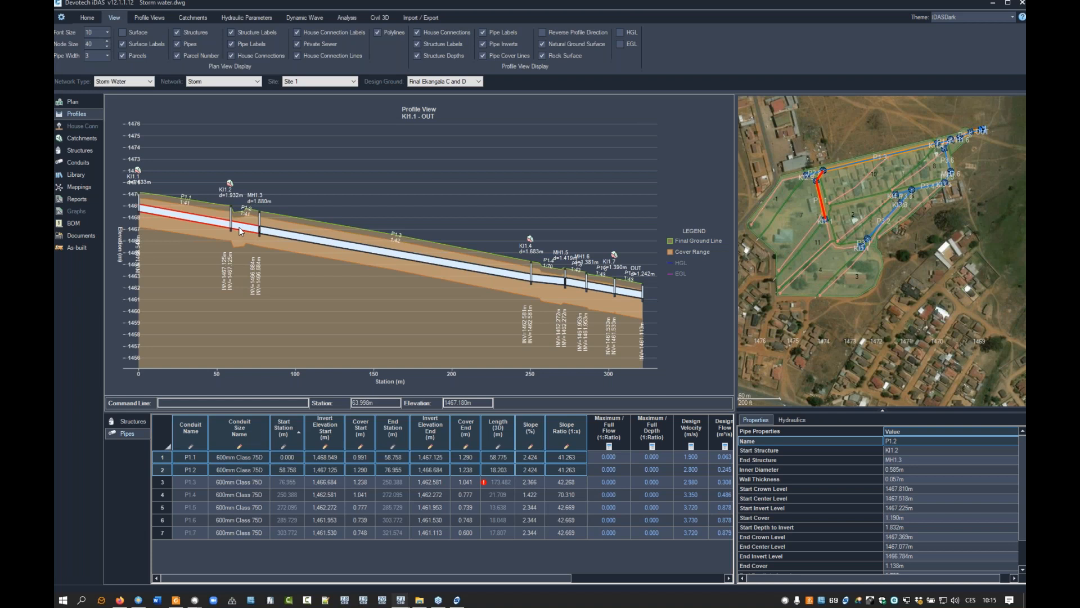
pyautogui.press('Down')
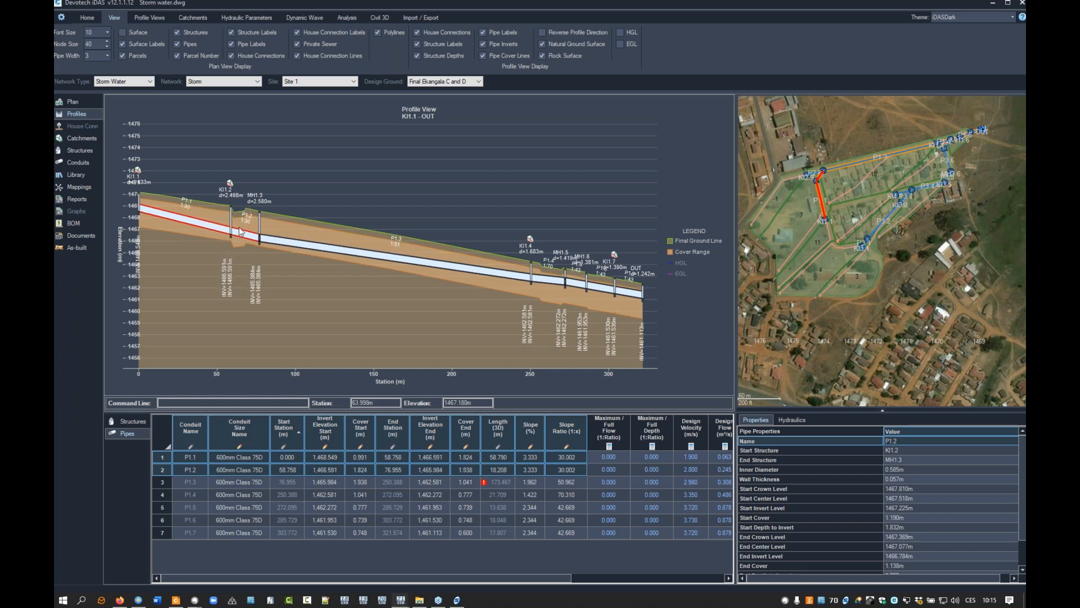
# - Raise the downstream end of P1.1 and P1.2 to flatten their common slope to 2.683%
pyautogui.press('Up')
pyautogui.press('Up')
pyautogui.press('Up')
pyautogui.press('Up')
pyautogui.press('Up')
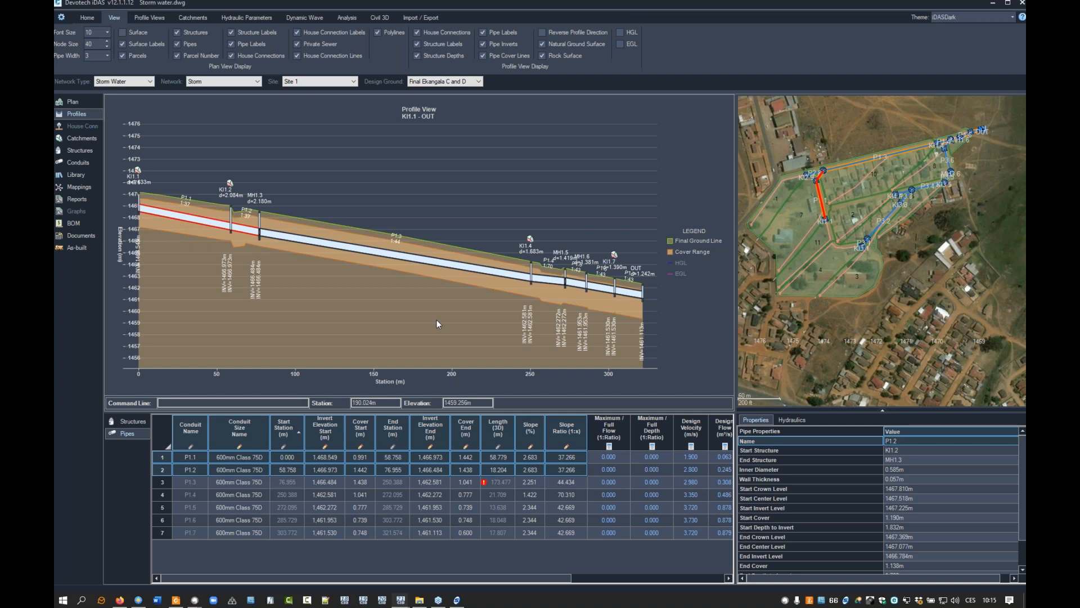
# - Search the help document for "ctrl+9" and read the Grade Pipes options and the pipe and structure editing shortcuts
pyautogui.click(1023, 17)
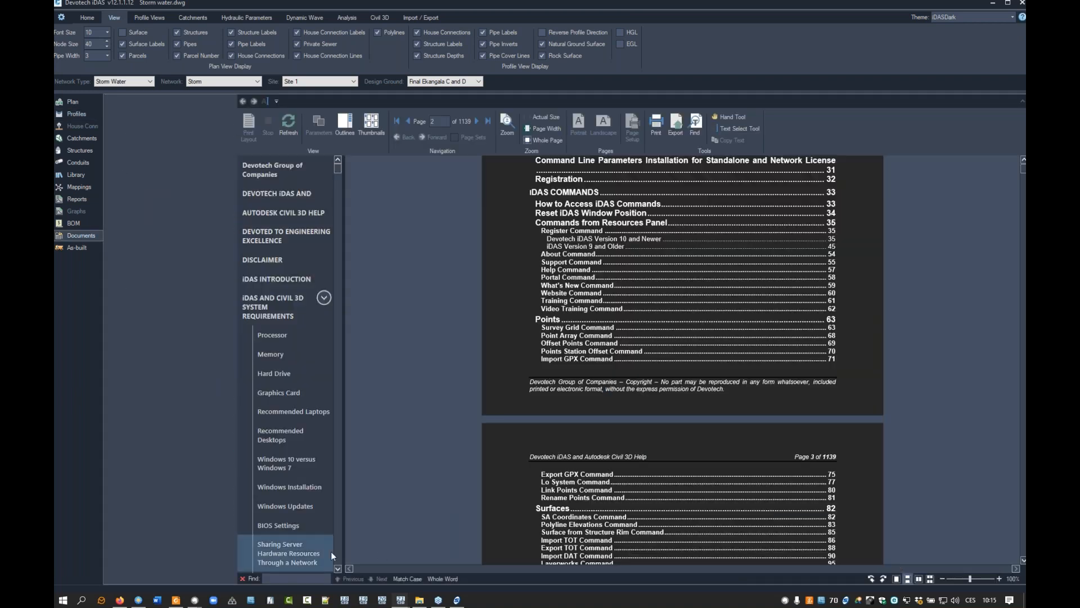
pyautogui.click(272, 578)
pyautogui.write('ctrl+9')
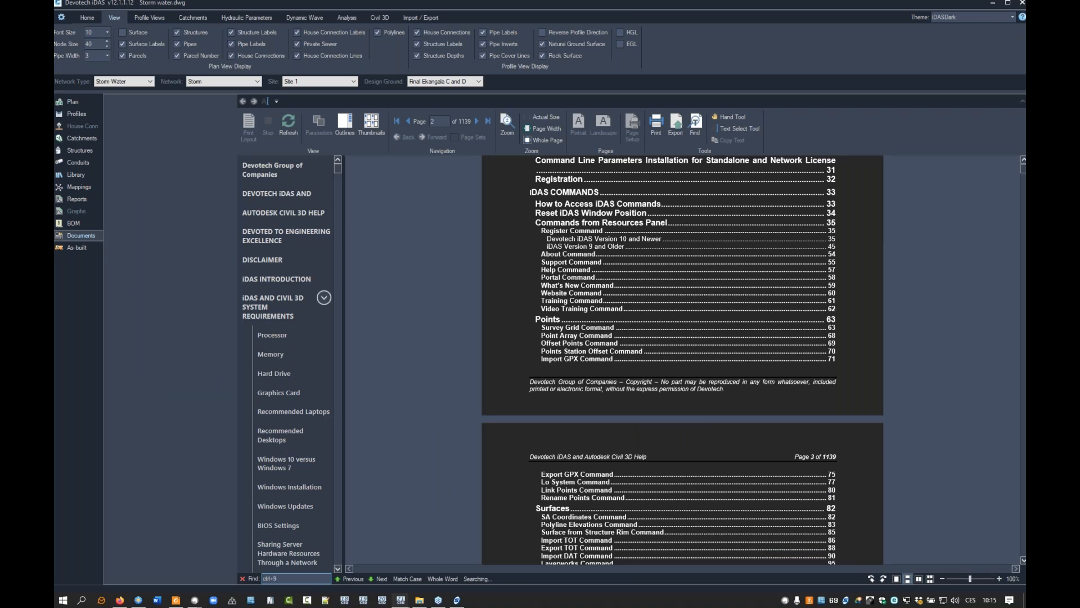
pyautogui.click(672, 353)
pyautogui.scroll(5, 569, 335)
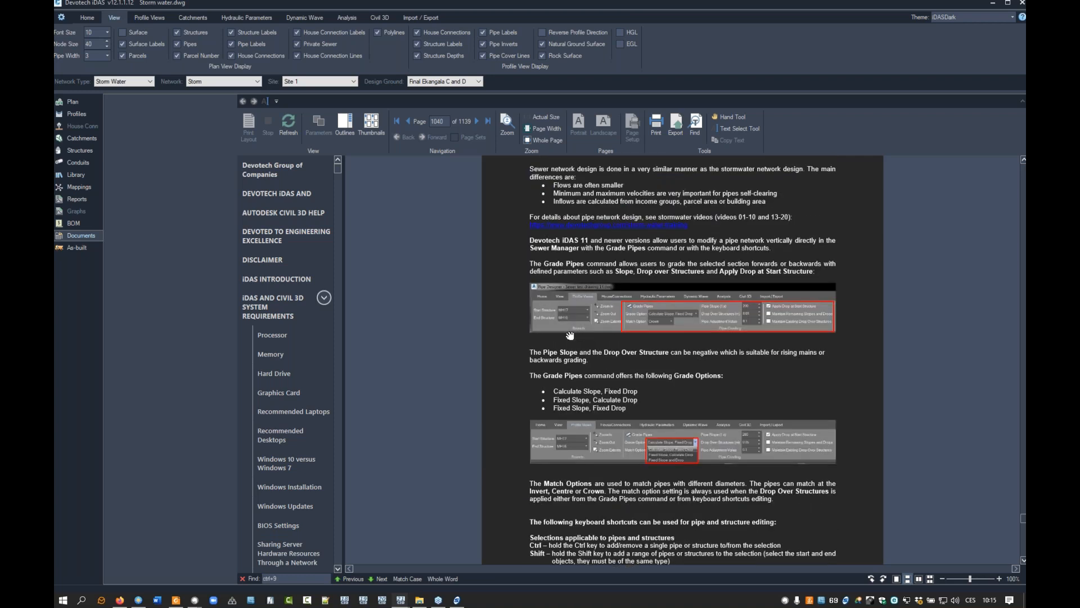
pyautogui.scroll(-5, 582, 256)
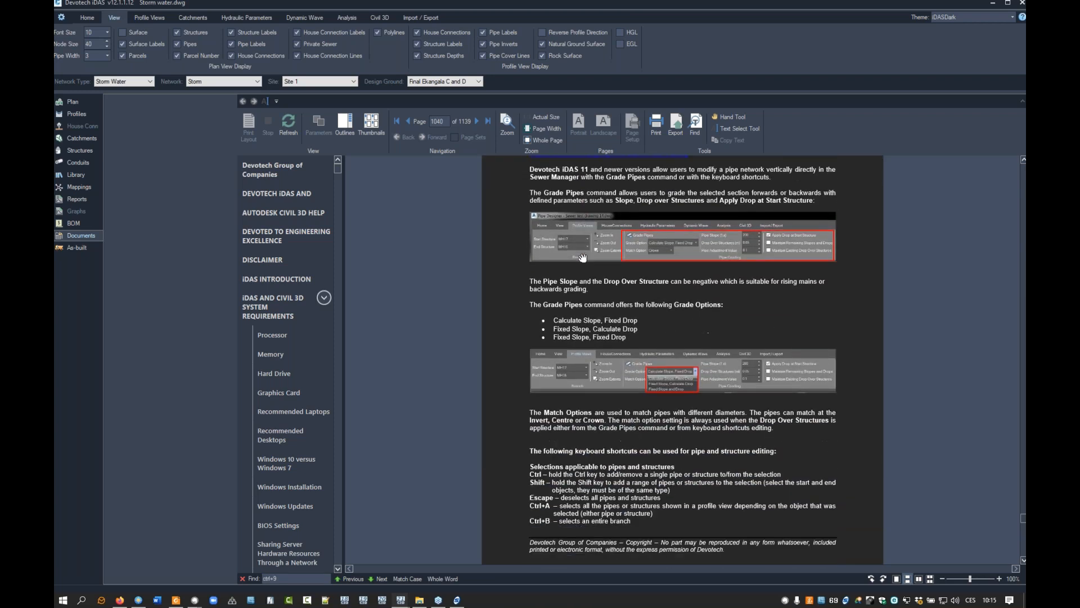
pyautogui.scroll(-5, 593, 297)
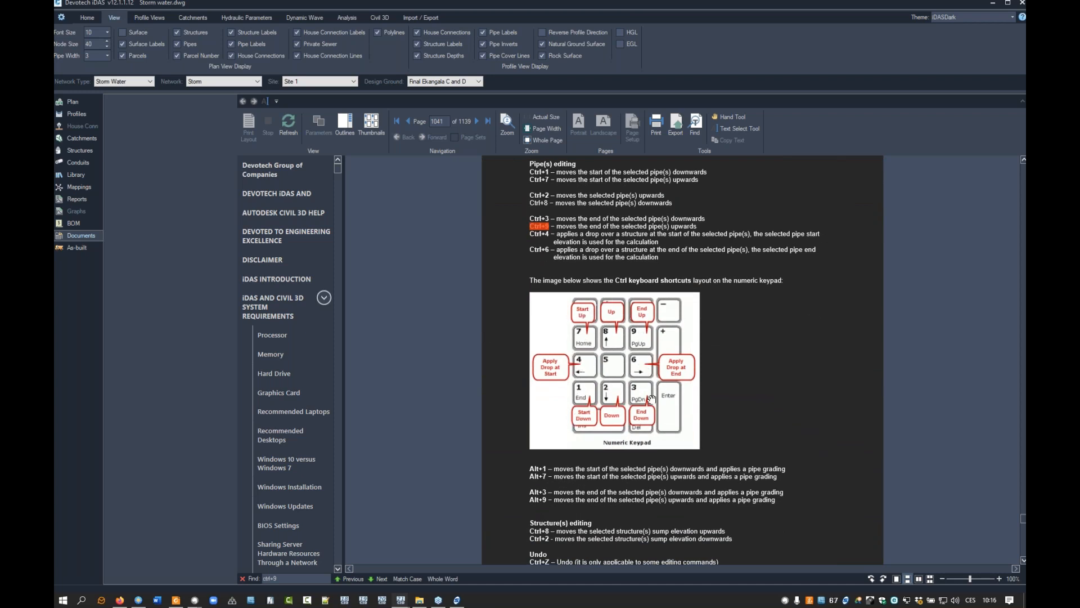
pyautogui.scroll(-1, 576, 389)
pyautogui.scroll(-2, 576, 394)
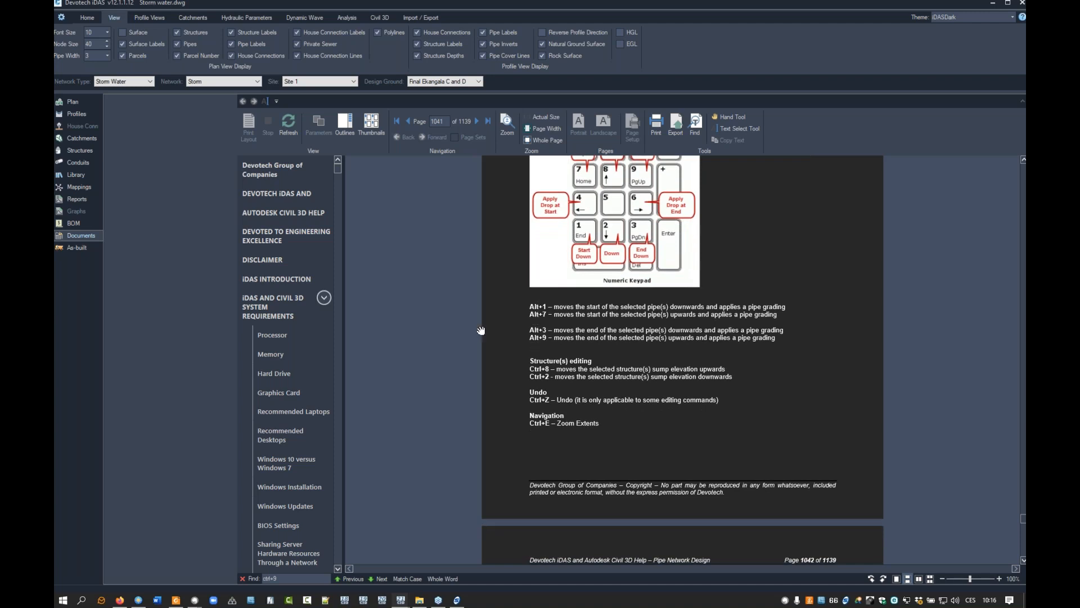
# - Return to the profile view and look through the available pipe grade options without changing the current one
pyautogui.click(77, 114)
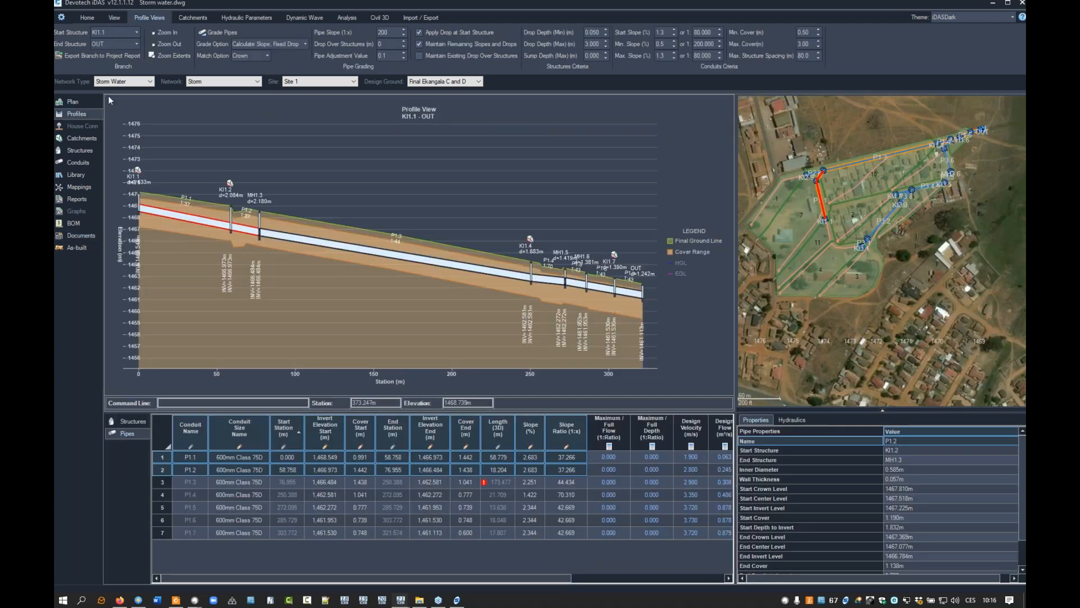
pyautogui.click(305, 44)
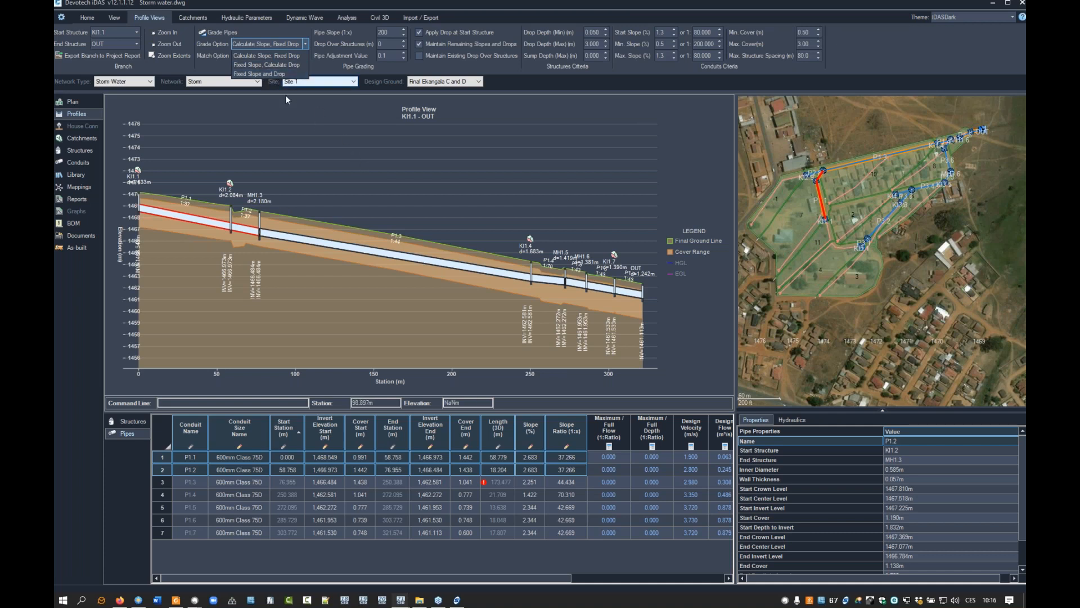
pyautogui.click(315, 133)
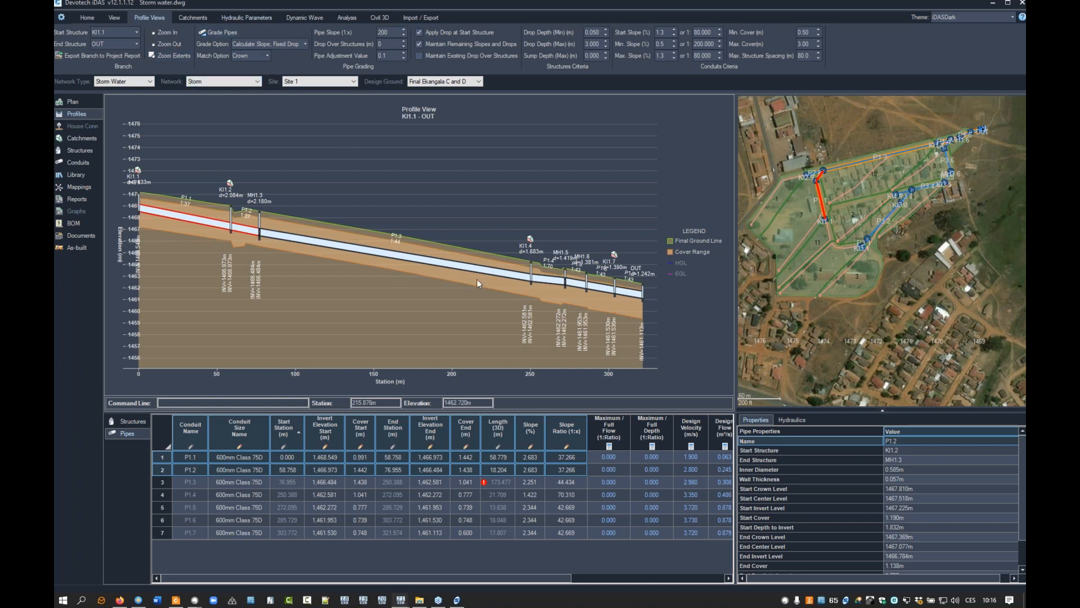
# - Select structures MH1.3 and KI1.4 in the profile and set their rim elevations 0.2 m above the reference surface
pyautogui.click(259, 215)
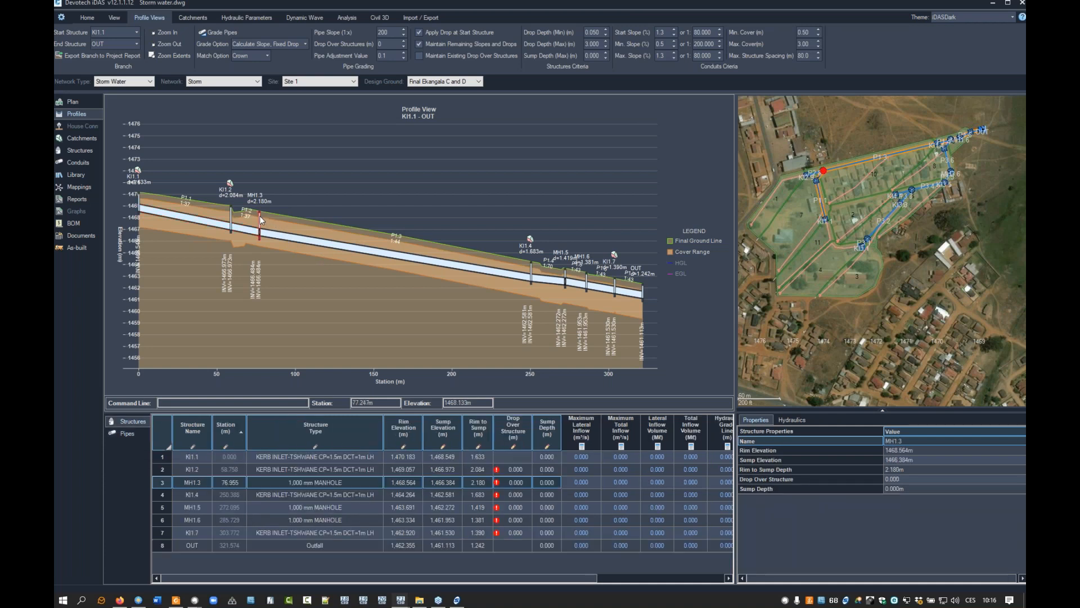
pyautogui.keyDown('ctrl'); pyautogui.click(531, 271); pyautogui.keyUp('ctrl')
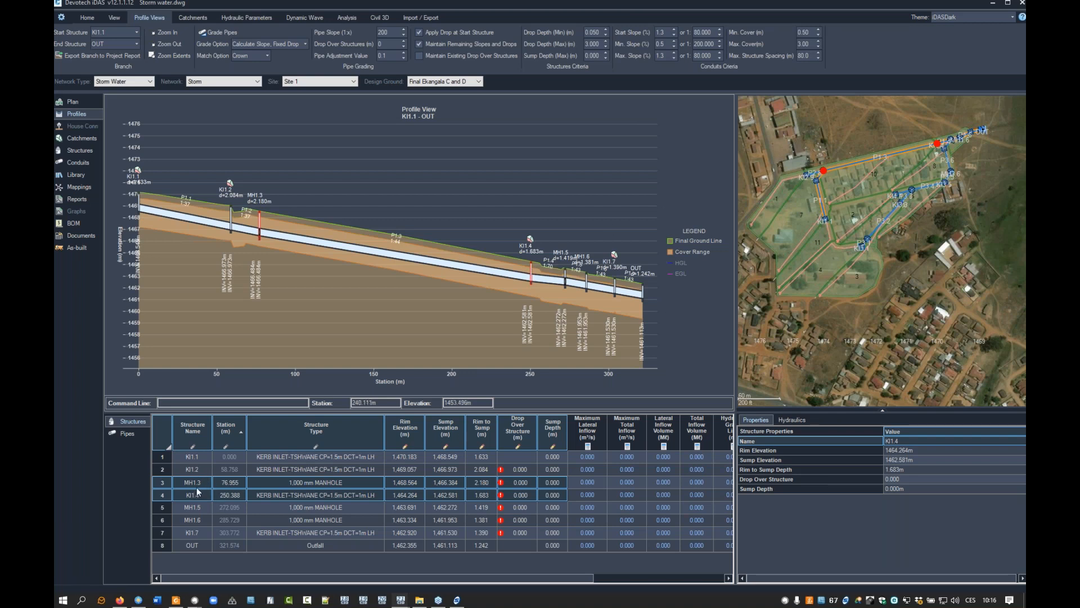
pyautogui.rightClick(474, 228)
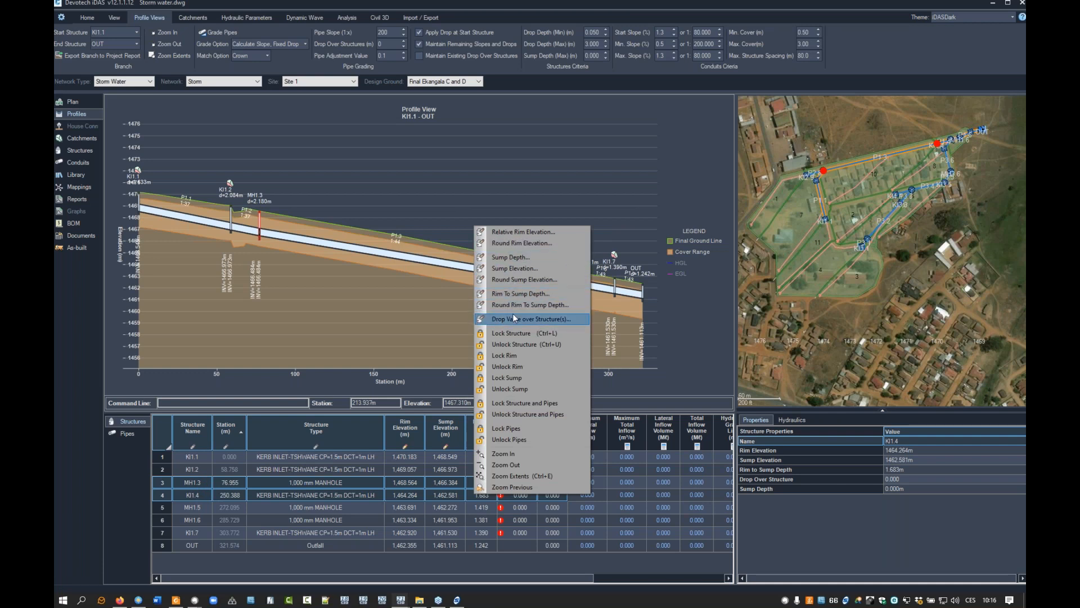
pyautogui.click(521, 233)
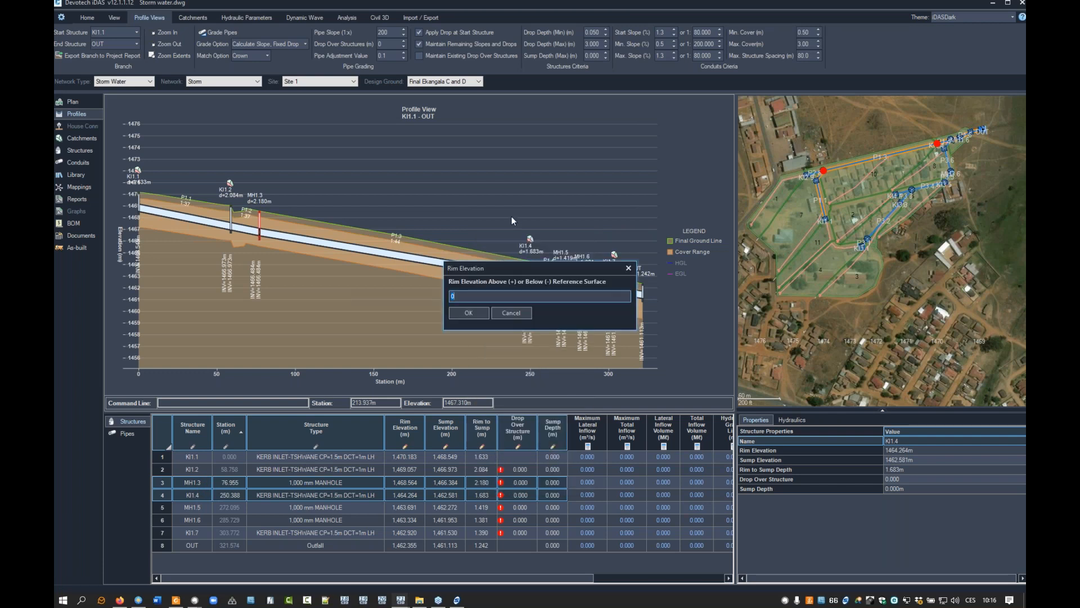
pyautogui.write('0.2')
pyautogui.press('Return')
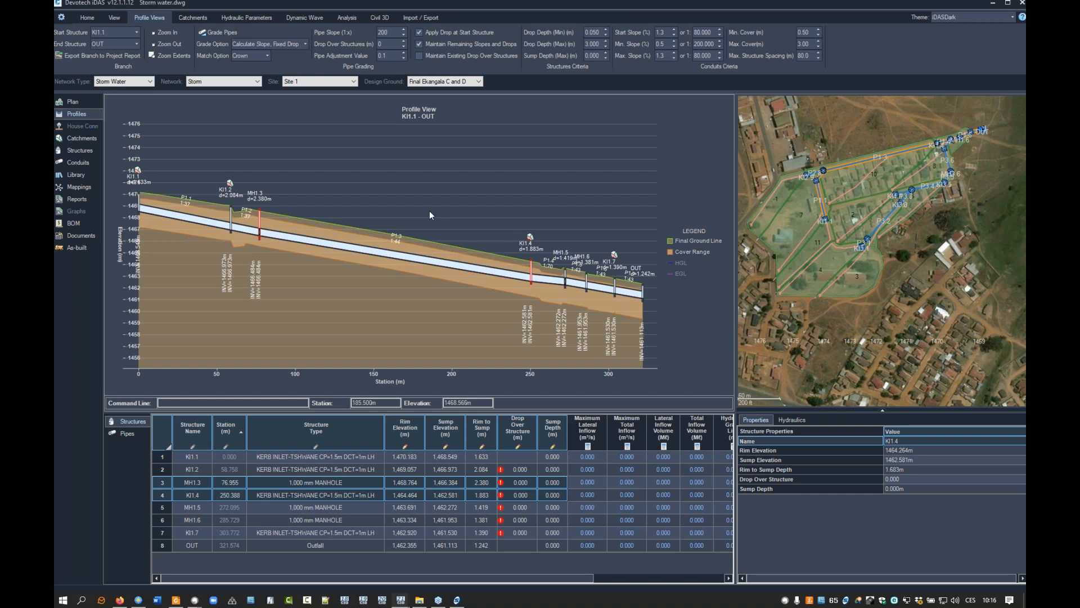
# - Select pipe P1.3 in the profile and lock both of its ends
pyautogui.rightClick(486, 215)
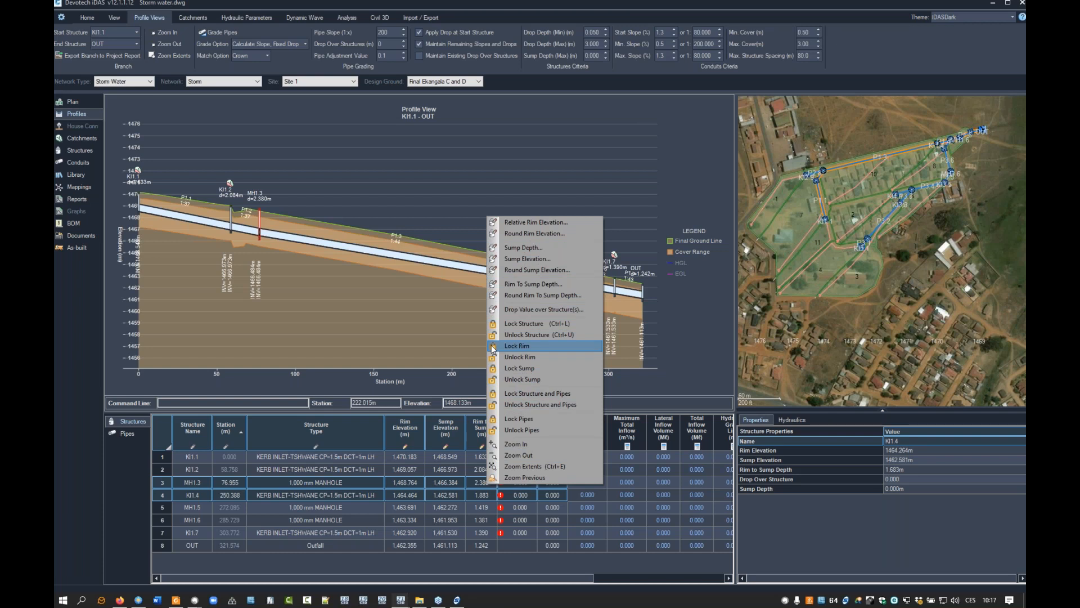
pyautogui.click(516, 345)
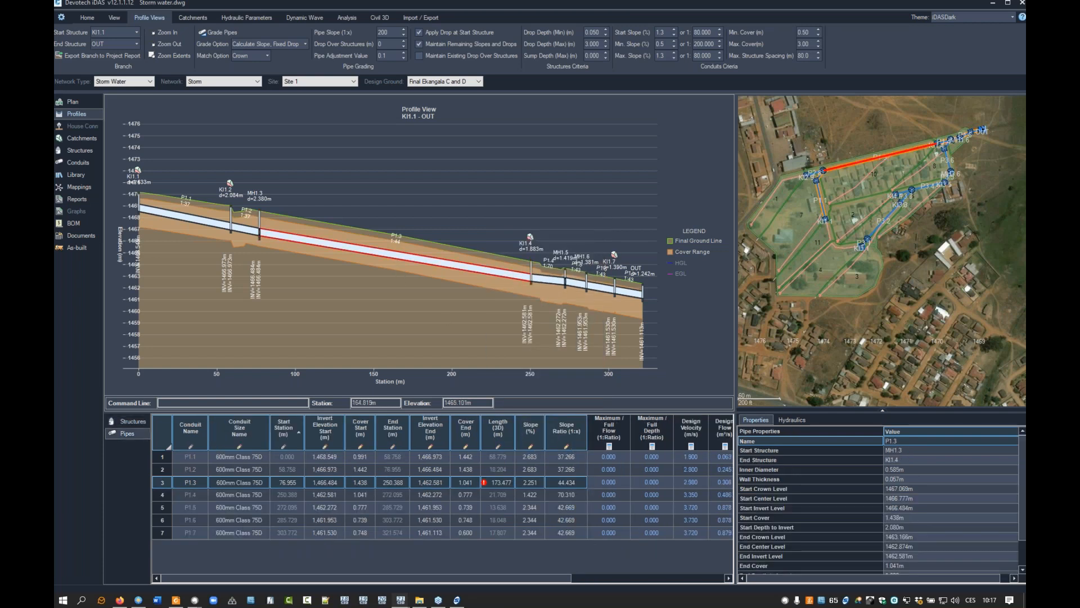
pyautogui.rightClick(397, 255)
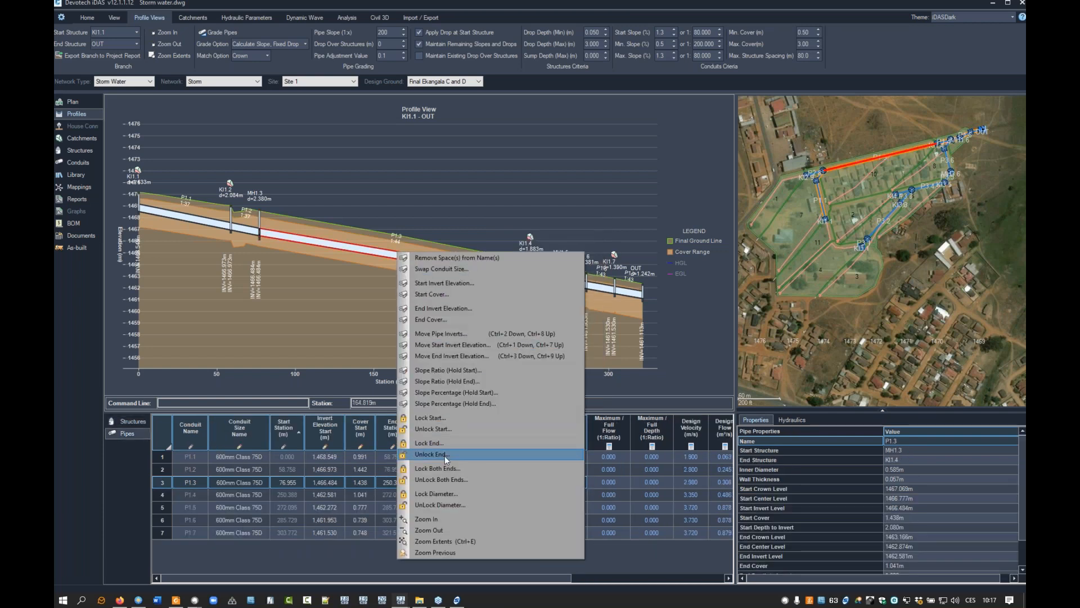
pyautogui.click(433, 465)
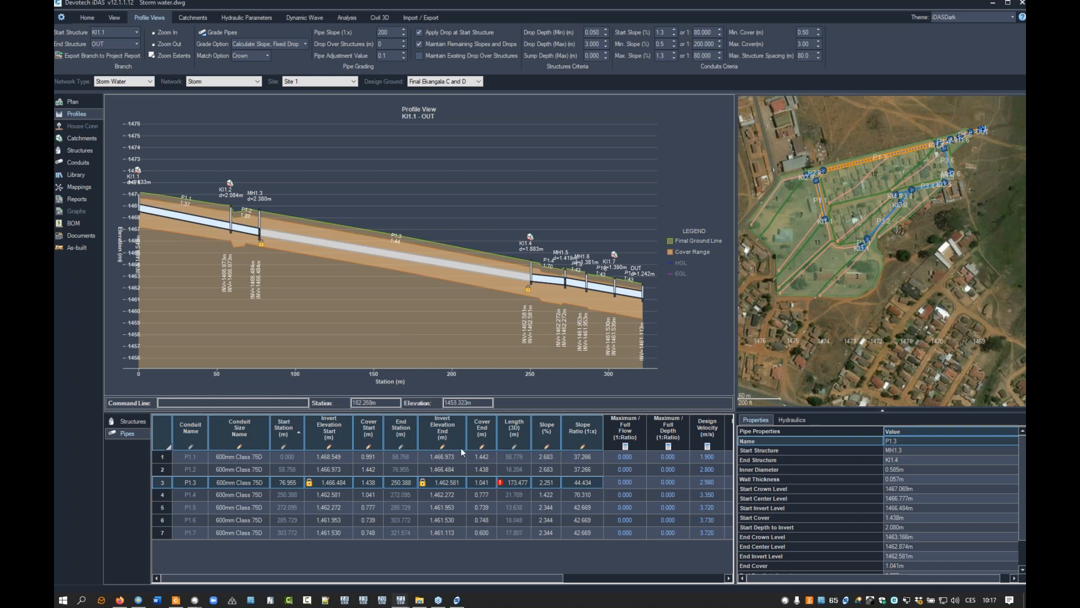
# - Examine the warning on P1.3's length and compare the structures' drop values with the minimum drop depth criterion
pyautogui.moveTo(502, 486)
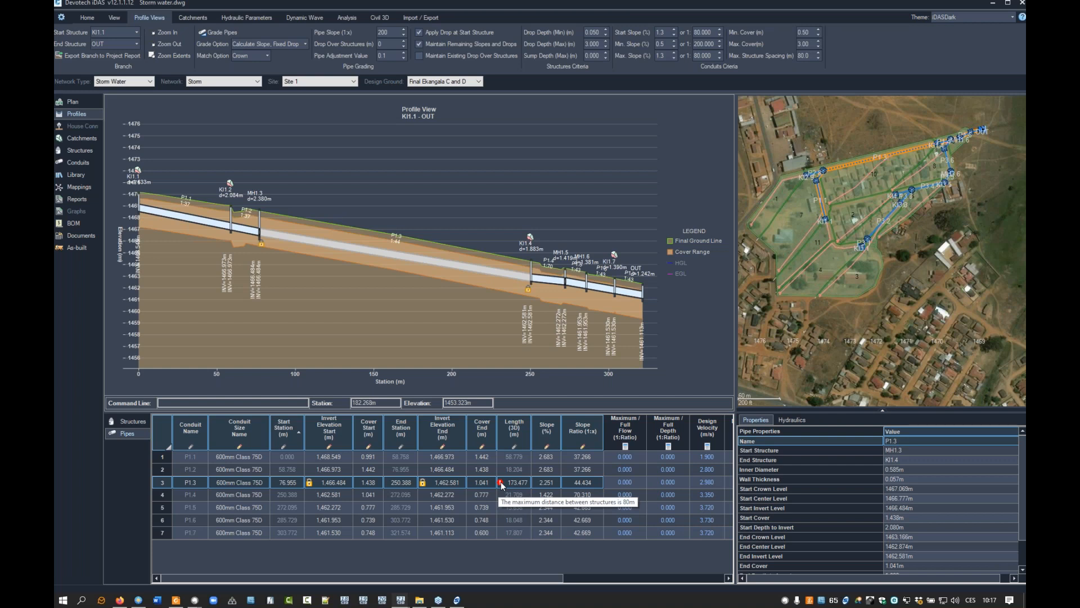
pyautogui.click(130, 421)
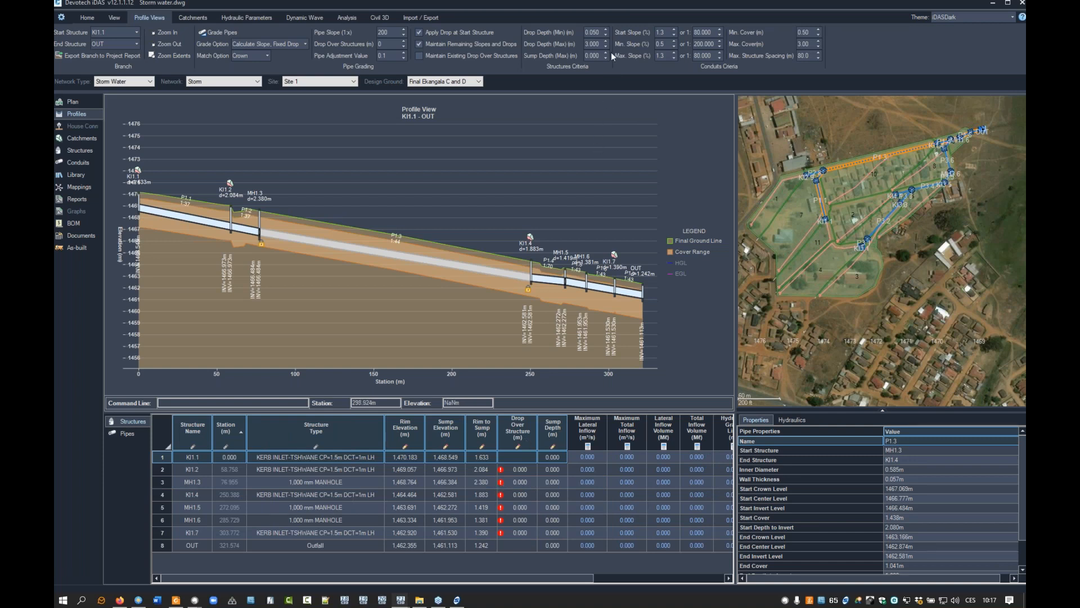
pyautogui.doubleClick(592, 32)
pyautogui.click(512, 482)
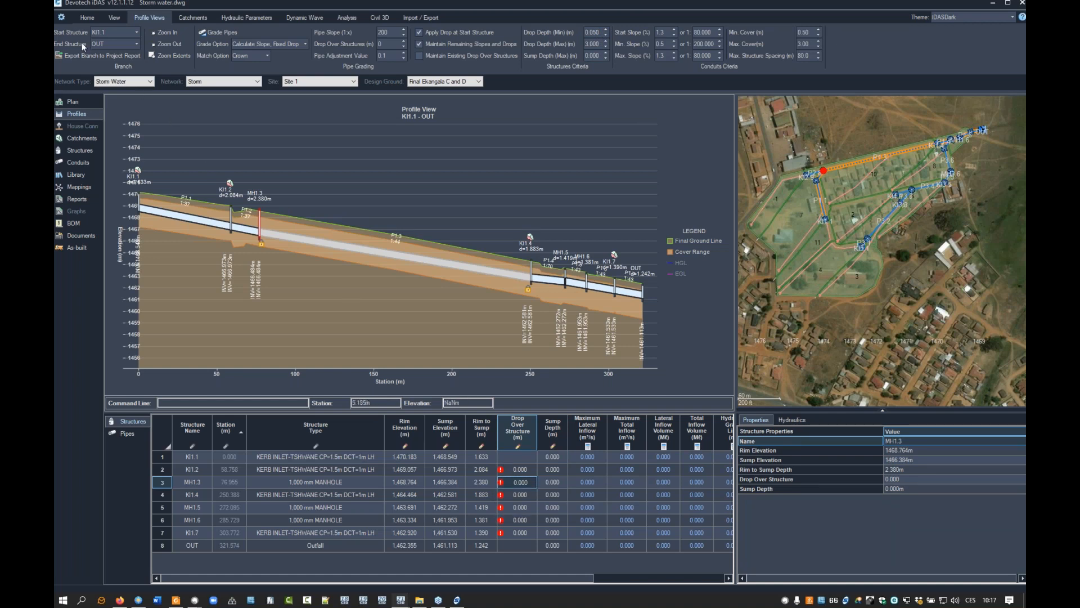
pyautogui.click(60, 17)
pyautogui.click(62, 24)
pyautogui.press('Return')
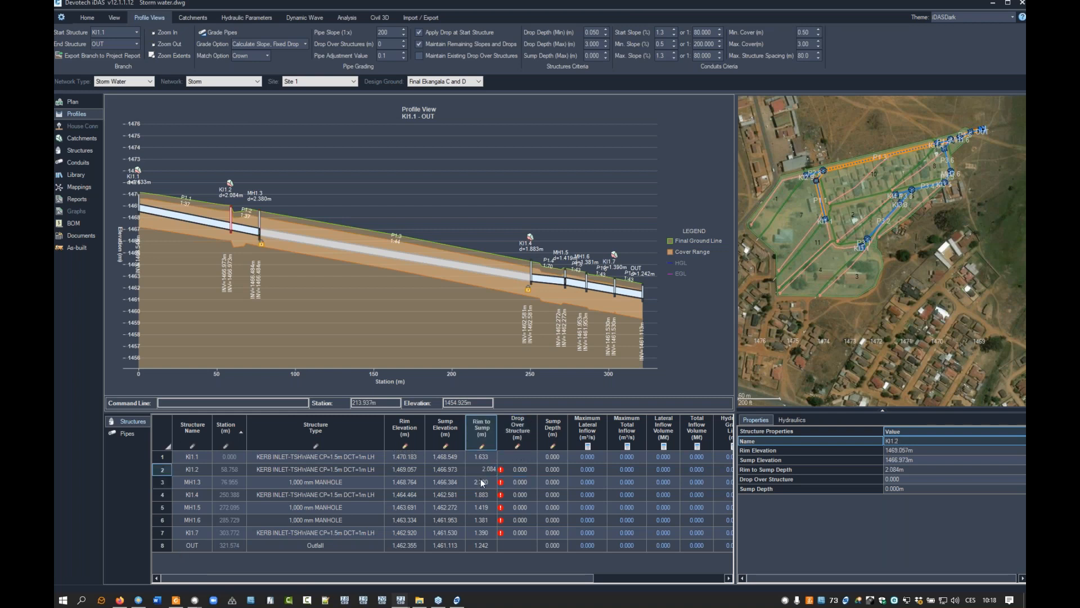
# - Review the structures table from MH1.3's drop value through the hydraulic result columns, and look at the structure editing commands
pyautogui.click(521, 478)
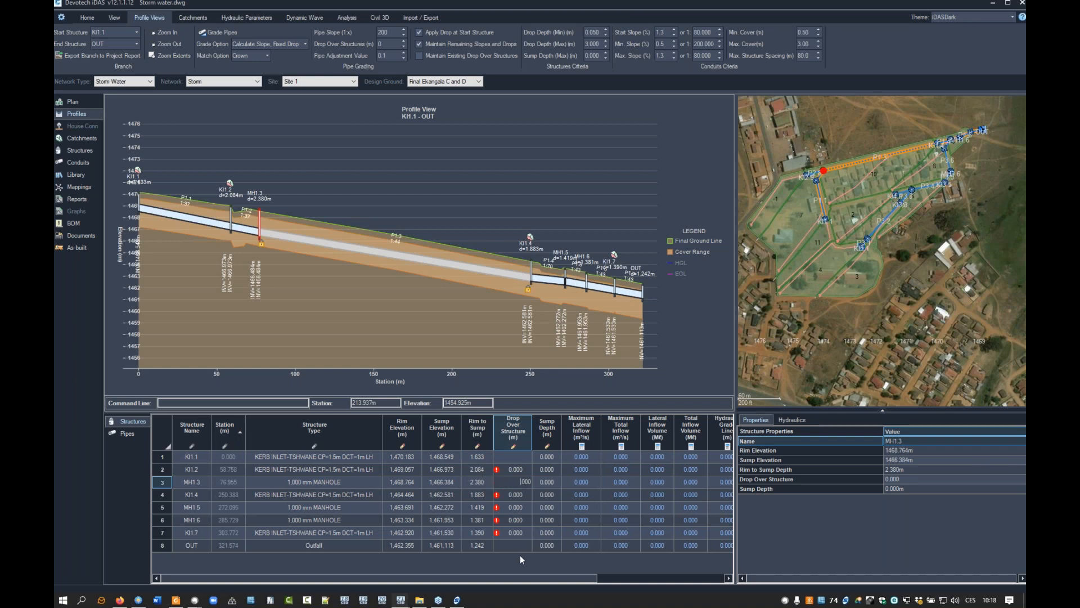
pyautogui.moveTo(555, 574); pyautogui.dragTo(655, 593)
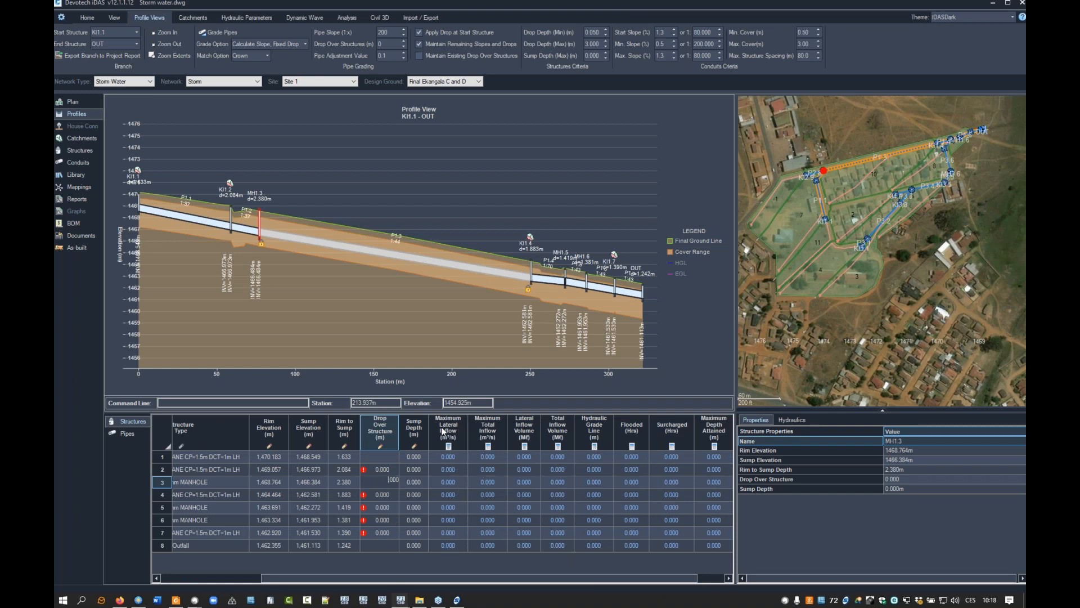
pyautogui.moveTo(472, 578); pyautogui.dragTo(329, 568)
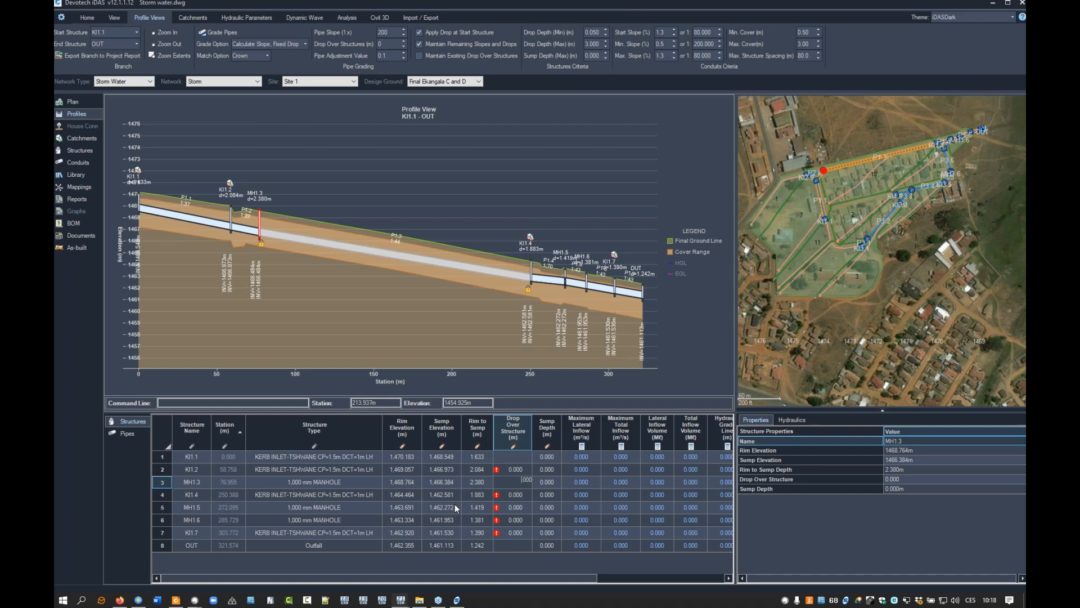
pyautogui.click(133, 436)
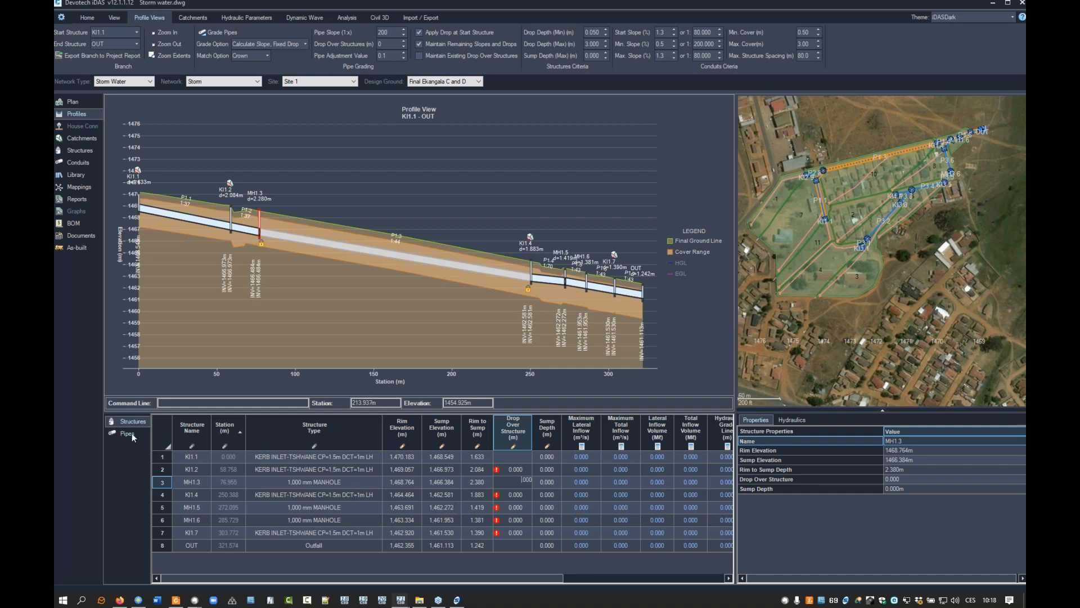
pyautogui.click(134, 422)
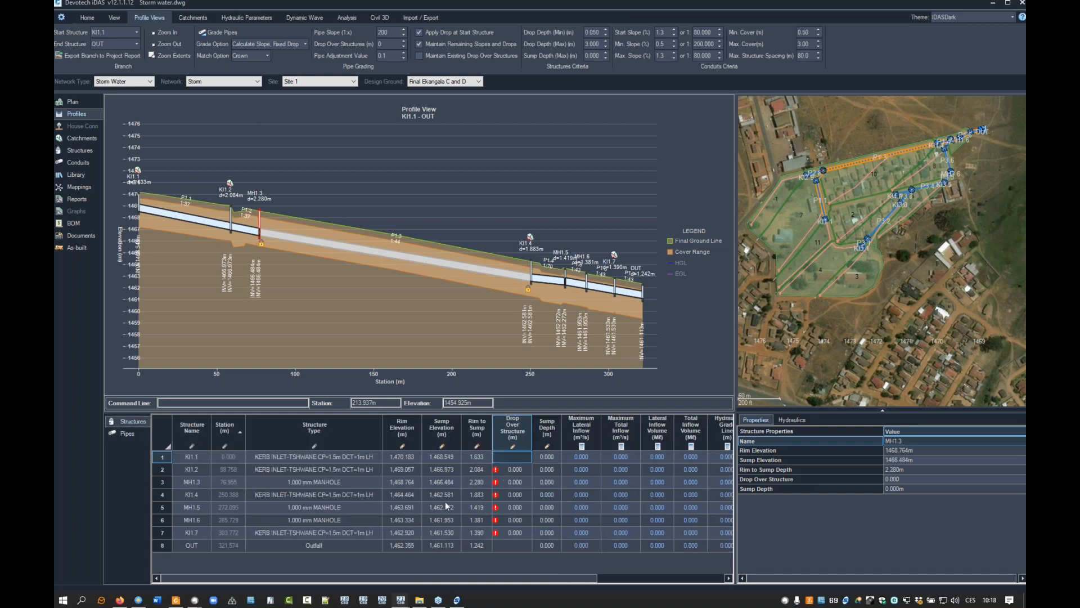
pyautogui.rightClick(309, 467)
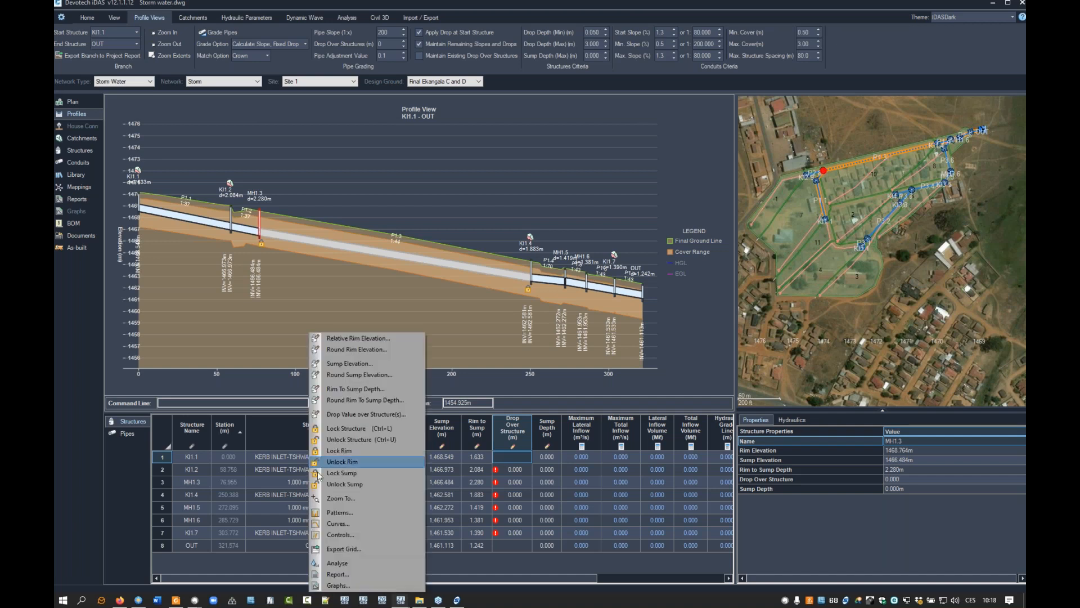
# - Export the profile's structures grid to the Desktop as an .xlsx file named Grid1
pyautogui.click(358, 549)
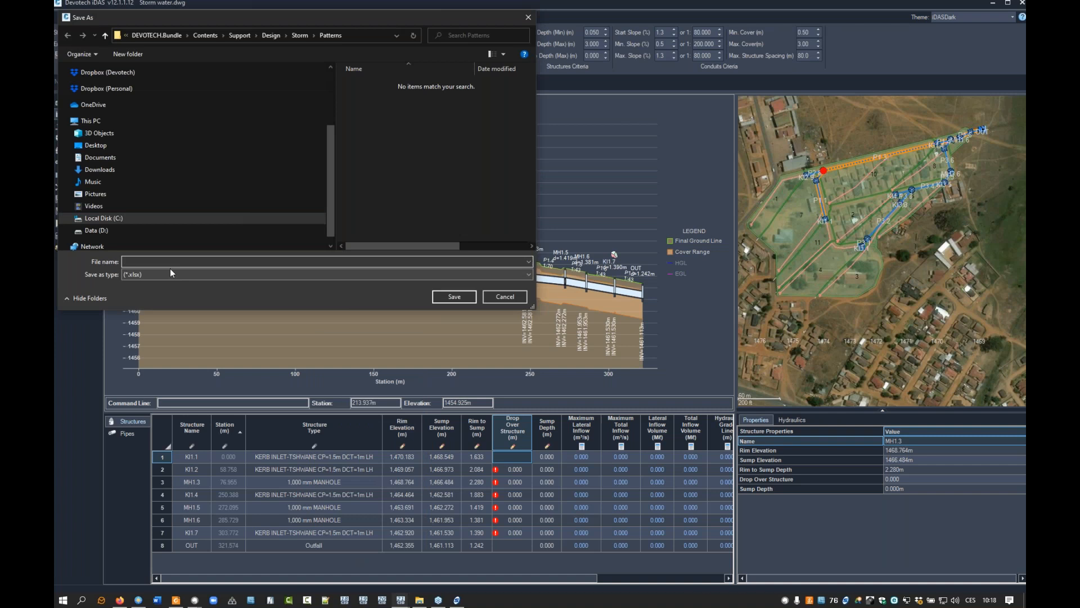
pyautogui.click(96, 145)
pyautogui.click(144, 260)
pyautogui.write('Grid1')
pyautogui.press('Return')
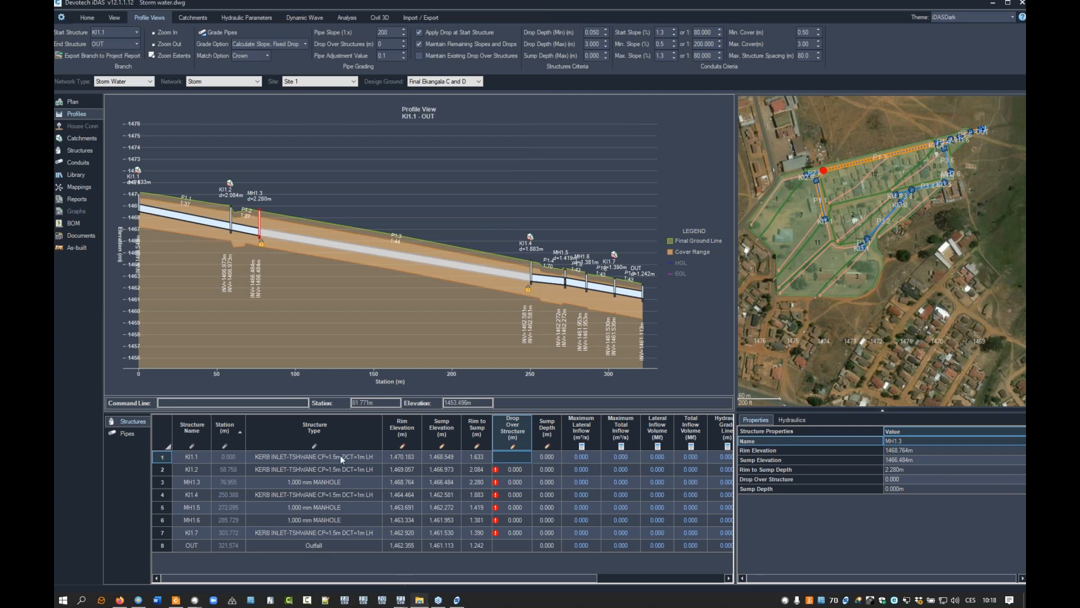
# - Open the exported Grid1.xlsx from the Desktop in Excel and examine how the structures table was exported
pyautogui.moveTo(54, 135); pyautogui.dragTo(682, 108)
pyautogui.doubleClick(385, 351)
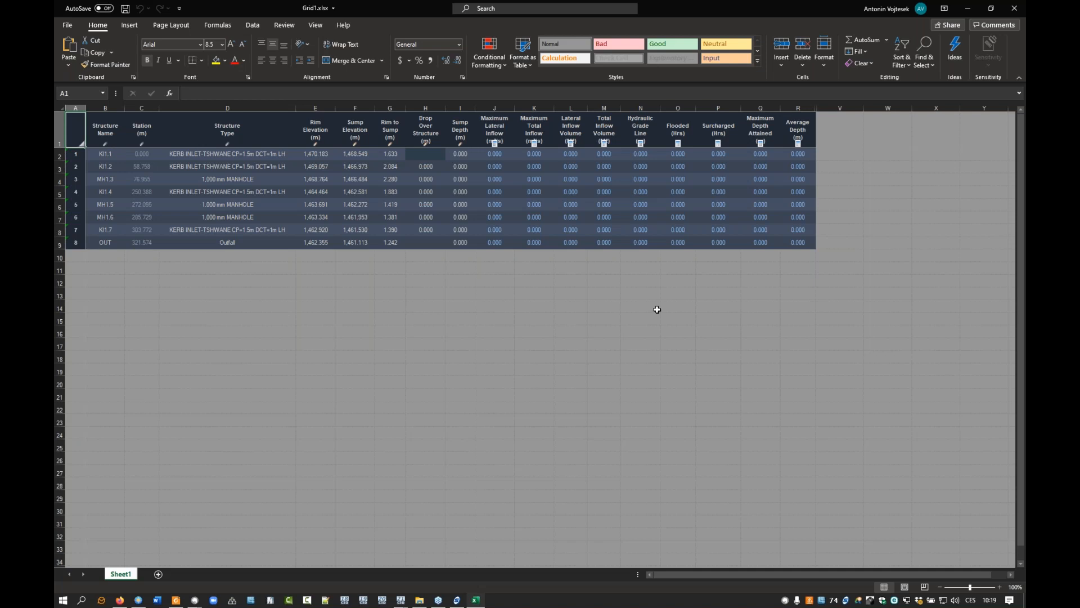
pyautogui.click(534, 142)
pyautogui.click(519, 364)
pyautogui.moveTo(105, 144)
pyautogui.mouseDown()
pyautogui.moveTo(195, 193)
pyautogui.moveTo(538, 249)
pyautogui.mouseUp()
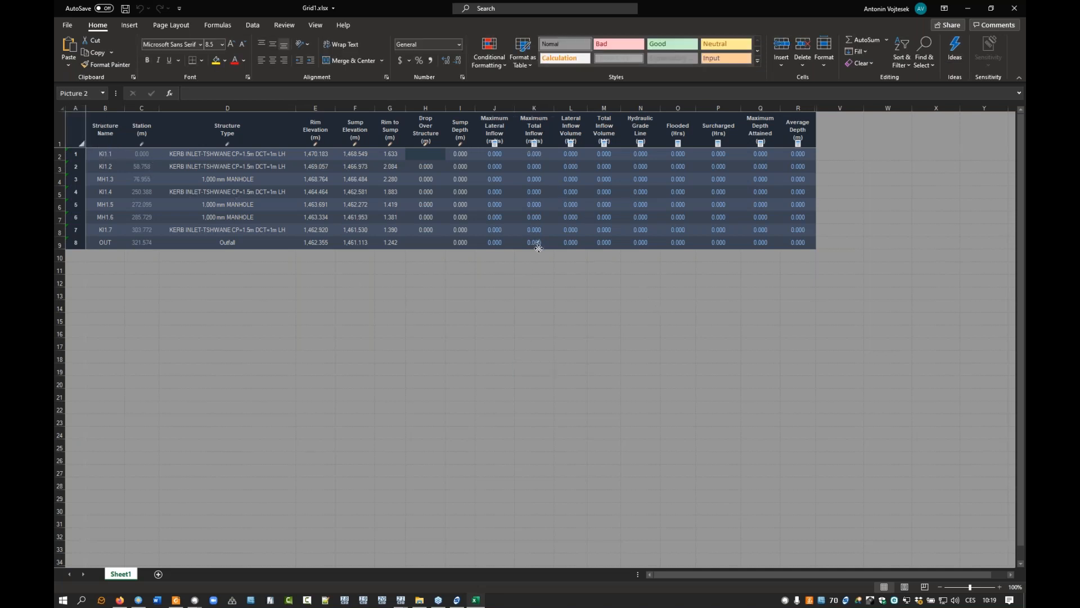
pyautogui.click(104, 152)
pyautogui.moveTo(105, 153); pyautogui.dragTo(871, 256)
pyautogui.click(383, 354)
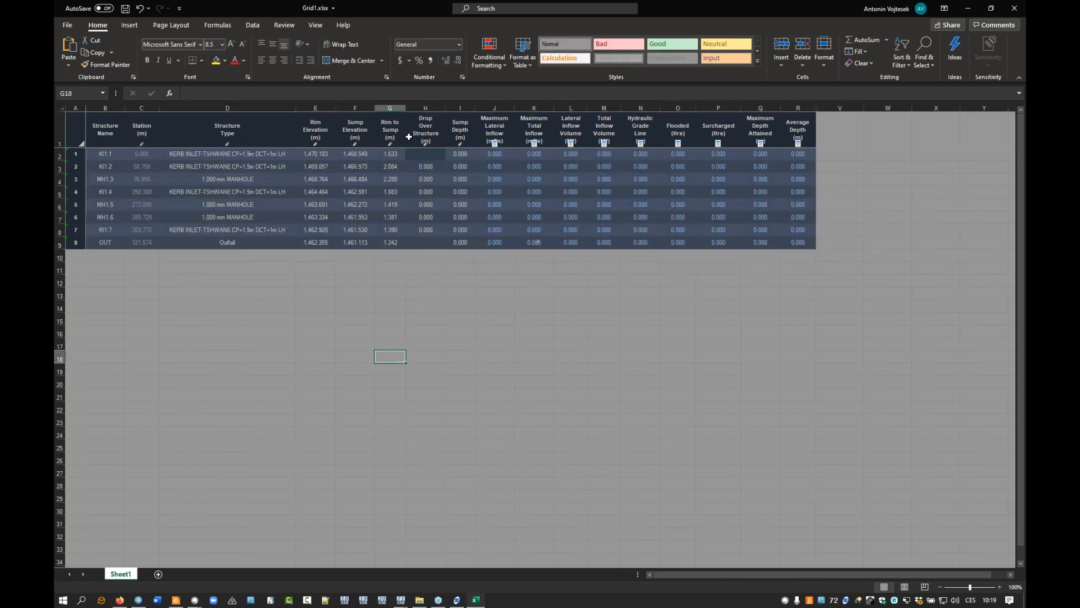
pyautogui.moveTo(694, 15); pyautogui.dragTo(55, 79)
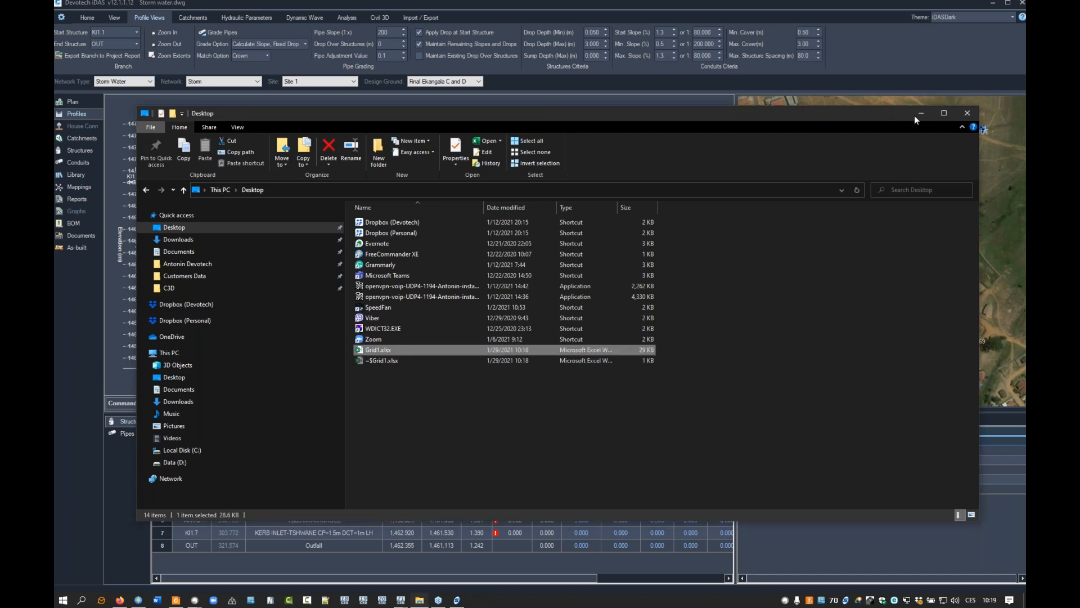
pyautogui.moveTo(857, 110); pyautogui.dragTo(54, 180)
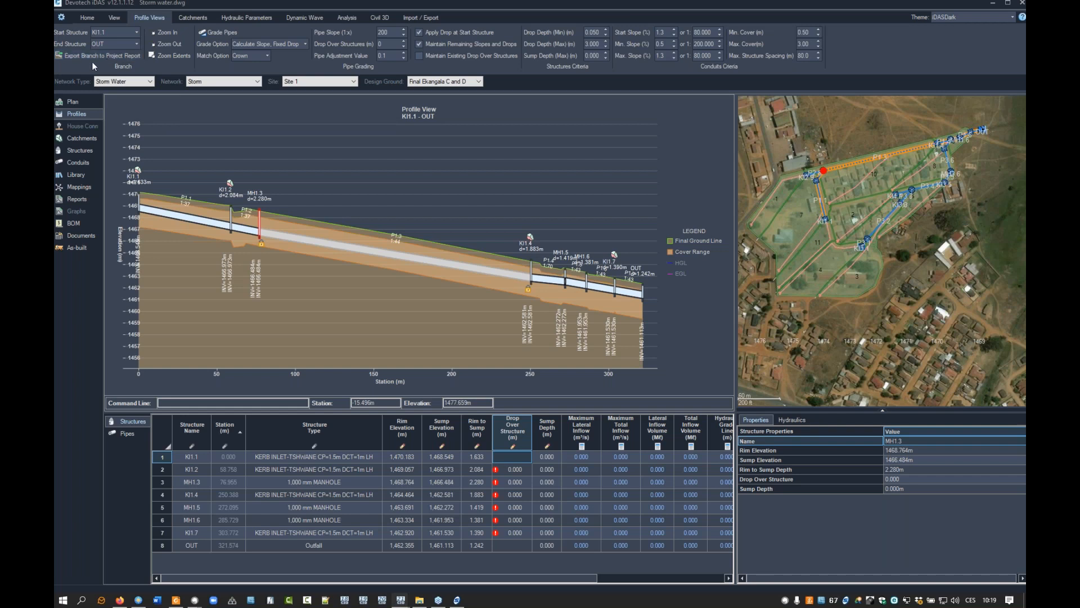
# - Show the manholes table and select the rim elevations of MH1.3 to MH3.6, and then all manholes, to locate them on the map
pyautogui.click(79, 149)
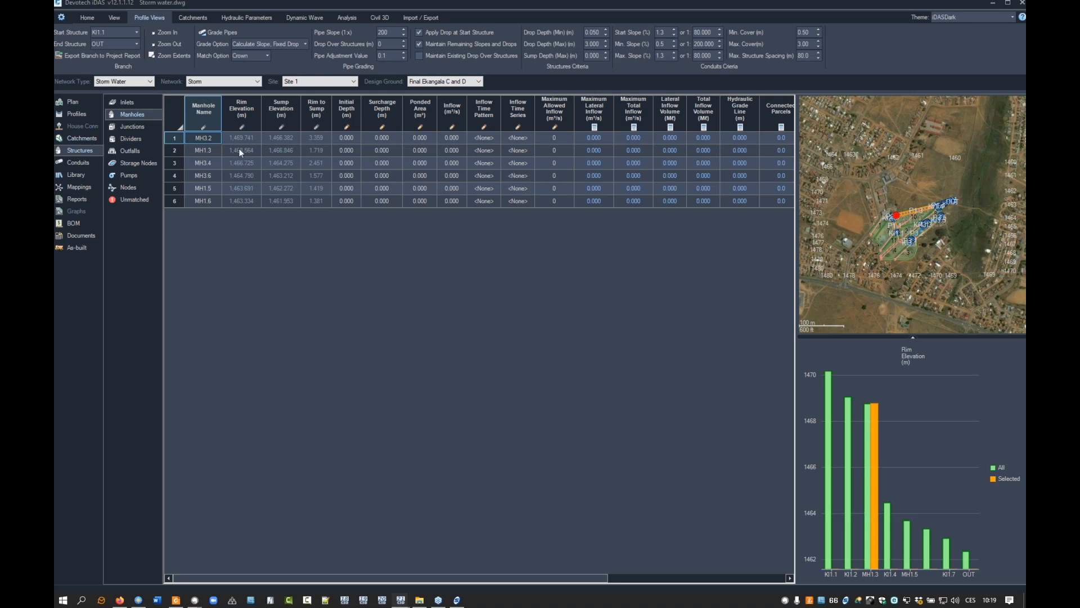
pyautogui.moveTo(239, 147); pyautogui.dragTo(251, 173)
pyautogui.scroll(1, 940, 239)
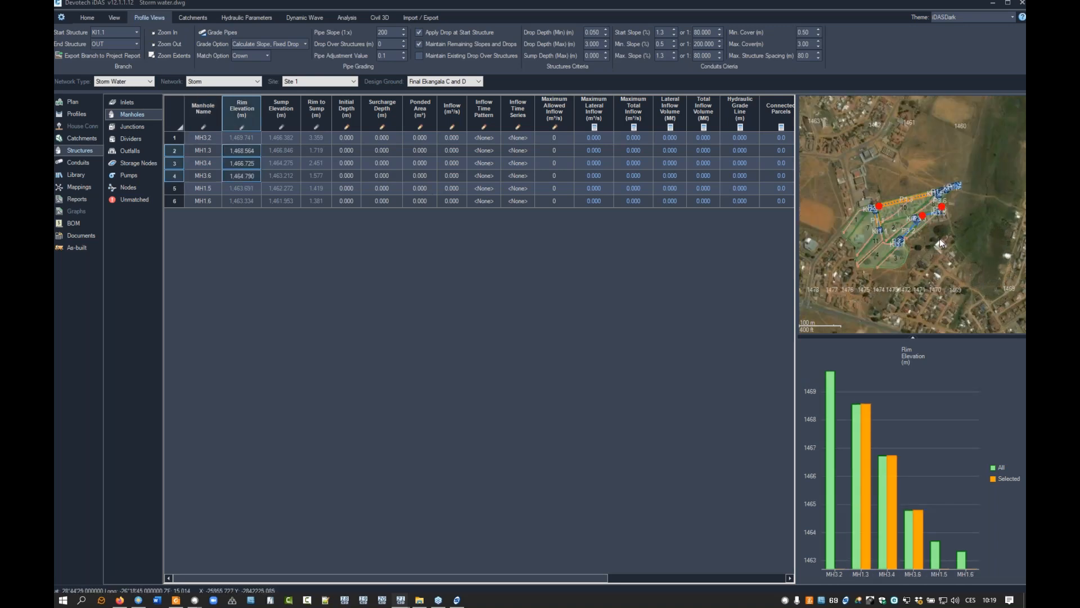
pyautogui.scroll(1, 939, 238)
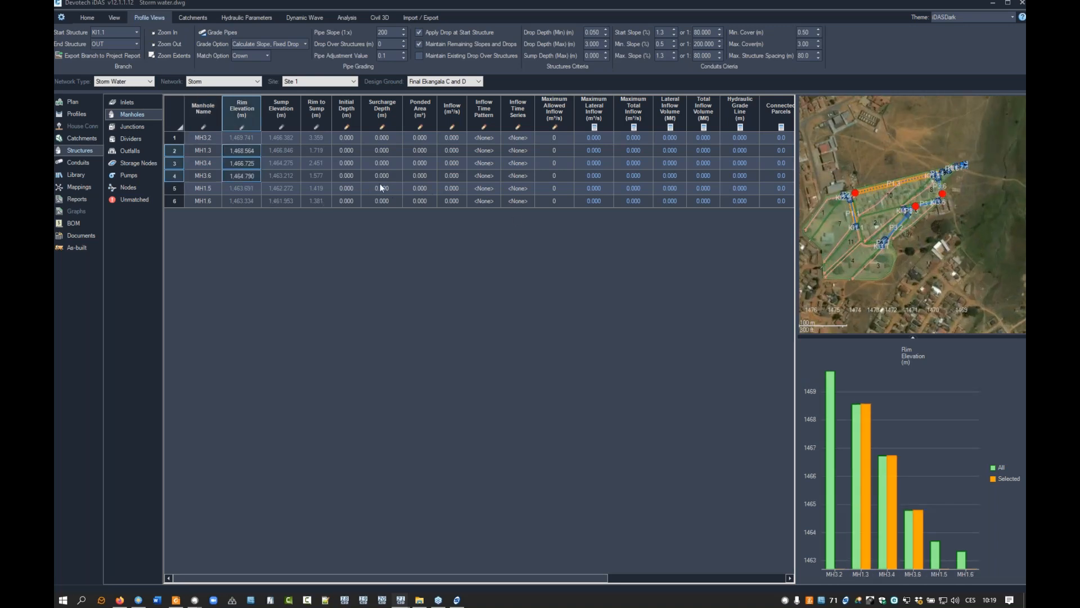
pyautogui.moveTo(380, 183); pyautogui.dragTo(302, 170)
pyautogui.click(175, 116)
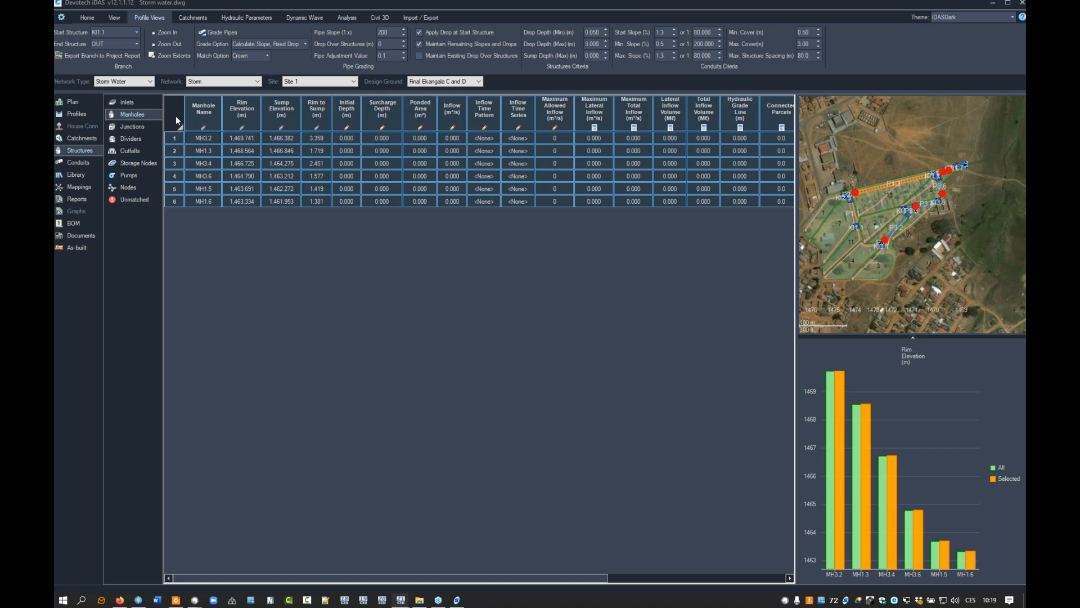
# - Sort the manholes table by rim elevation and finally by manhole name in descending order
pyautogui.click(251, 117)
pyautogui.click(252, 116)
pyautogui.click(204, 113)
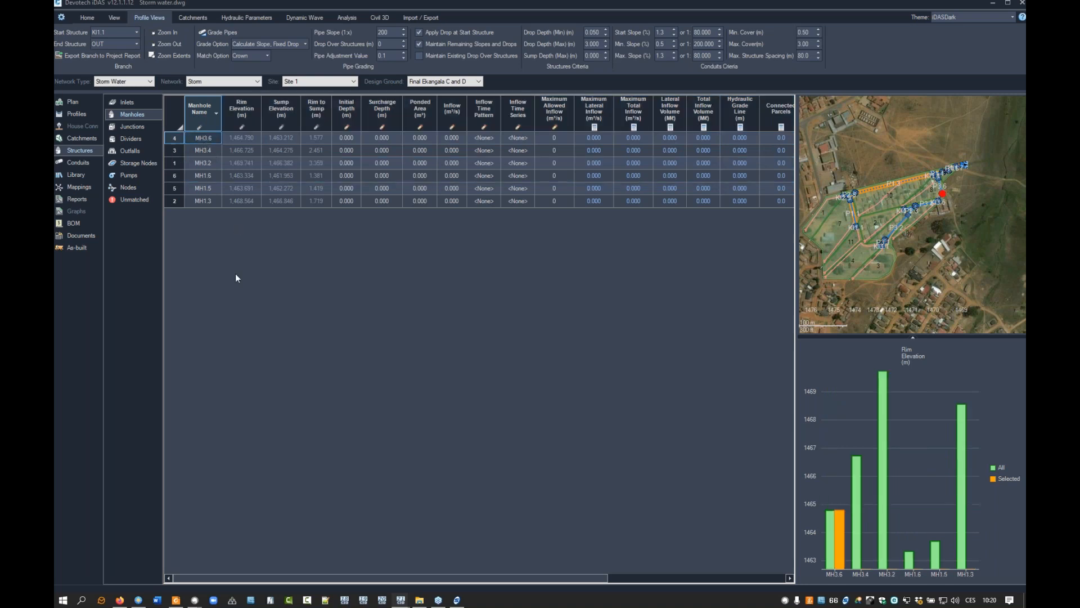
# - Zoom the map to manhole MH1.6 from its row in the manholes table
pyautogui.click(239, 167)
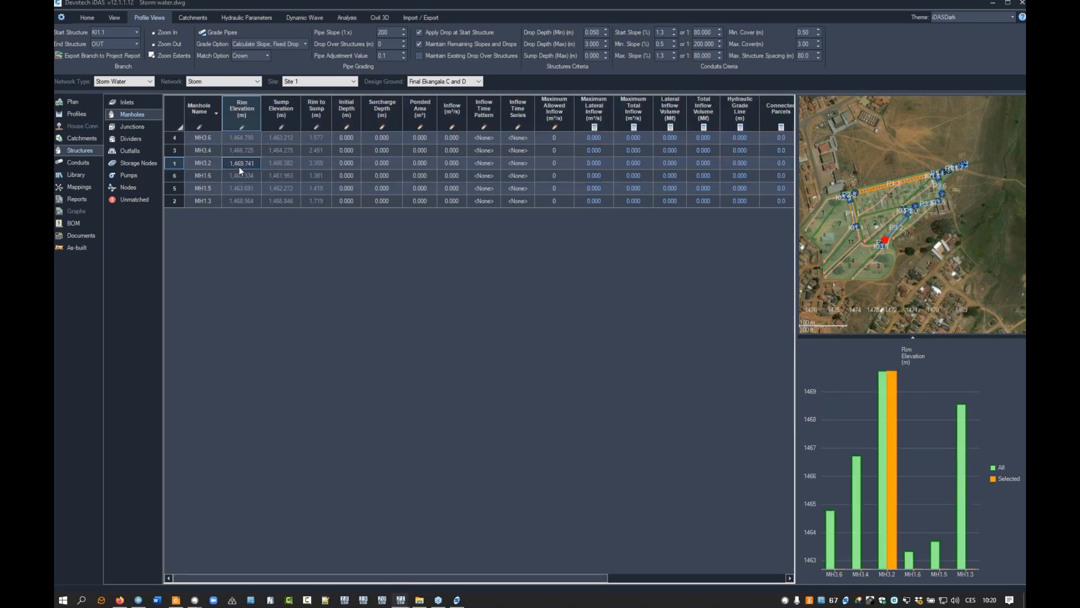
pyautogui.rightClick(241, 173)
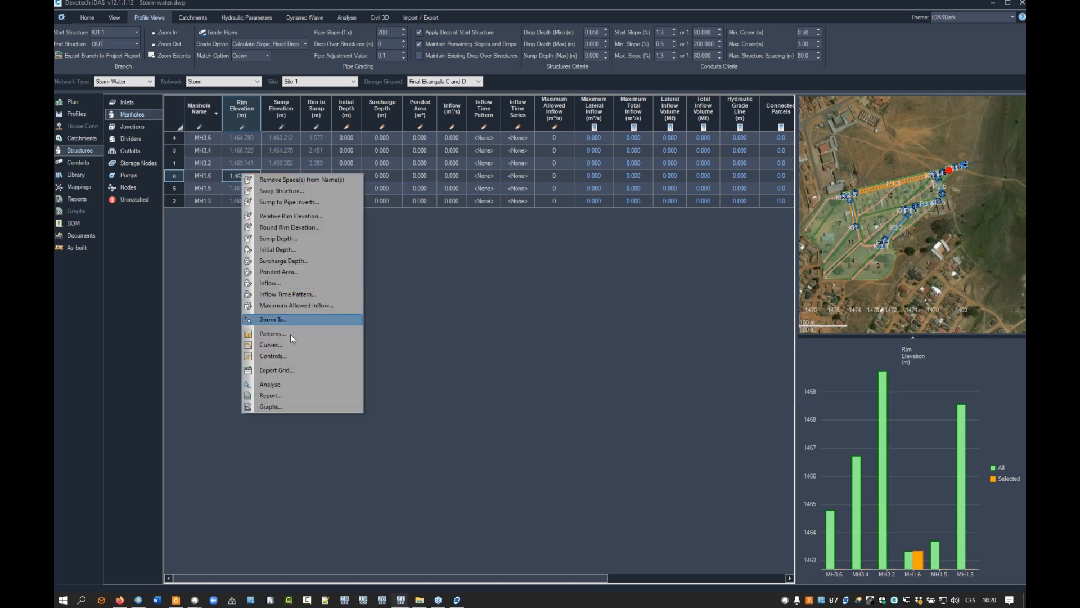
pyautogui.click(298, 320)
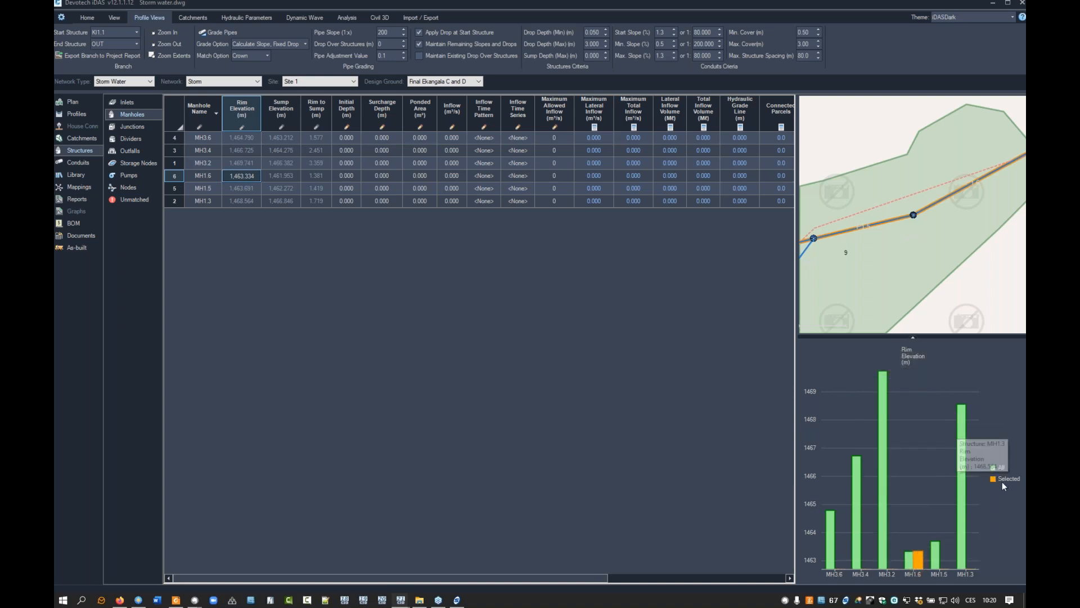
# - Compare the manhole graphs for rim to sump, sump elevation, rim elevation and inflow, and check MH3.4's rim to sump bar
pyautogui.click(319, 151)
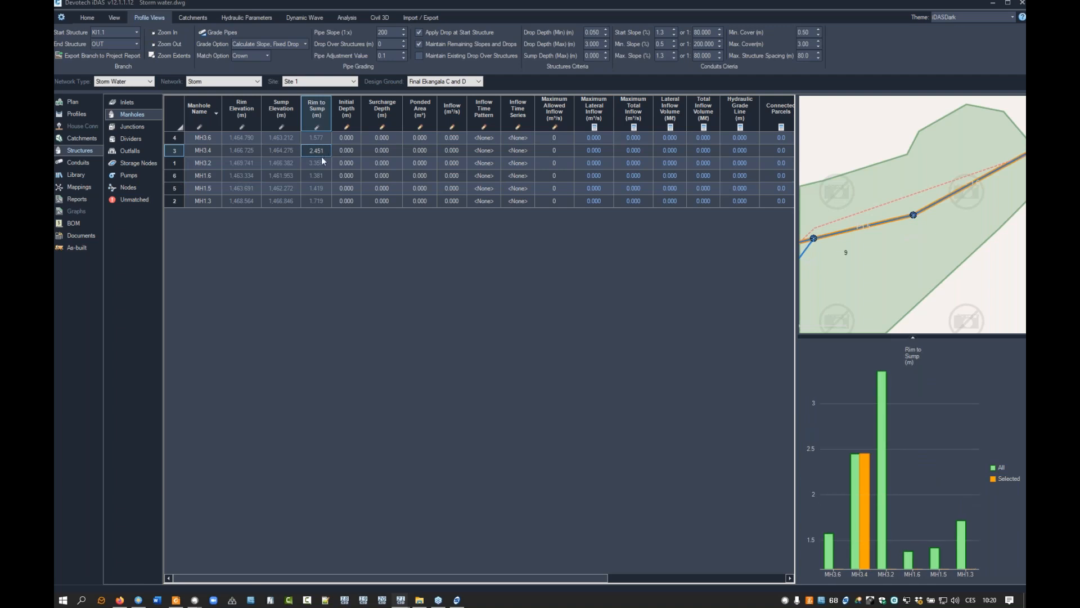
pyautogui.click(284, 164)
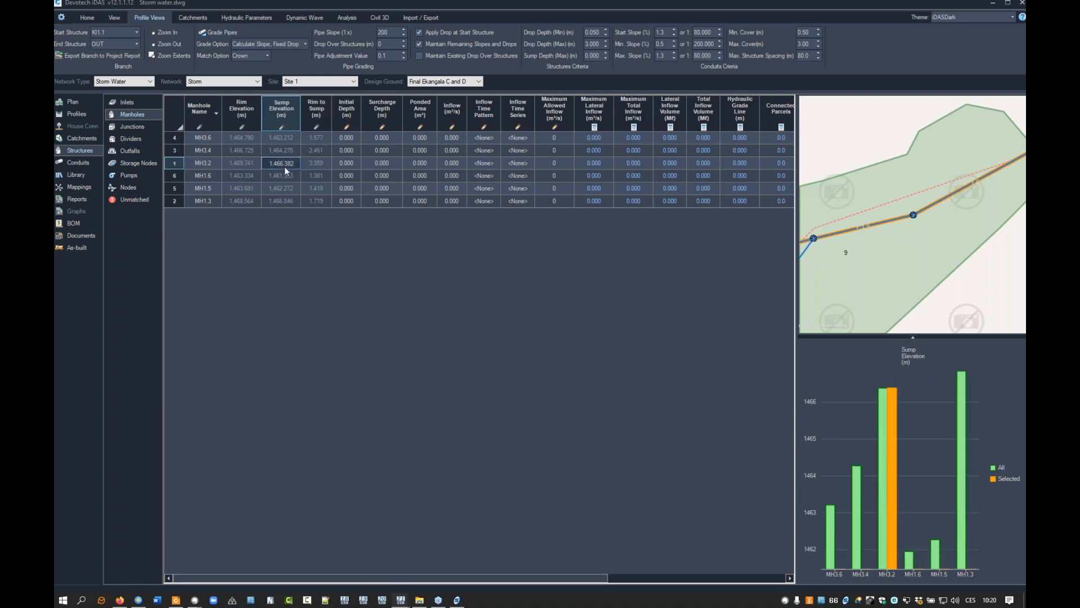
pyautogui.click(214, 167)
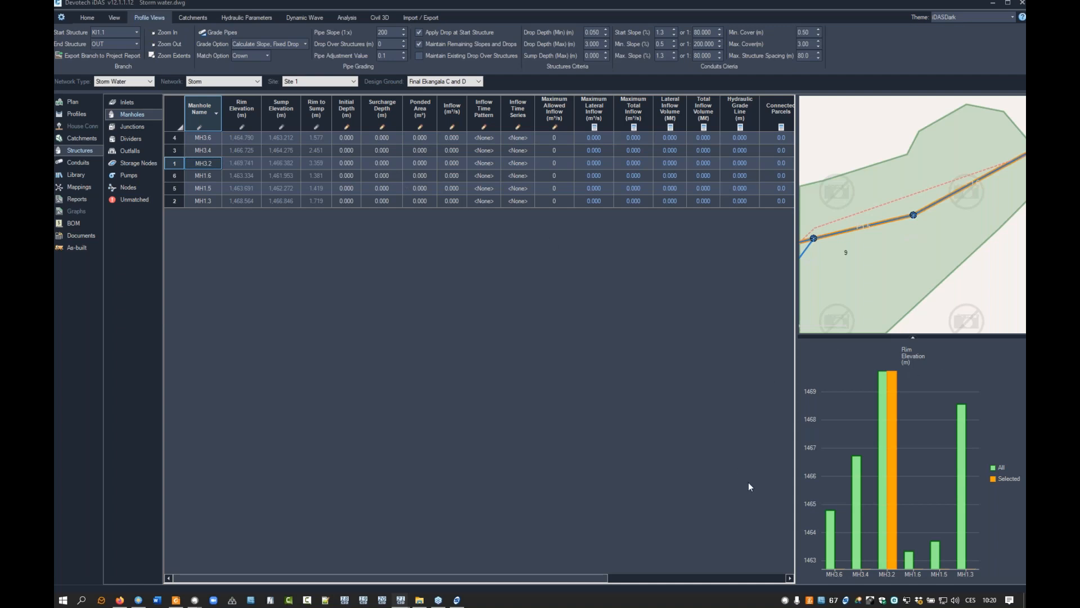
pyautogui.click(488, 150)
pyautogui.click(447, 149)
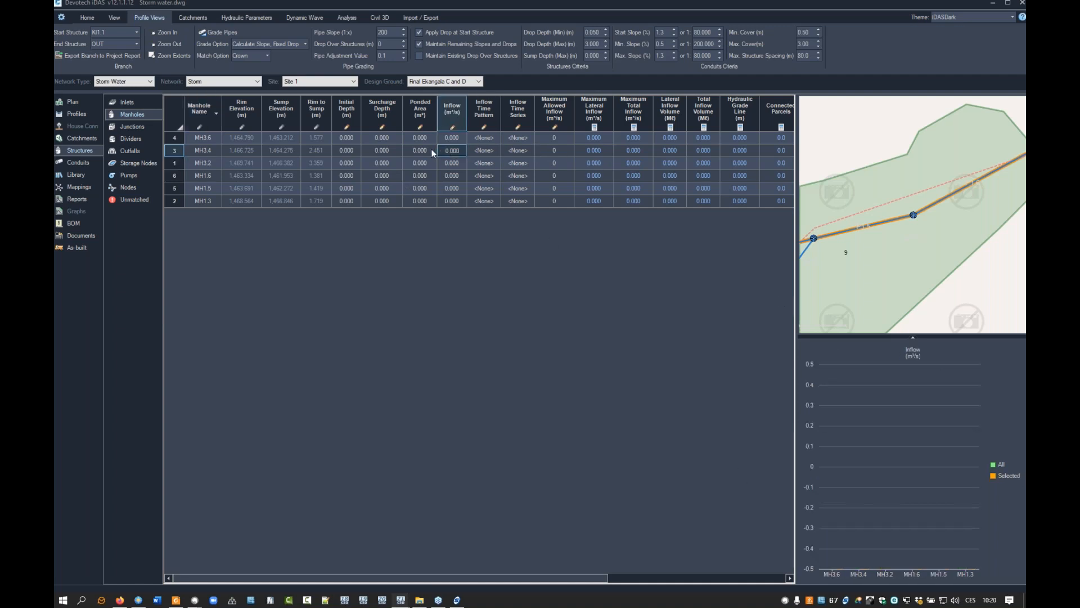
pyautogui.click(431, 150)
pyautogui.click(390, 151)
pyautogui.click(324, 151)
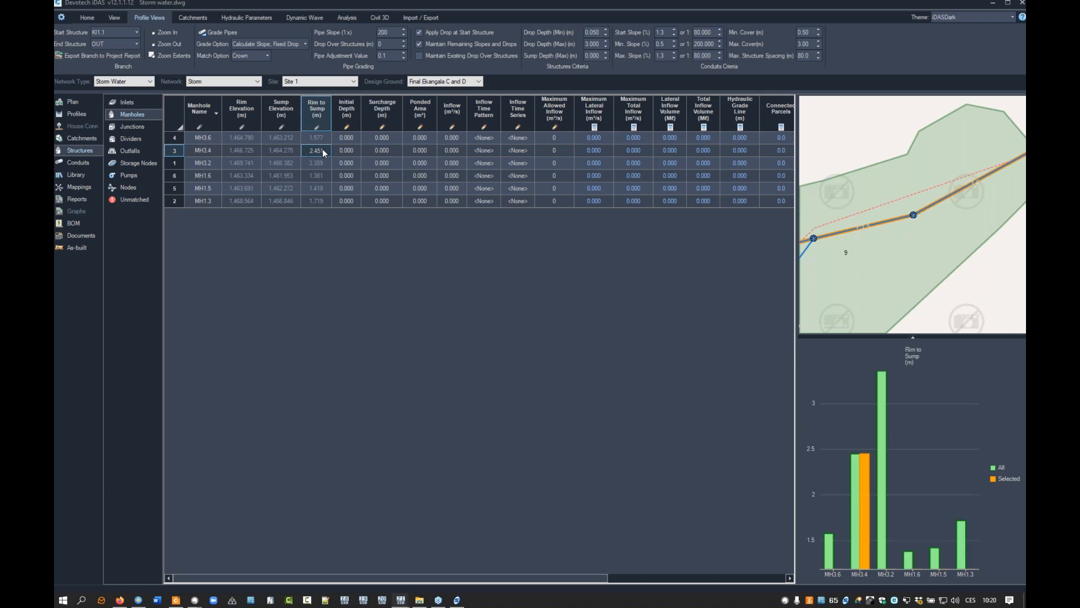
pyautogui.moveTo(858, 520)
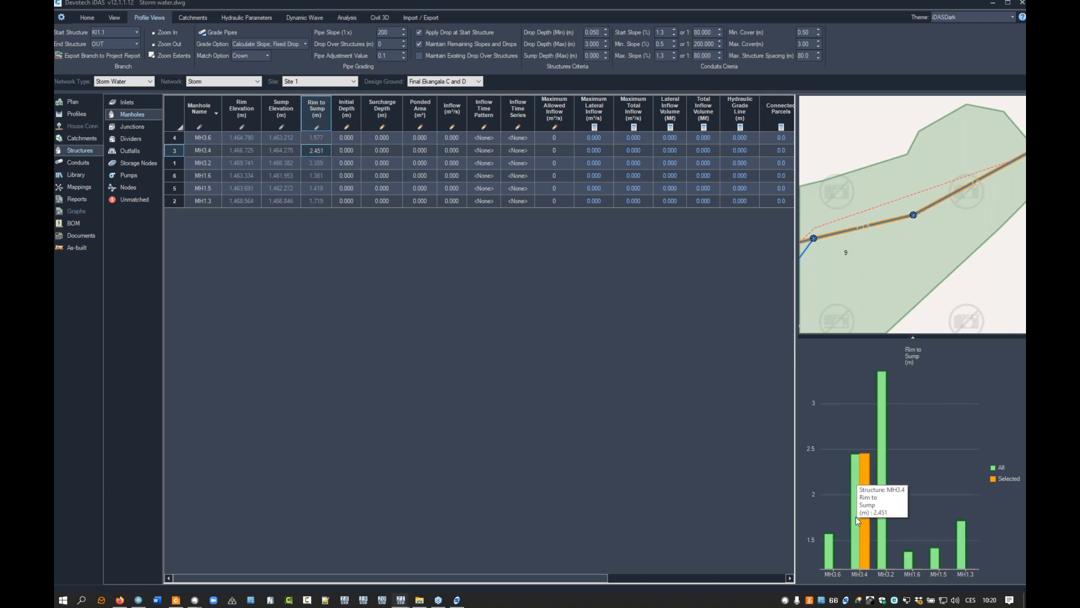
# - Show the pipes table and select all pipes to view their inner diameter graph and their location on the map
pyautogui.click(76, 163)
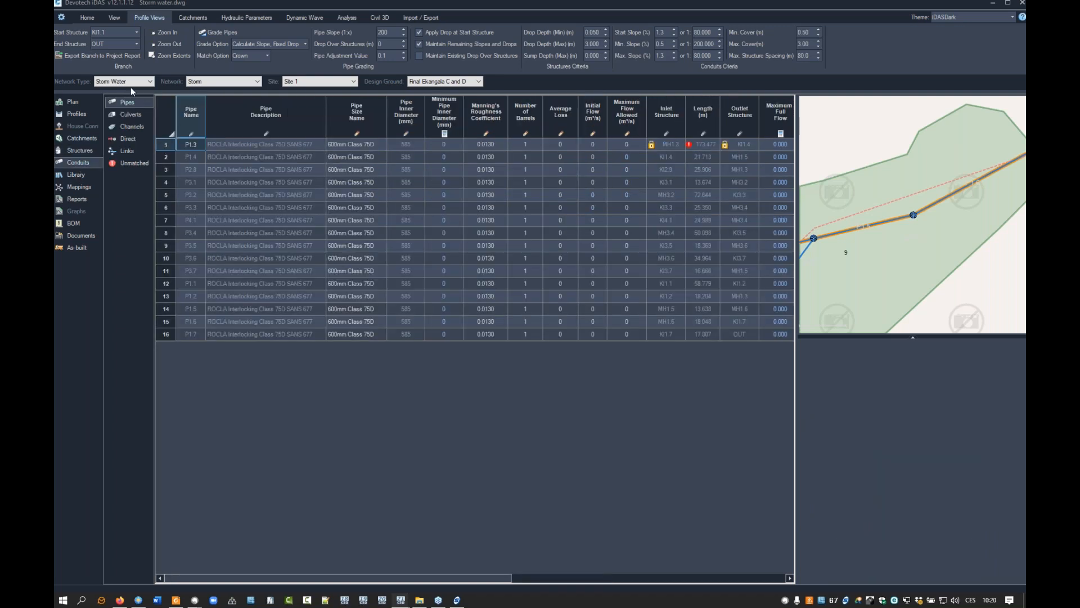
pyautogui.click(170, 116)
pyautogui.scroll(-5, 871, 289)
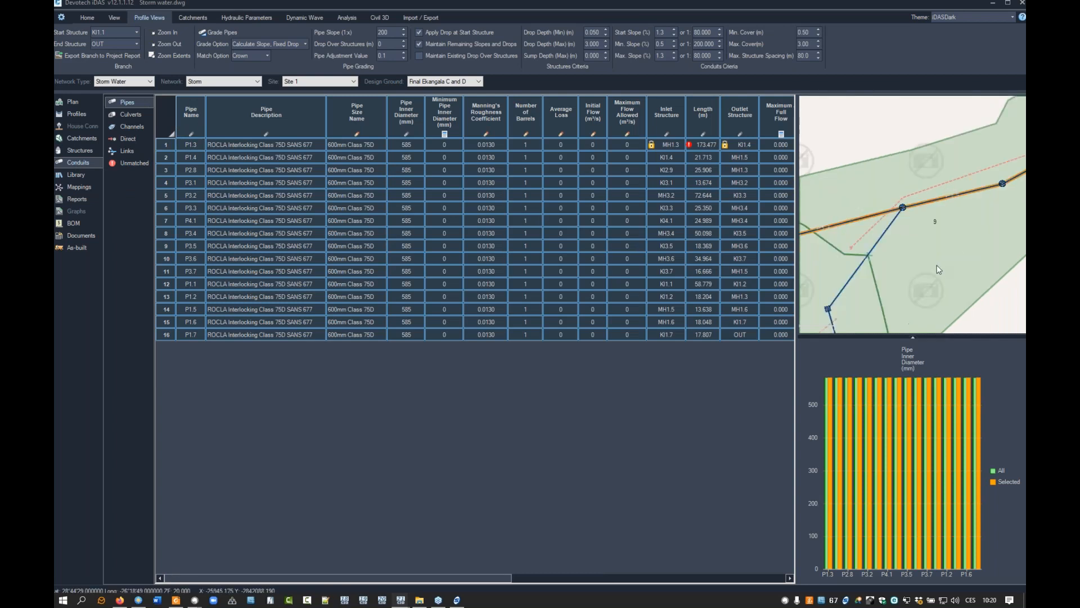
pyautogui.scroll(3, 871, 288)
# - Select pipes P1.2, P3.7 and P4.1 together, and then single pipes such as P3.5, P3.4 and P1.1, to locate them on the map
pyautogui.moveTo(282, 195); pyautogui.dragTo(286, 273)
pyautogui.click(349, 297)
pyautogui.keyDown('ctrl'); pyautogui.click(346, 271); pyautogui.keyUp('ctrl')
pyautogui.keyDown('ctrl'); pyautogui.click(355, 220); pyautogui.keyUp('ctrl')
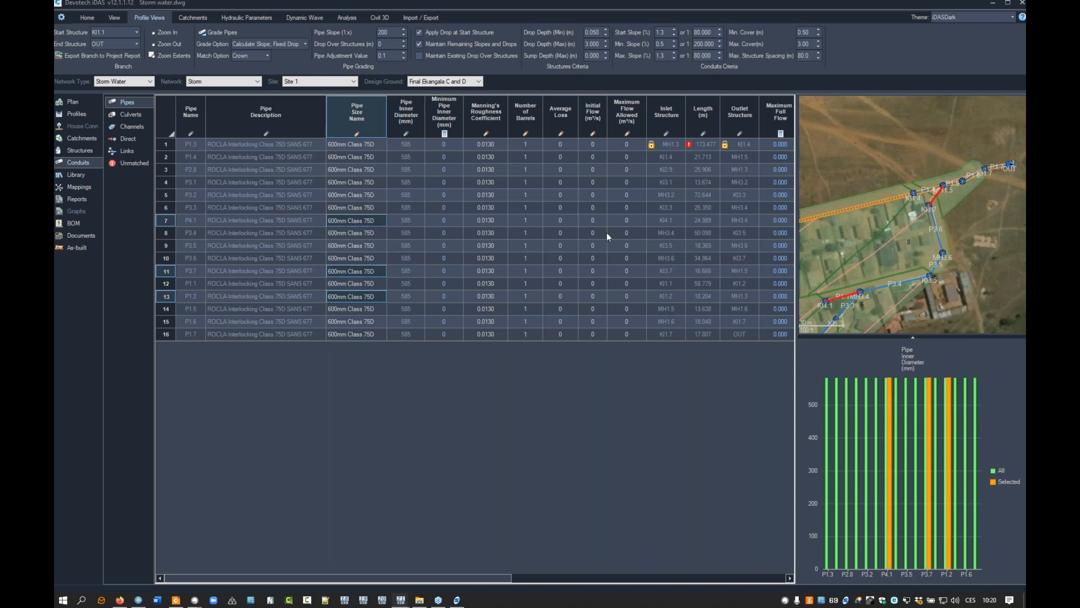
pyautogui.click(487, 258)
pyautogui.click(408, 245)
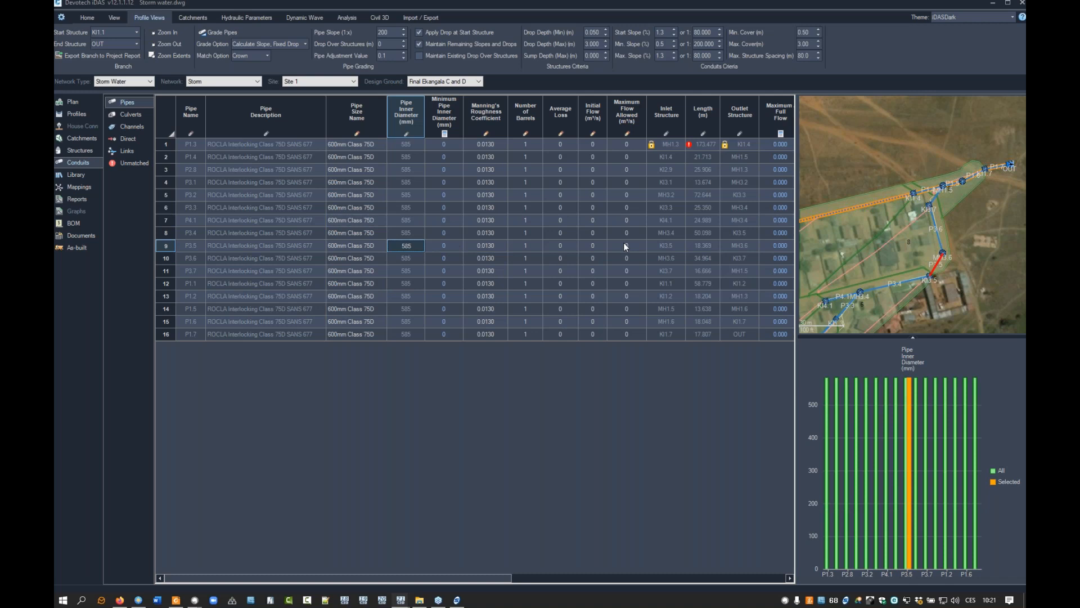
pyautogui.click(231, 234)
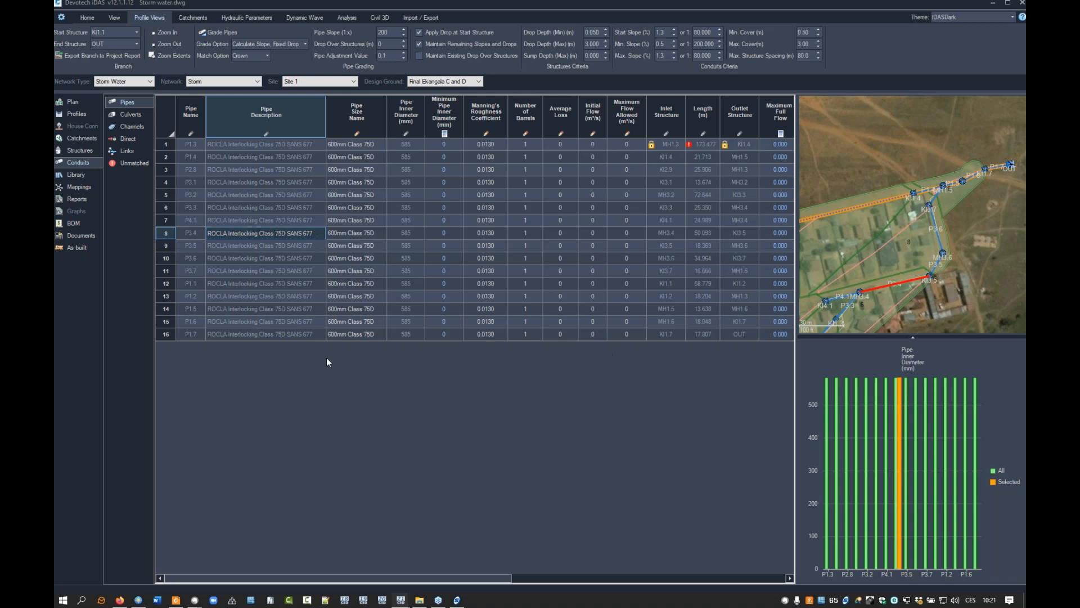
pyautogui.click(255, 283)
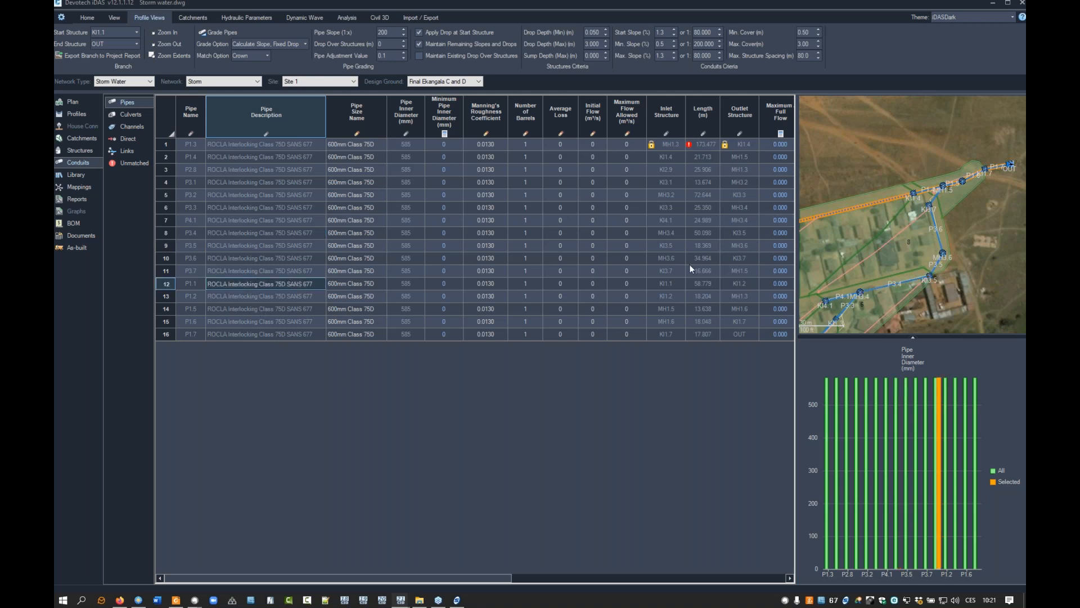
# - Look at the commands available for structure KI1.4 on the map and for pipe P3.3 in the pipes table
pyautogui.rightClick(916, 194)
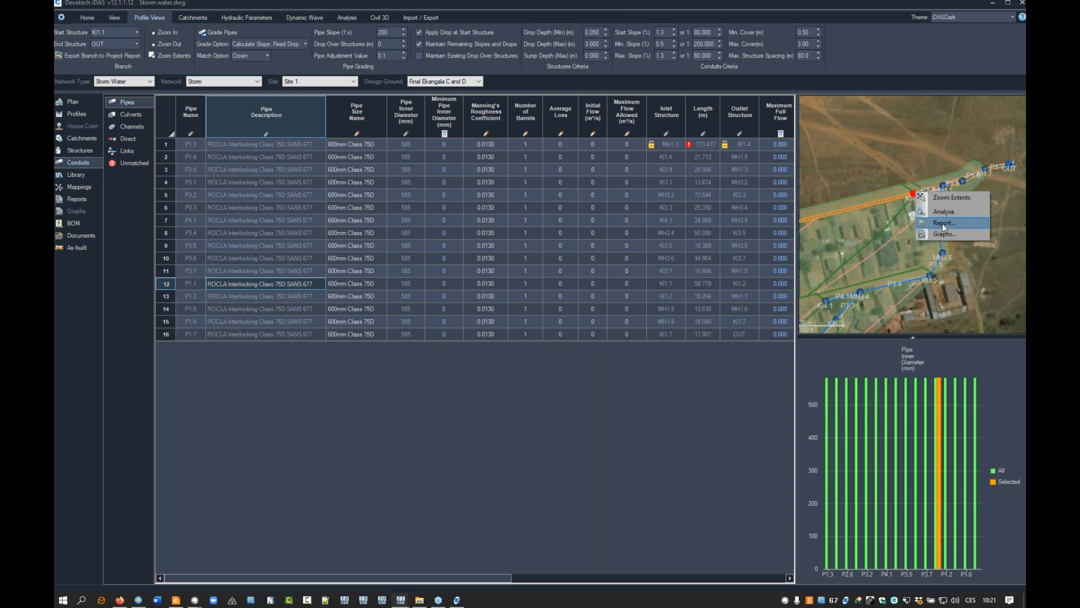
pyautogui.click(386, 214)
pyautogui.click(386, 213)
pyautogui.rightClick(356, 191)
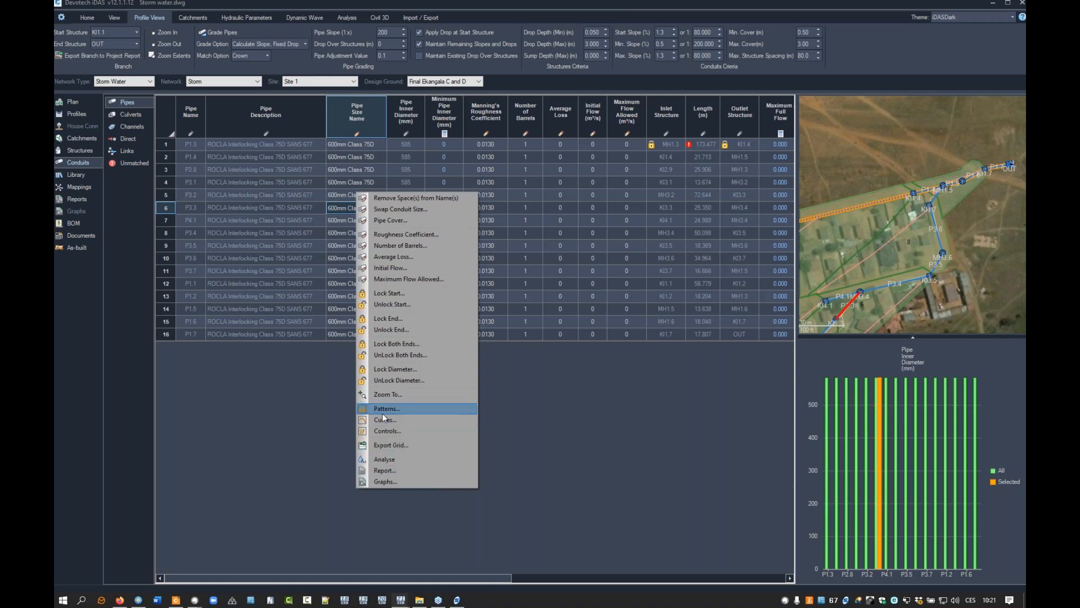
# - Compare the editing, library, export and report commands offered in the manholes table with those offered for pipe P3.5
pyautogui.click(81, 154)
pyautogui.rightClick(284, 169)
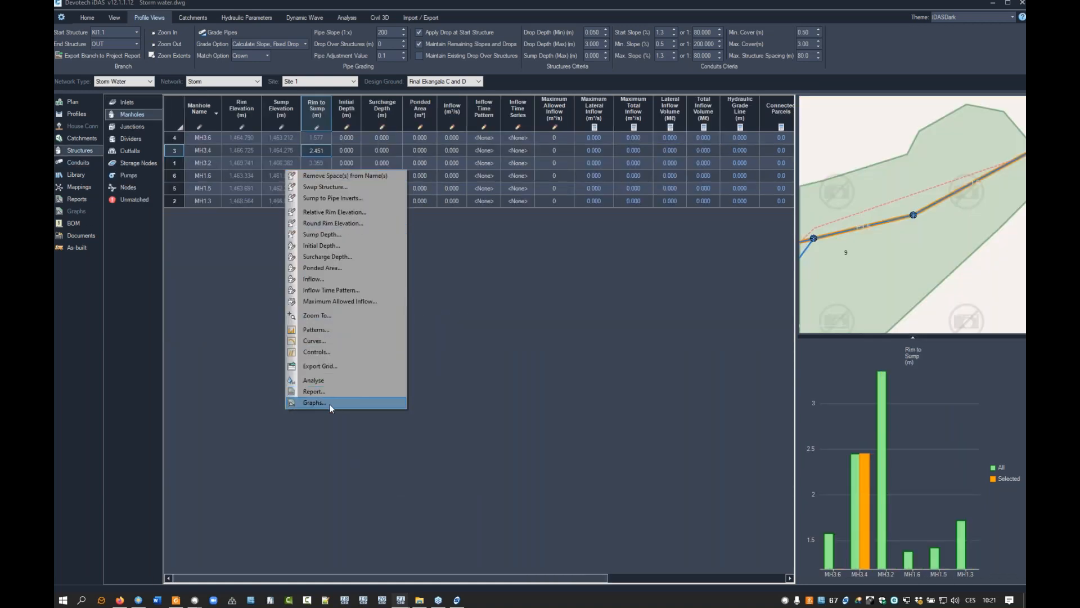
pyautogui.click(322, 391)
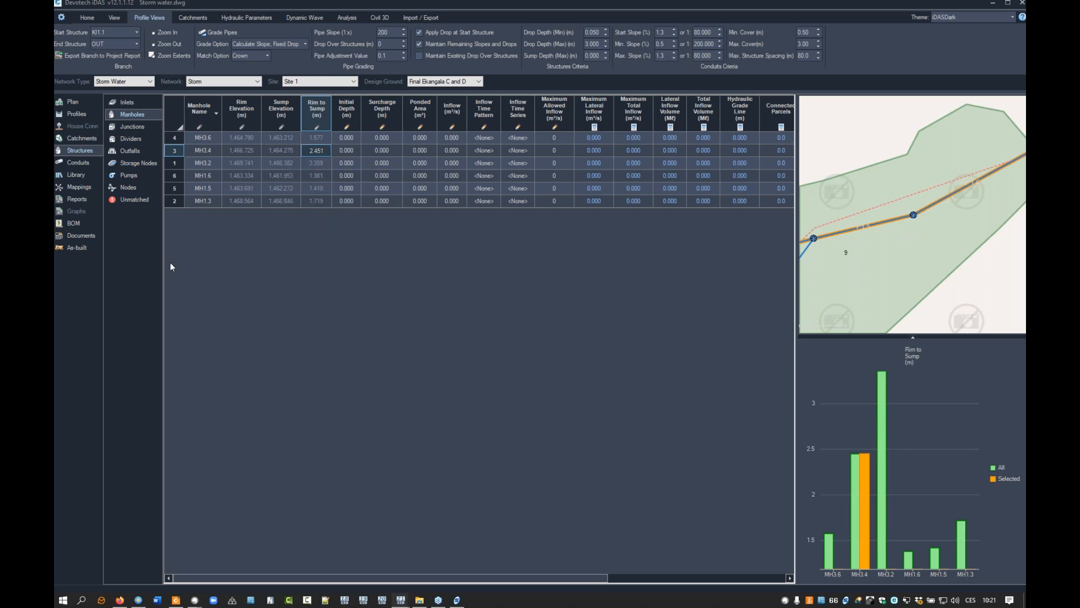
pyautogui.click(76, 163)
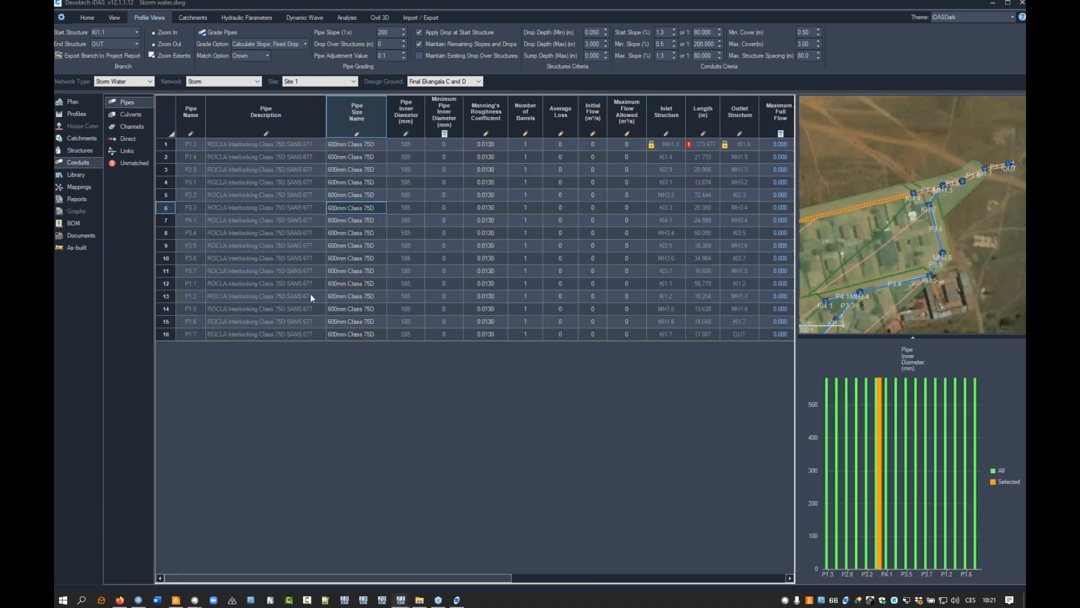
pyautogui.click(292, 242)
pyautogui.rightClick(292, 242)
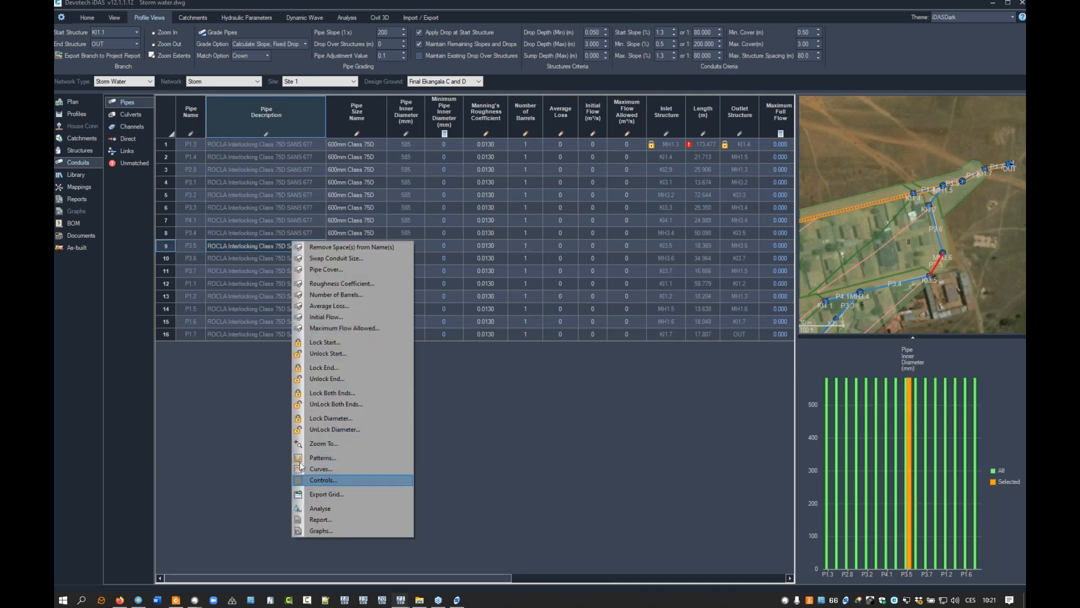
pyautogui.click(247, 412)
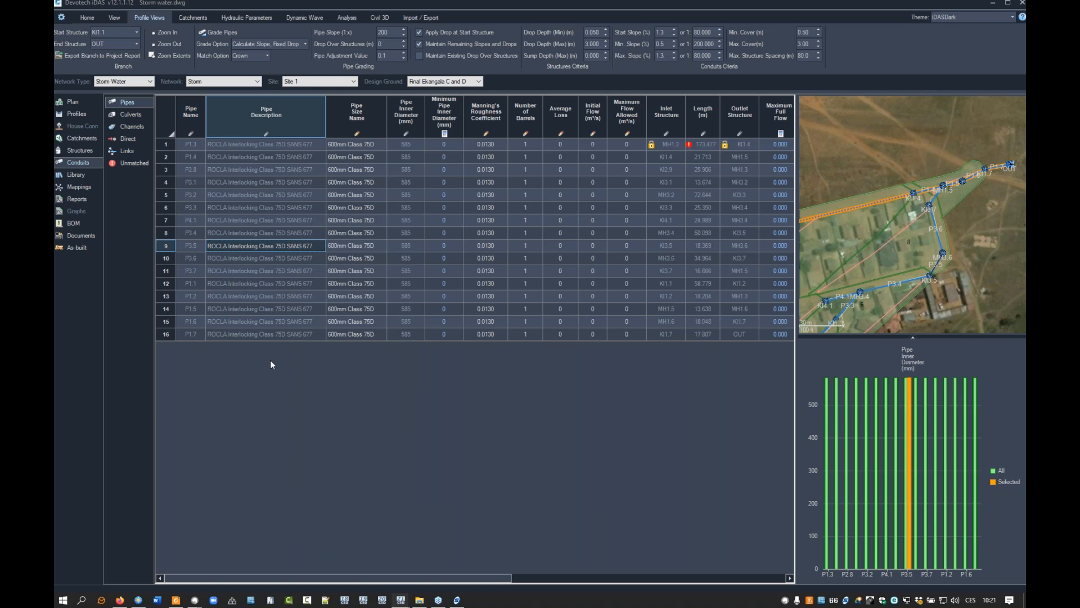
# - Create a library pattern named Pattern1 and set its number of time periods to 24
pyautogui.click(73, 176)
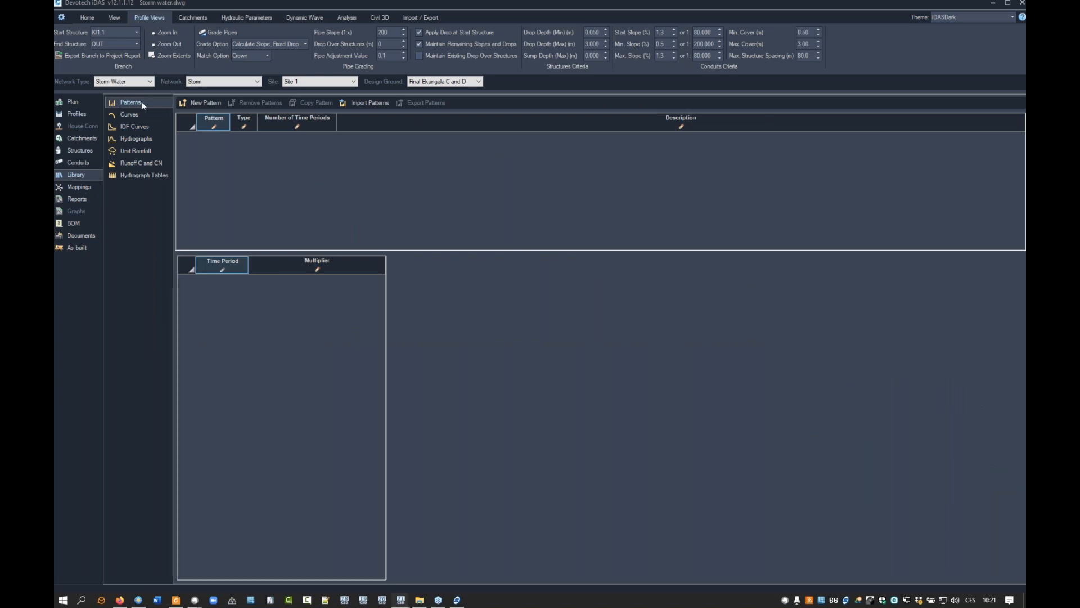
pyautogui.click(203, 103)
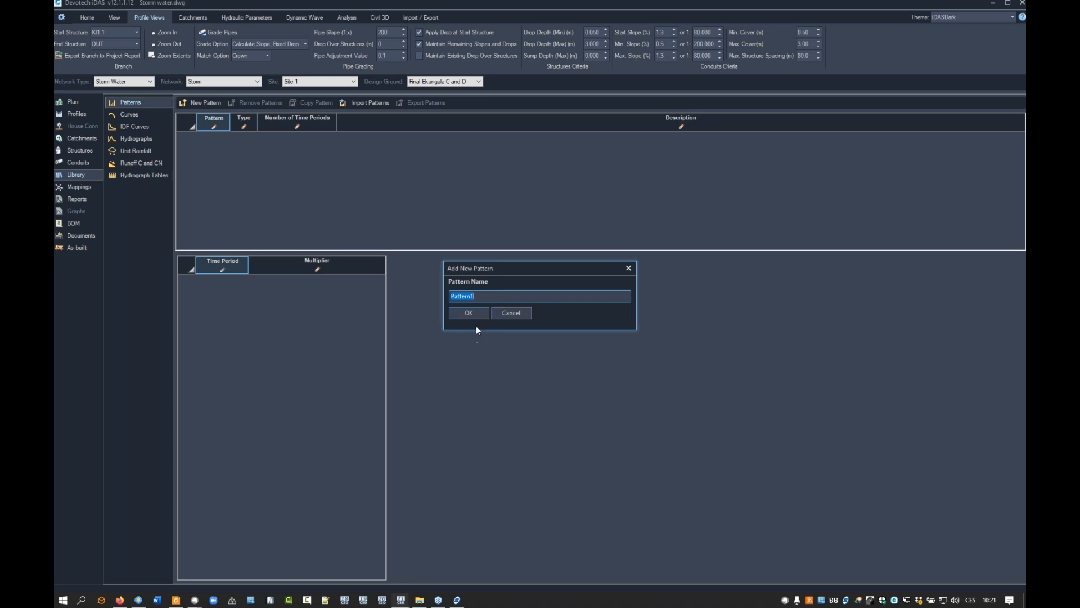
pyautogui.click(465, 312)
pyautogui.click(353, 136)
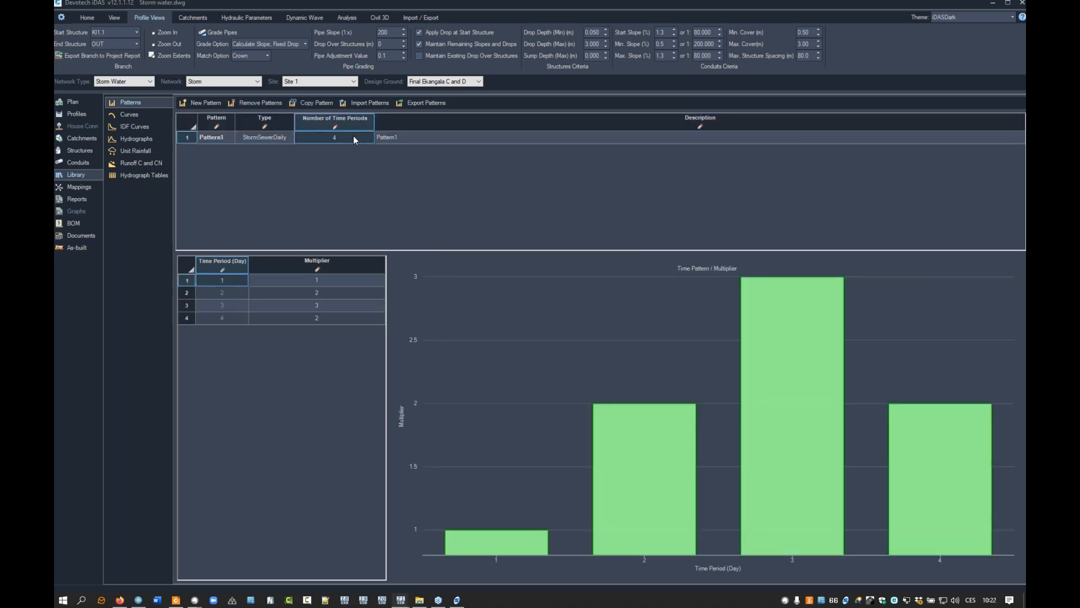
pyautogui.write('24')
pyautogui.press('Return')
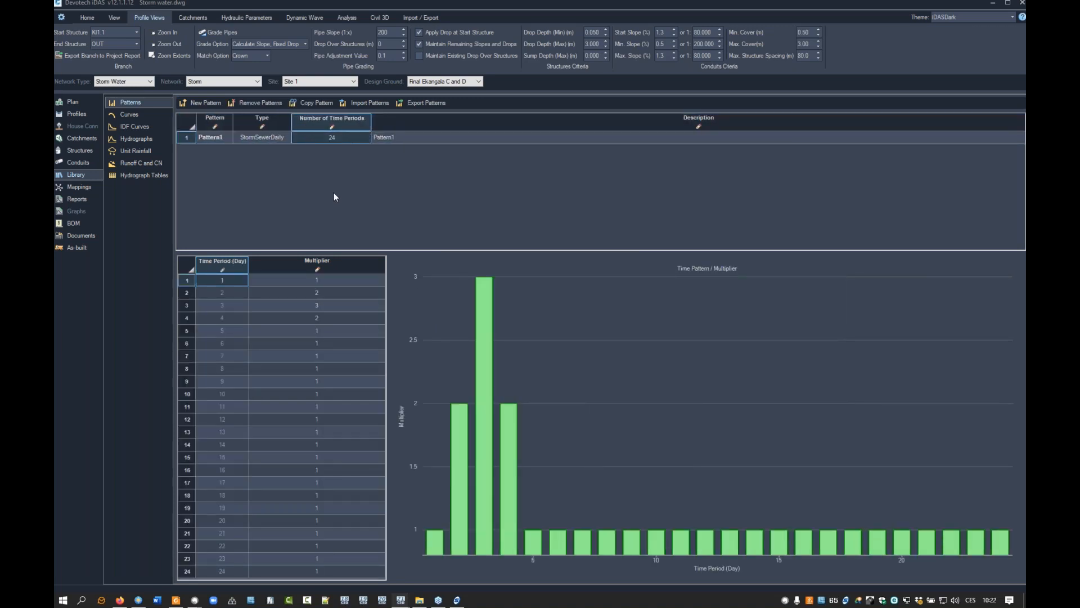
# - Copy Pattern1 as Pattern11 and set the multipliers of periods 8 to 16 to 3, 57, 5, 2, 1, 2, 2, 45 and 4
pyautogui.click(314, 102)
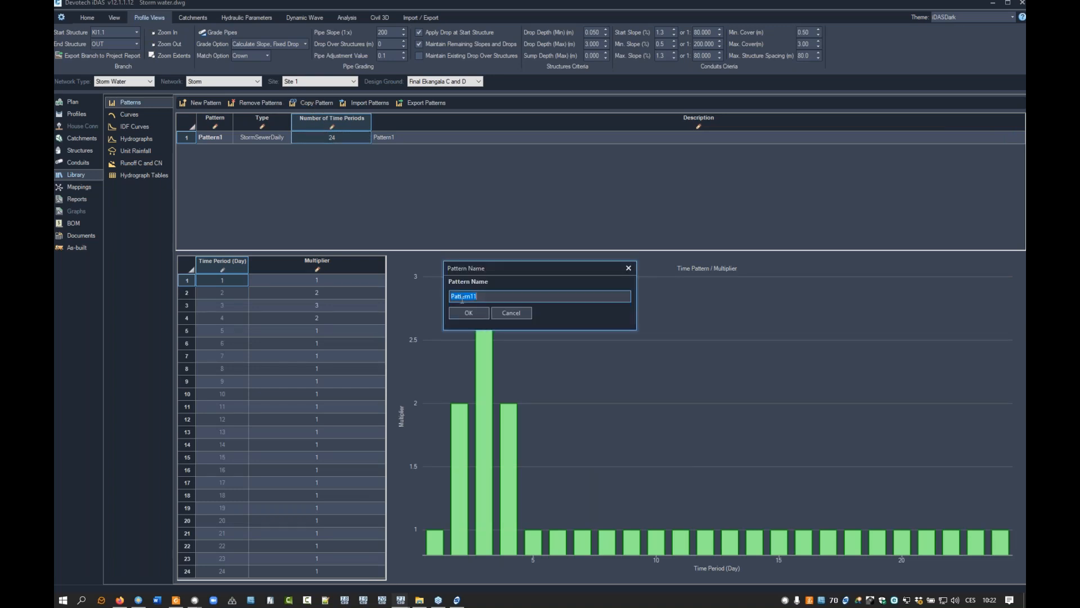
pyautogui.click(468, 313)
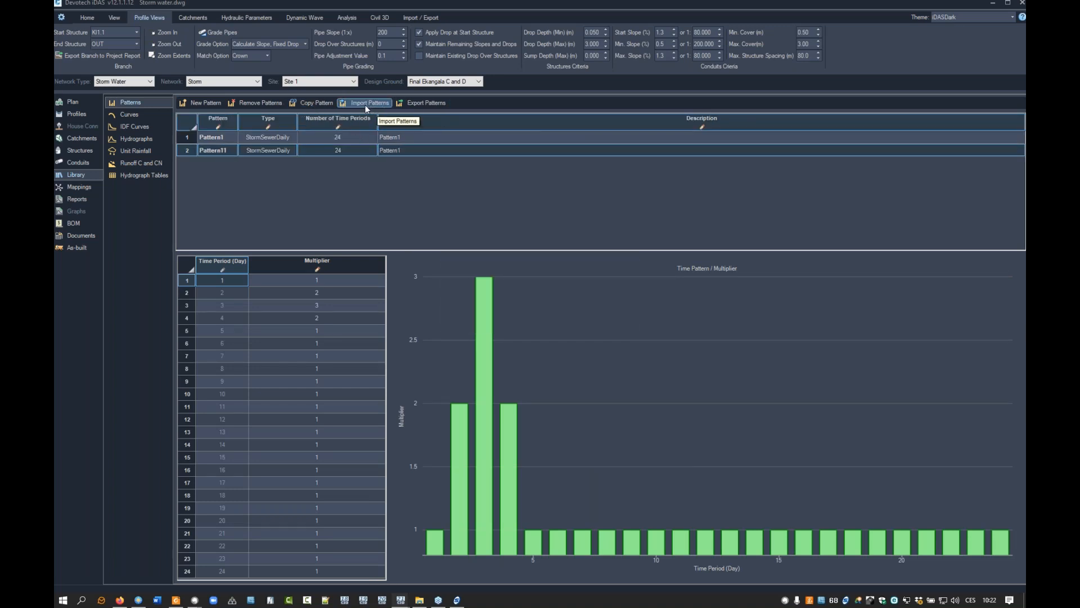
pyautogui.click(318, 457)
pyautogui.write('2')
pyautogui.press('Return')
pyautogui.click(311, 370)
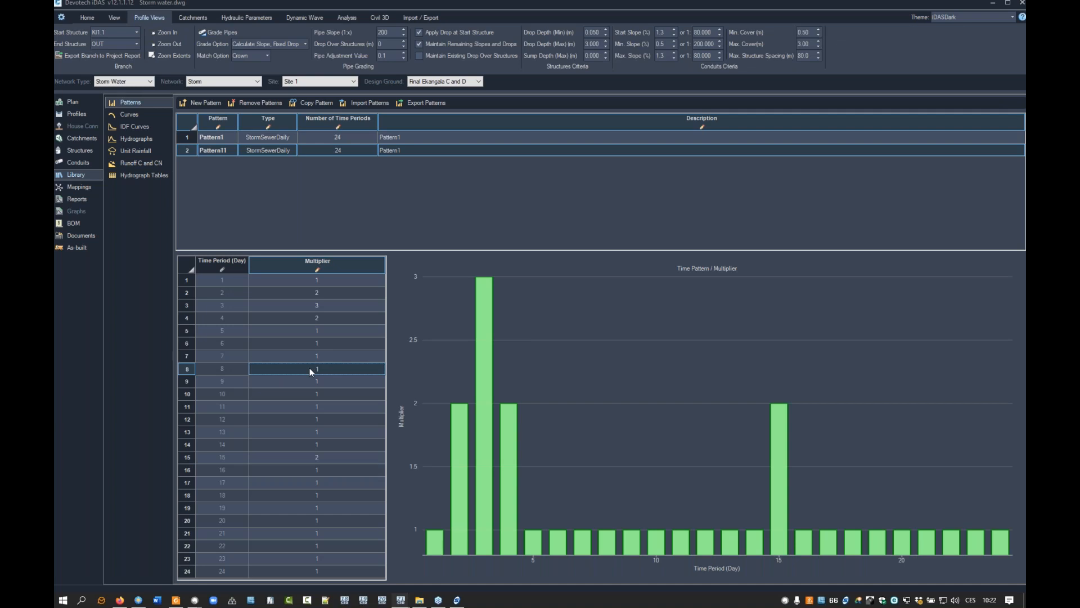
pyautogui.write('3 57 5 2 1 2 2 45 4')
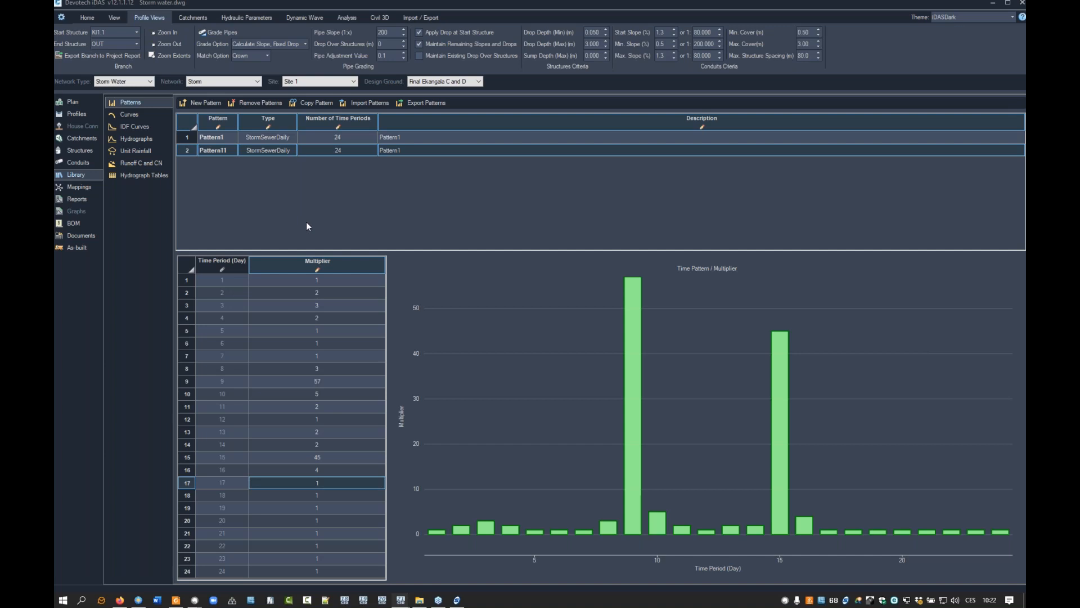
# - Create a library curve named Curve1 and set its type to Pump_Volume_Flow
pyautogui.click(134, 117)
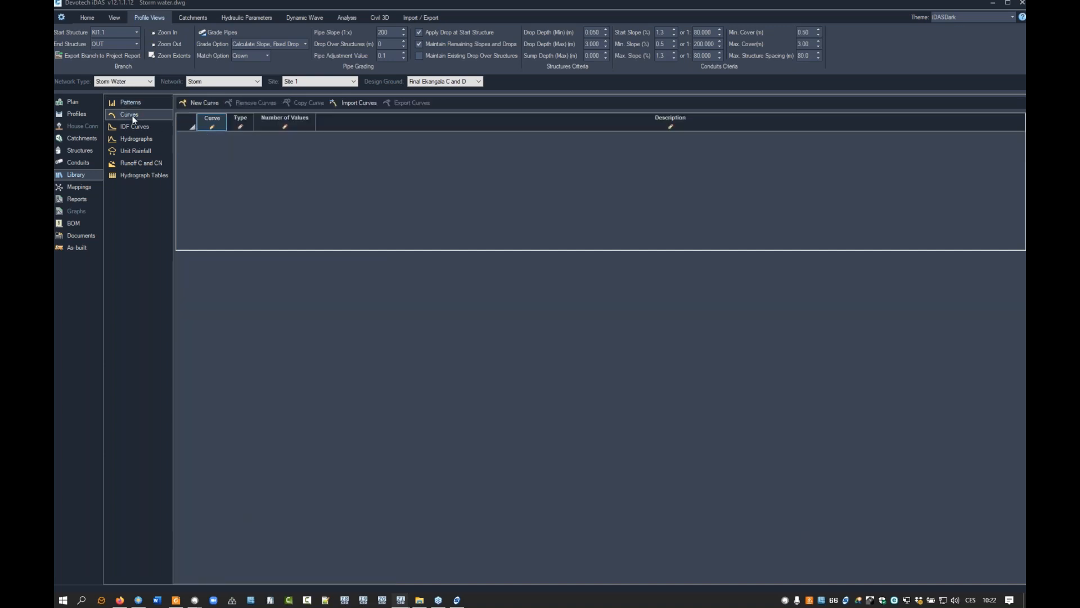
pyautogui.click(205, 104)
pyautogui.click(471, 312)
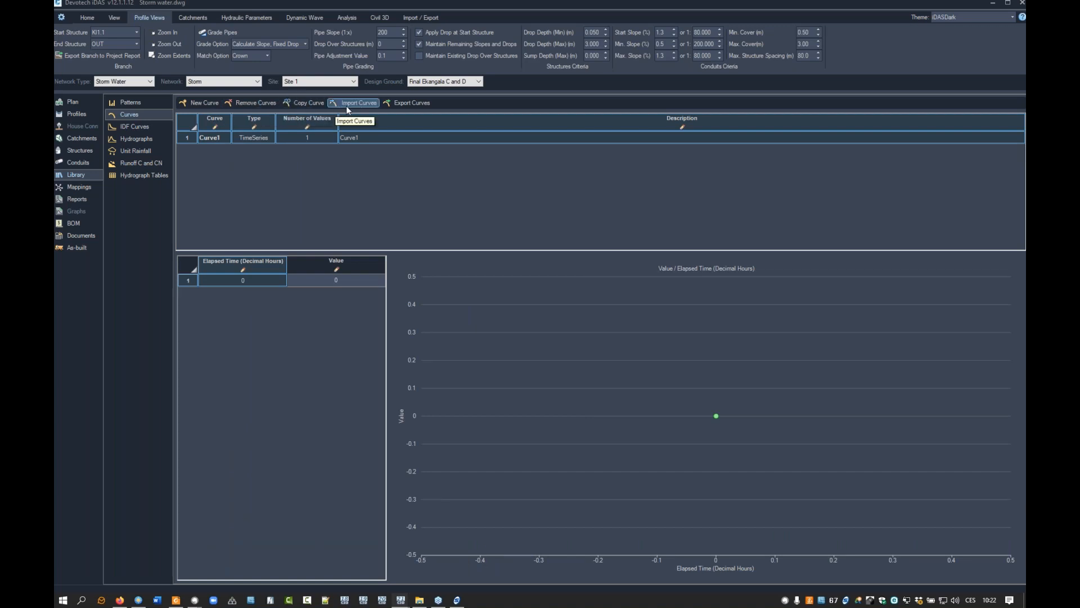
pyautogui.doubleClick(269, 140)
pyautogui.click(281, 140)
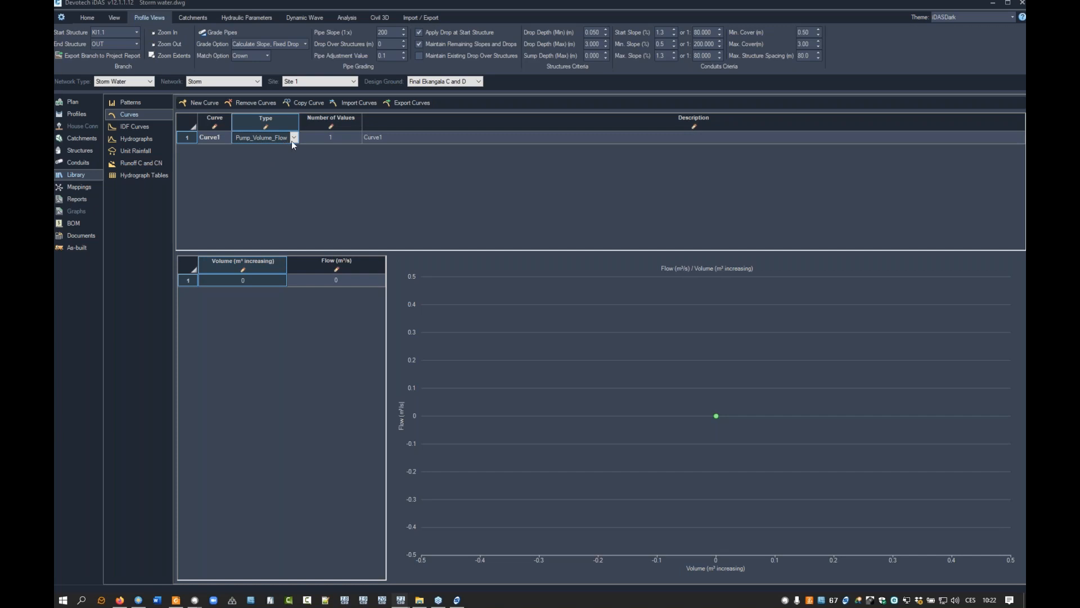
pyautogui.click(294, 138)
pyautogui.click(211, 183)
# - Delete Curve1 from the library curves, and Pattern1 and Pattern11 from the library patterns
pyautogui.click(215, 139)
pyautogui.click(248, 103)
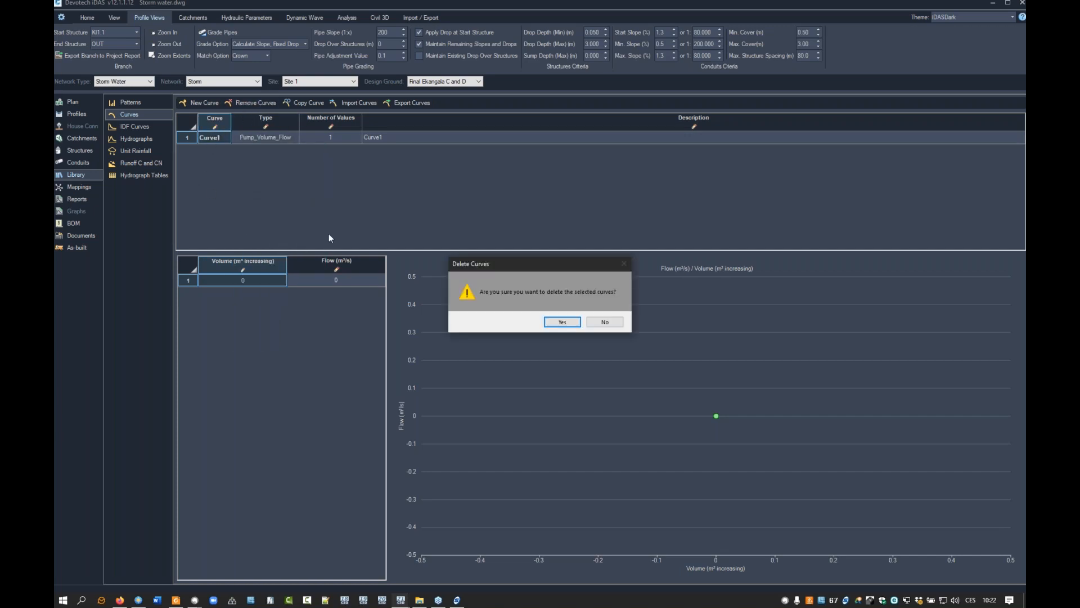
pyautogui.click(562, 324)
pyautogui.click(132, 103)
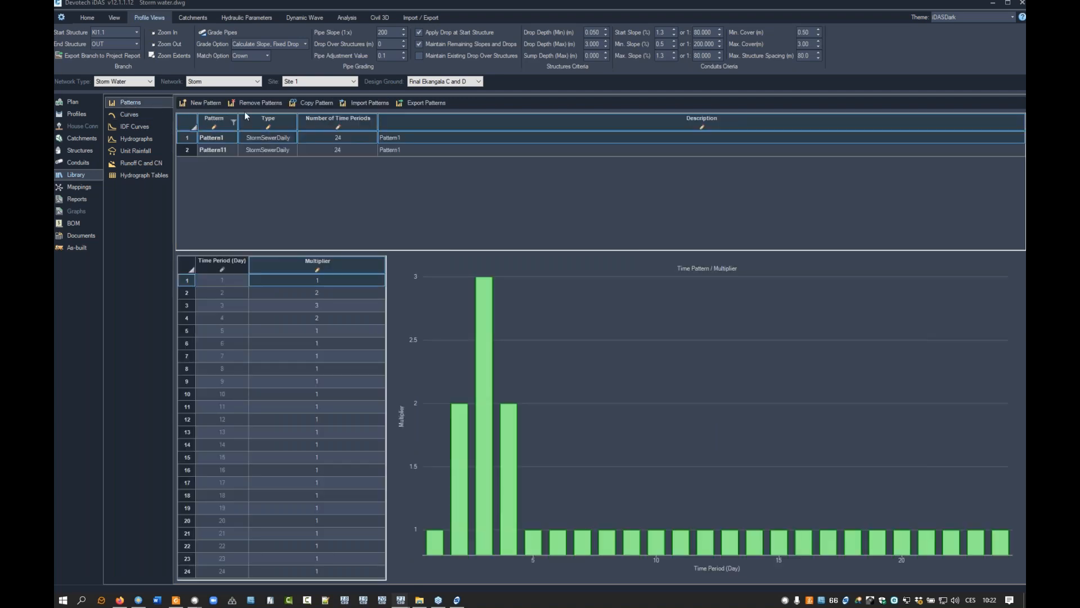
pyautogui.click(255, 102)
pyautogui.click(566, 324)
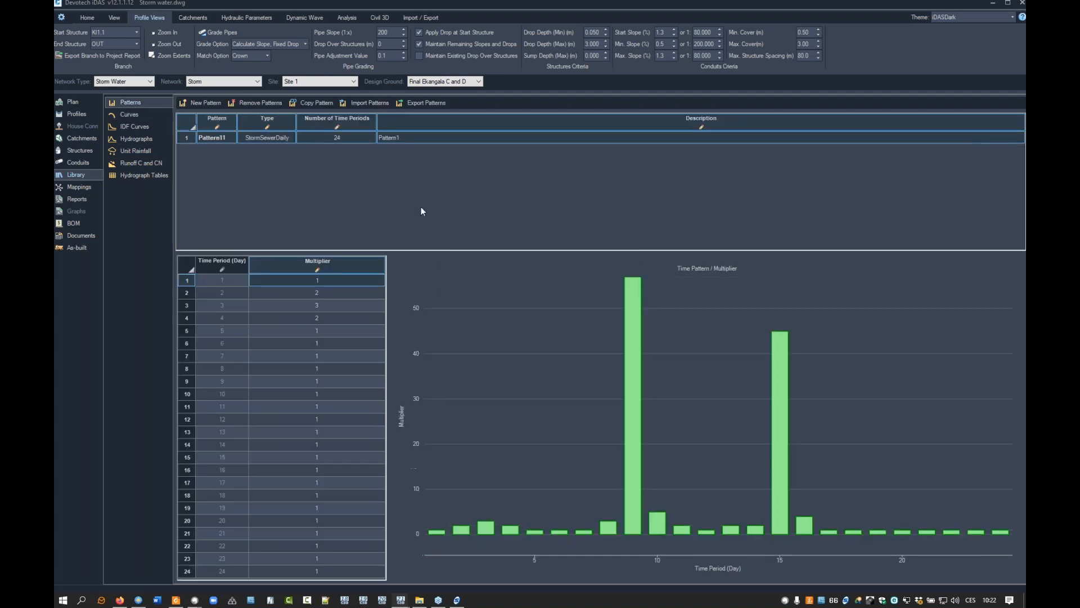
pyautogui.click(257, 101)
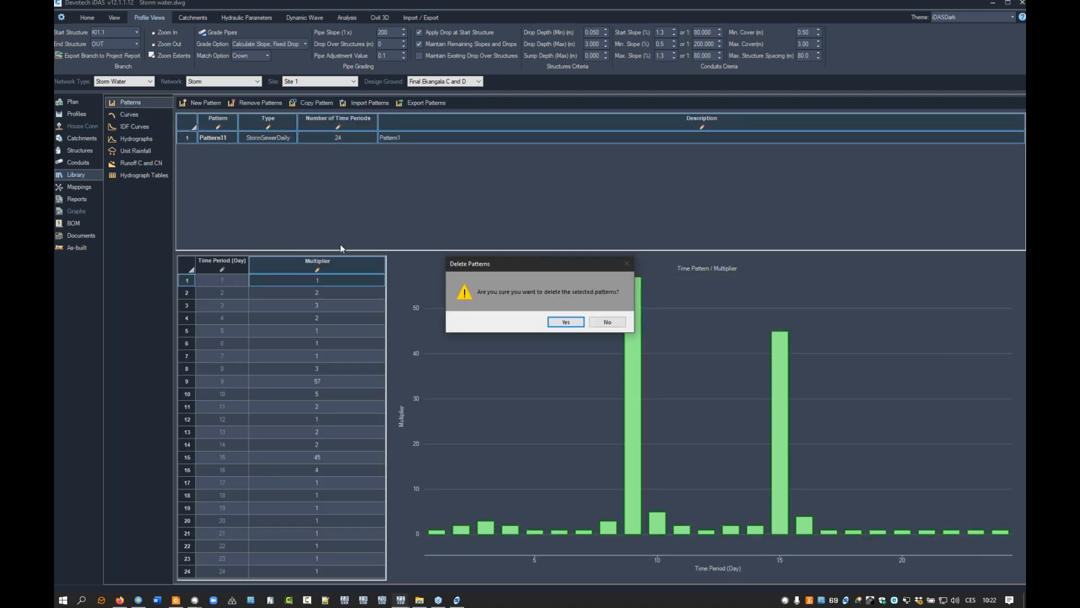
pyautogui.click(565, 323)
# - Look through the library's IDF curves, hydrograph HG_1, unit rainfall, runoff coefficients and hydrograph tables
pyautogui.click(145, 129)
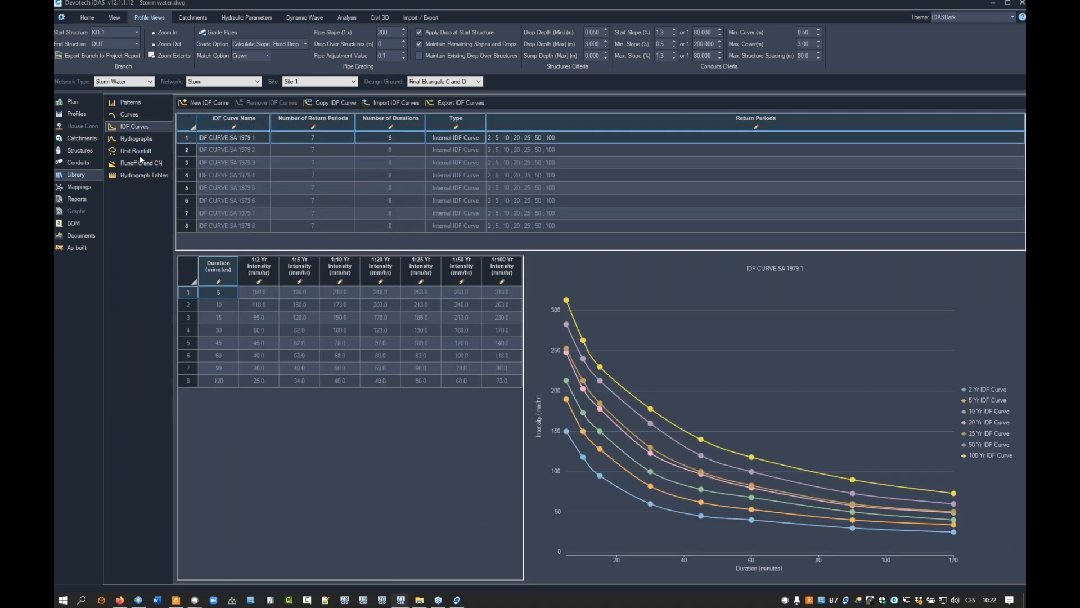
pyautogui.click(135, 140)
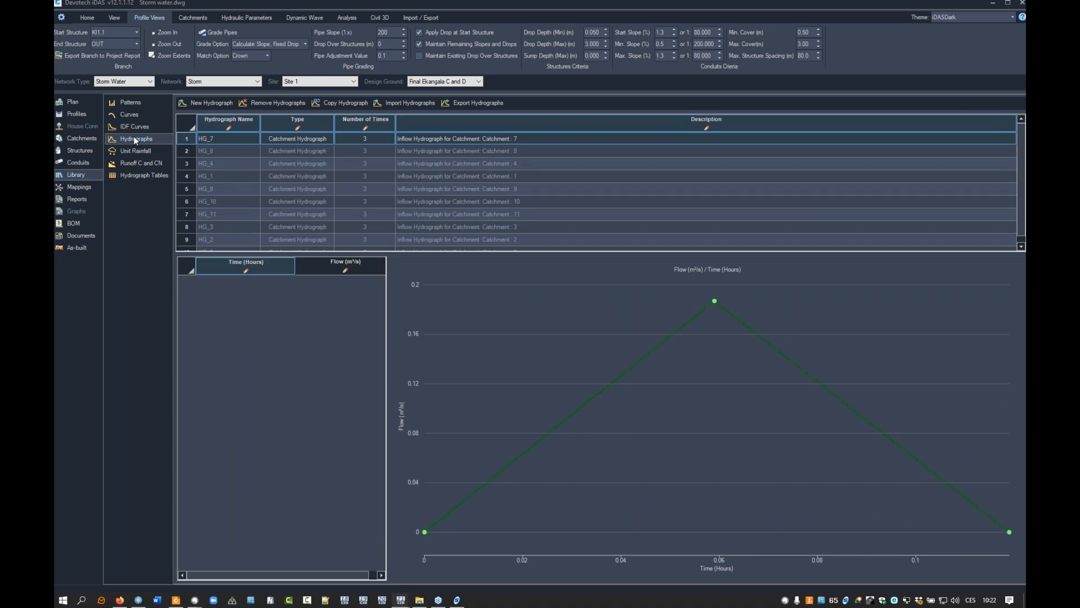
pyautogui.click(286, 178)
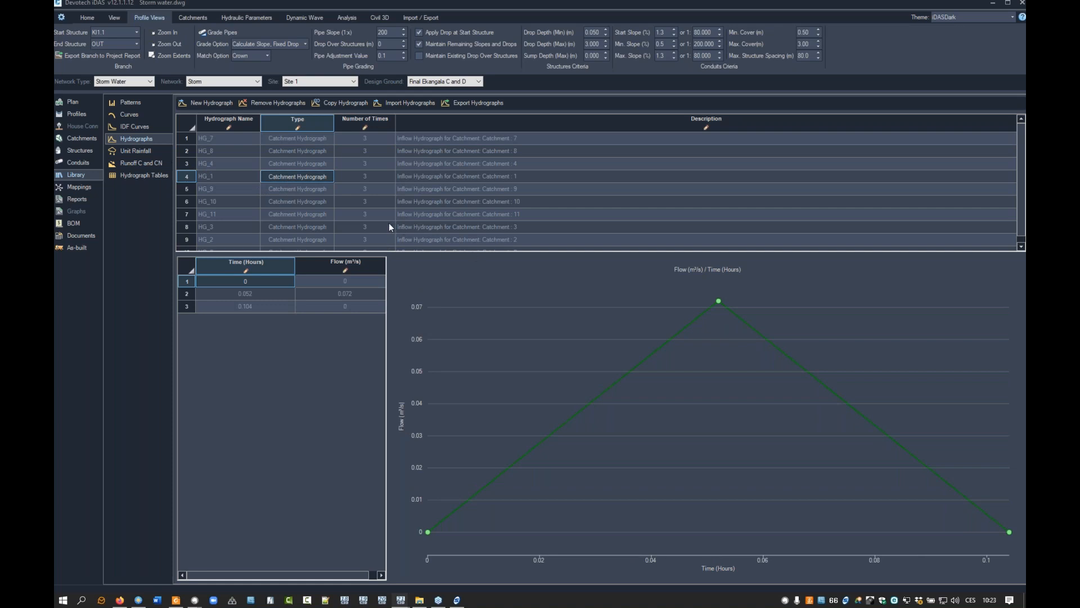
pyautogui.click(326, 292)
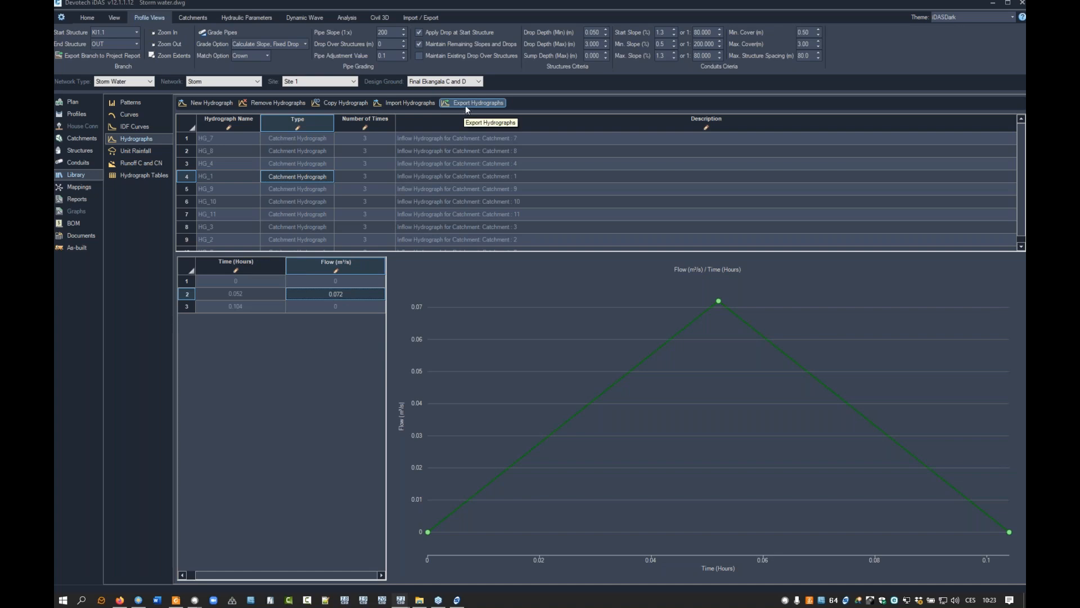
pyautogui.click(130, 152)
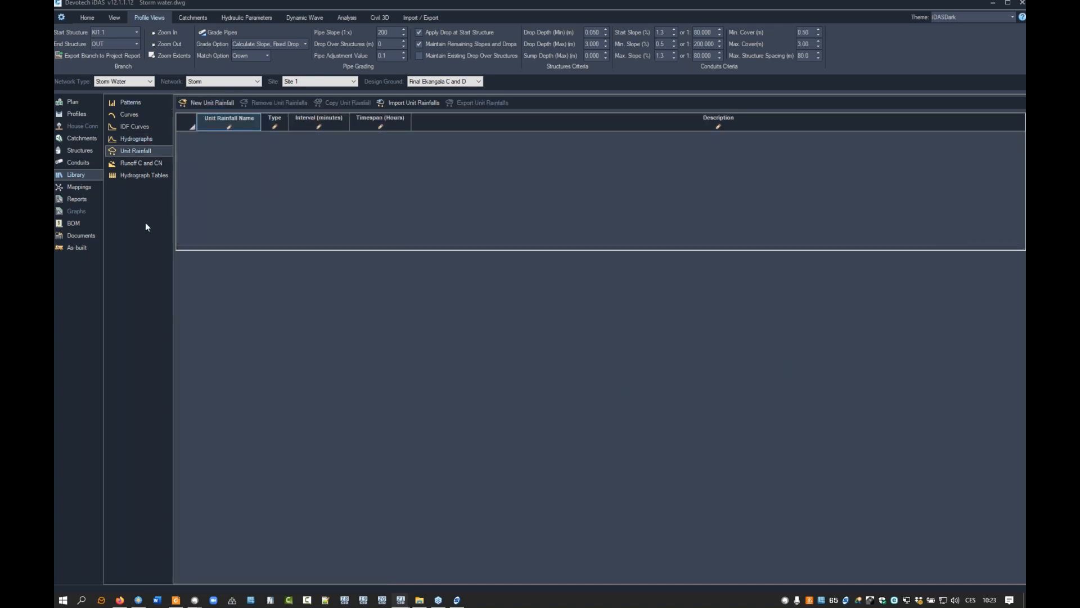
pyautogui.click(135, 164)
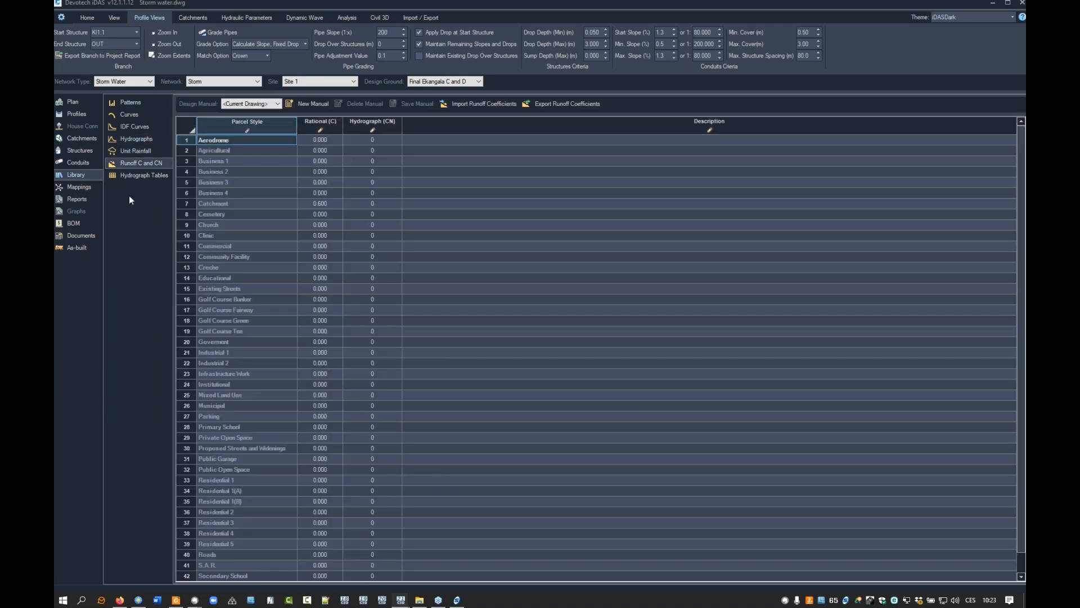
pyautogui.click(137, 178)
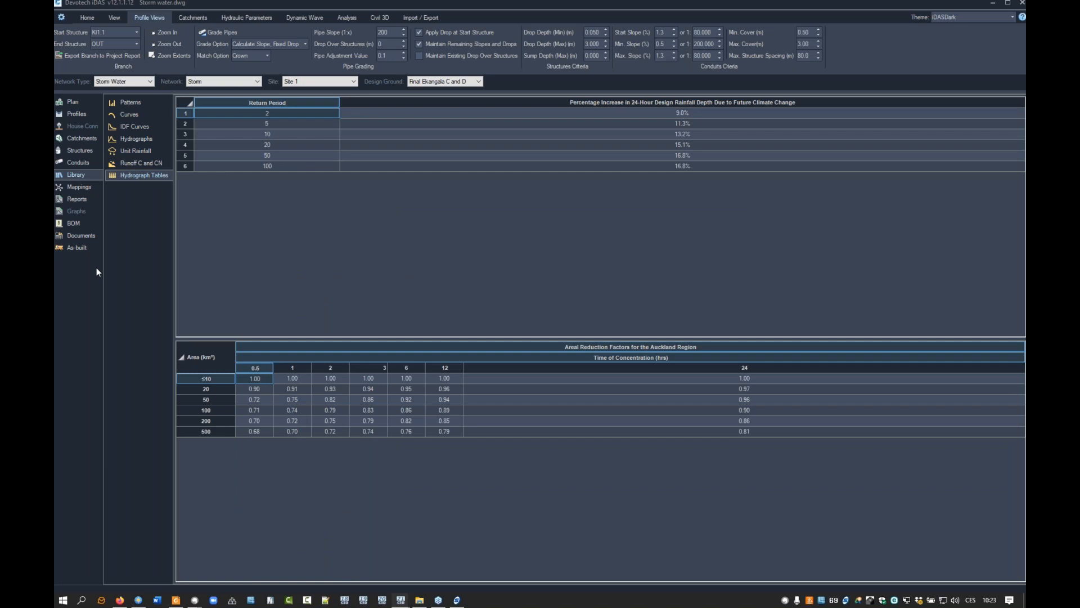
# - Examine the part list to network type mappings and the structure style mappings as far as the Tshwane kerb inlets
pyautogui.click(79, 188)
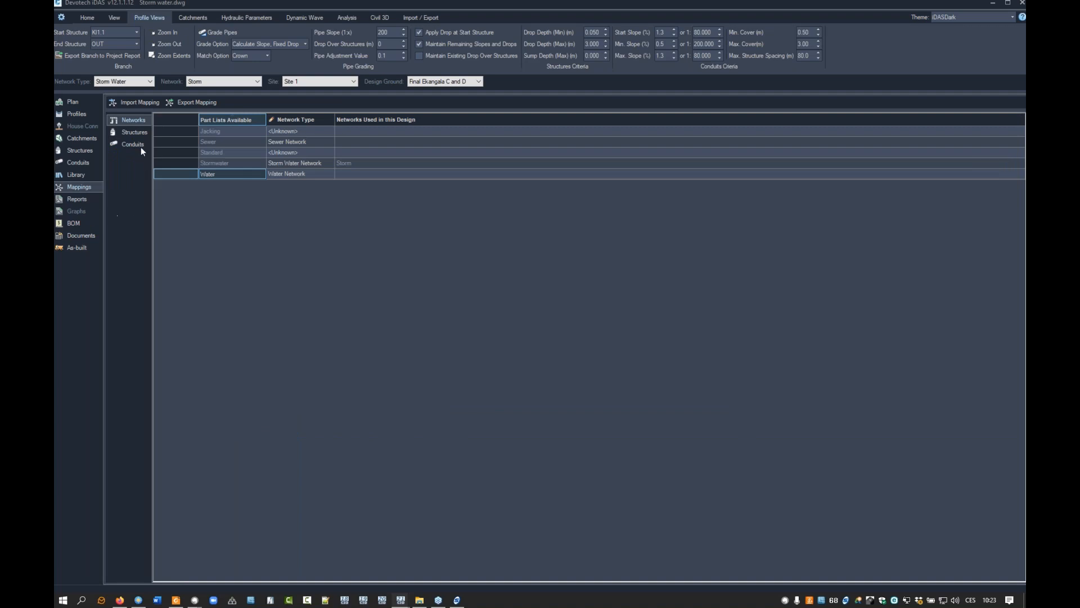
pyautogui.click(134, 135)
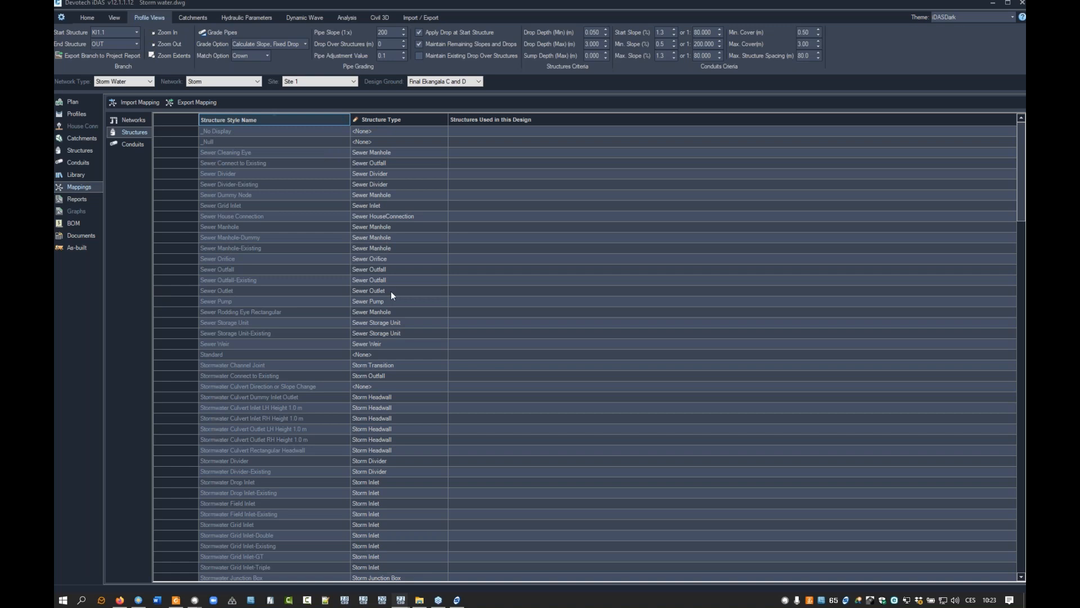
pyautogui.scroll(-15, 485, 409)
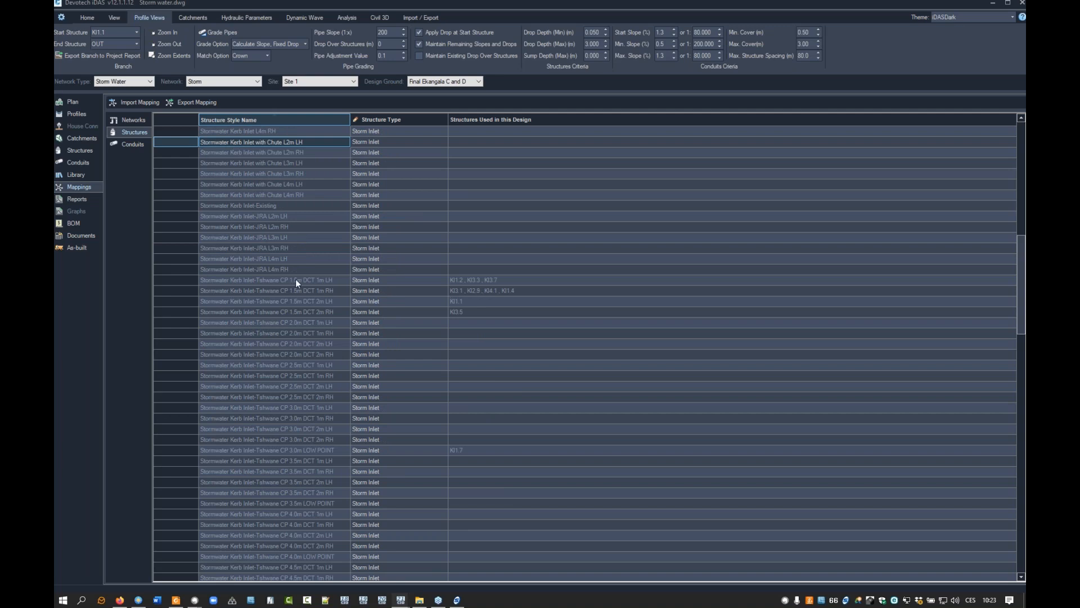
# - Map the style Stormwater Kerb Inlet-Tshwane CP 1.5m DCT 1m LH to <None> and check its error marker
pyautogui.click(413, 282)
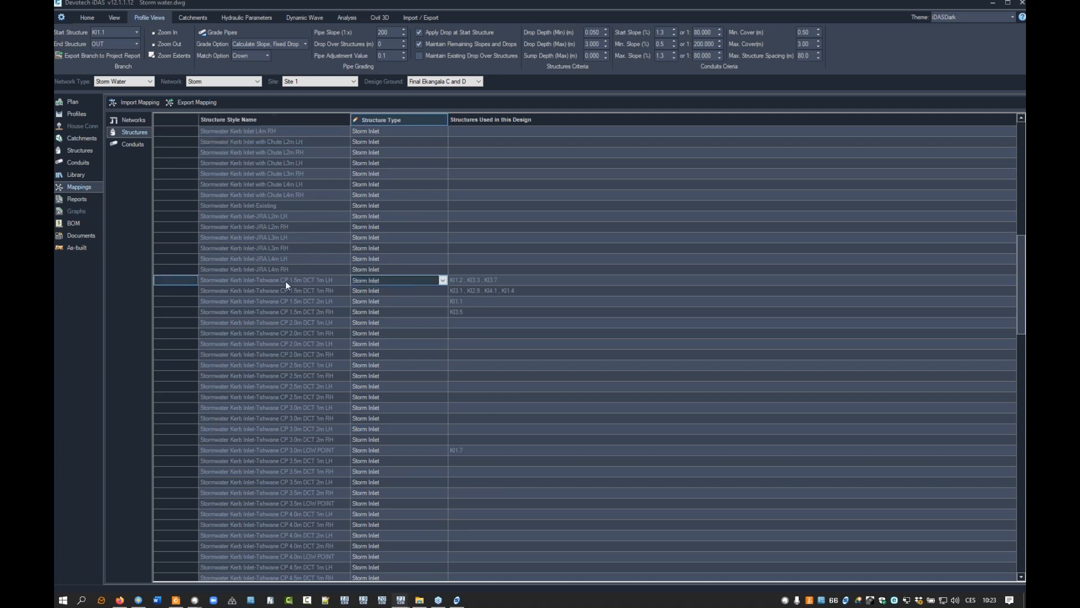
pyautogui.click(442, 280)
pyautogui.click(374, 292)
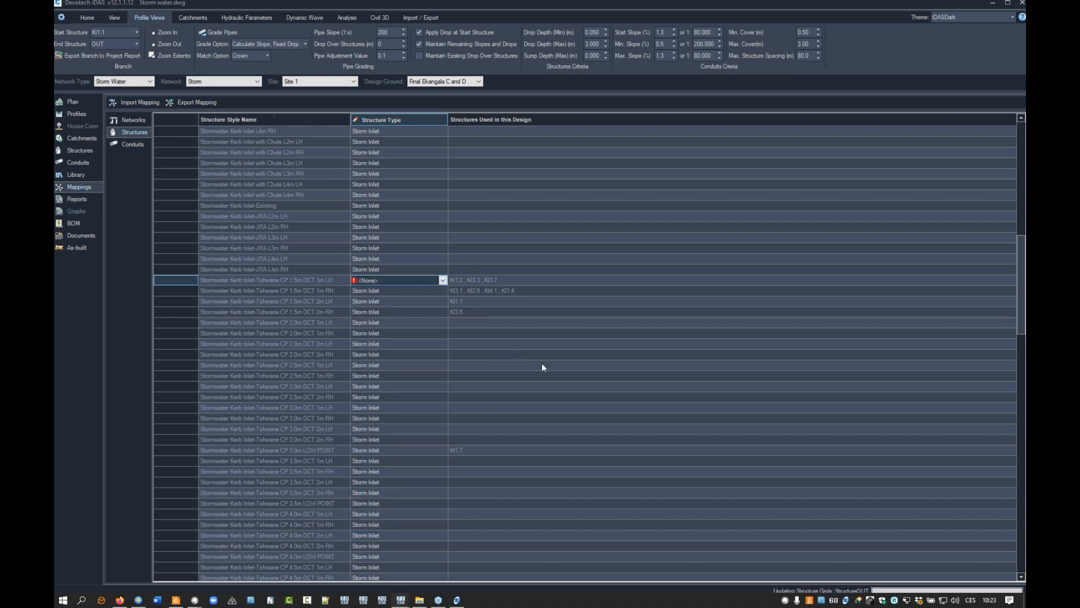
pyautogui.click(543, 367)
pyautogui.moveTo(352, 283)
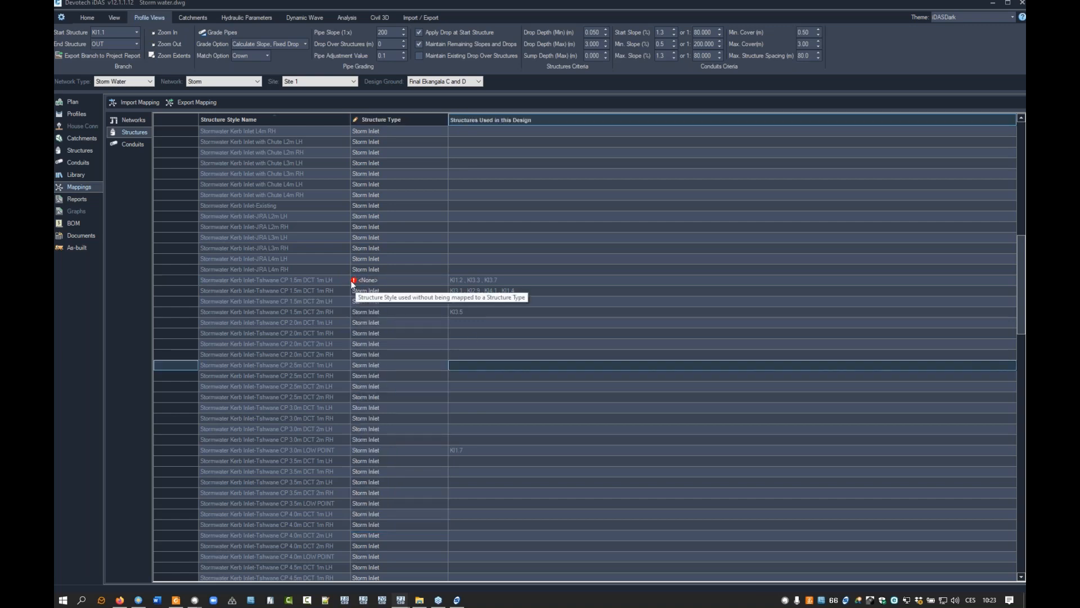
# - Map the style Stormwater Kerb Inlet-Tshwane CP 1.5m DCT 1m LH back to Storm Inlet
pyautogui.click(410, 281)
pyautogui.click(444, 280)
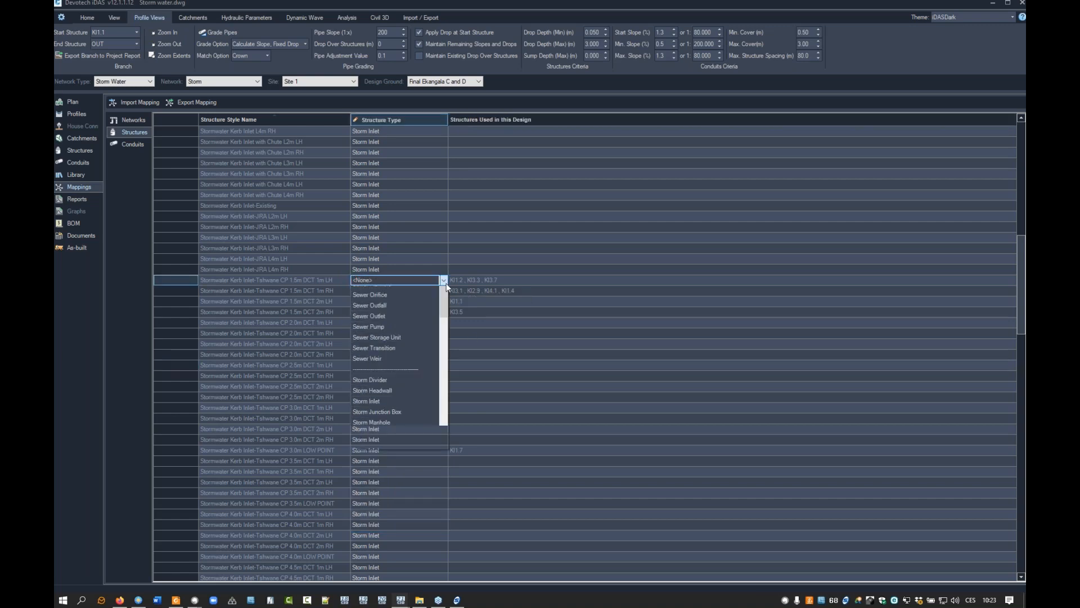
pyautogui.scroll(-5, 431, 376)
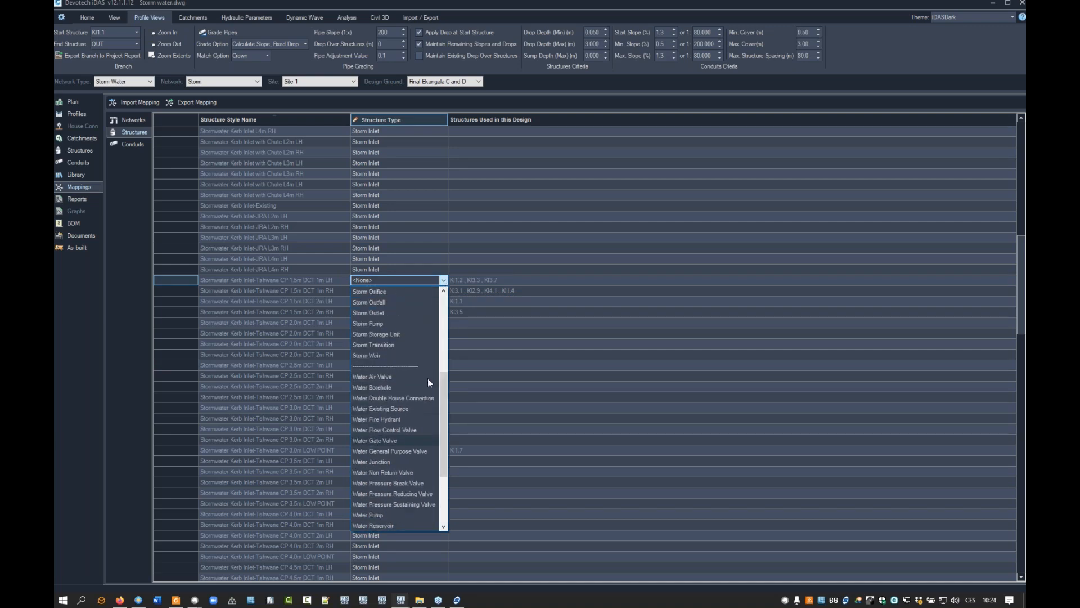
pyautogui.scroll(4, 427, 378)
pyautogui.click(373, 406)
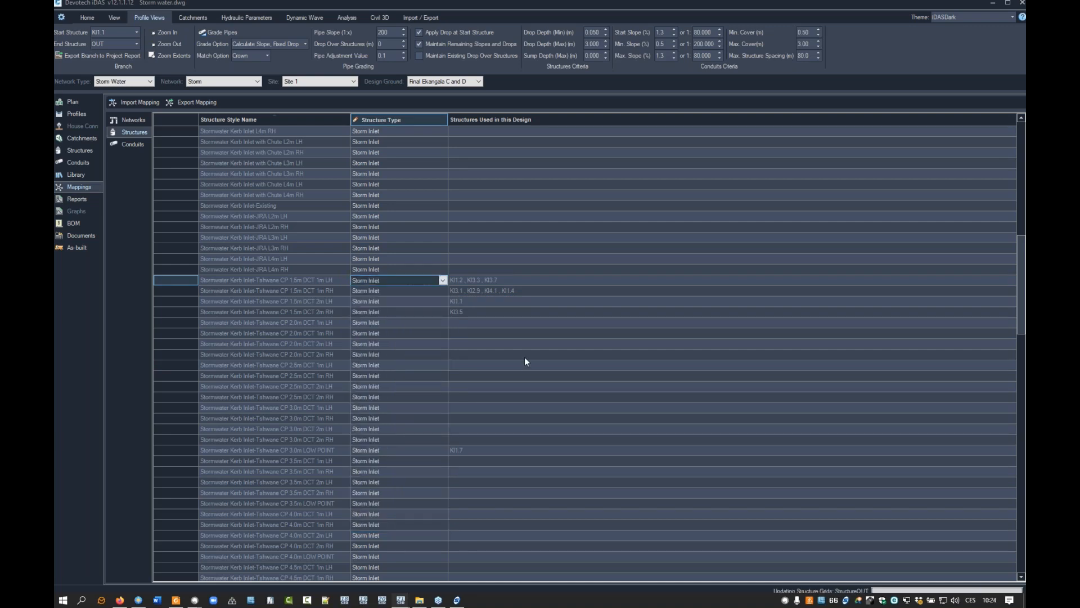
pyautogui.click(524, 355)
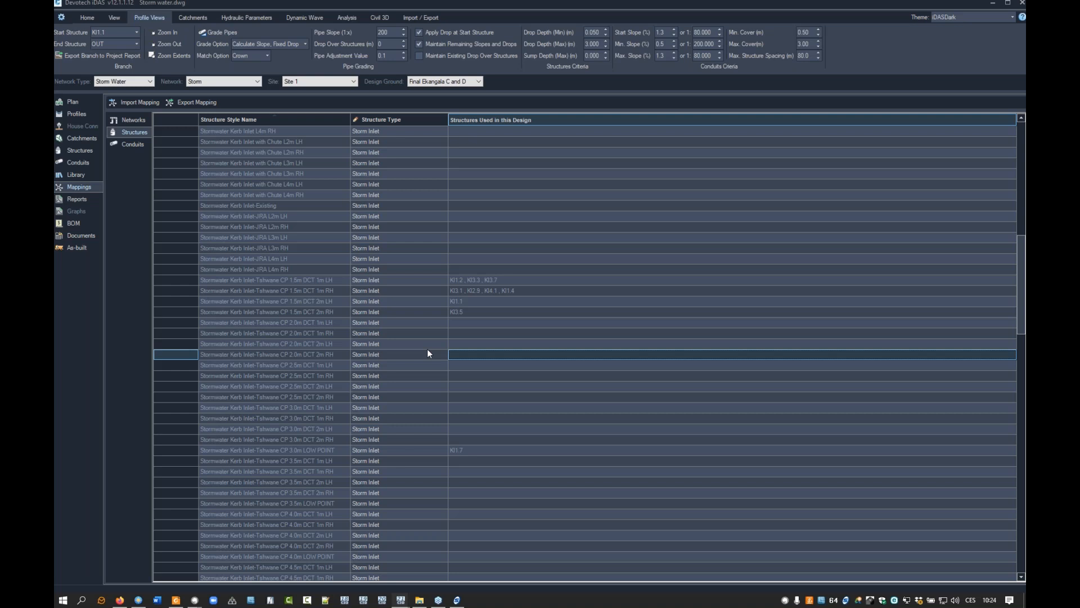
# - Review the first structure style mappings, the conduit style mappings and the excavation parameters of the bill of materials
pyautogui.scroll(15, 424, 354)
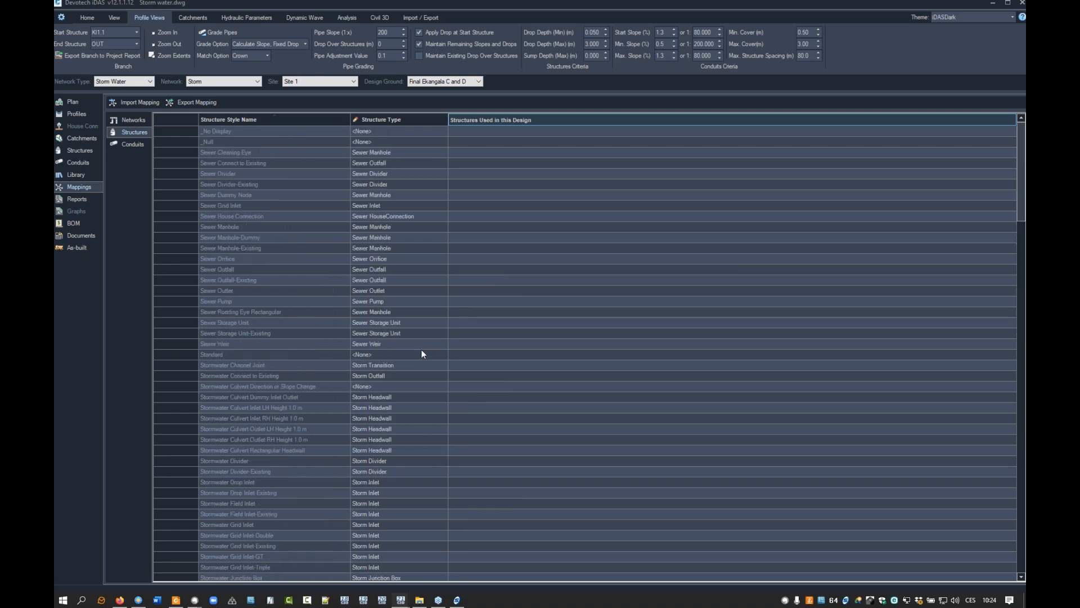
pyautogui.click(131, 145)
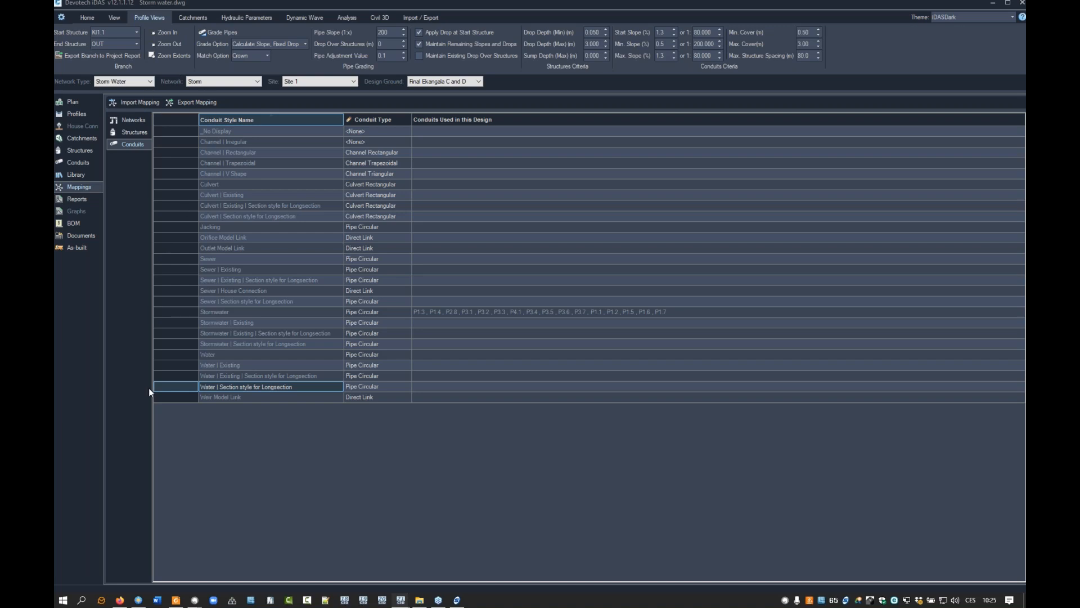
pyautogui.click(75, 223)
pyautogui.click(155, 122)
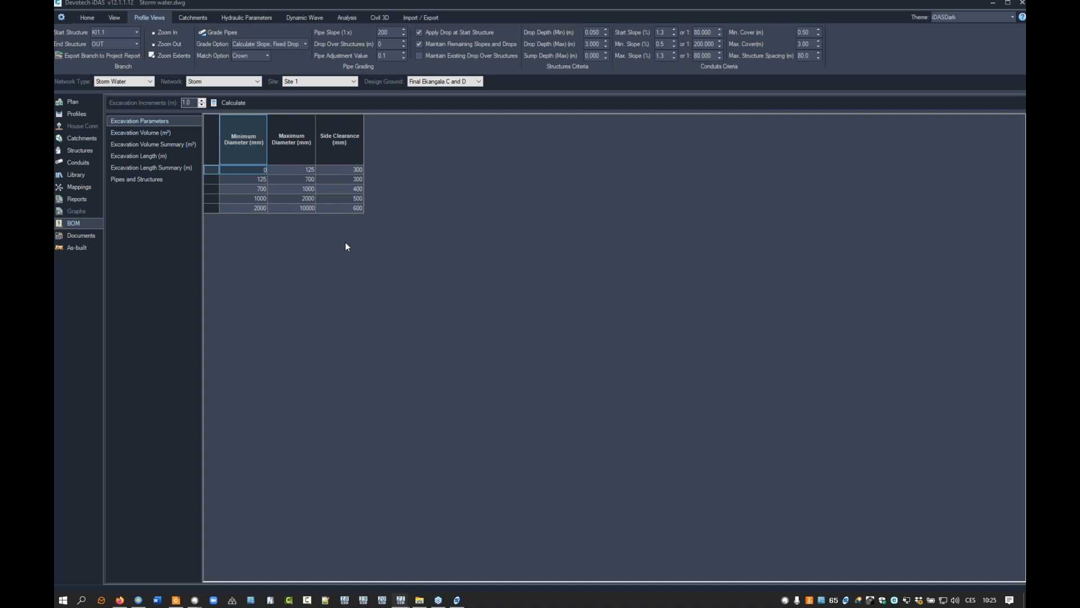
# - Review the bill of materials: excavation parameters, the volume and length tables with their summaries, and the pipes and structures quantities
pyautogui.click(337, 170)
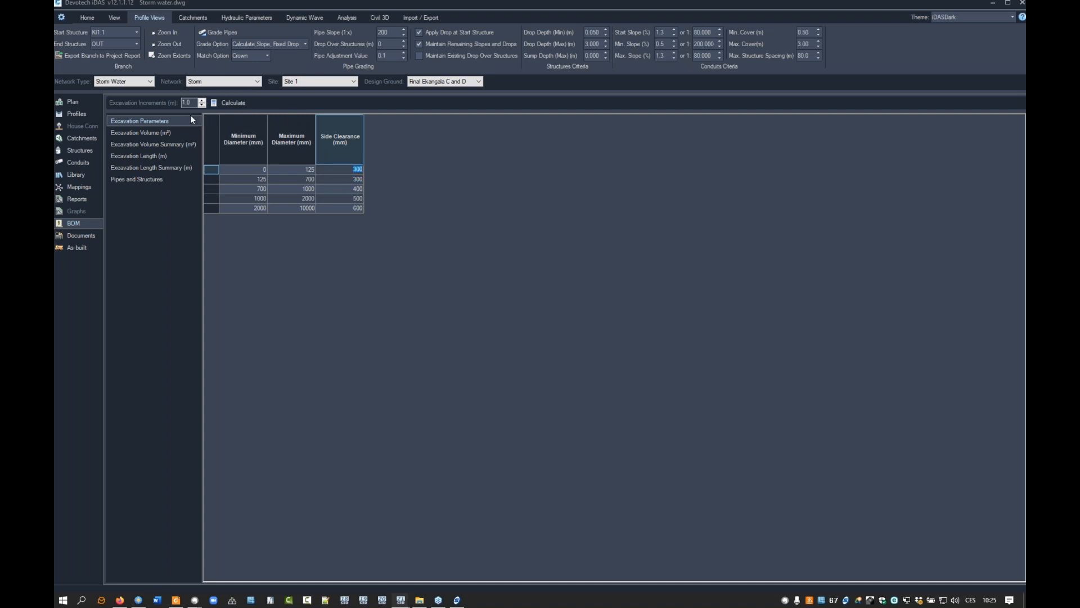
pyautogui.click(147, 133)
pyautogui.click(139, 144)
pyautogui.click(137, 156)
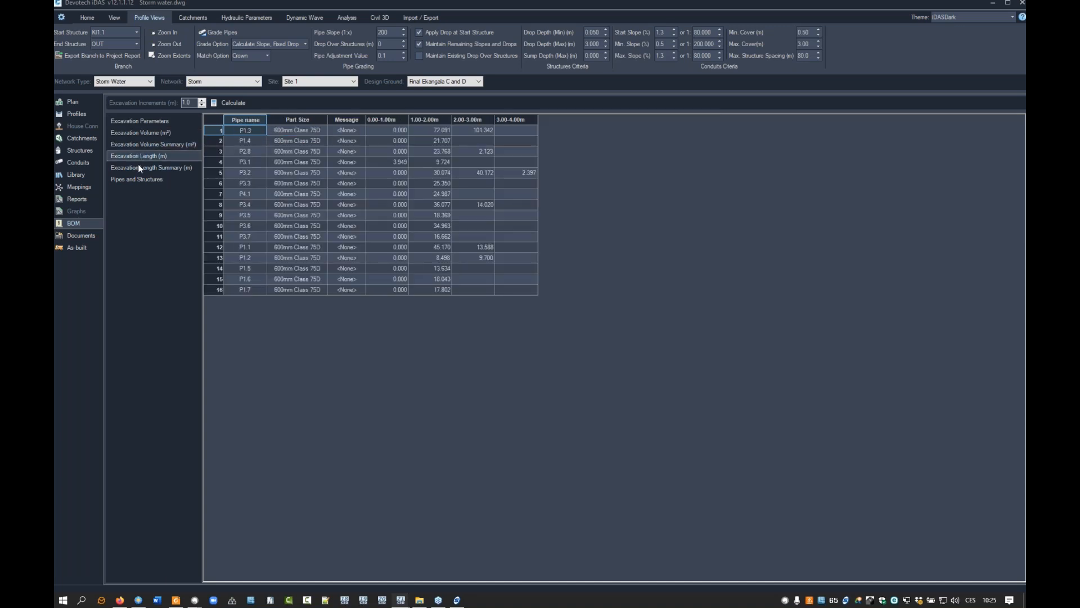
pyautogui.click(140, 168)
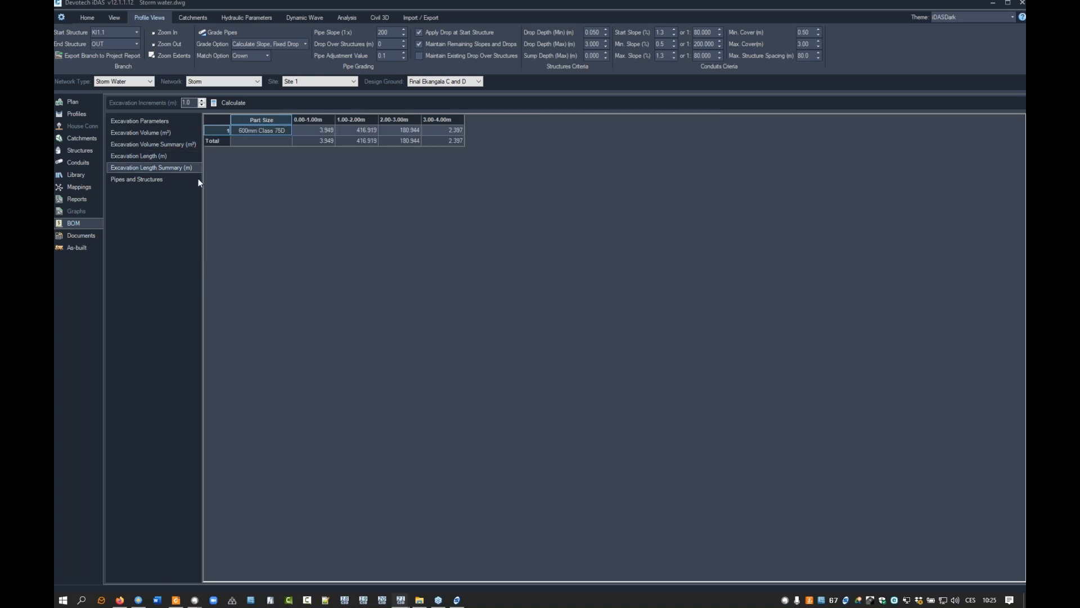
pyautogui.click(322, 132)
pyautogui.click(149, 183)
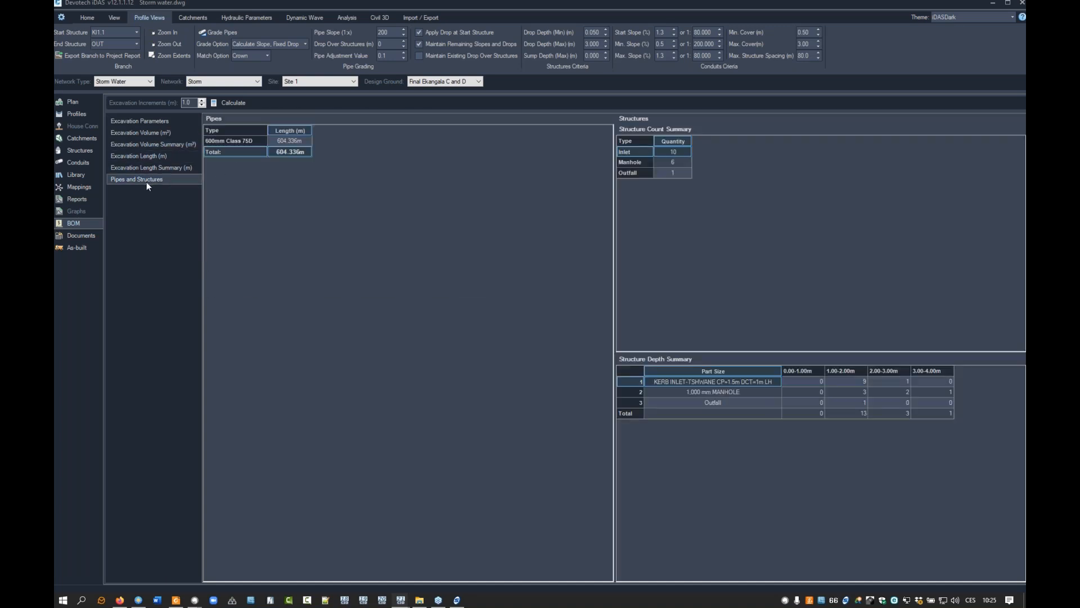
pyautogui.click(151, 143)
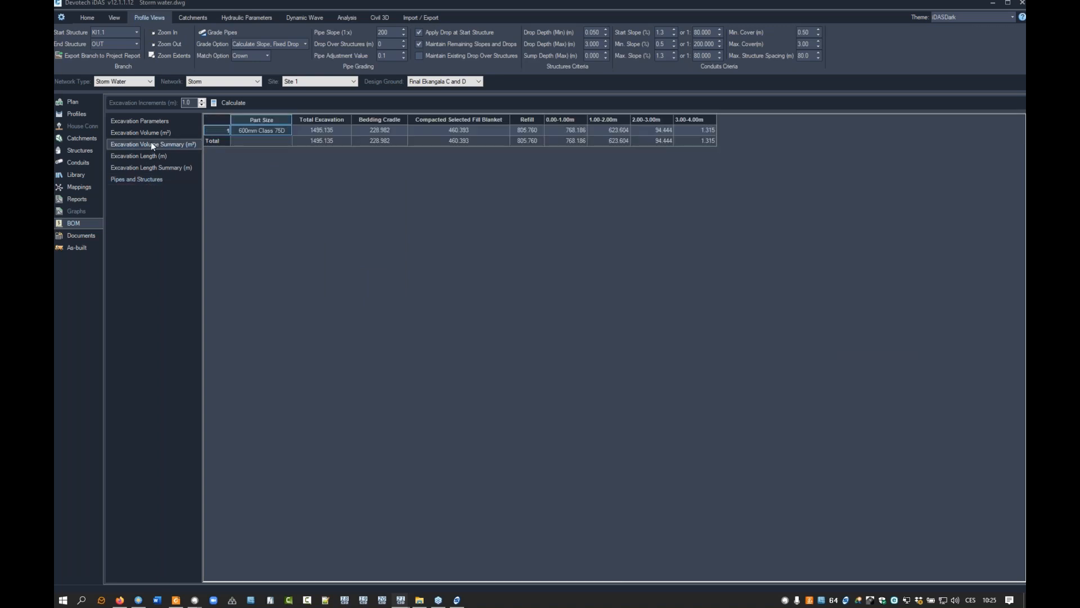
pyautogui.click(144, 133)
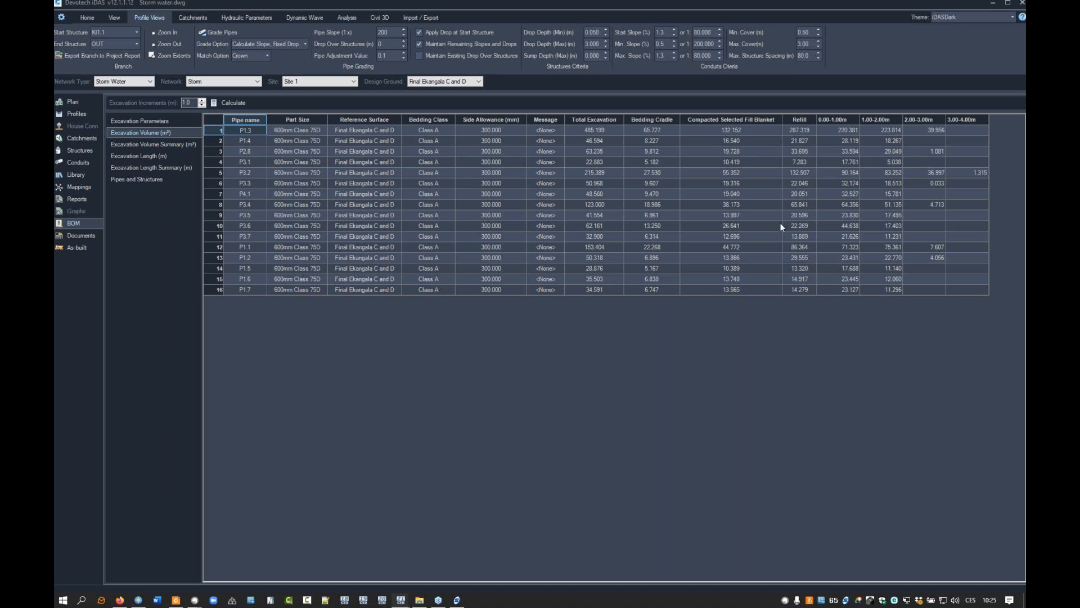
pyautogui.click(144, 123)
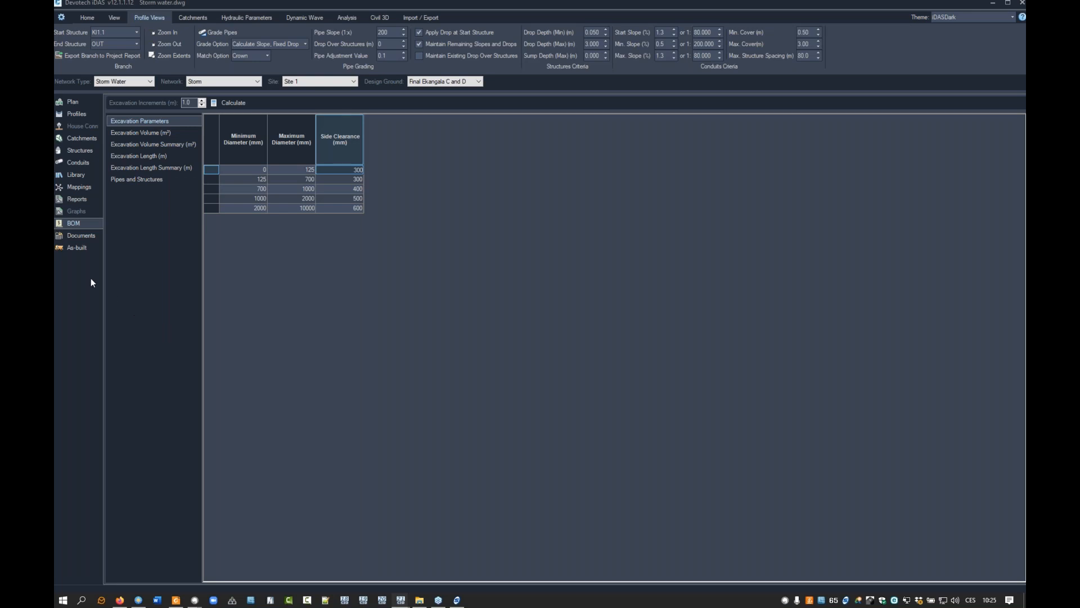
# - View the help documents and the as-built DWG Text page with its structure and pipe parameter options
pyautogui.click(83, 235)
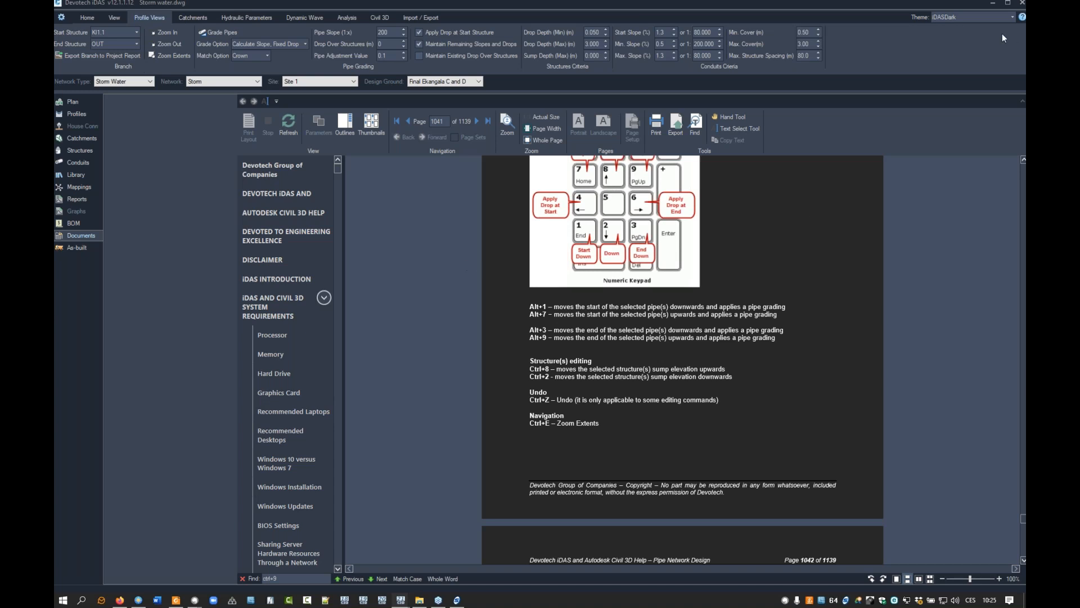
pyautogui.click(75, 248)
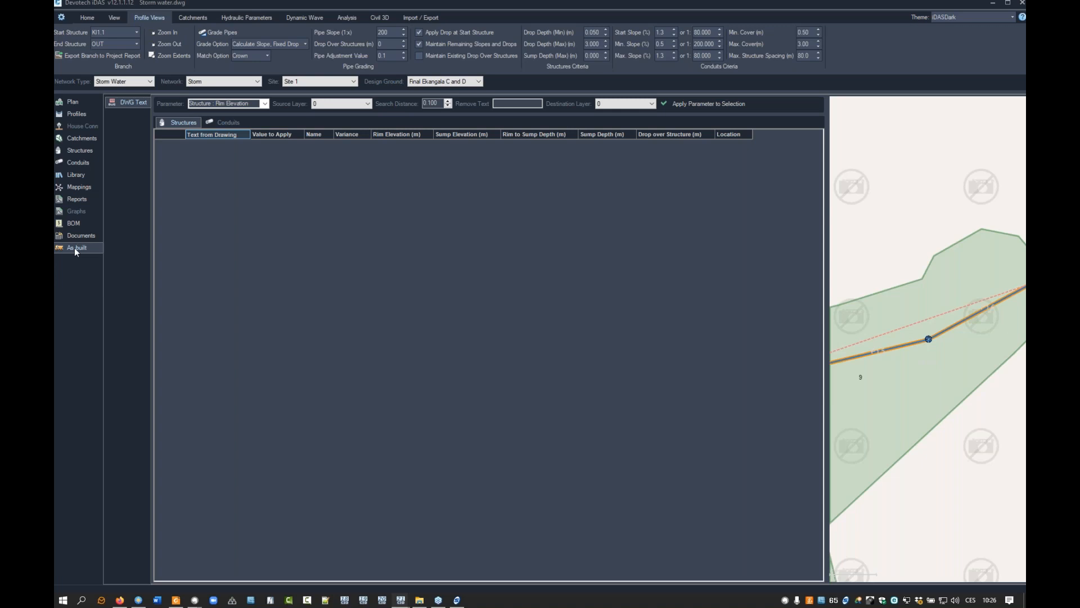
pyautogui.click(265, 104)
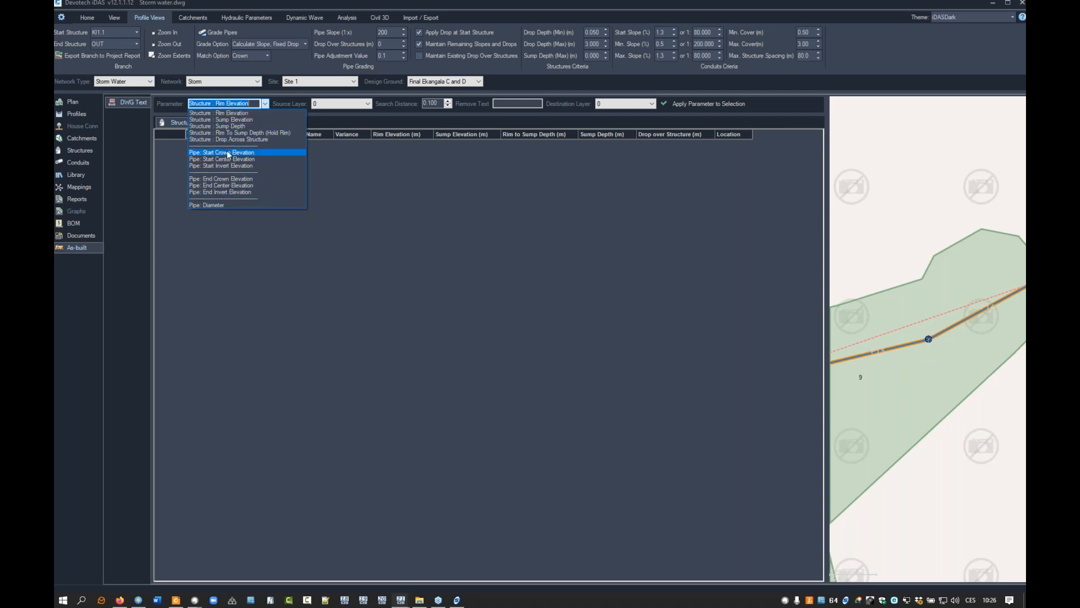
pyautogui.click(258, 298)
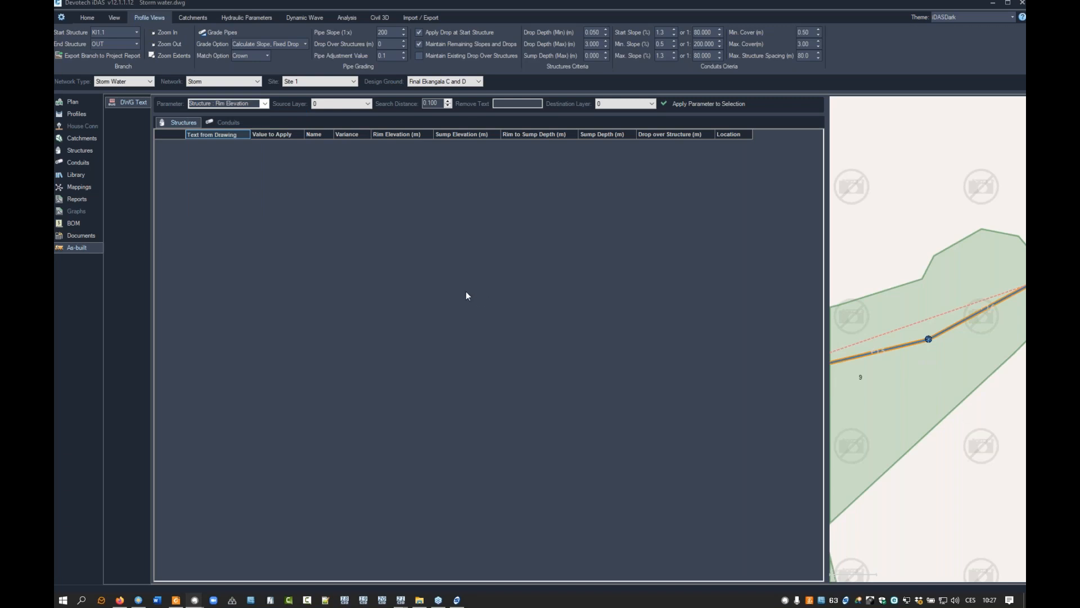
# - Switch the catchments' hydrology method to Hydrograph and look across the catchment table's columns
pyautogui.click(84, 141)
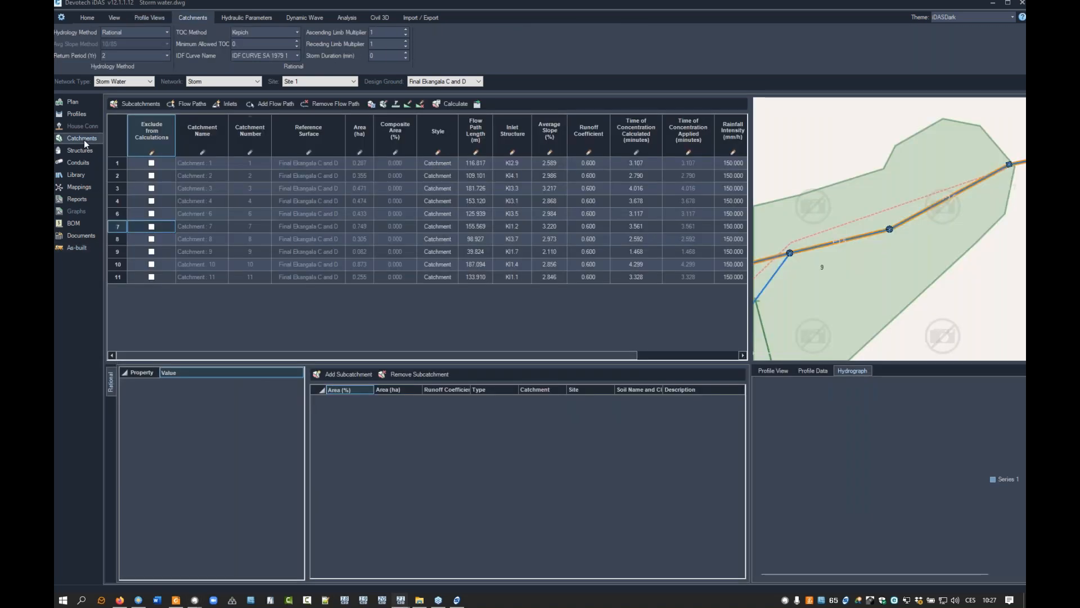
pyautogui.click(166, 32)
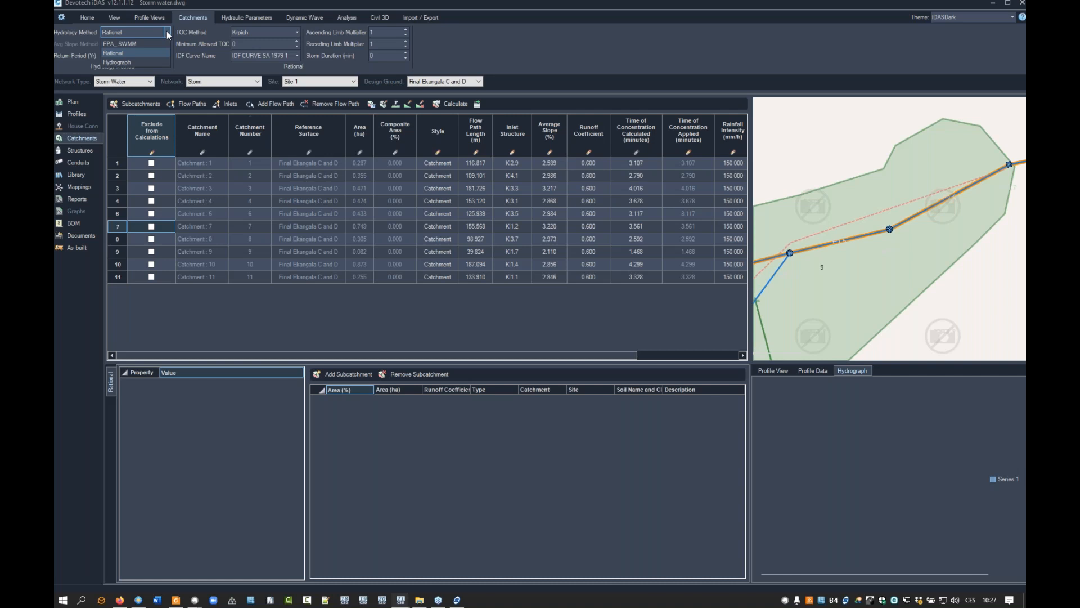
pyautogui.click(123, 63)
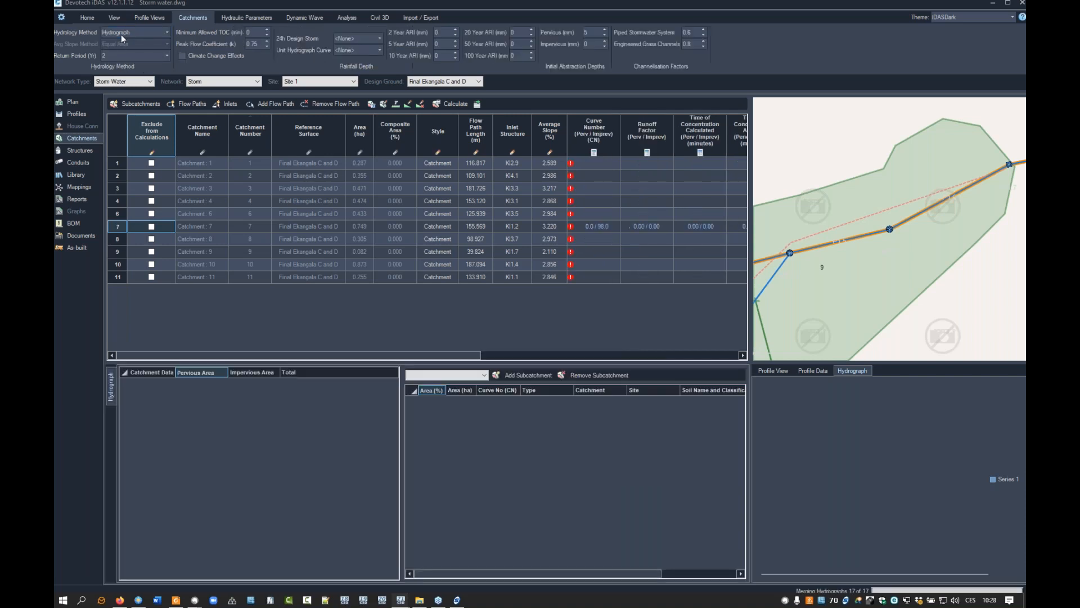
pyautogui.moveTo(345, 356); pyautogui.dragTo(638, 357)
pyautogui.moveTo(509, 347); pyautogui.dragTo(322, 341)
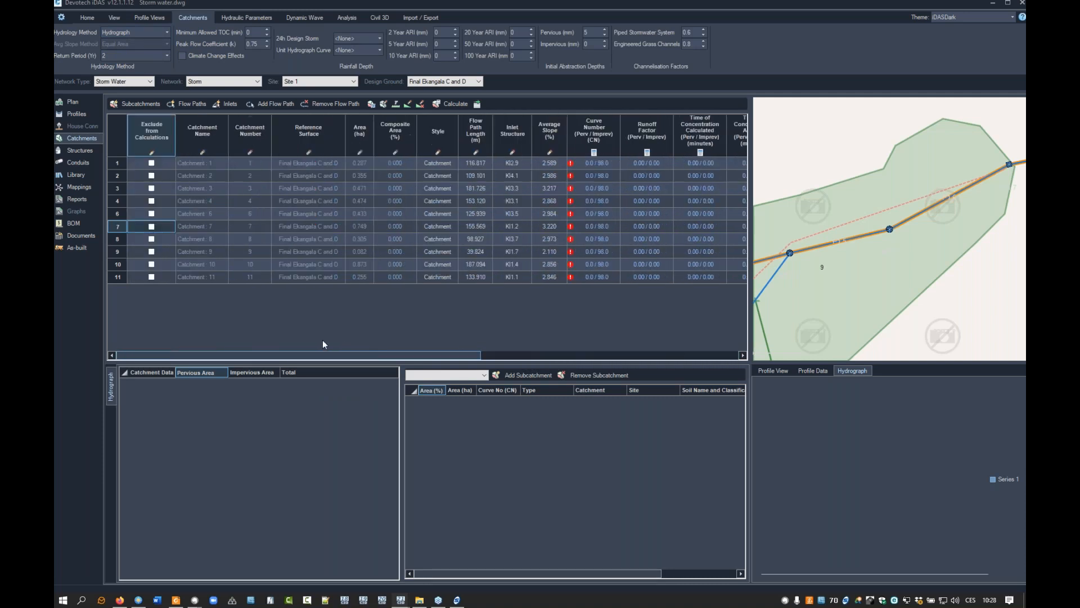
# - Set the catchments' hydrology method back to Rational, with Kerby as the time of concentration method
pyautogui.click(168, 31)
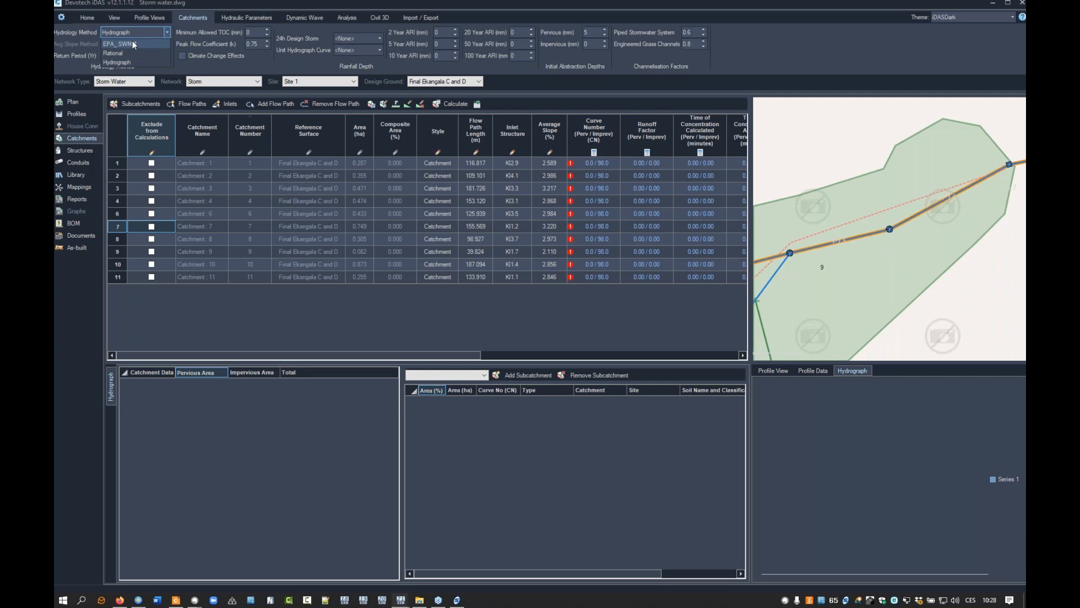
pyautogui.click(113, 53)
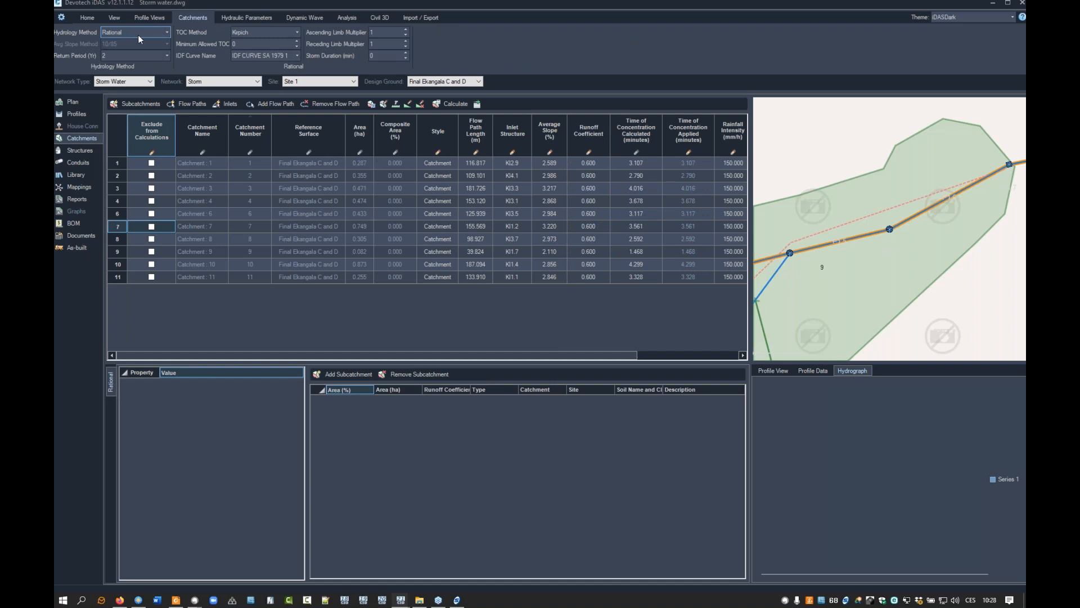
pyautogui.click(297, 32)
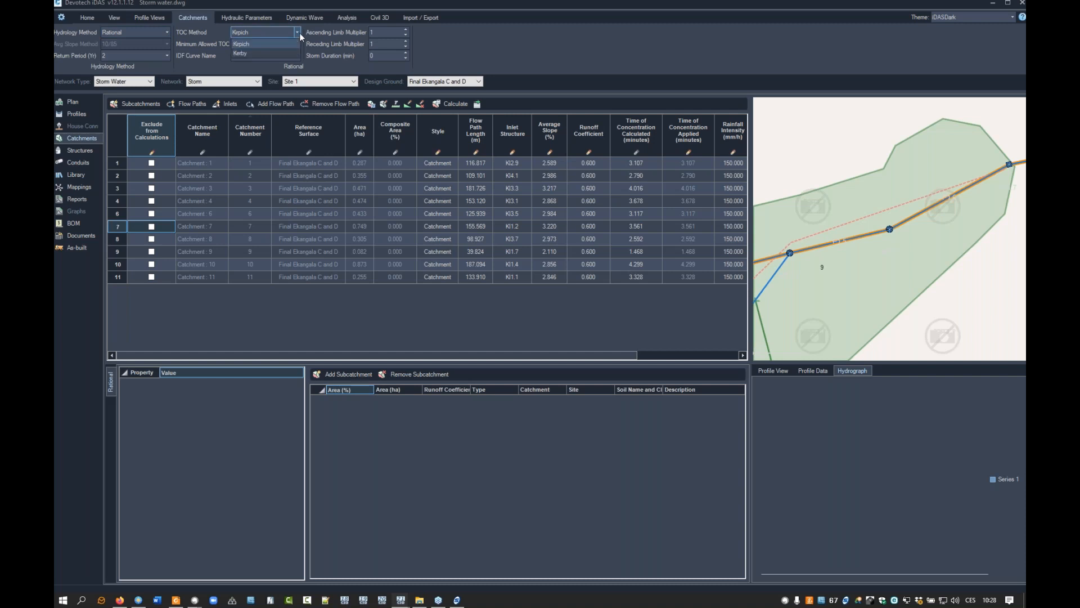
pyautogui.click(251, 52)
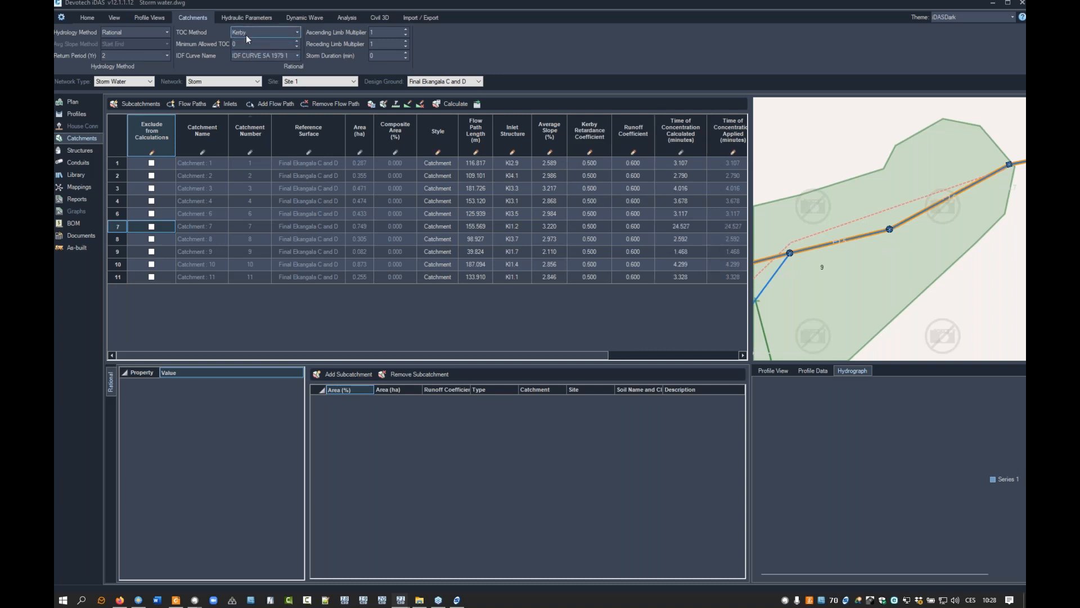
# - Set the Kerby retardance coefficient of catchments 3 to 8 to 0.600 in one edit
pyautogui.moveTo(586, 239); pyautogui.dragTo(582, 188)
pyautogui.rightClick(586, 189)
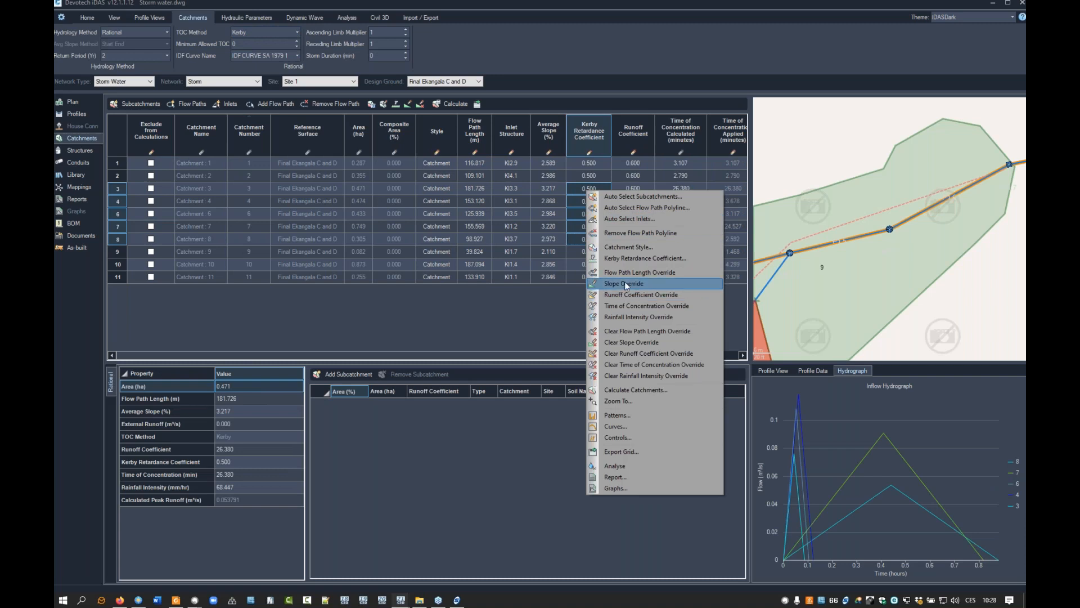
pyautogui.click(638, 258)
pyautogui.write('0.5')
pyautogui.press('Return')
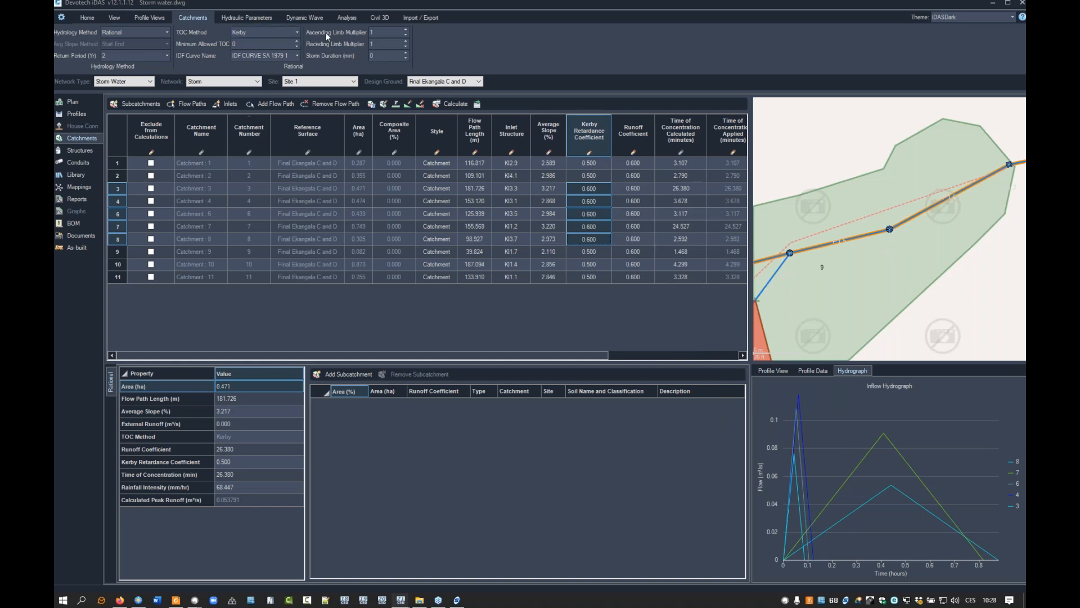
# - Set the time of concentration method back to Kirpich and inspect the 10-85 slope line on catchment 3's runoff profile
pyautogui.click(297, 33)
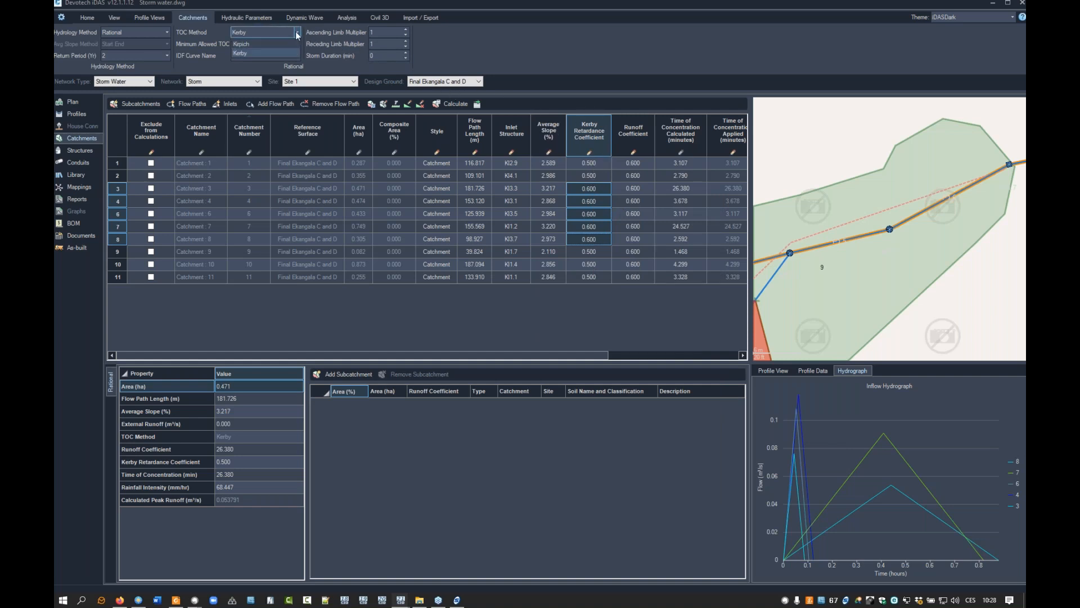
pyautogui.click(249, 43)
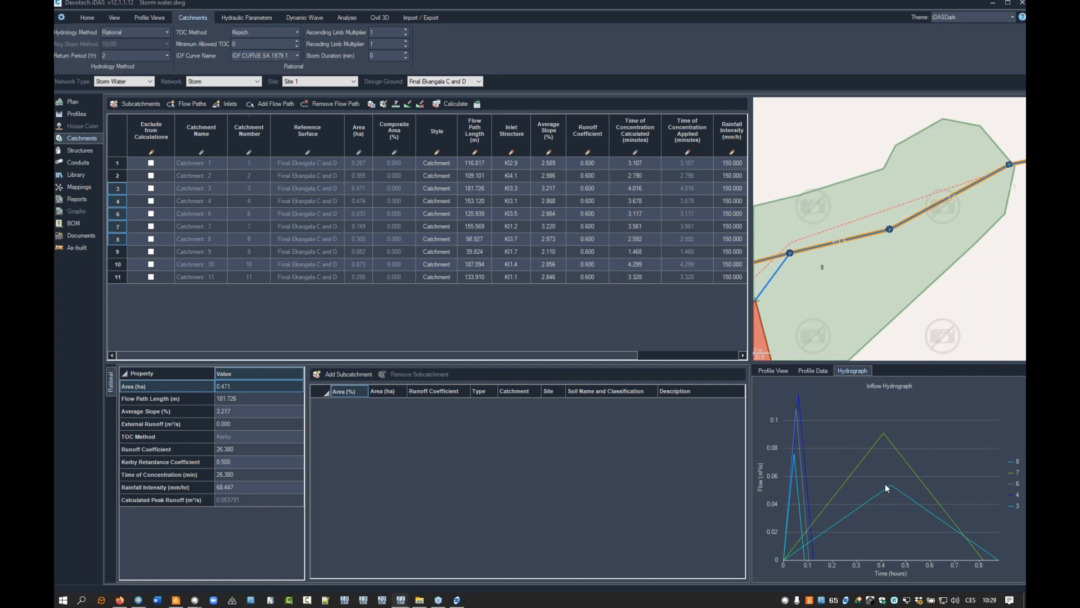
pyautogui.click(776, 370)
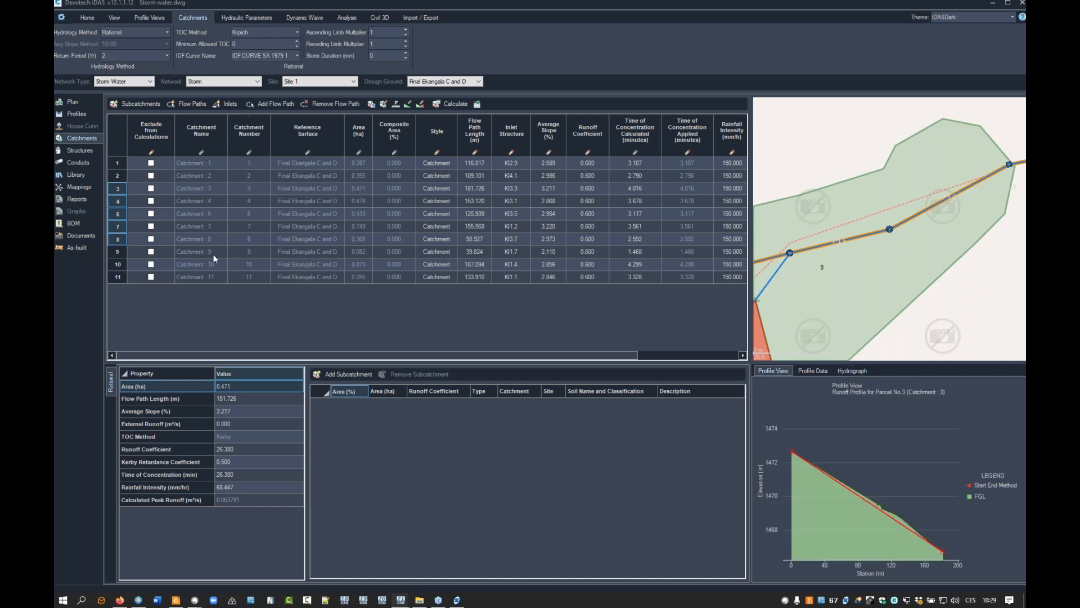
pyautogui.click(121, 189)
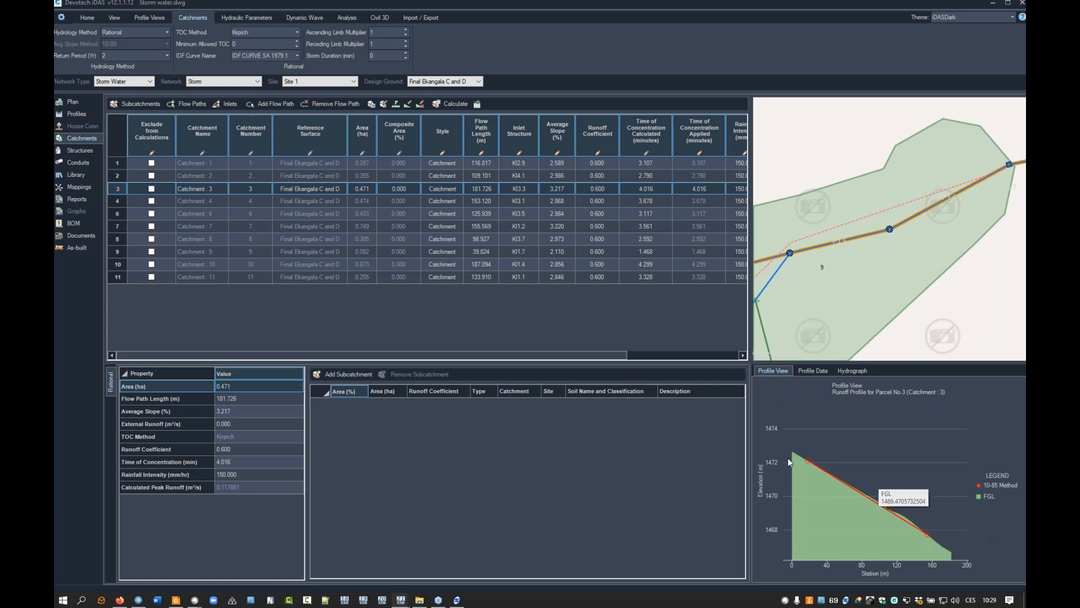
pyautogui.moveTo(936, 552)
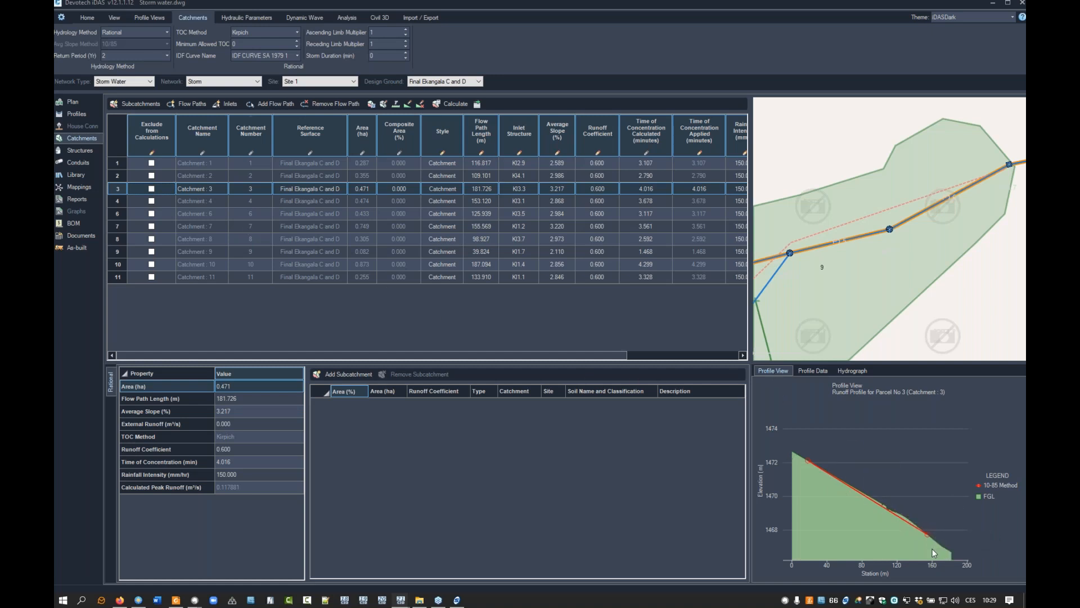
pyautogui.moveTo(808, 460)
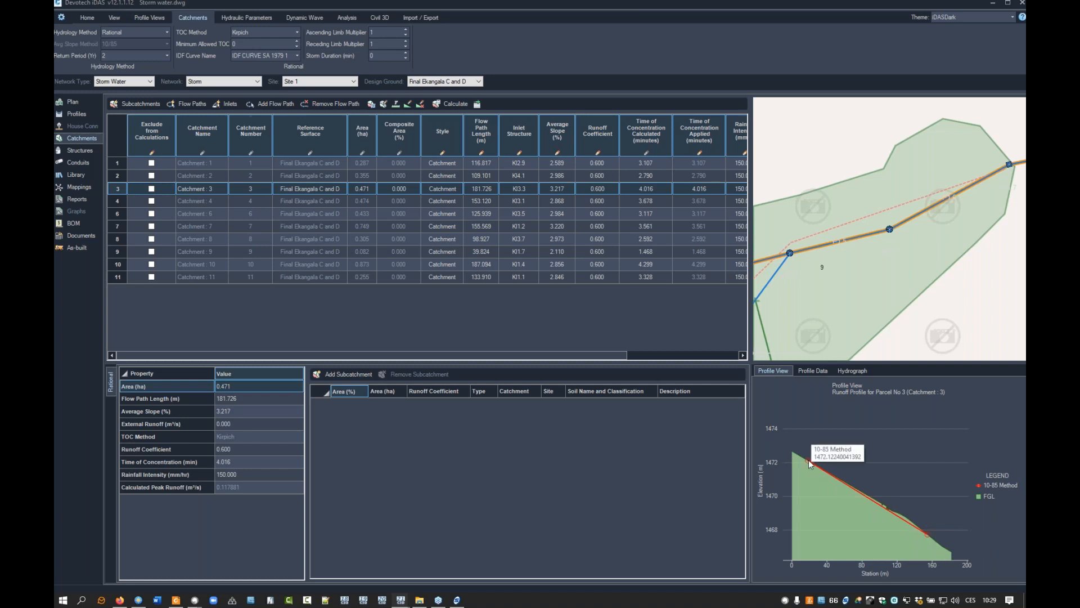
# - Check catchment 3's profile data and compare the inflow hydrographs of single catchments and groups of catchments
pyautogui.click(814, 370)
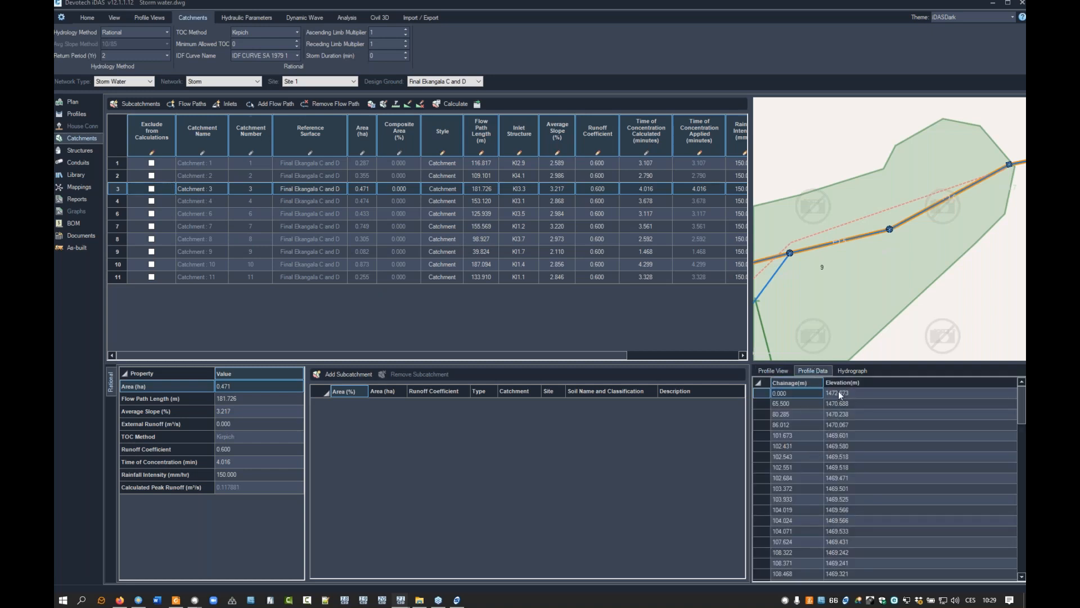
pyautogui.click(854, 371)
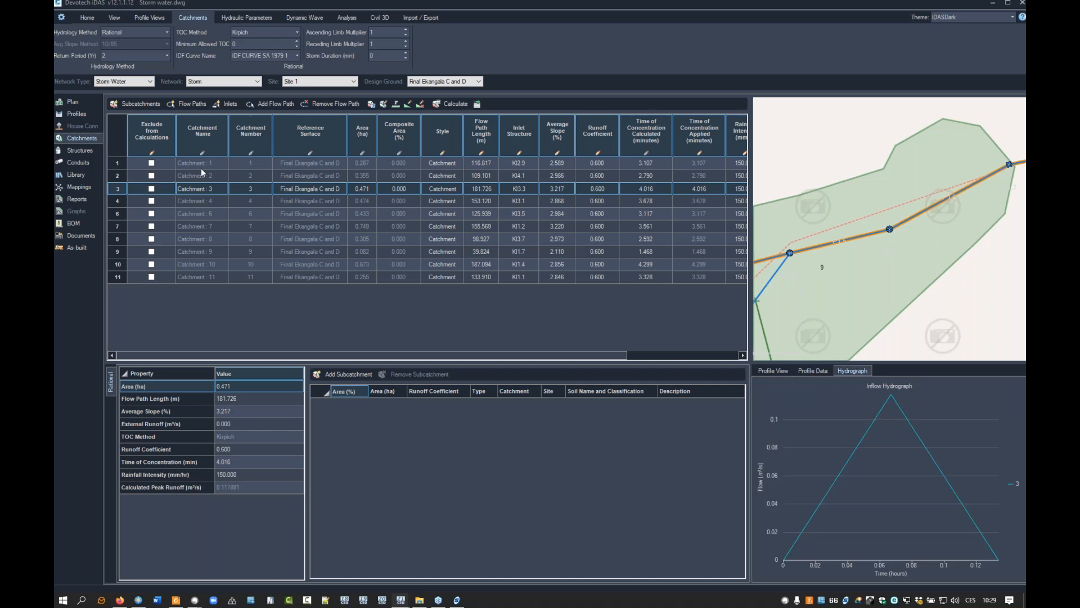
pyautogui.keyDown('shift'); pyautogui.click(120, 238); pyautogui.keyUp('shift')
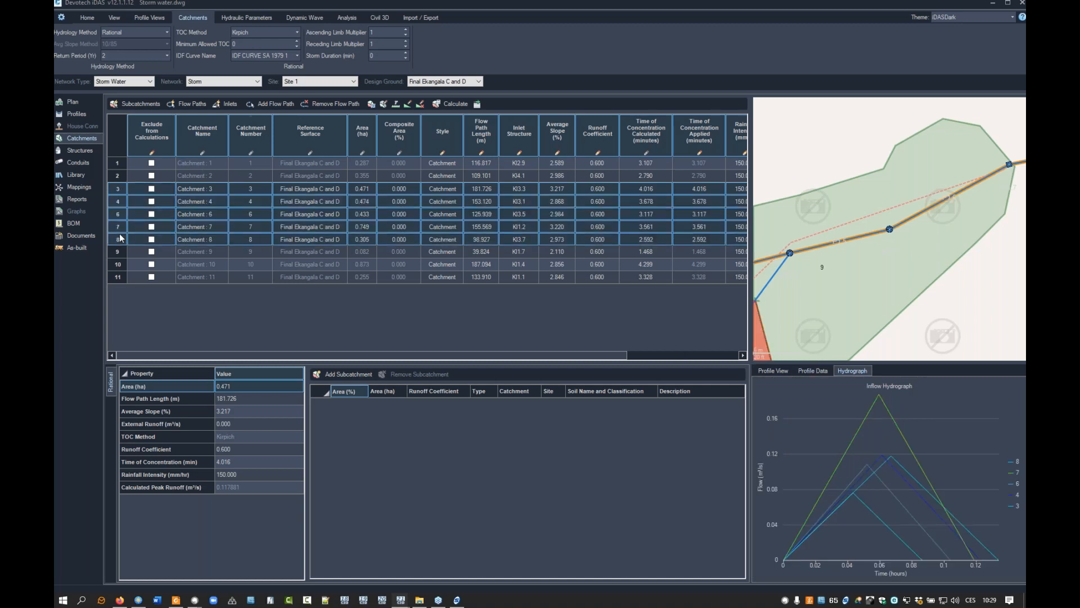
pyautogui.moveTo(113, 262); pyautogui.dragTo(116, 170)
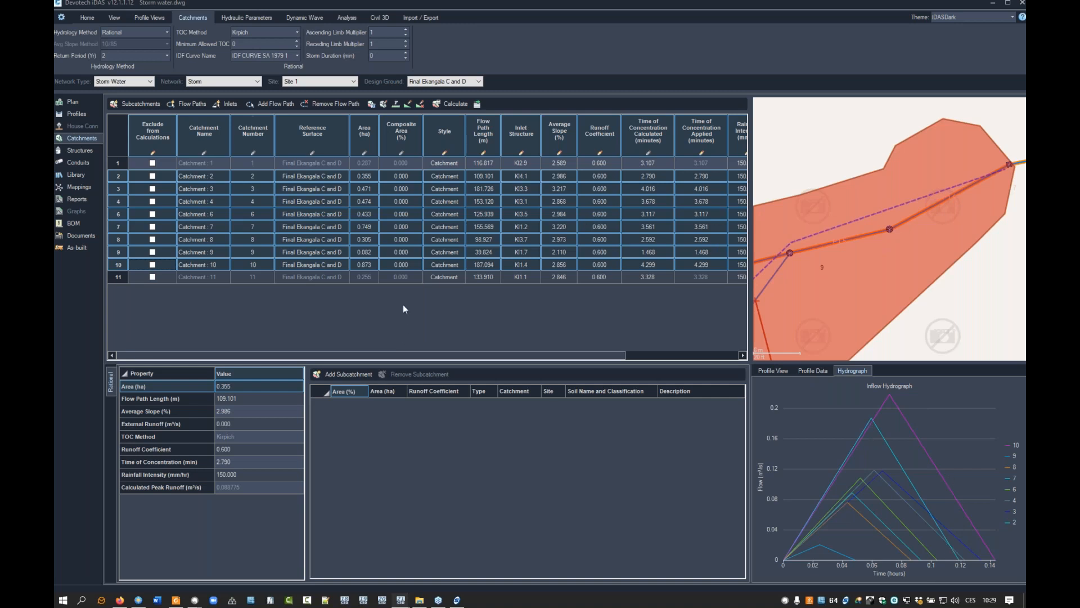
pyautogui.click(400, 272)
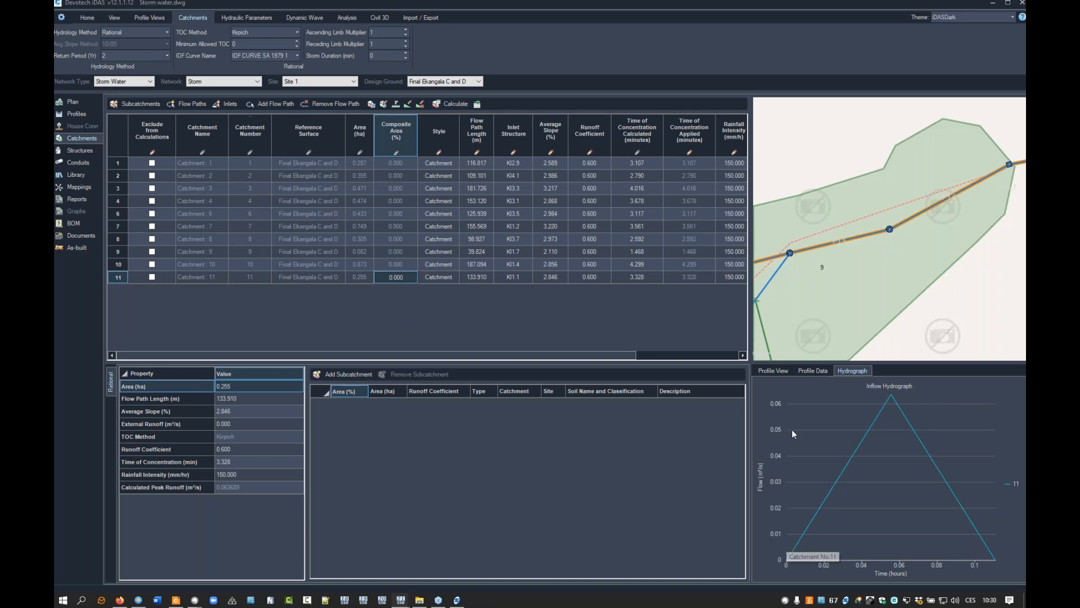
# - Look over the catchment columns as far as the hydrograph names, and view the hydrographs of catchments 4 to 10 together
pyautogui.moveTo(602, 356); pyautogui.dragTo(699, 355)
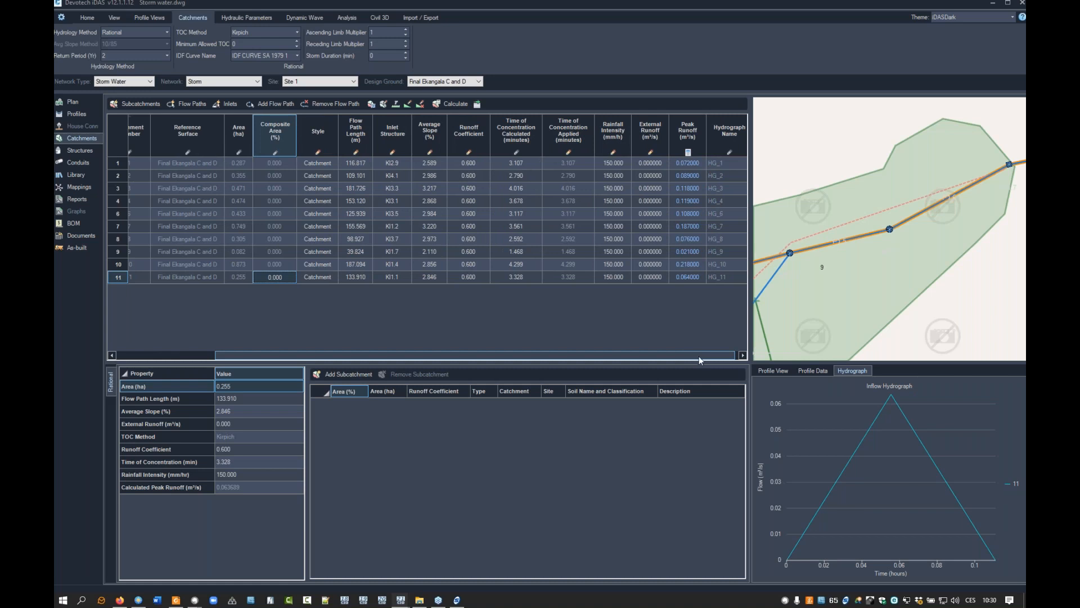
pyautogui.moveTo(274, 264); pyautogui.dragTo(260, 201)
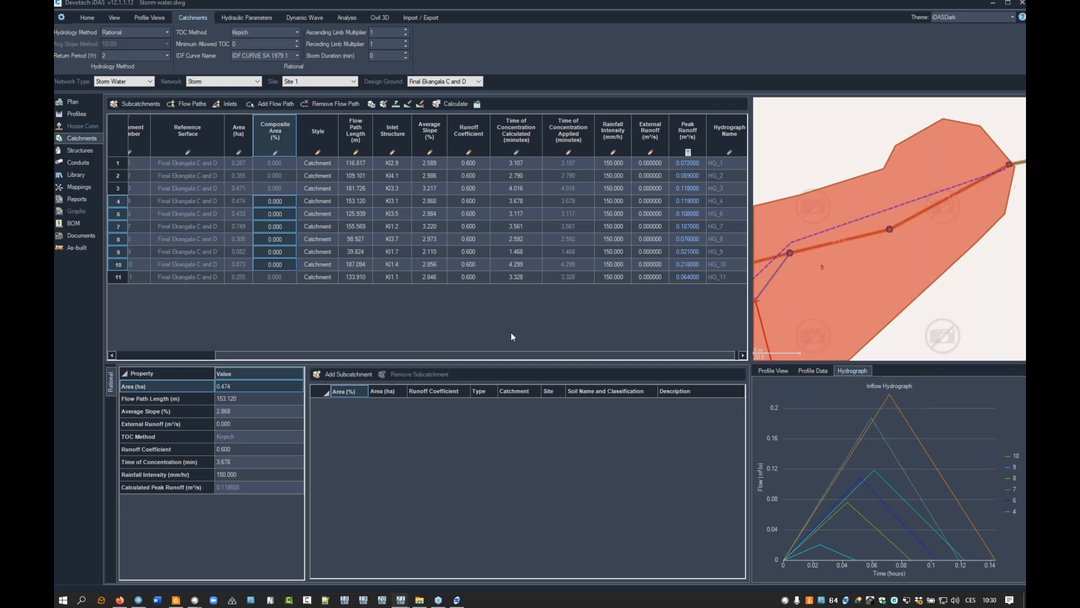
pyautogui.click(318, 200)
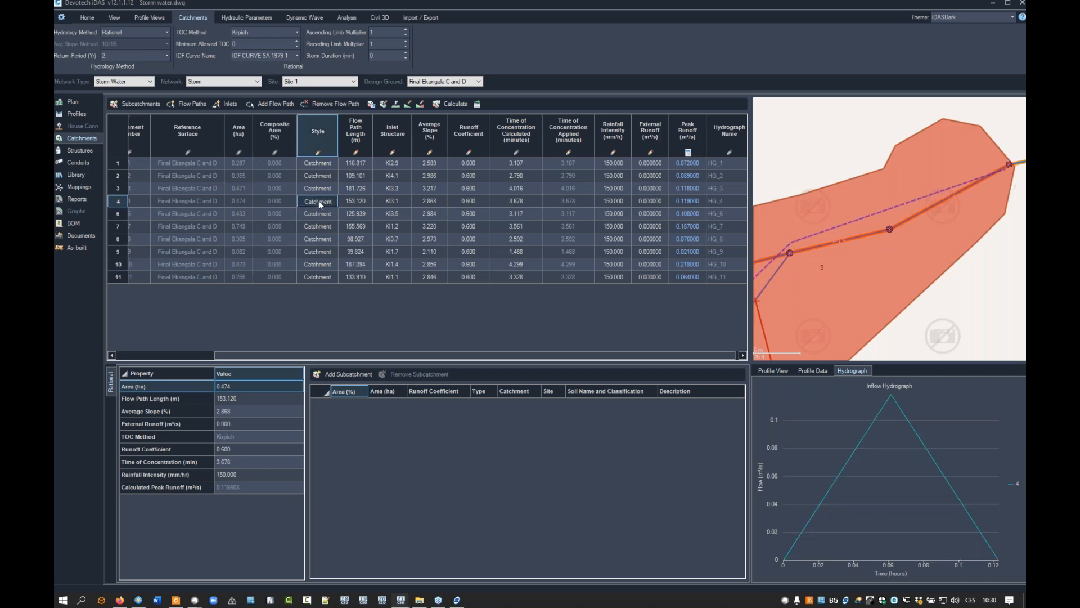
pyautogui.rightClick(316, 206)
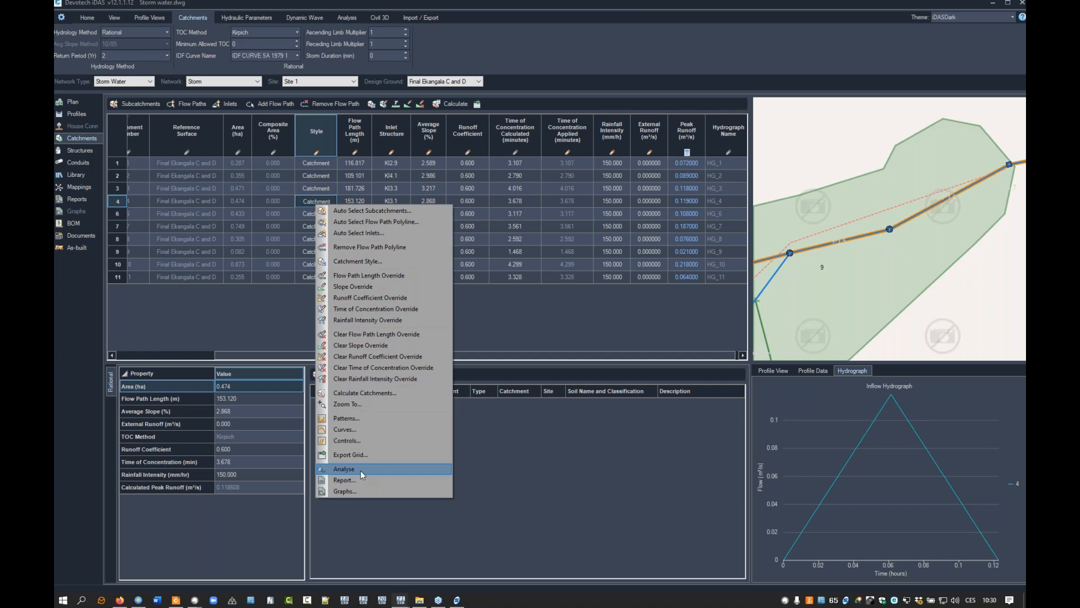
pyautogui.click(194, 330)
# - Filter the catchment table by catchment number, showing only values greater than 5 and less than 10
pyautogui.moveTo(287, 355); pyautogui.dragTo(189, 355)
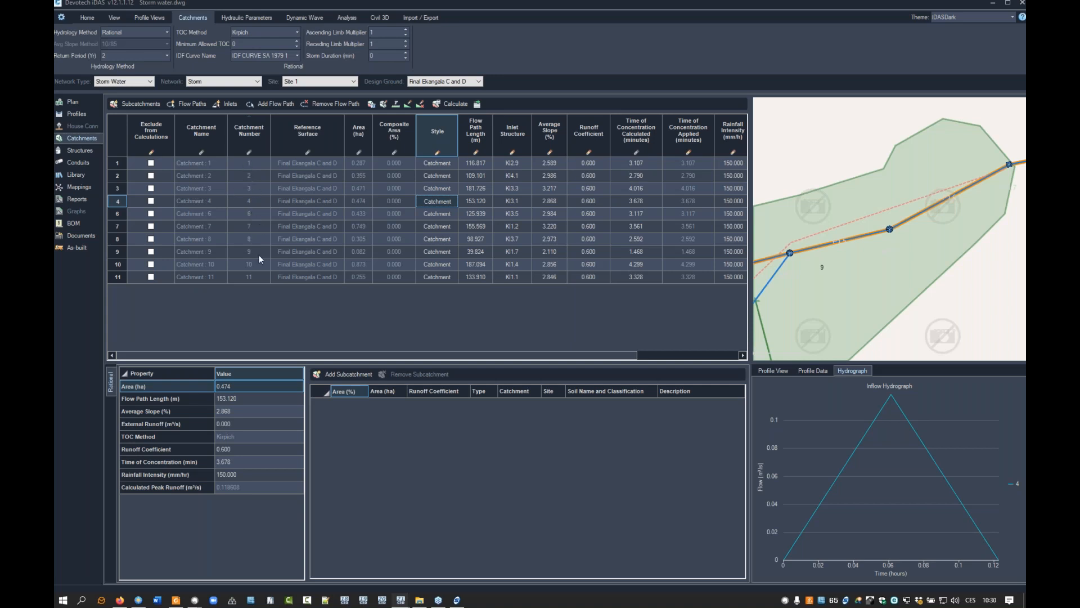
pyautogui.click(267, 138)
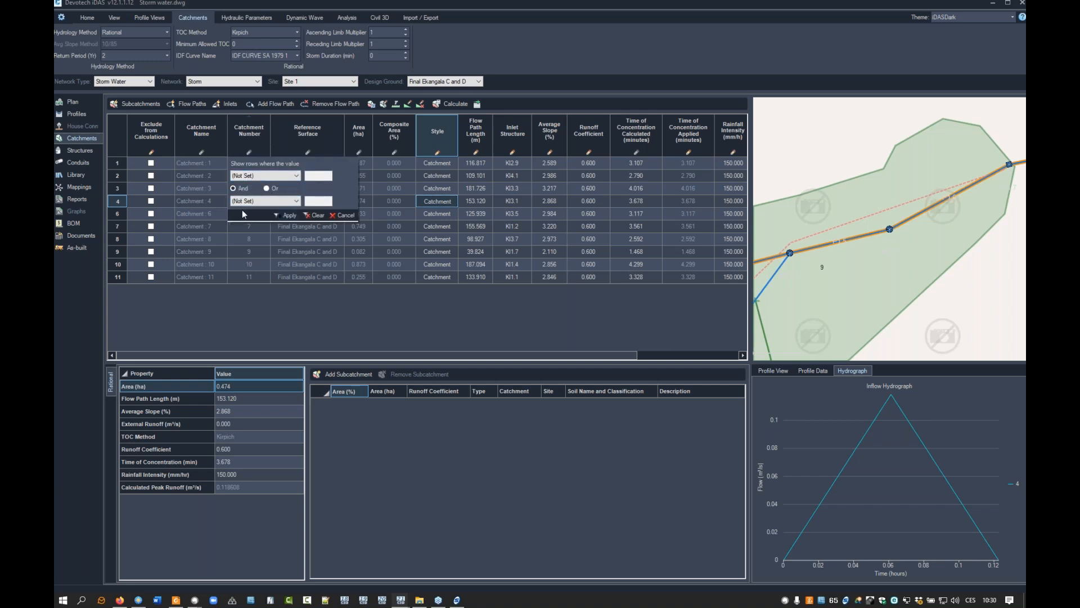
pyautogui.click(278, 176)
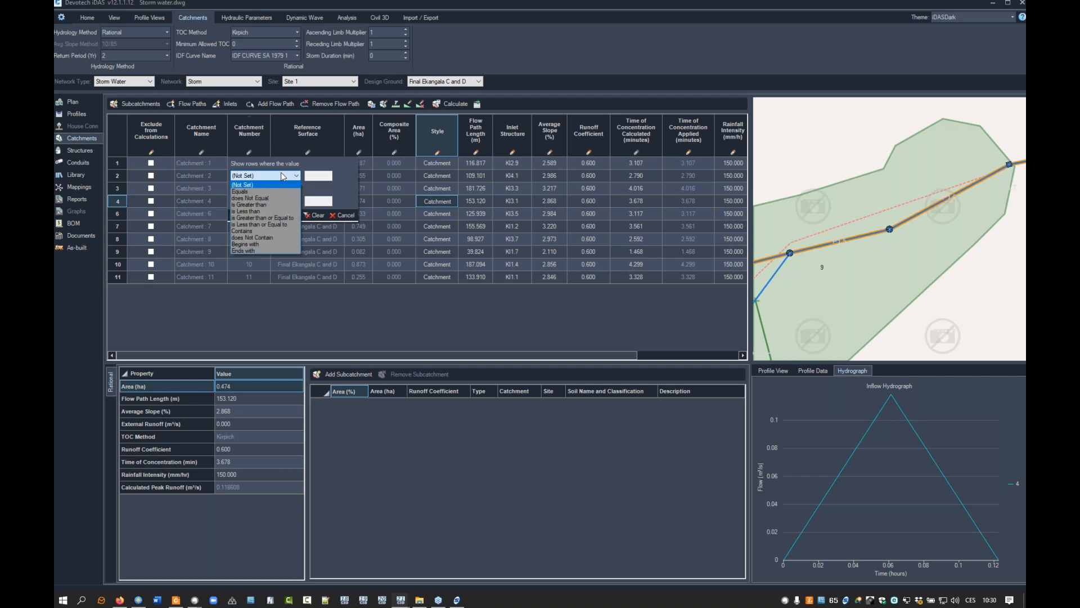
pyautogui.click(248, 192)
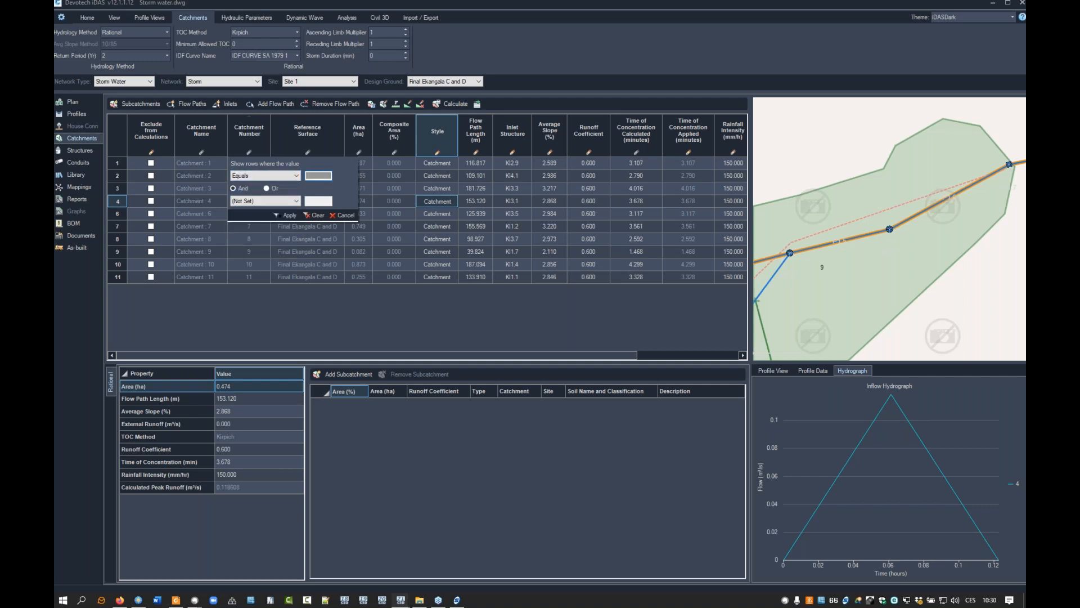
pyautogui.click(281, 175)
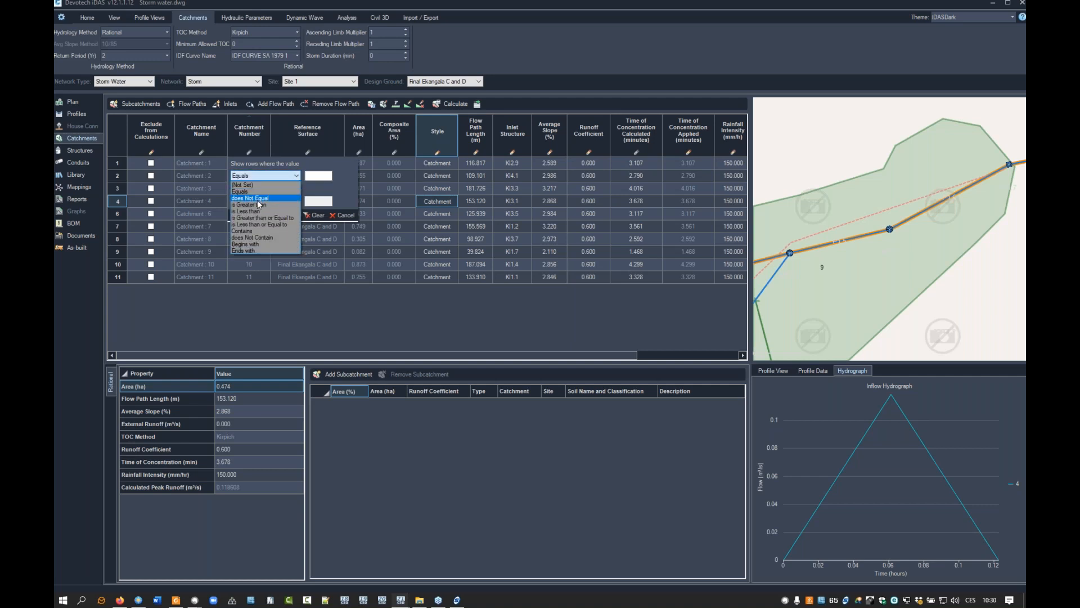
pyautogui.click(255, 205)
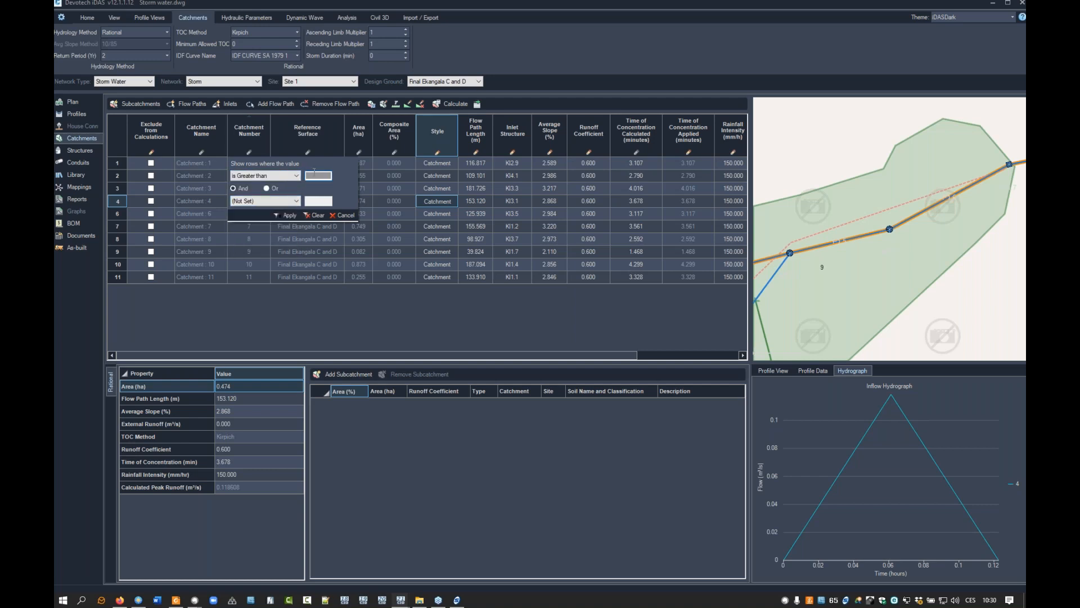
pyautogui.write('5')
pyautogui.click(295, 201)
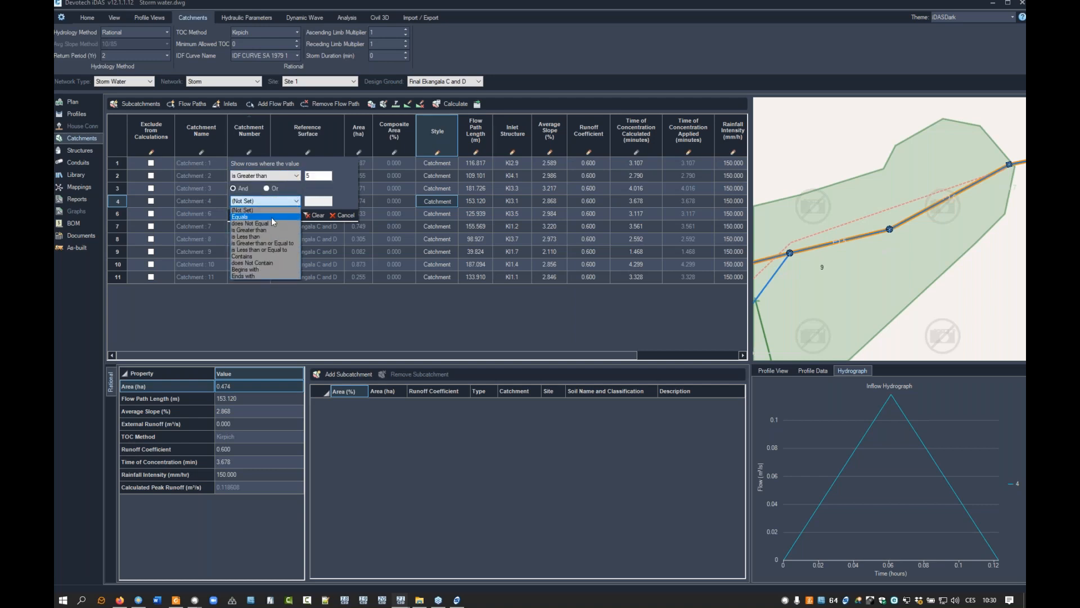
pyautogui.click(249, 237)
pyautogui.write('10')
pyautogui.click(290, 215)
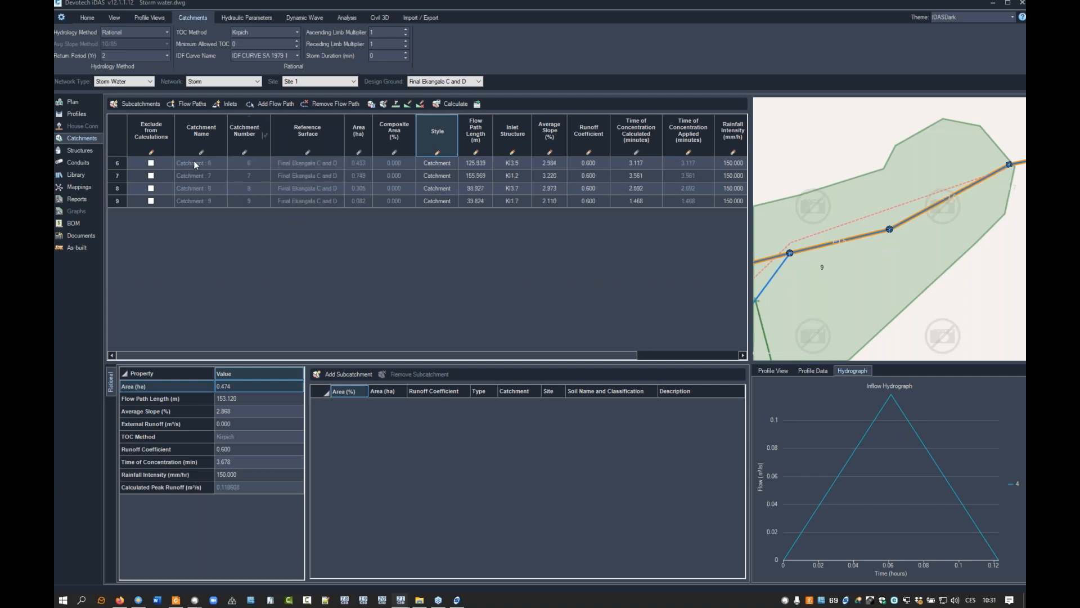
# - Clear the filter on the catchment number column and dismiss the filter settings
pyautogui.click(266, 136)
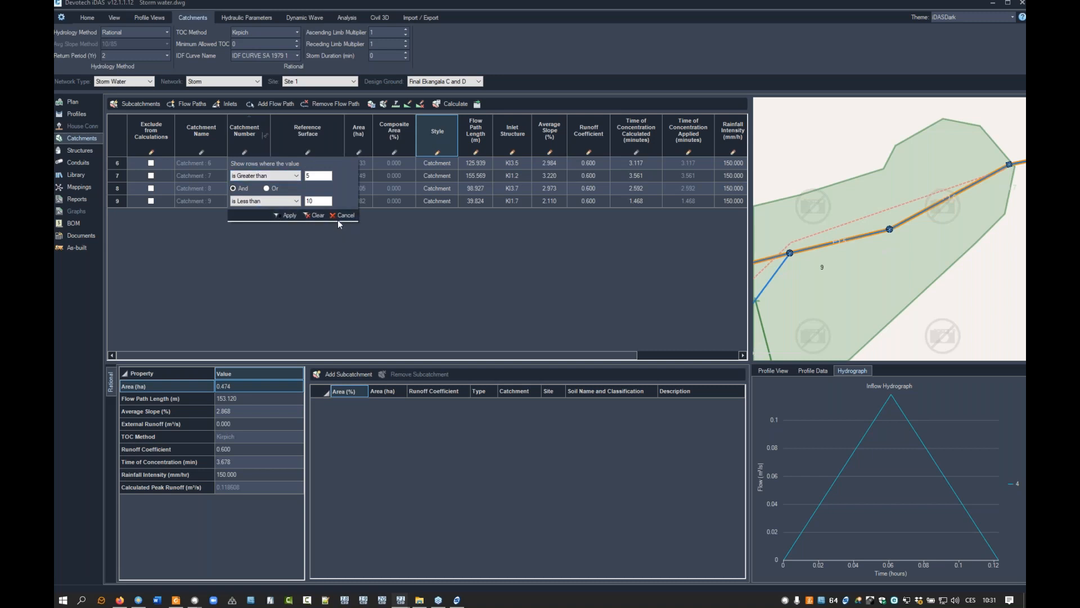
pyautogui.click(319, 216)
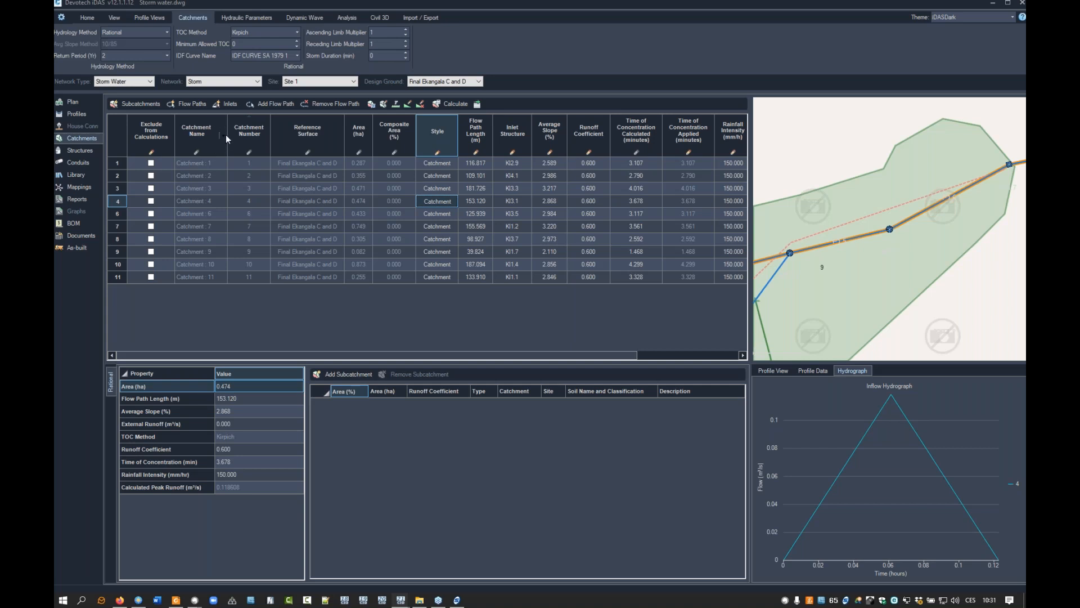
pyautogui.click(264, 135)
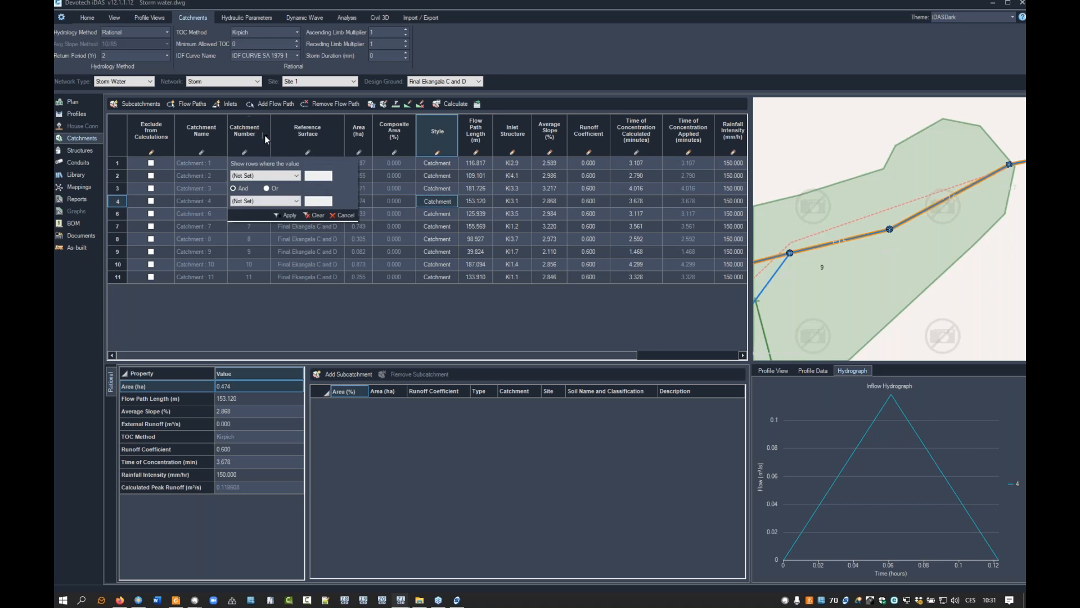
pyautogui.click(196, 310)
# - Look at the manhole table among the structures and return to the catchment table and its available commands
pyautogui.click(79, 149)
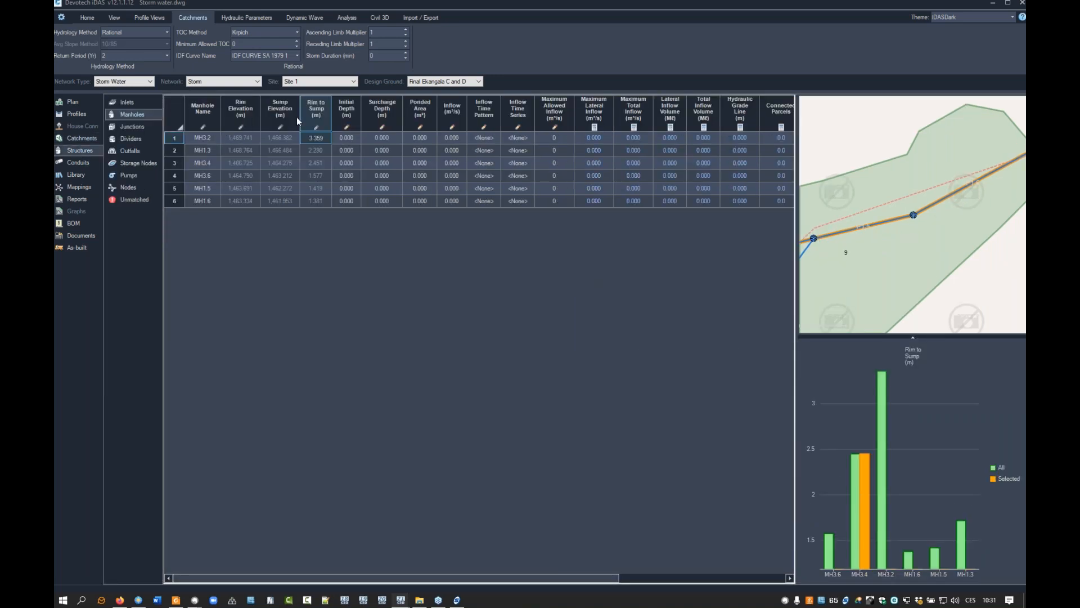
pyautogui.click(79, 140)
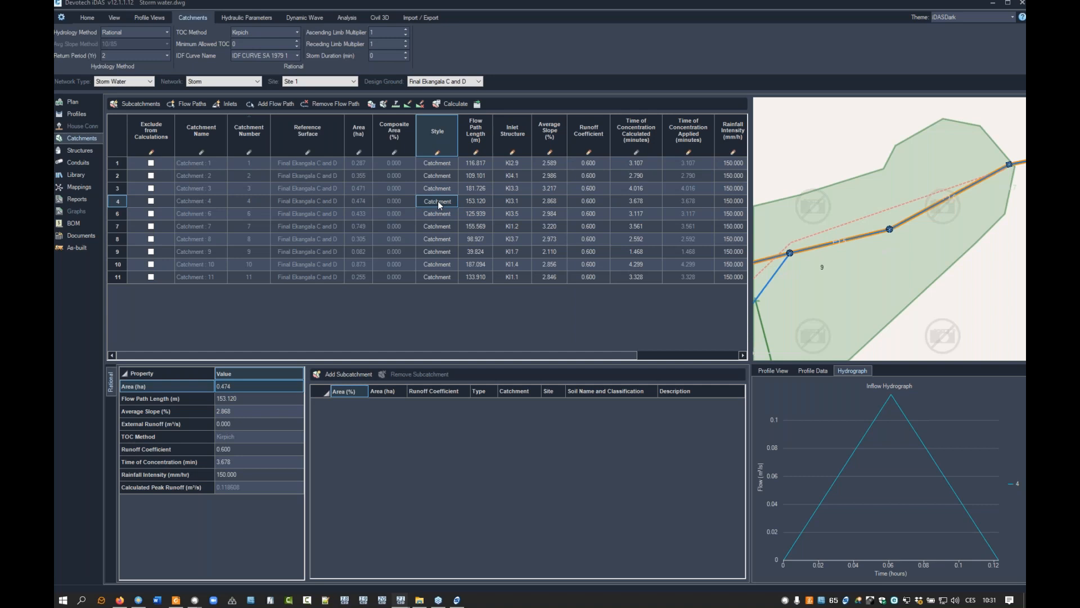
pyautogui.rightClick(341, 196)
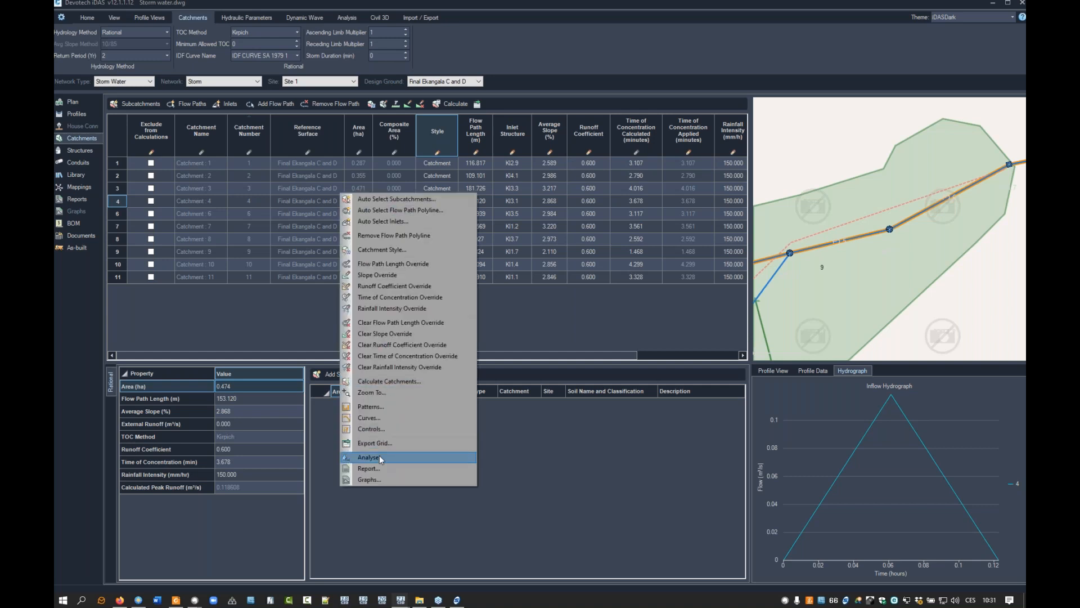
pyautogui.click(271, 319)
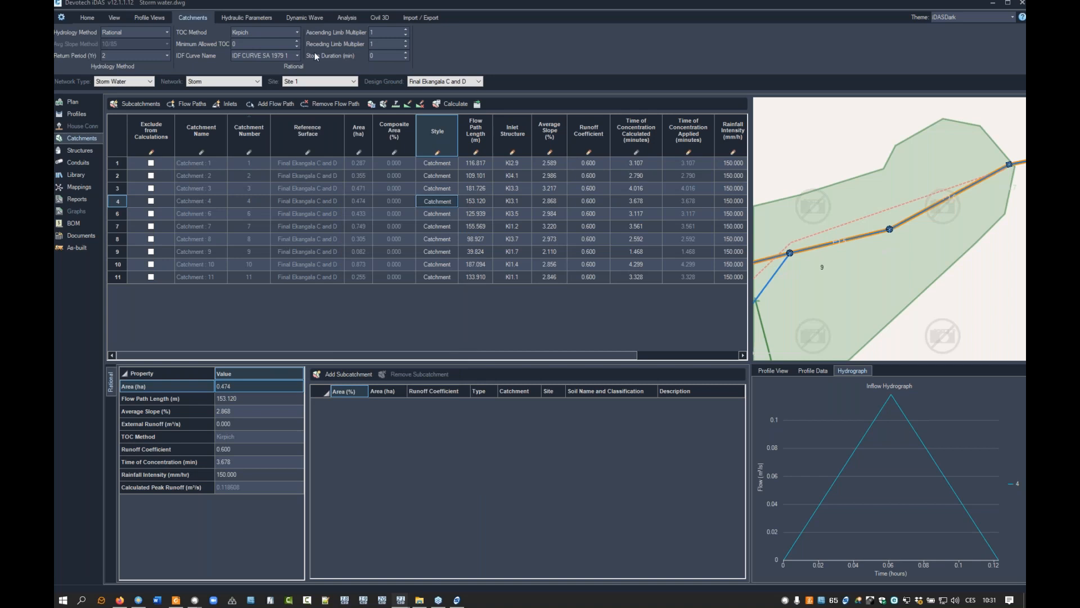
# - Bring up the analysis settings and run the network analysis from the catchment table
pyautogui.click(348, 18)
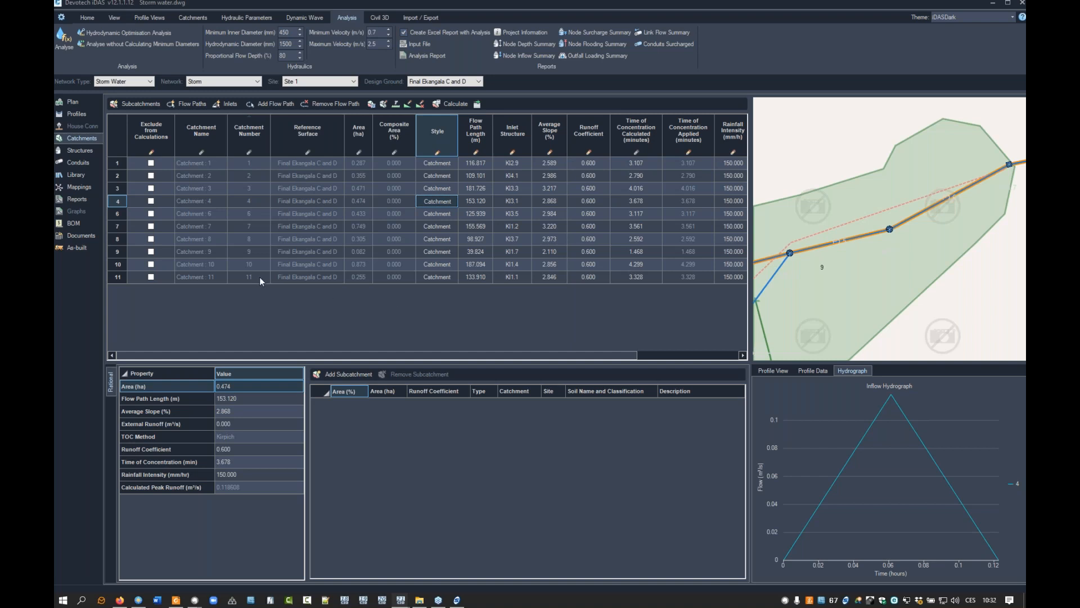
pyautogui.rightClick(284, 211)
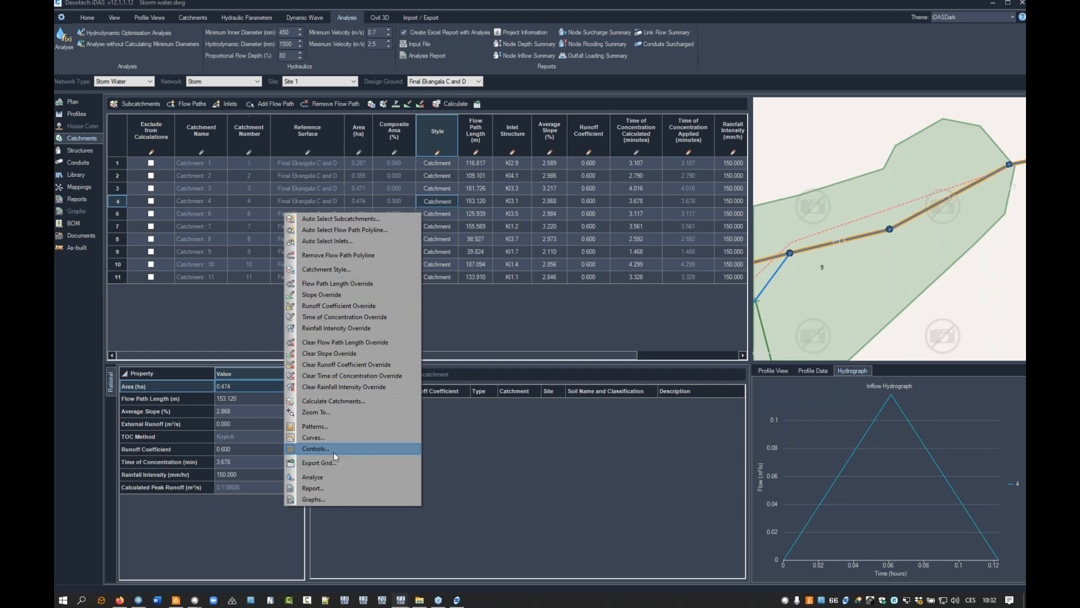
pyautogui.click(326, 477)
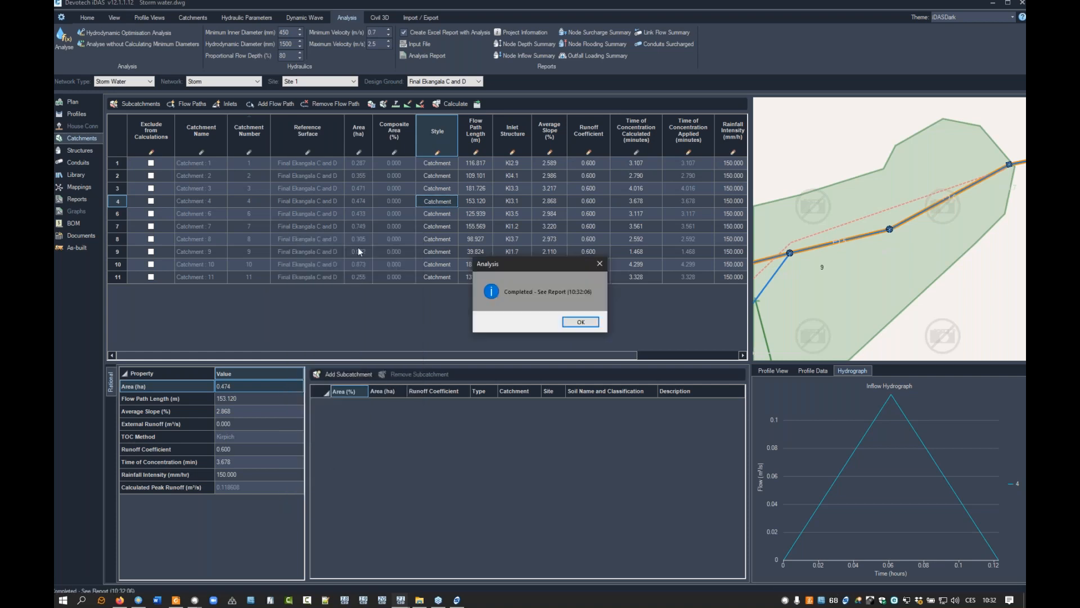
pyautogui.click(576, 324)
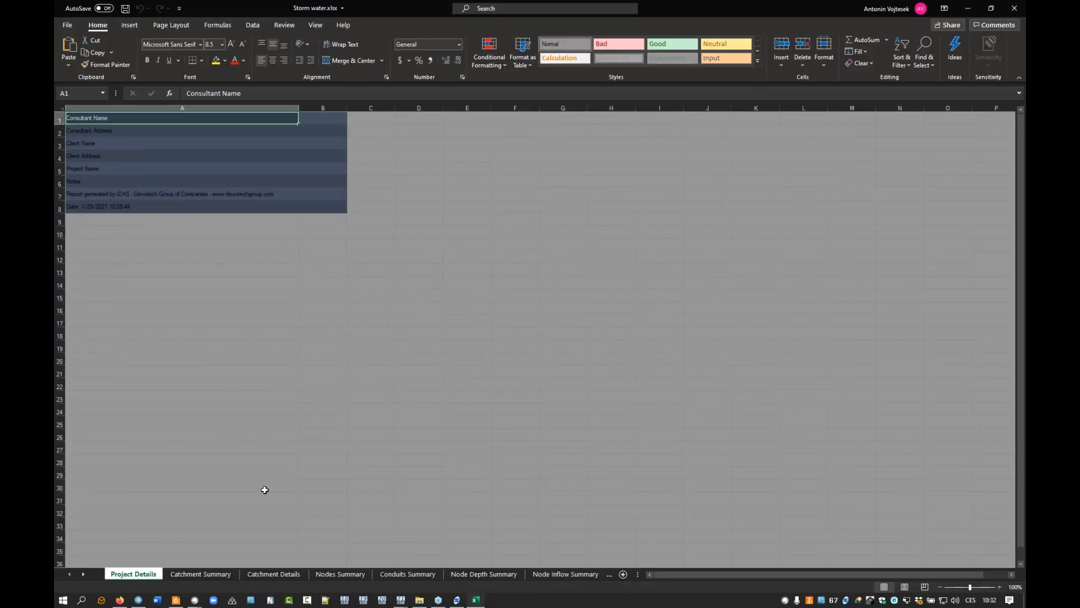
# - Look through the Excel analysis report from the Catchment Summary sheet to the Link Flow Summary sheet, and close the workbook
pyautogui.click(211, 579)
pyautogui.click(270, 574)
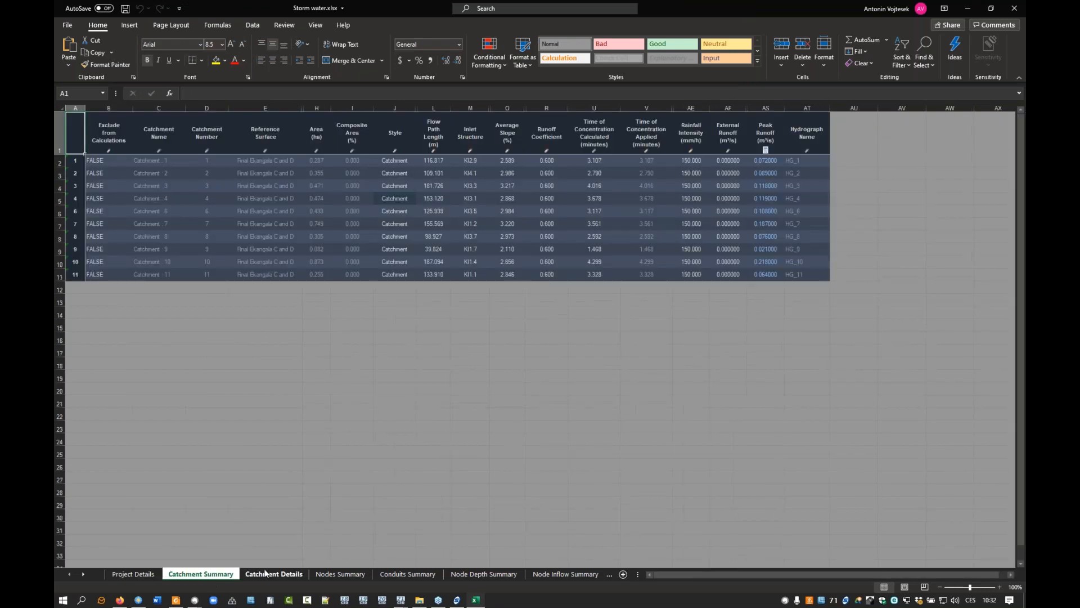
pyautogui.click(329, 574)
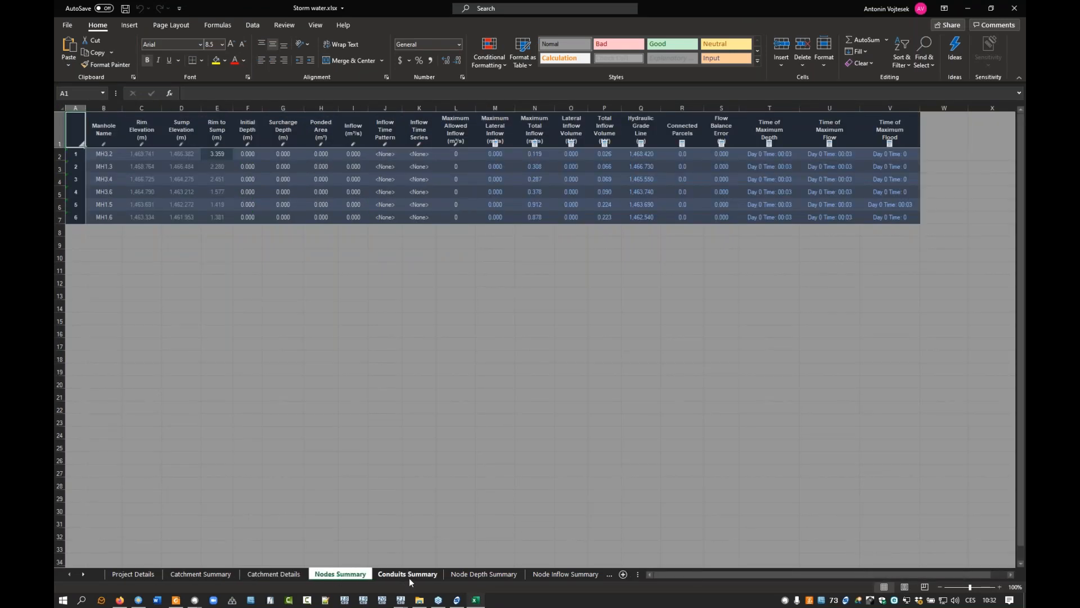
pyautogui.click(408, 575)
pyautogui.click(485, 575)
pyautogui.click(562, 575)
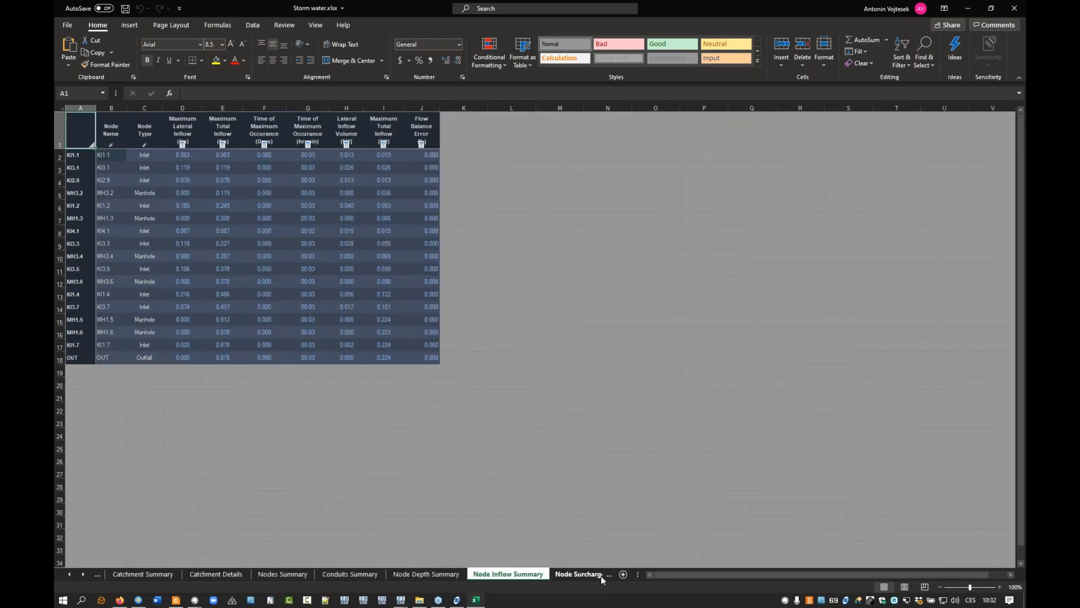
pyautogui.click(590, 576)
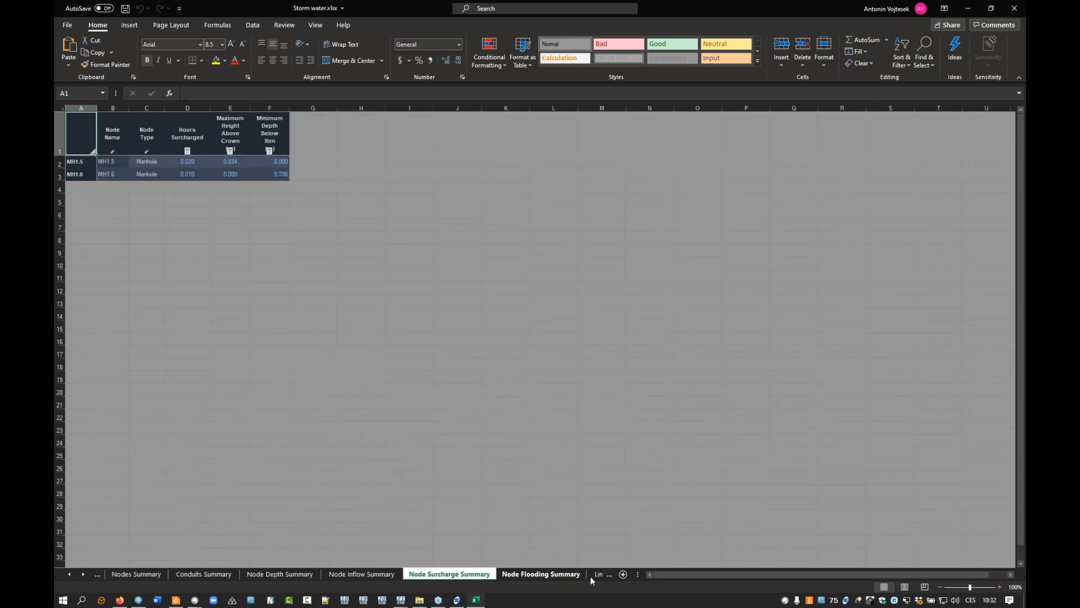
pyautogui.click(590, 576)
pyautogui.click(599, 574)
pyautogui.click(457, 479)
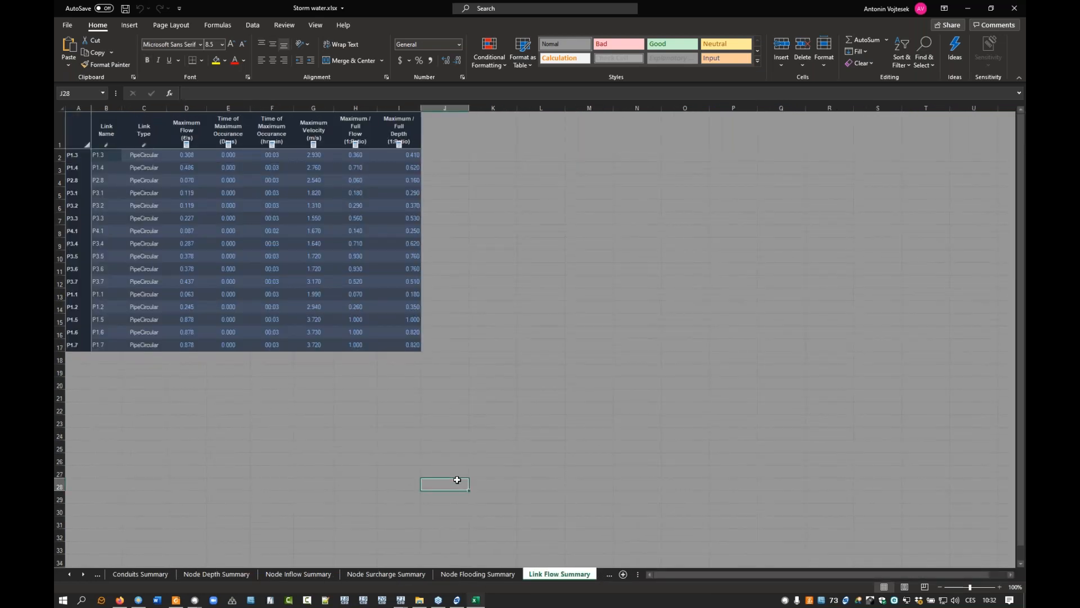
pyautogui.click(1014, 9)
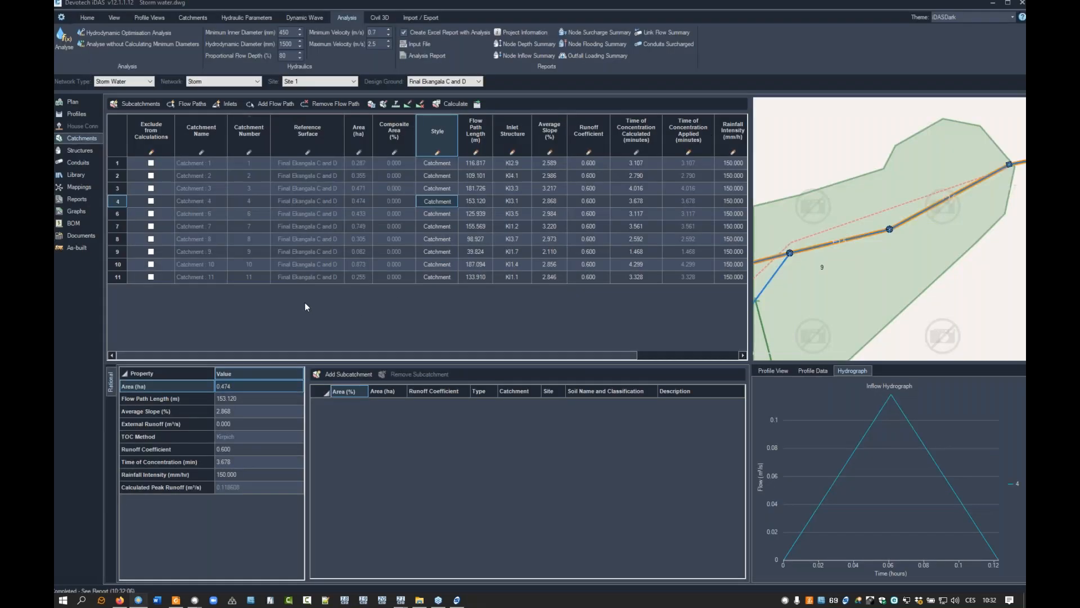
# - Export branch KI1.1 to OUT to the project report and examine its Branch Structures and Branch Conduits sheets in Excel
pyautogui.click(153, 19)
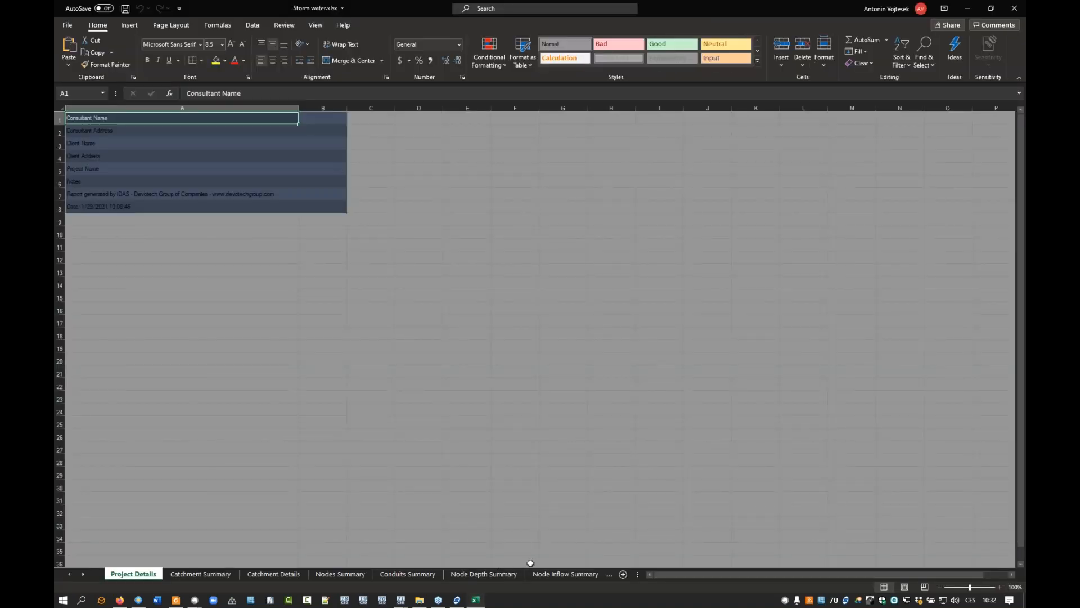
pyautogui.click(608, 573)
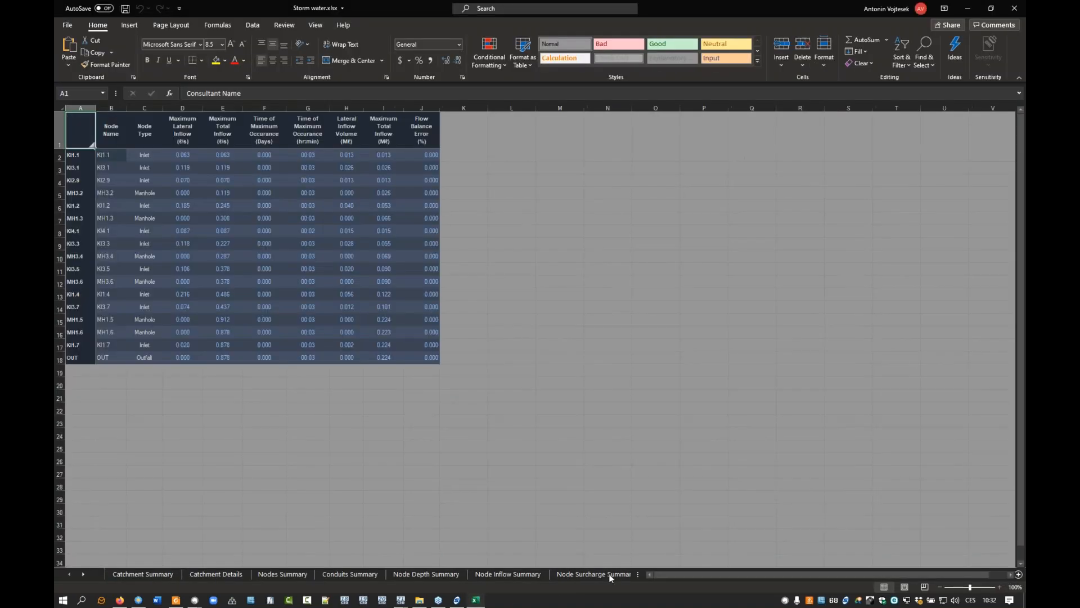
pyautogui.click(610, 574)
pyautogui.click(611, 575)
pyautogui.click(611, 575)
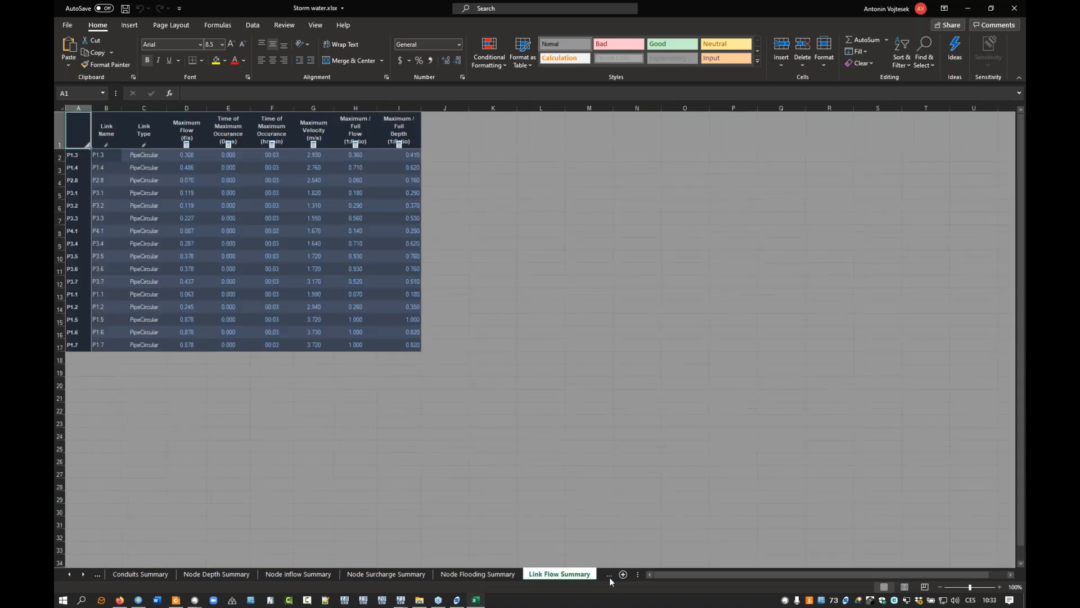
pyautogui.click(610, 575)
pyautogui.click(587, 574)
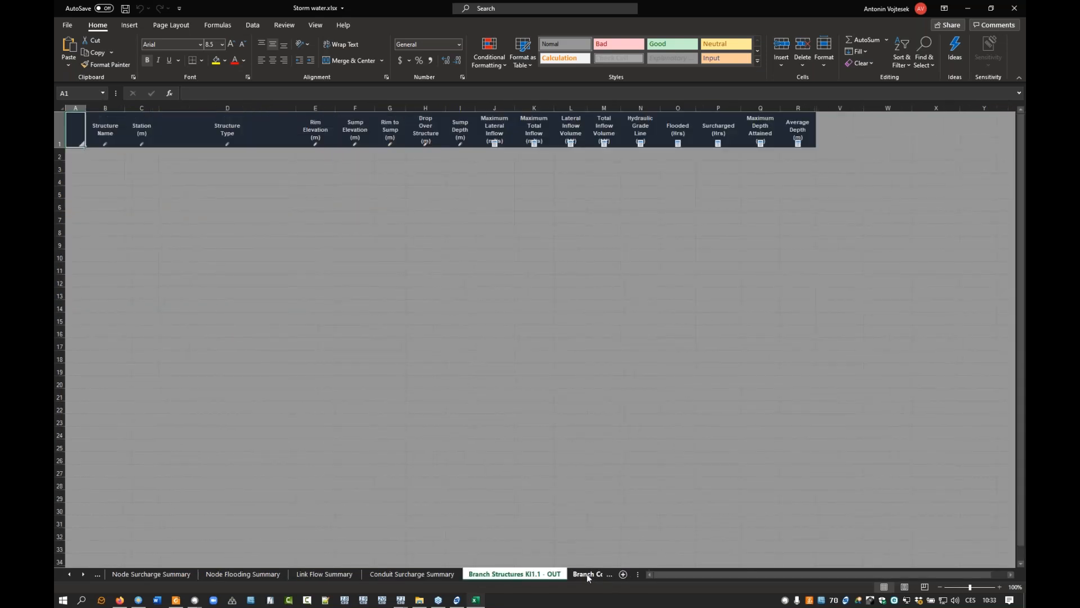
pyautogui.click(577, 575)
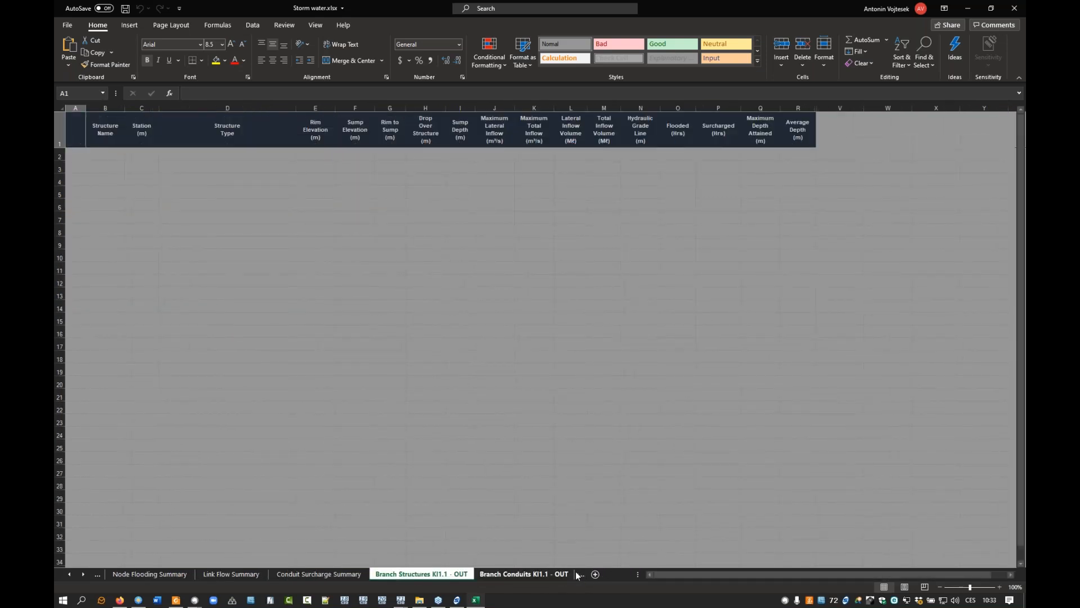
pyautogui.click(435, 379)
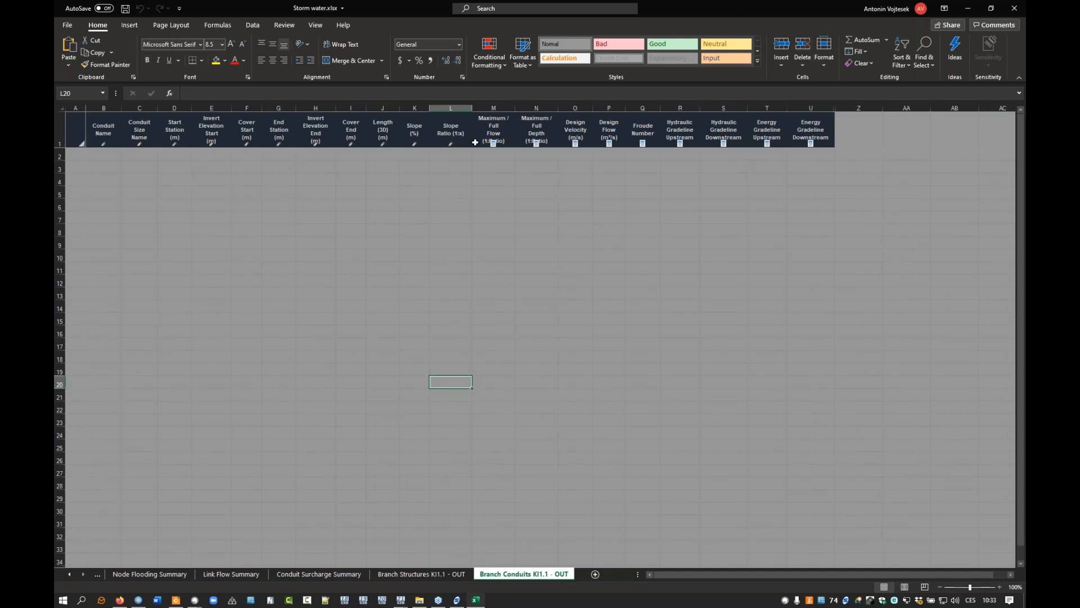
# - Shrink the report window over iDAS, recheck the Branch Structures KI1.1 - OUT sheet, and minimise the workbook
pyautogui.doubleClick(690, 15)
pyautogui.moveTo(688, 236); pyautogui.dragTo(515, 89)
pyautogui.click(485, 494)
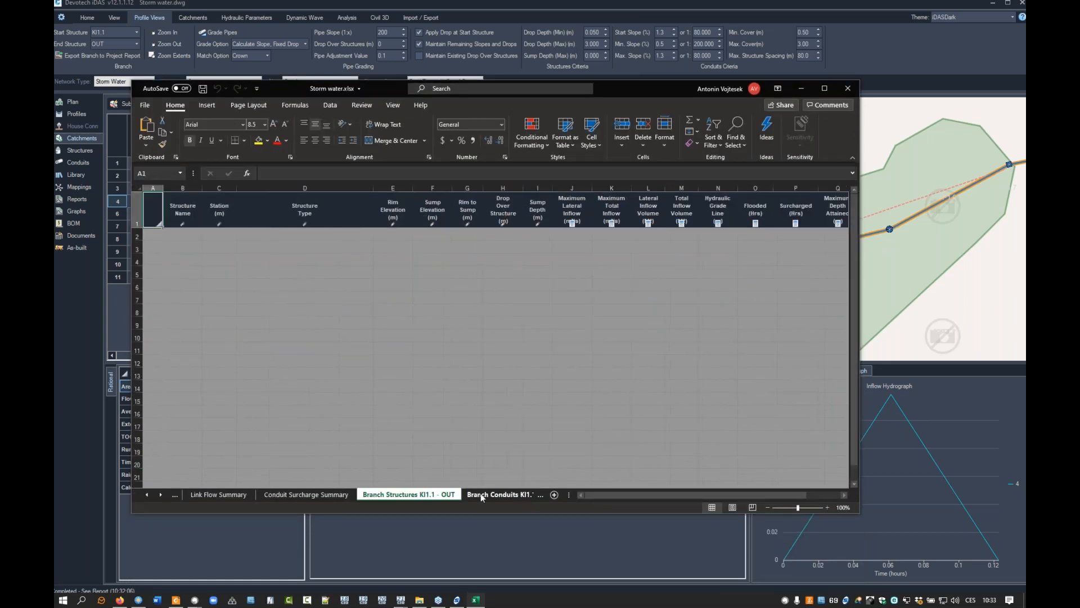
pyautogui.click(350, 295)
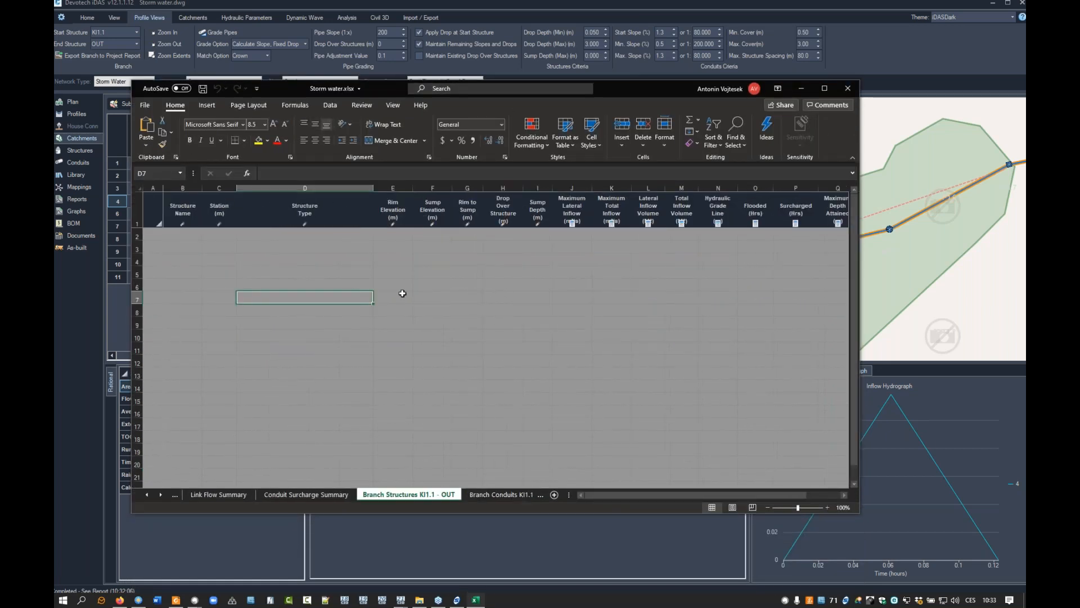
pyautogui.click(802, 89)
# - Check the structure and pipe tables of profile KI1.1 to OUT, and change the profile's start structure to KI2.9
pyautogui.click(77, 114)
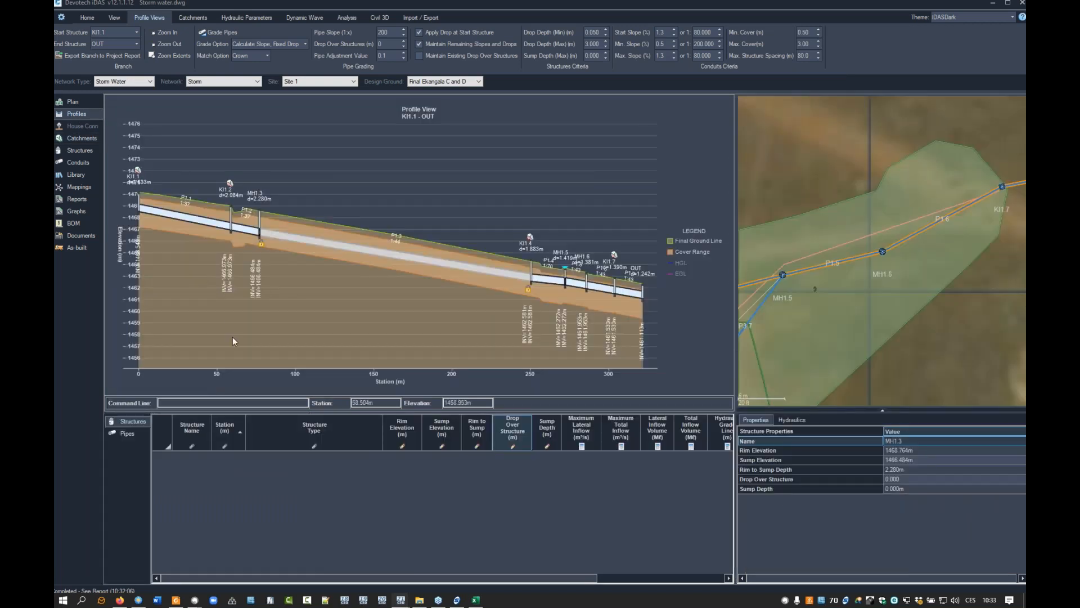
pyautogui.click(128, 433)
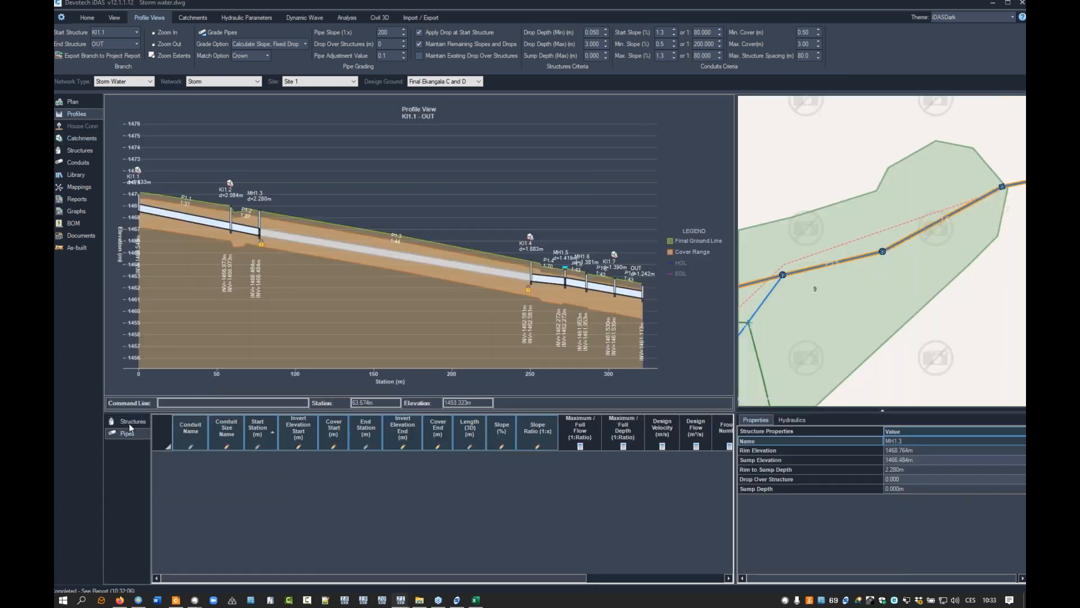
pyautogui.click(130, 425)
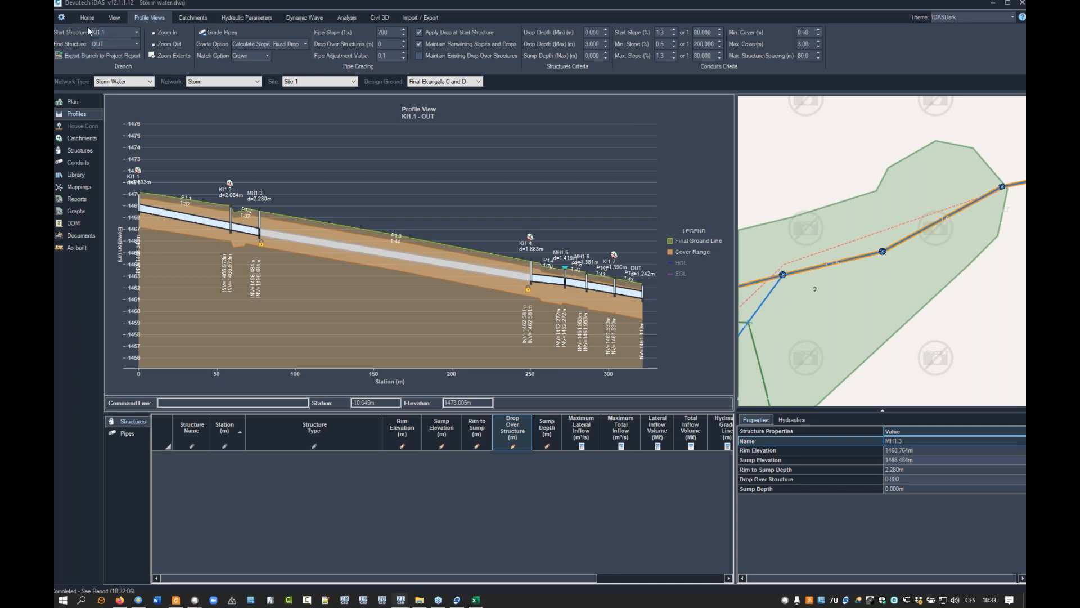
pyautogui.click(135, 33)
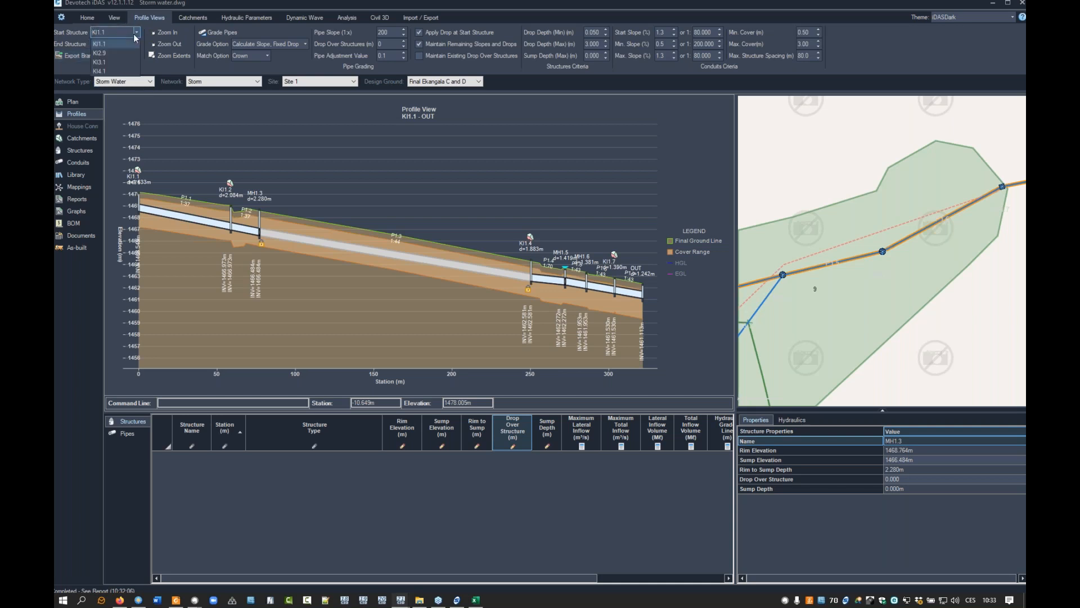
pyautogui.click(110, 52)
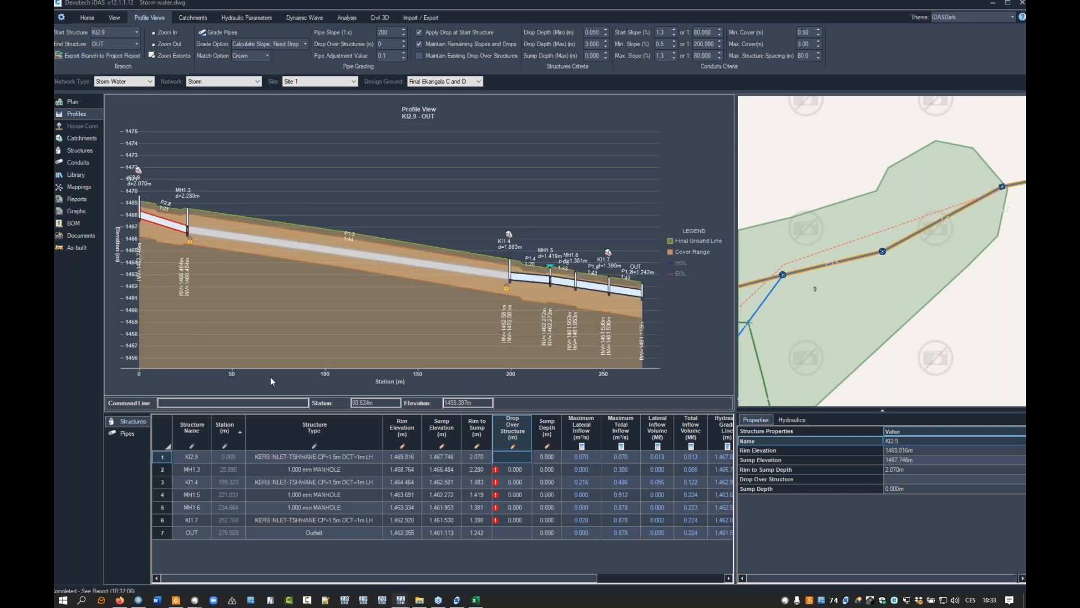
pyautogui.click(307, 323)
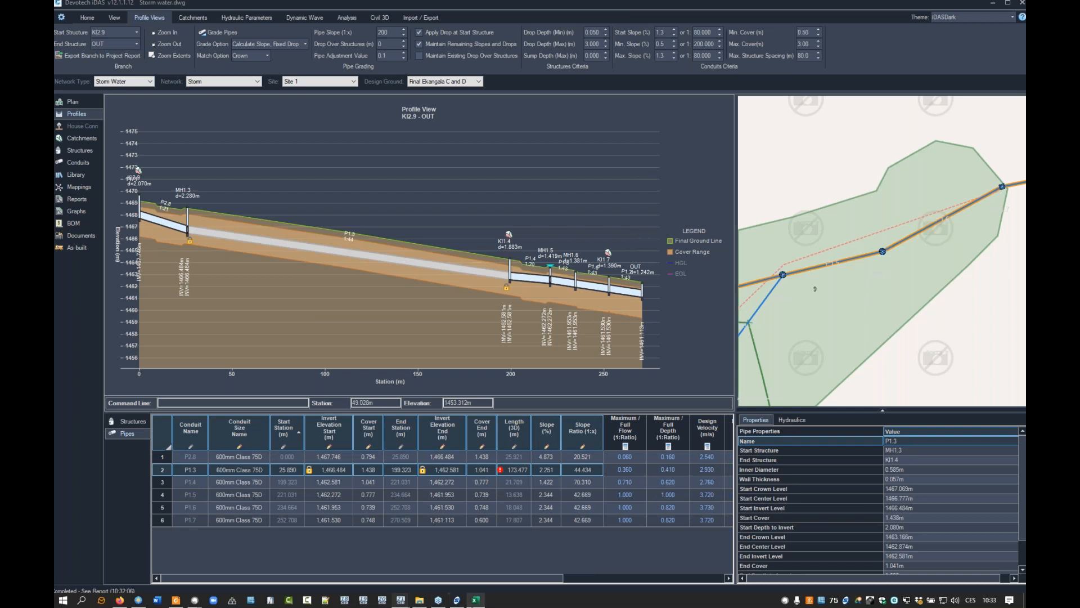
# - Switch to Excel and close the open Storm water.xlsx report workbook
pyautogui.click(475, 600)
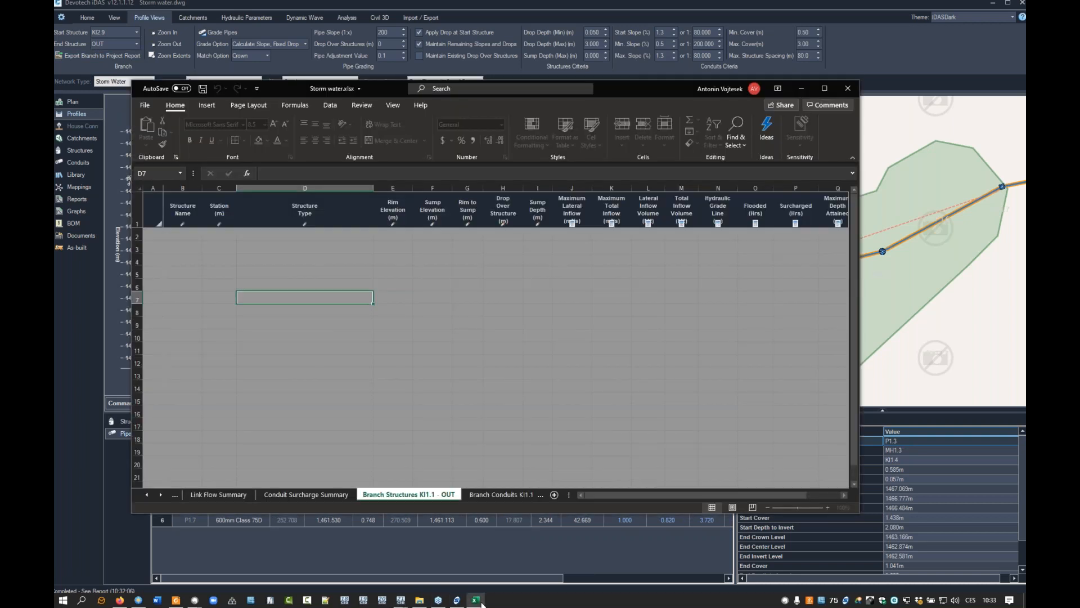
pyautogui.click(847, 89)
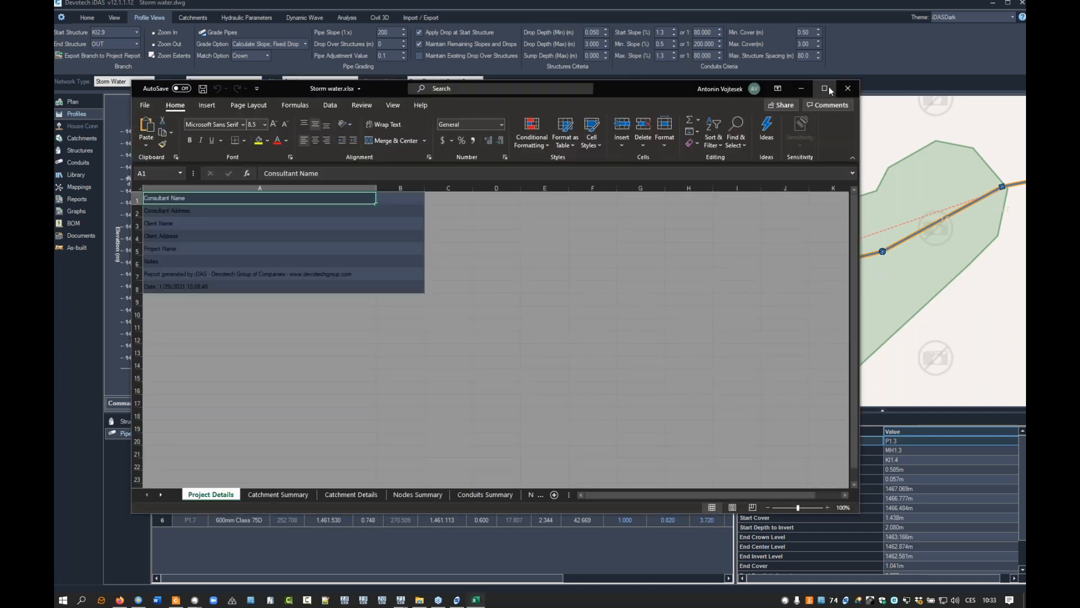
# - Examine the Branch Structures KI2.9 - OUT sheet in the exported Storm water.xlsx report and close the workbook
pyautogui.click(825, 88)
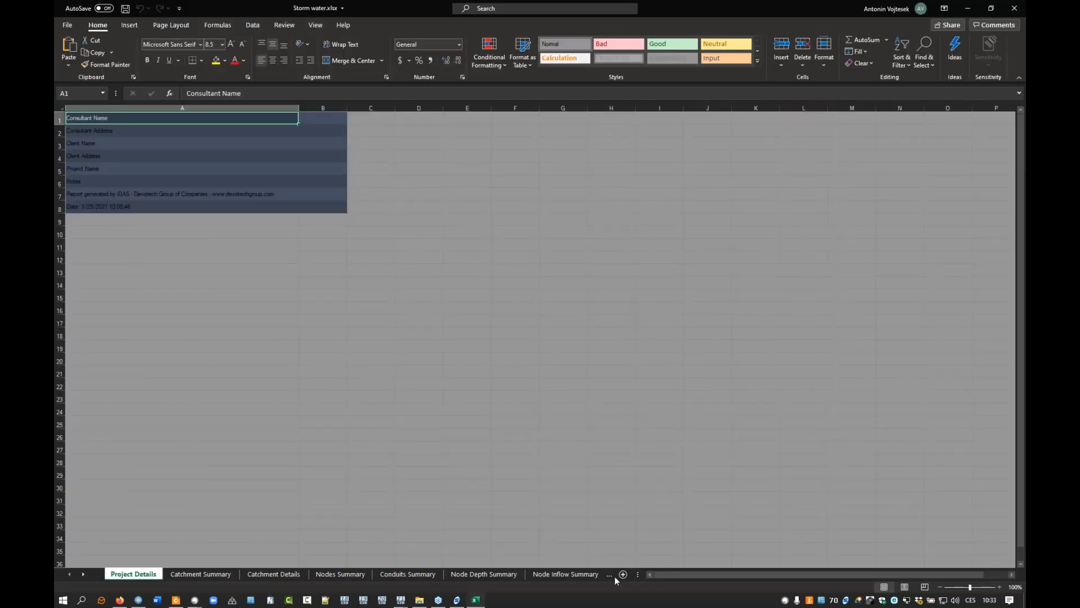
pyautogui.click(609, 574)
pyautogui.click(609, 574)
pyautogui.click(612, 576)
pyautogui.click(613, 577)
pyautogui.click(612, 577)
pyautogui.click(612, 577)
pyautogui.click(612, 576)
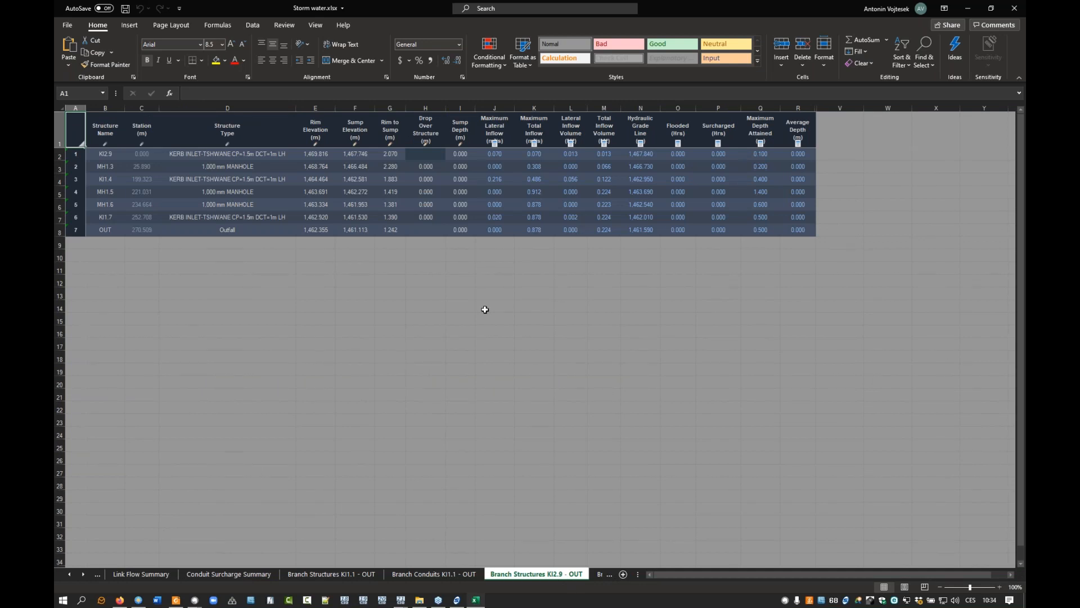
pyautogui.click(1014, 8)
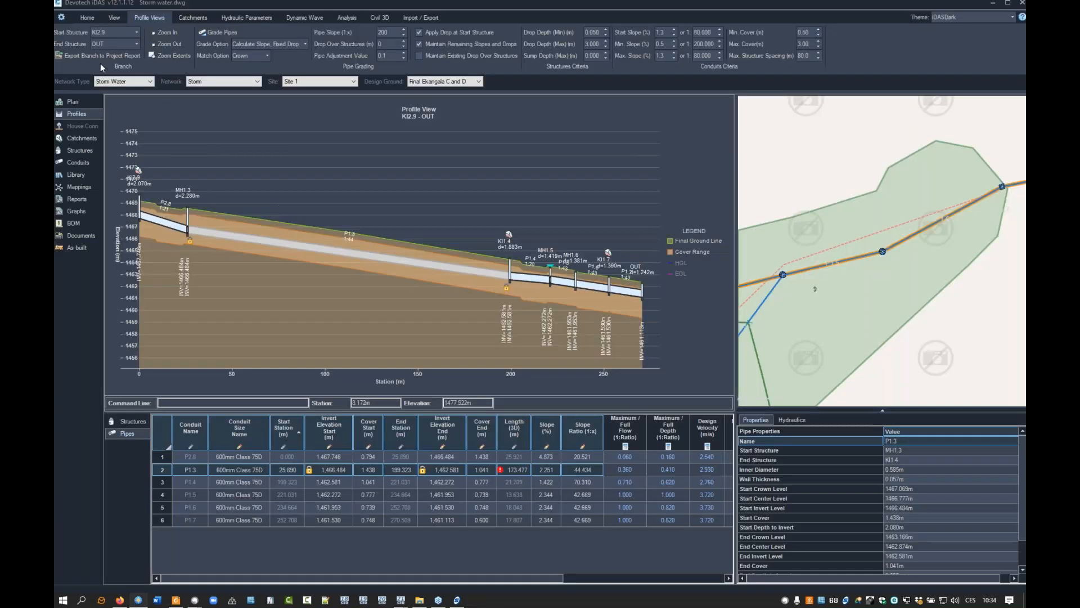
# - Turn off the creation of an Excel report with the analysis
pyautogui.click(347, 18)
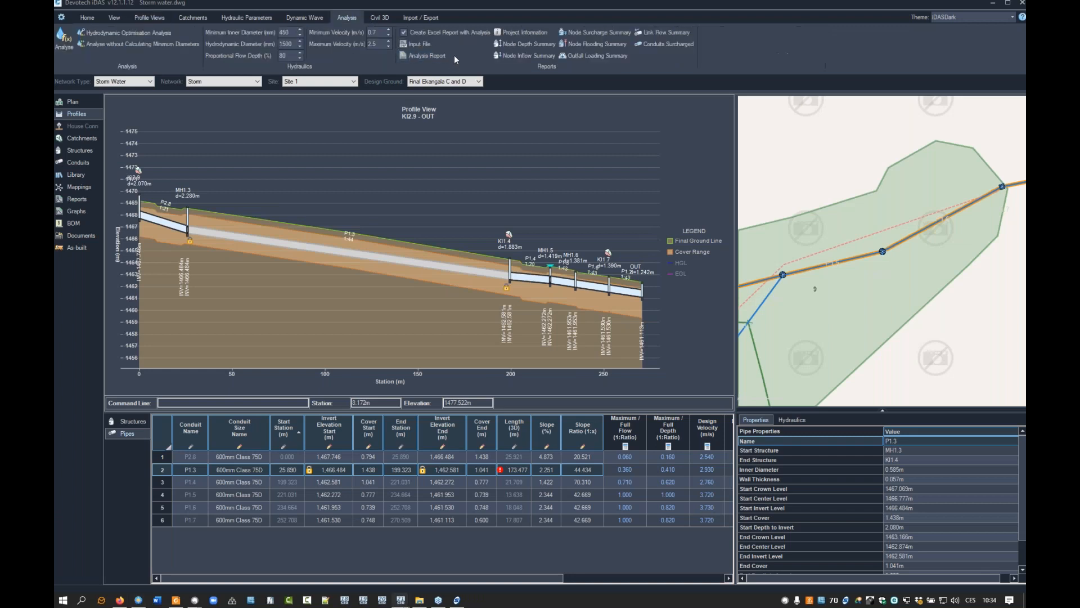
pyautogui.click(416, 35)
# - Open the Analysis Report and skim through its summary sections from start to end
pyautogui.click(77, 200)
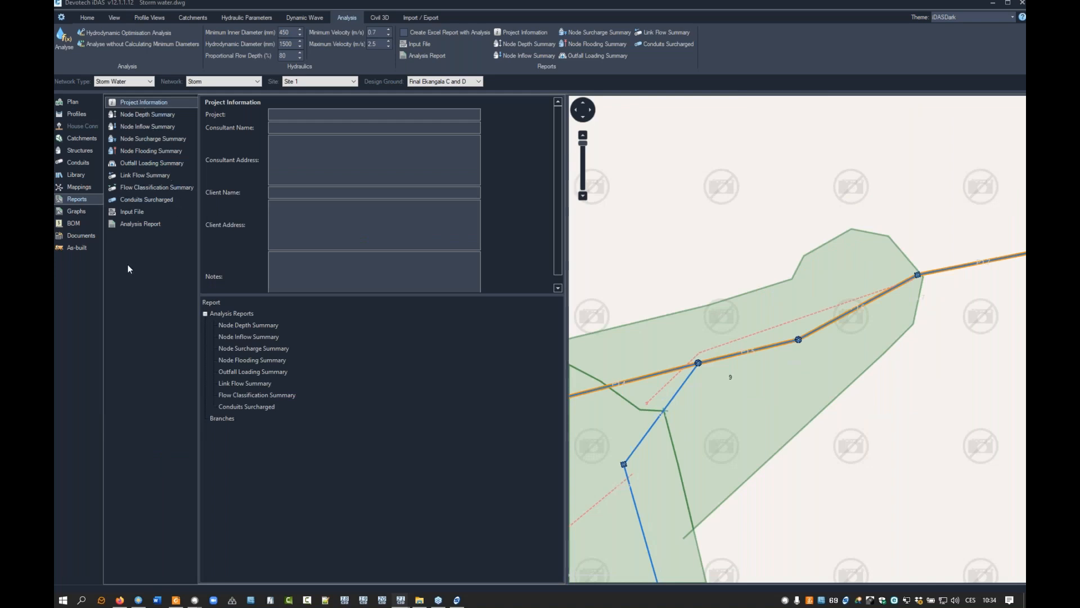
pyautogui.click(135, 225)
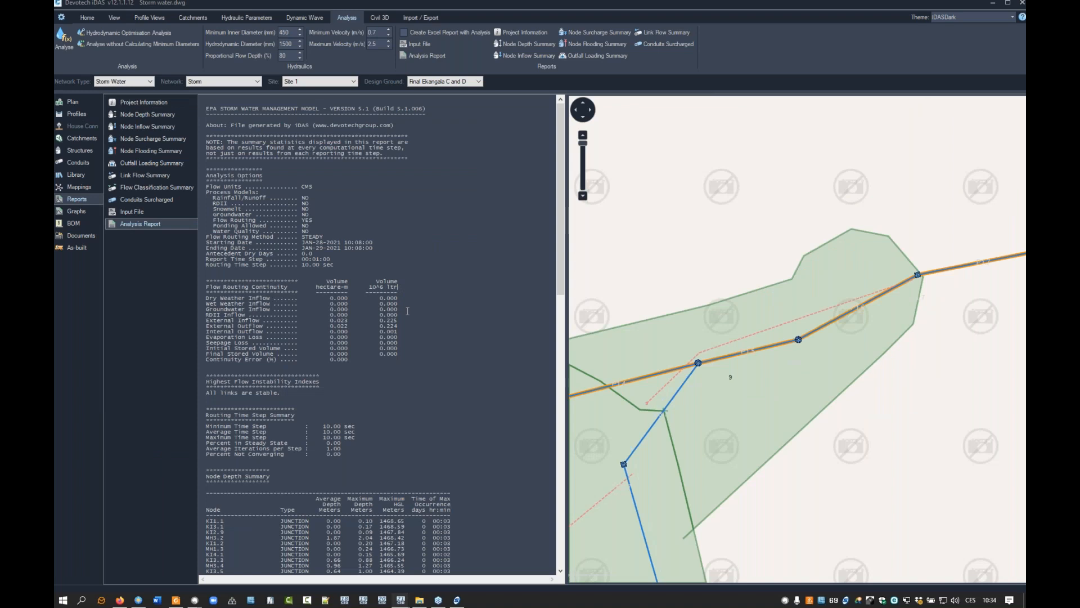
pyautogui.scroll(-5, 414, 341)
pyautogui.scroll(-7, 414, 341)
pyautogui.scroll(10, 394, 356)
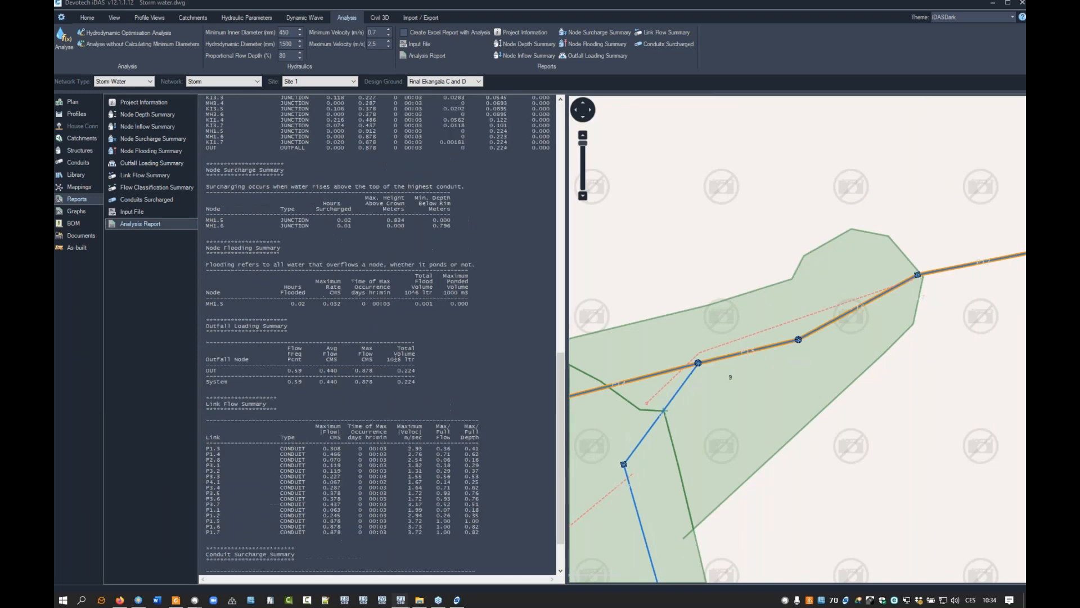
pyautogui.scroll(2, 393, 357)
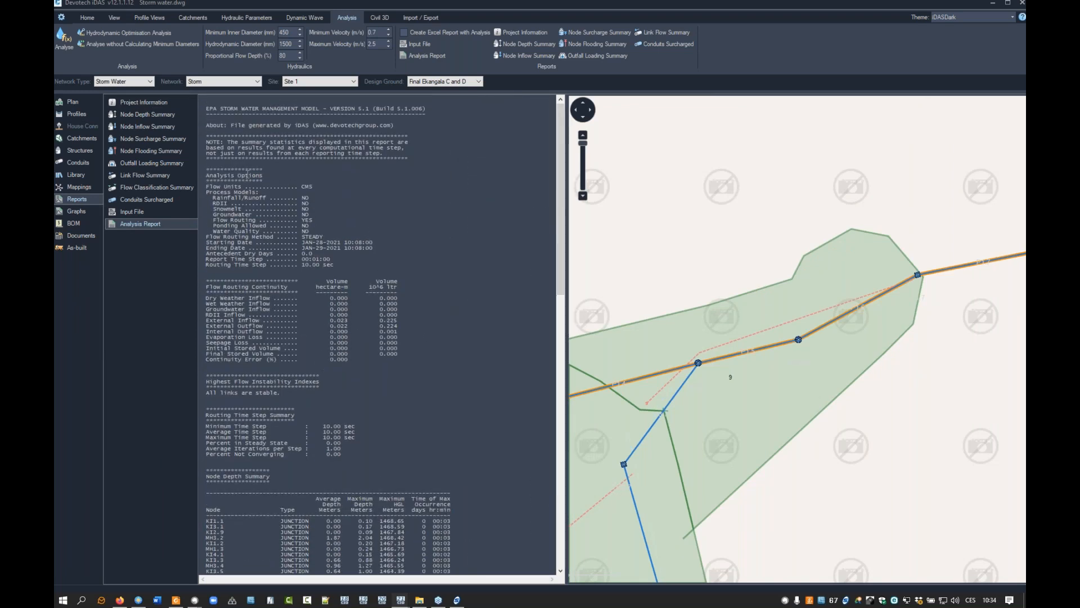
# - Open the Node Depth Summary and sort the nodes by name in descending order
pyautogui.click(148, 122)
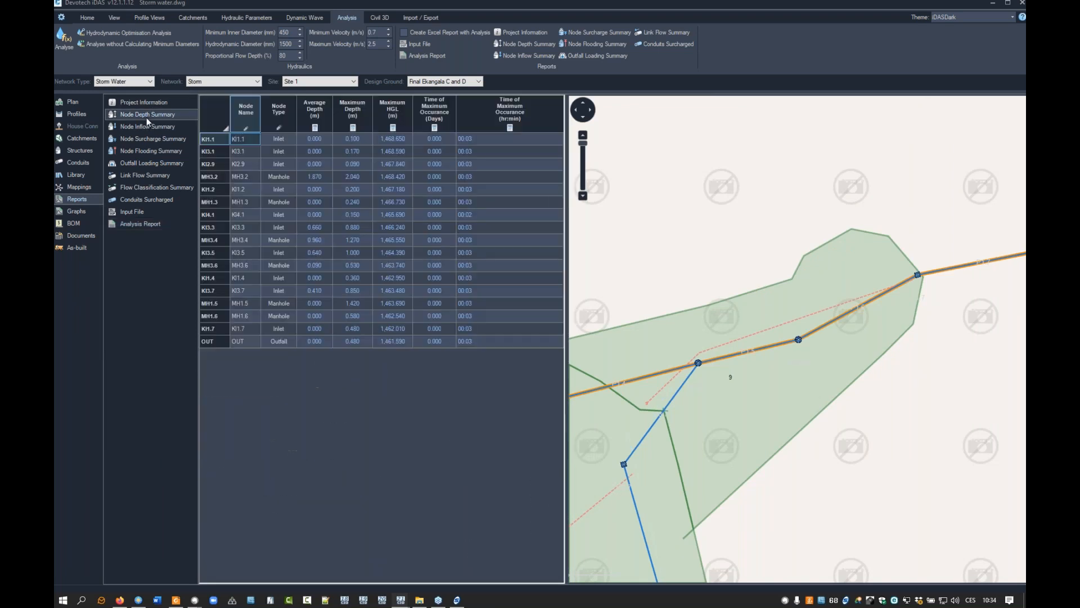
pyautogui.click(247, 115)
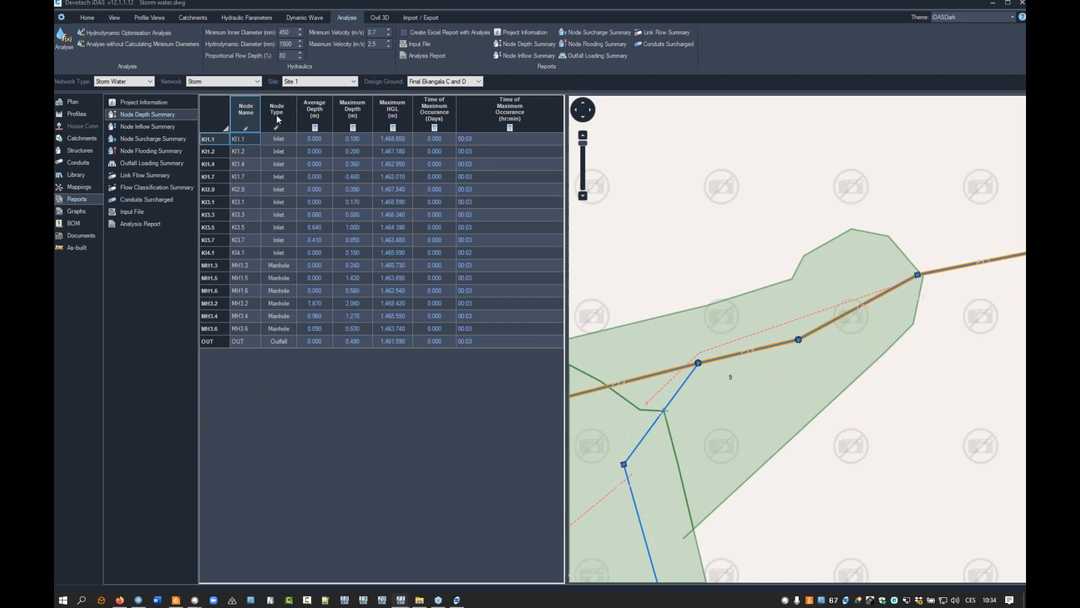
pyautogui.click(248, 114)
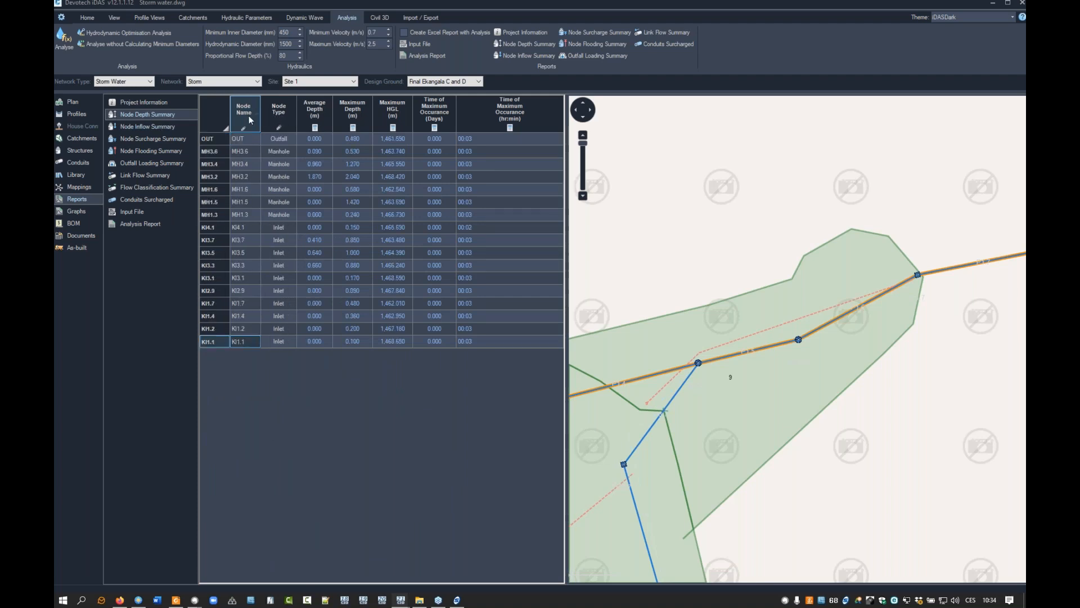
pyautogui.moveTo(660, 393); pyautogui.dragTo(833, 295)
pyautogui.scroll(-3, 832, 295)
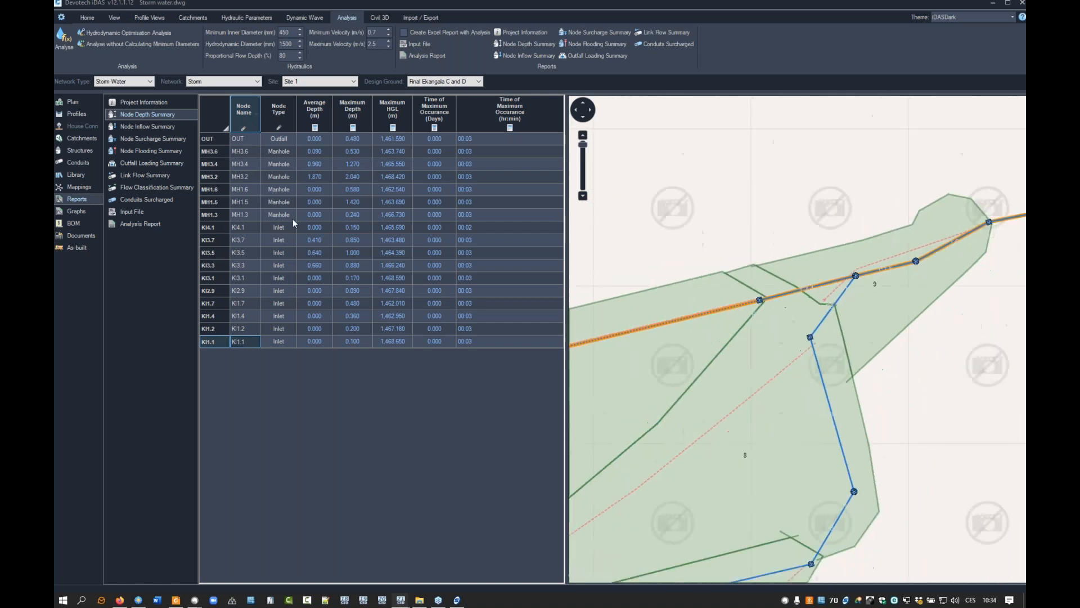
# - Review the Node Surcharge Summary and Conduits Surcharged reports, locating the affected nodes and conduit on the map
pyautogui.click(154, 140)
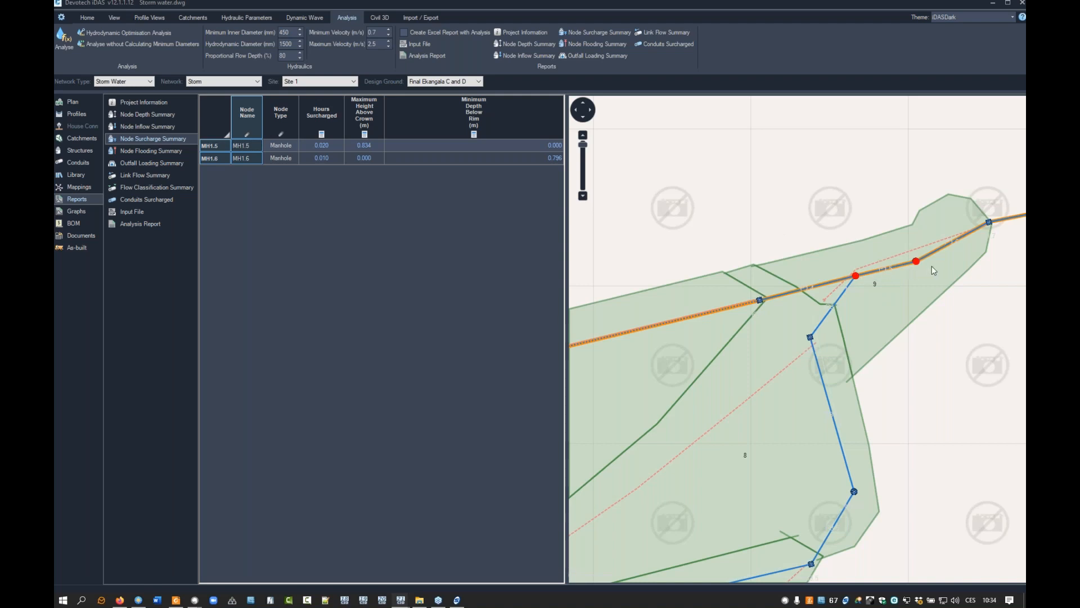
pyautogui.scroll(-2, 794, 262)
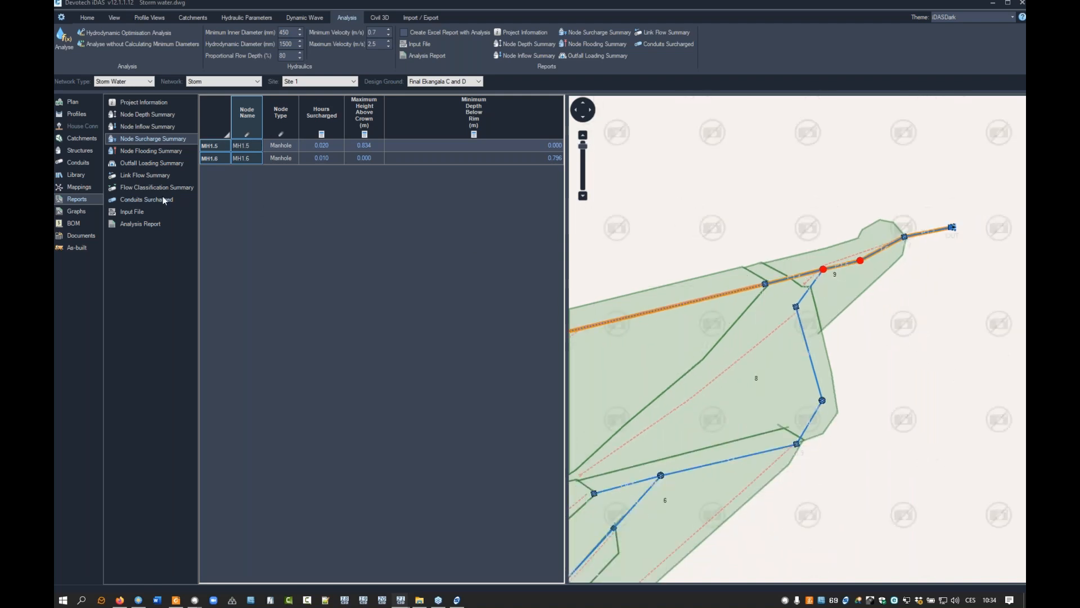
pyautogui.click(146, 200)
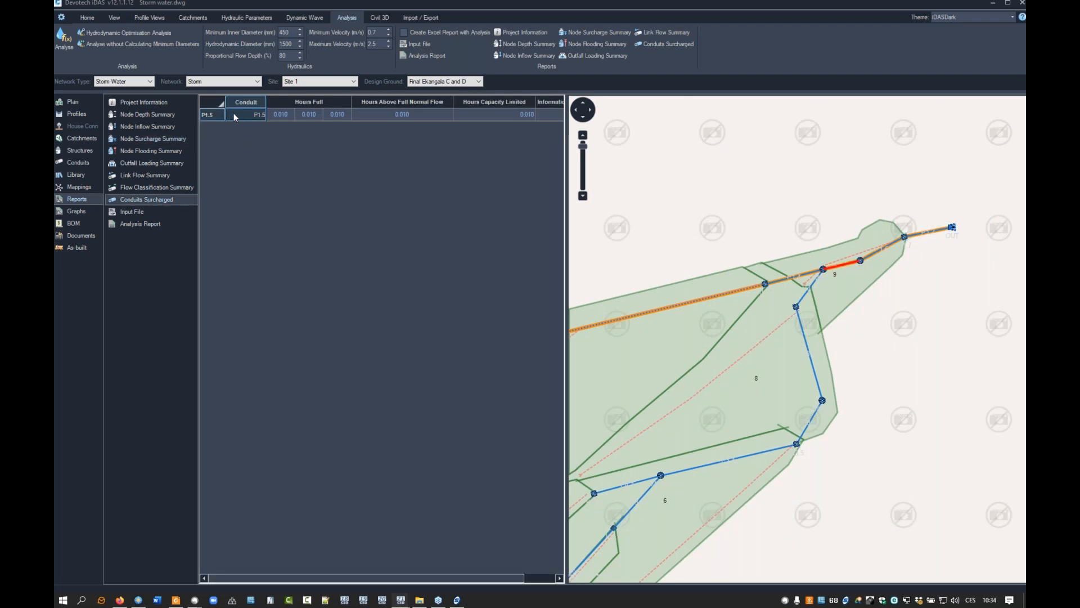
pyautogui.scroll(-2, 849, 276)
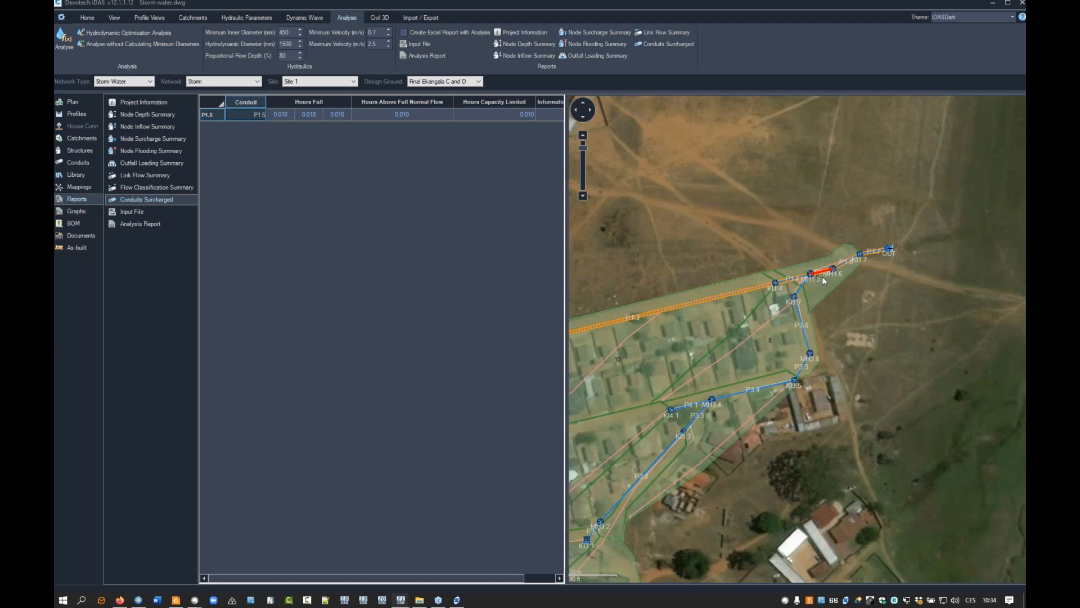
# - Highlight all nodes of the Node Depth Summary on the map, and reduce the selection to inlet KI1.1
pyautogui.click(127, 114)
pyautogui.moveTo(225, 139); pyautogui.dragTo(315, 343)
pyautogui.scroll(-3, 782, 220)
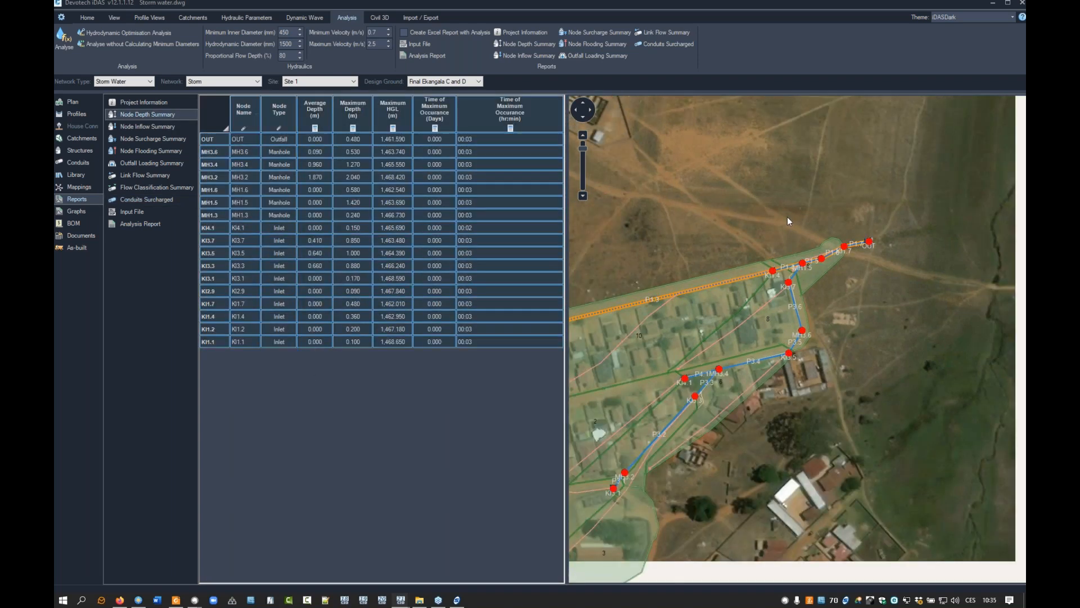
pyautogui.moveTo(753, 408); pyautogui.dragTo(799, 390)
pyautogui.click(323, 344)
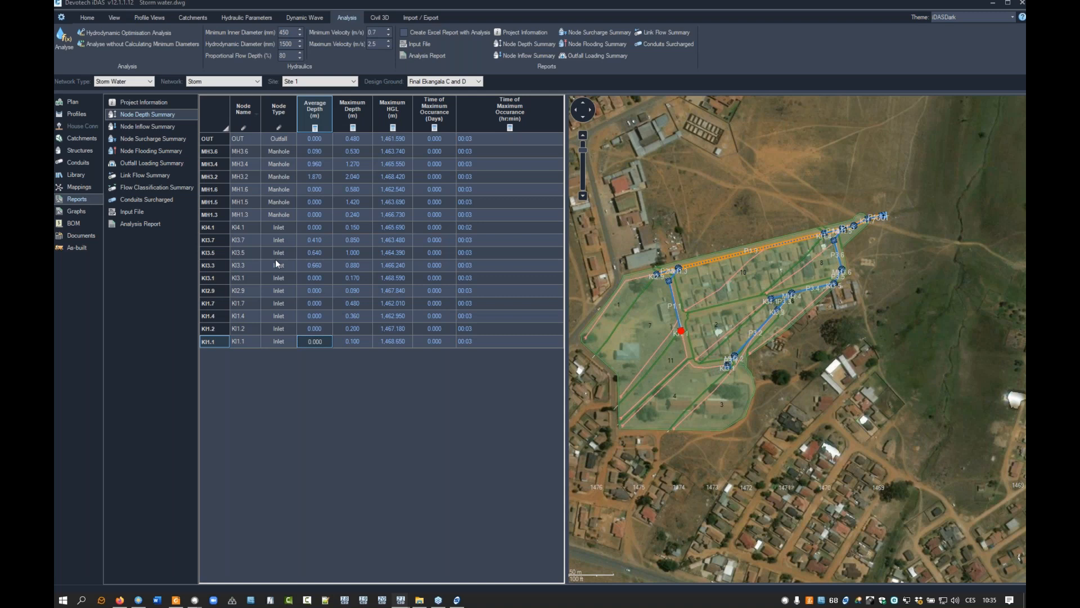
pyautogui.rightClick(278, 176)
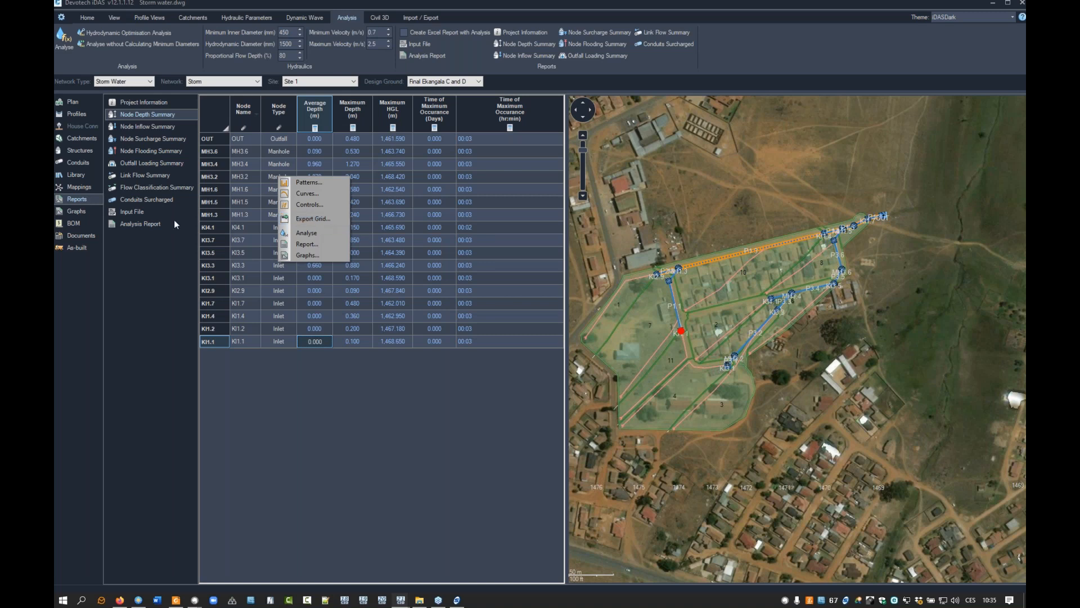
# - Plot the depth graphs of inlet KI1.1 and manhole MH3.2, trimming the end of the time range slightly
pyautogui.click(77, 212)
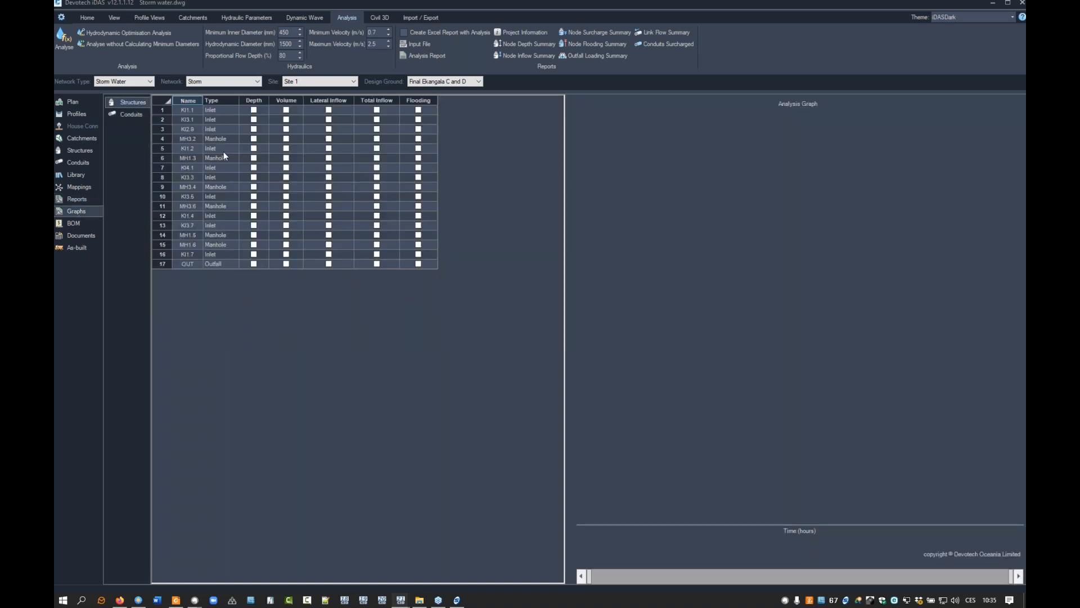
pyautogui.click(254, 110)
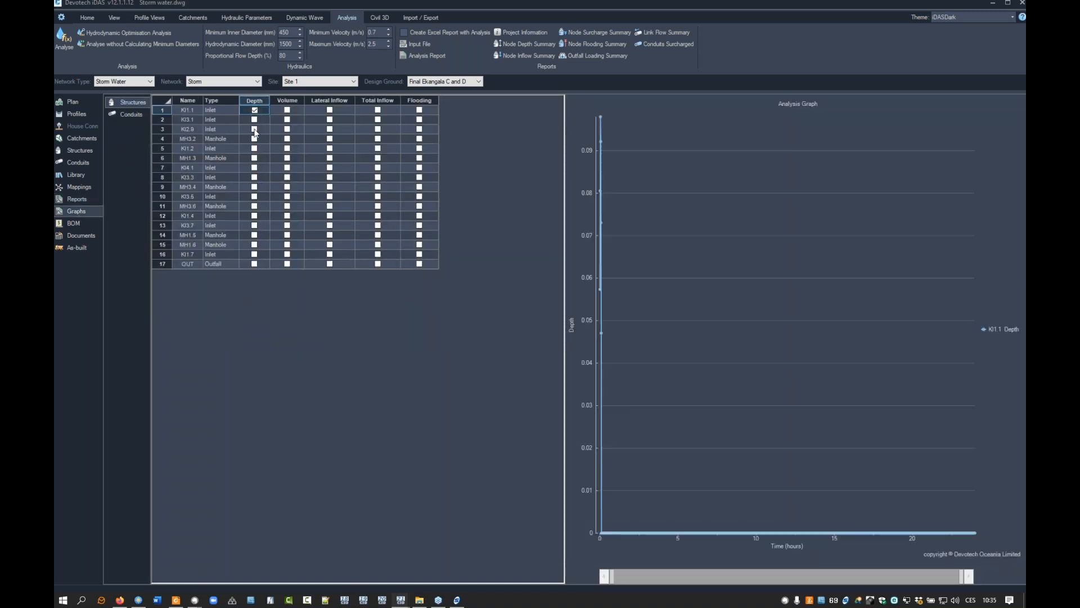
pyautogui.click(254, 138)
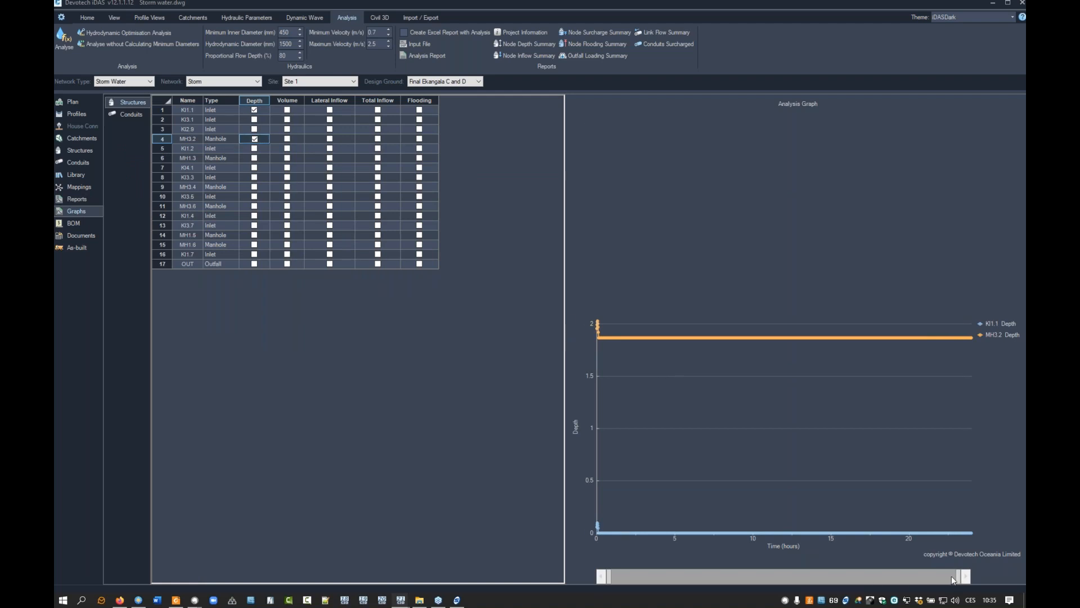
pyautogui.moveTo(957, 577); pyautogui.dragTo(947, 578)
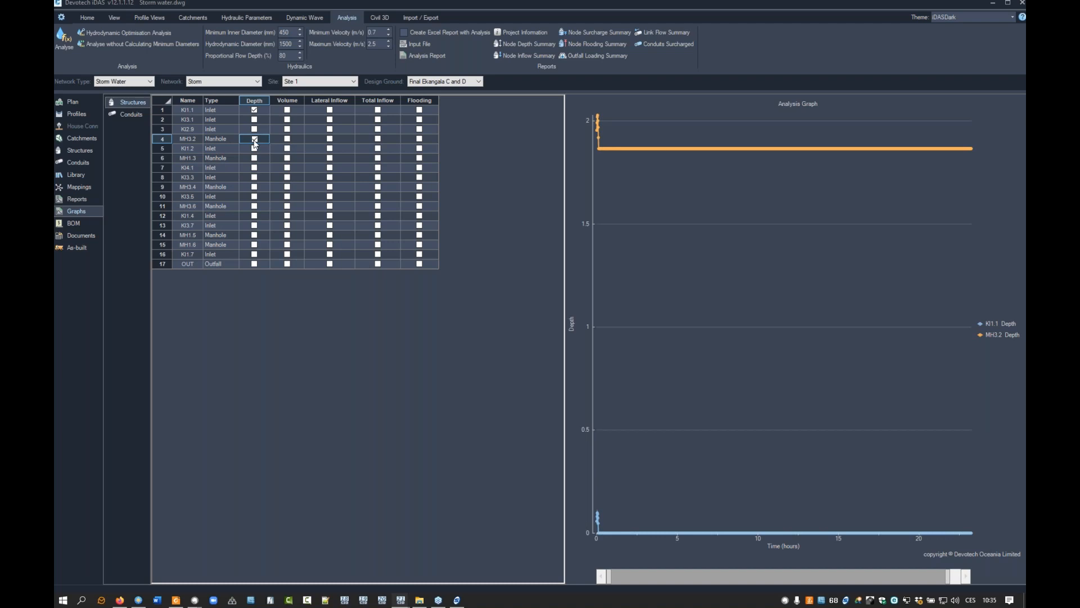
# - Replace the MH3.2 depth curve with the lateral inflow of KI3.1 and narrow the graph to about the first 1.9 hours
pyautogui.click(254, 139)
pyautogui.click(330, 120)
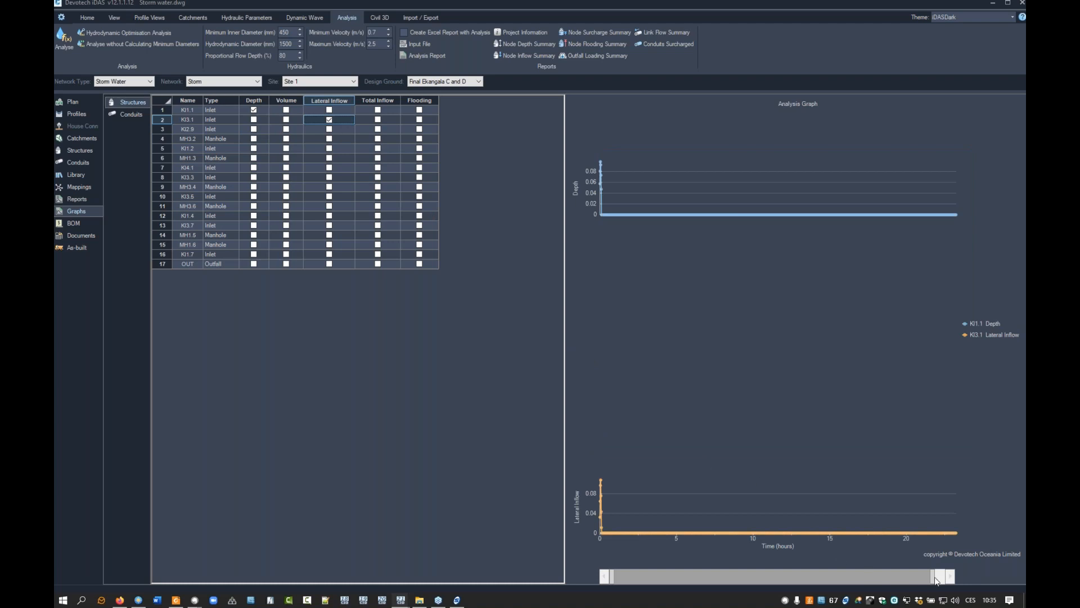
pyautogui.moveTo(934, 580); pyautogui.dragTo(620, 570)
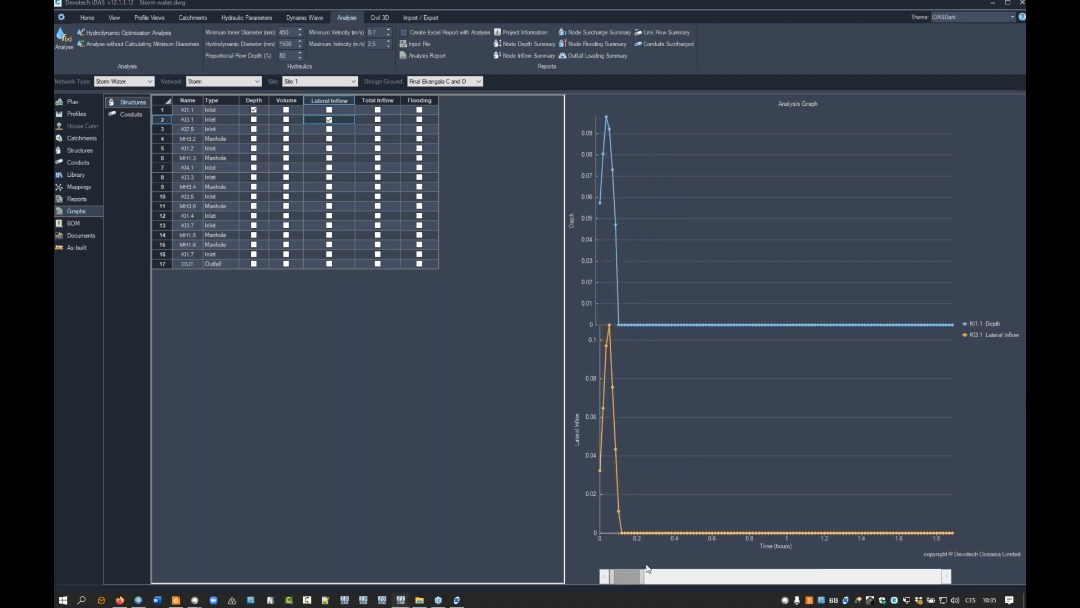
pyautogui.moveTo(607, 434)
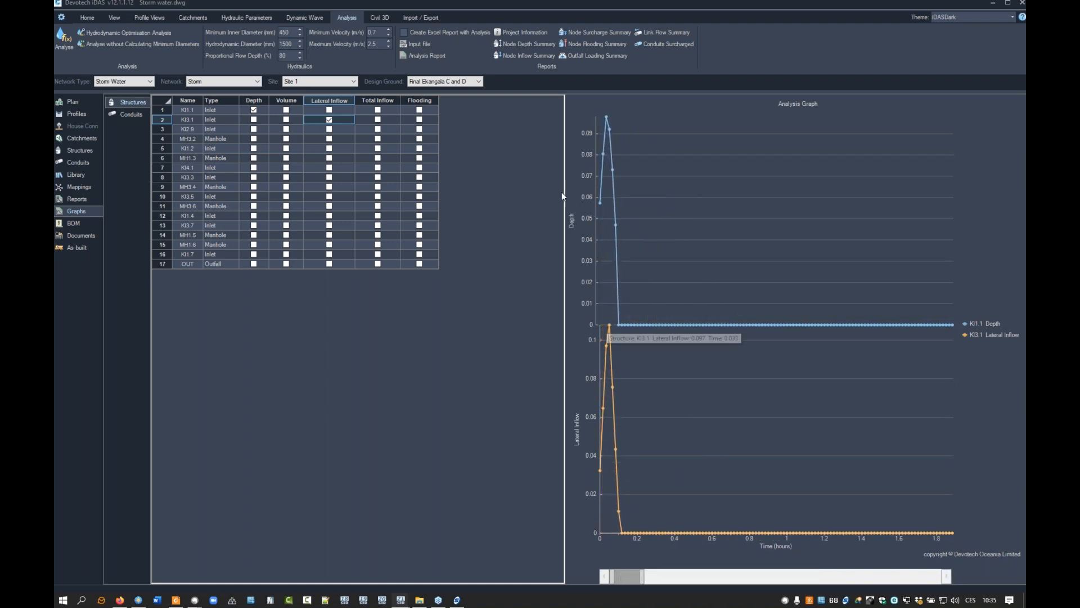
# - Add the flow of conduits P1.3 and P3.1 and the velocity of P3.3, narrowing the graph to about the first 0.5 hours
pyautogui.click(133, 114)
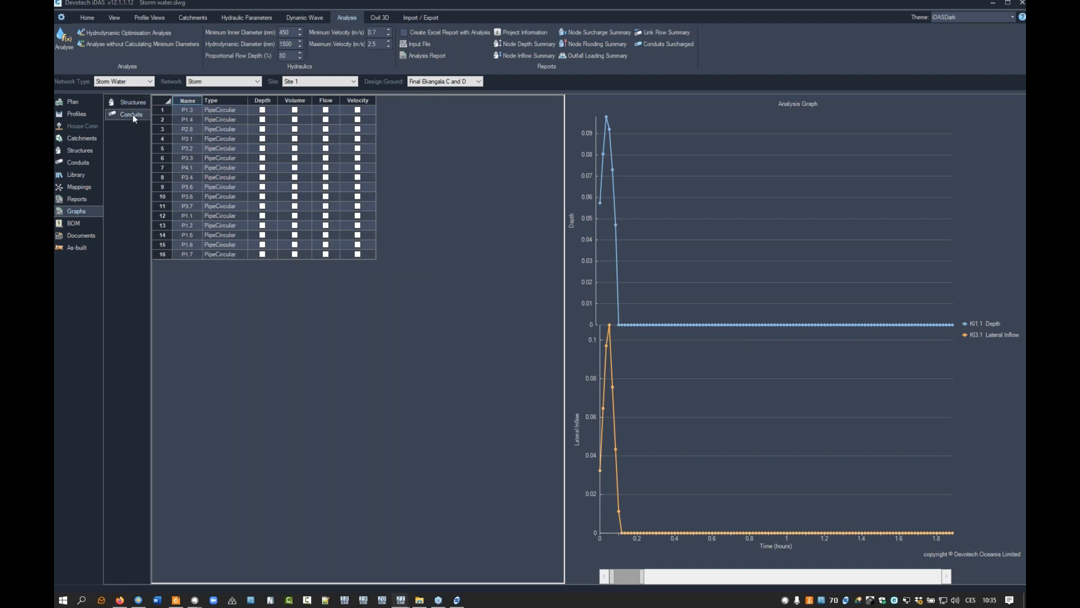
pyautogui.click(325, 110)
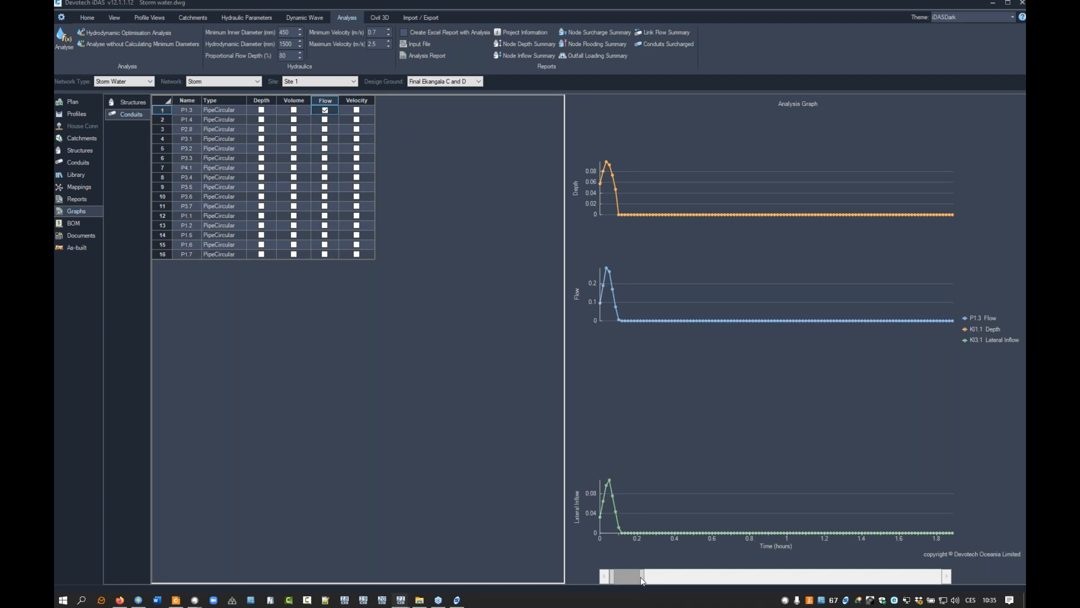
pyautogui.moveTo(643, 580); pyautogui.dragTo(625, 581)
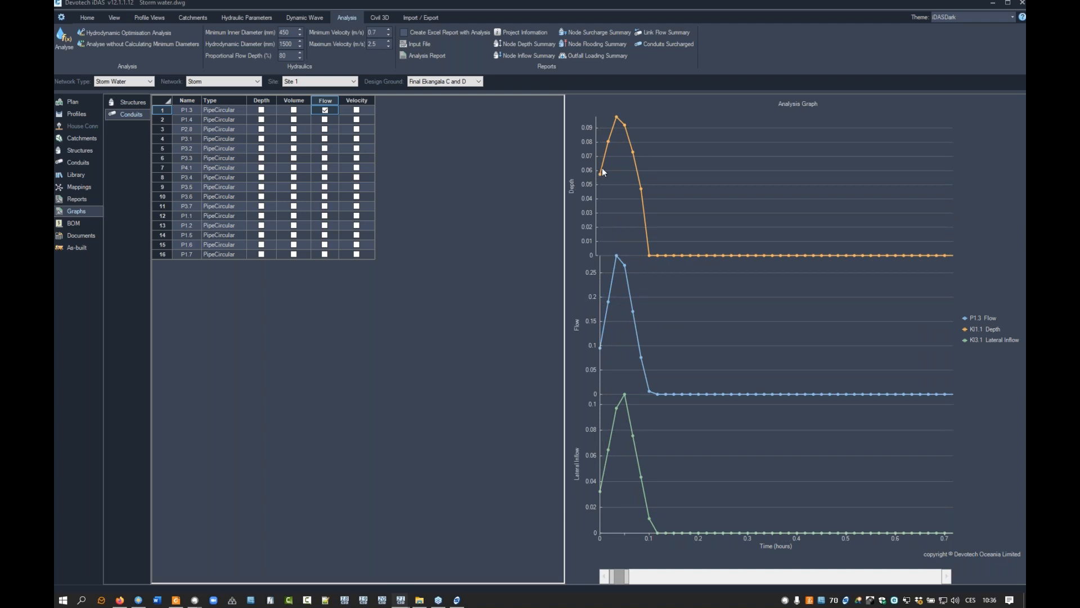
pyautogui.click(324, 138)
pyautogui.click(357, 158)
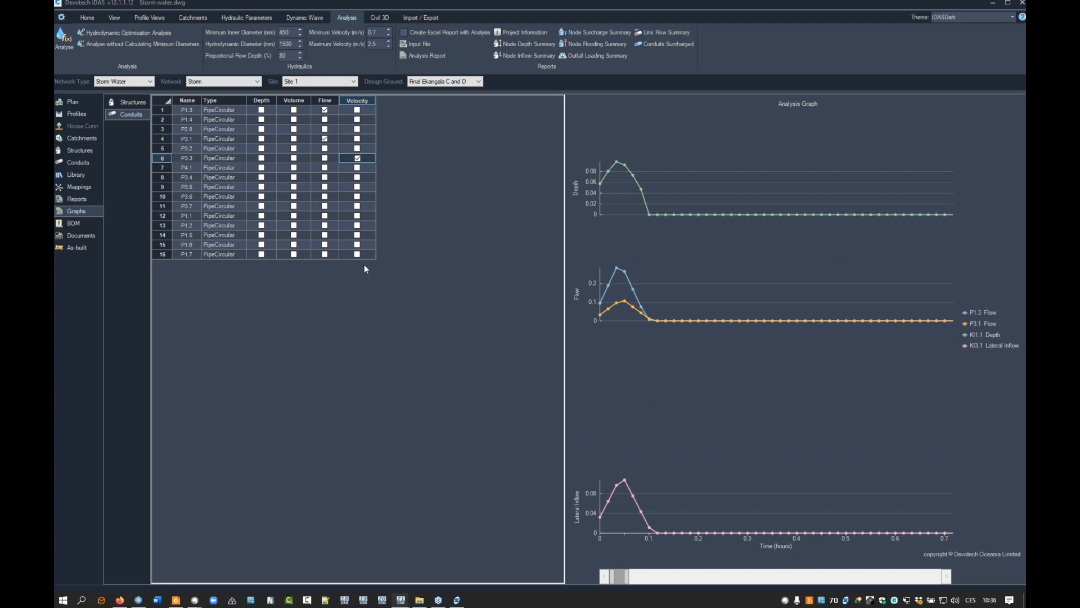
pyautogui.moveTo(626, 577); pyautogui.dragTo(624, 580)
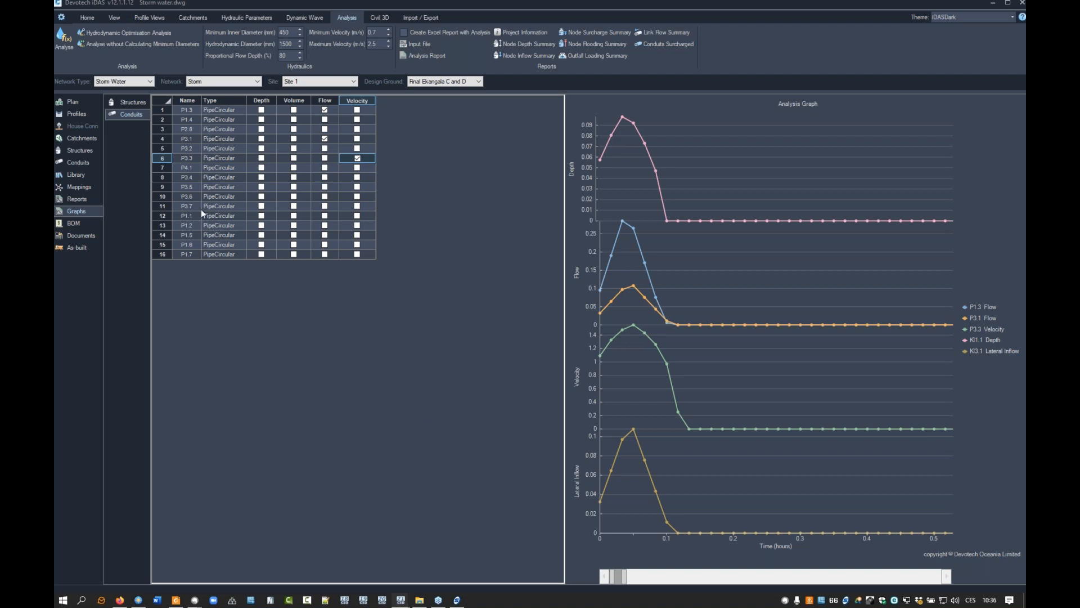
# - Return to the KI2.9 - OUT profile view and enlarge the stretch from KI1.4 to OUT
pyautogui.click(79, 115)
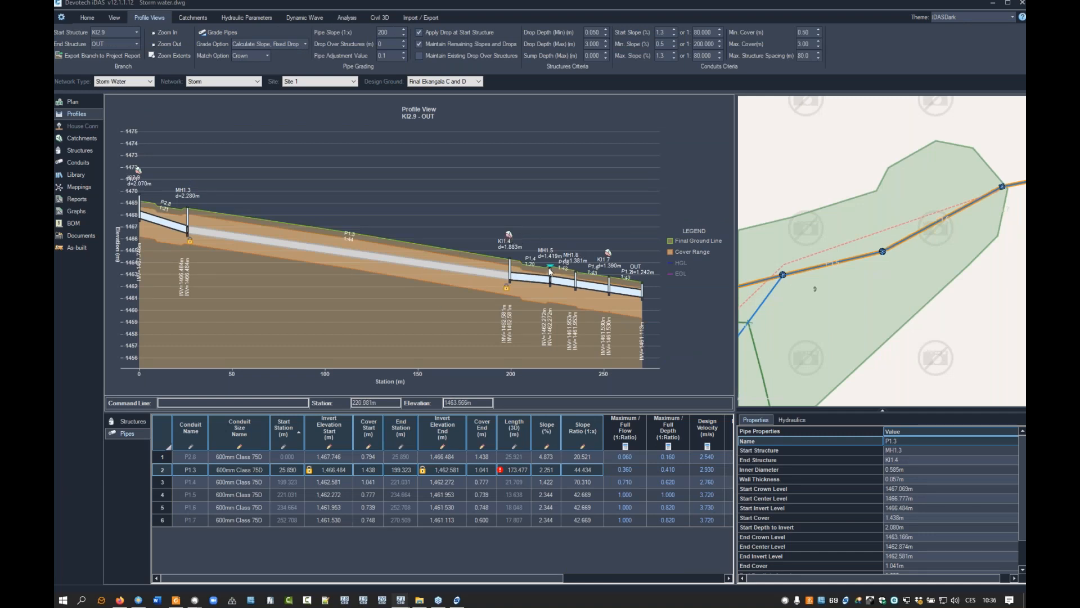
pyautogui.moveTo(477, 206); pyautogui.dragTo(658, 342)
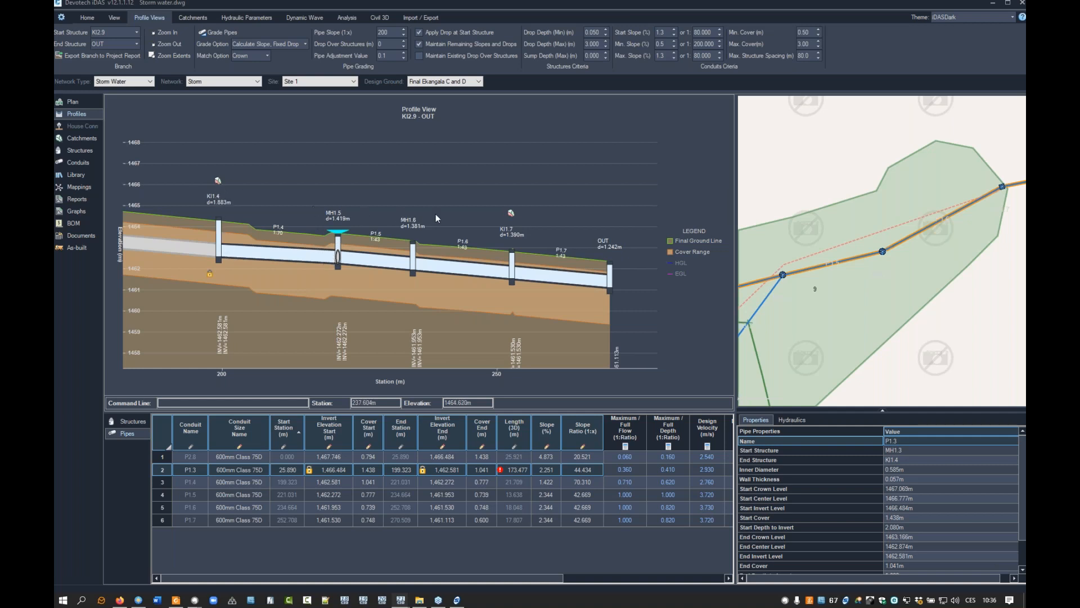
# - Set the inflow of inlet KI3.1 to 0.050 m³/s in the structures' inlet table
pyautogui.doubleClick(493, 197)
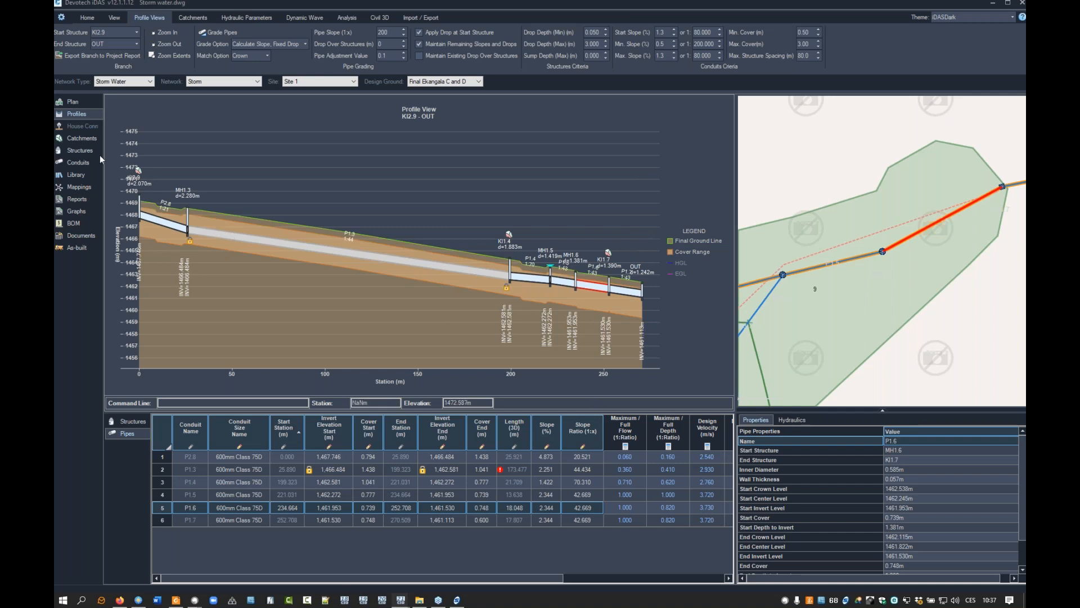
pyautogui.click(84, 151)
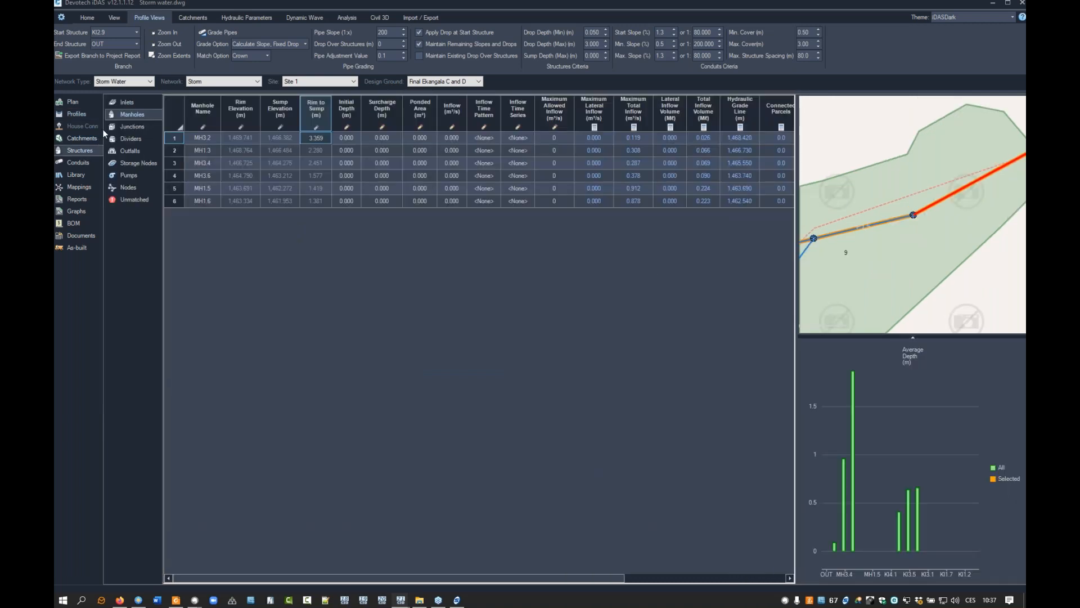
pyautogui.click(126, 102)
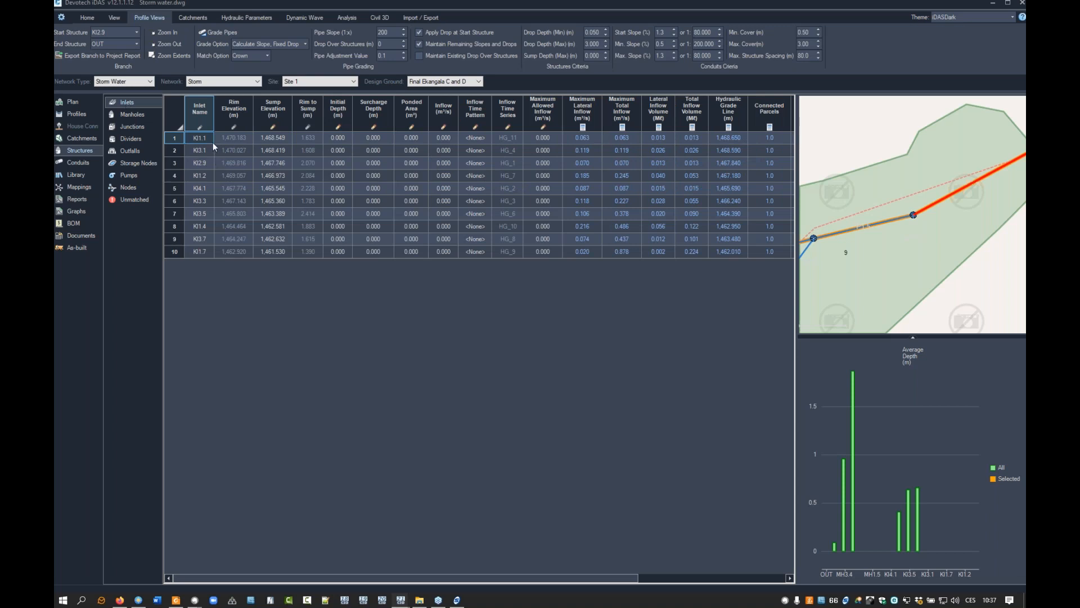
pyautogui.click(200, 151)
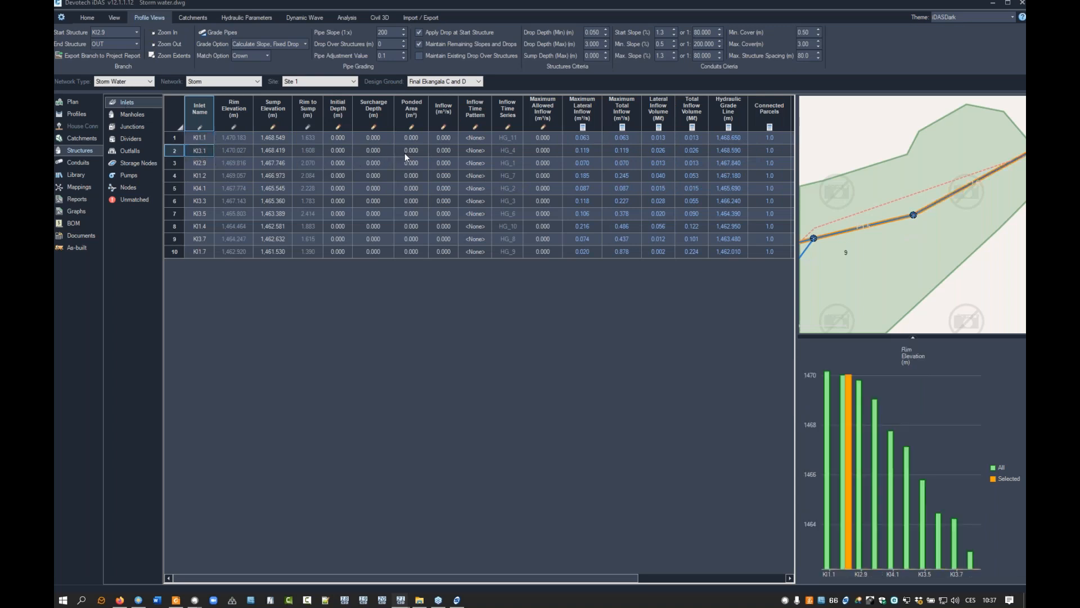
pyautogui.doubleClick(439, 151)
pyautogui.click(447, 150)
pyautogui.press('Return')
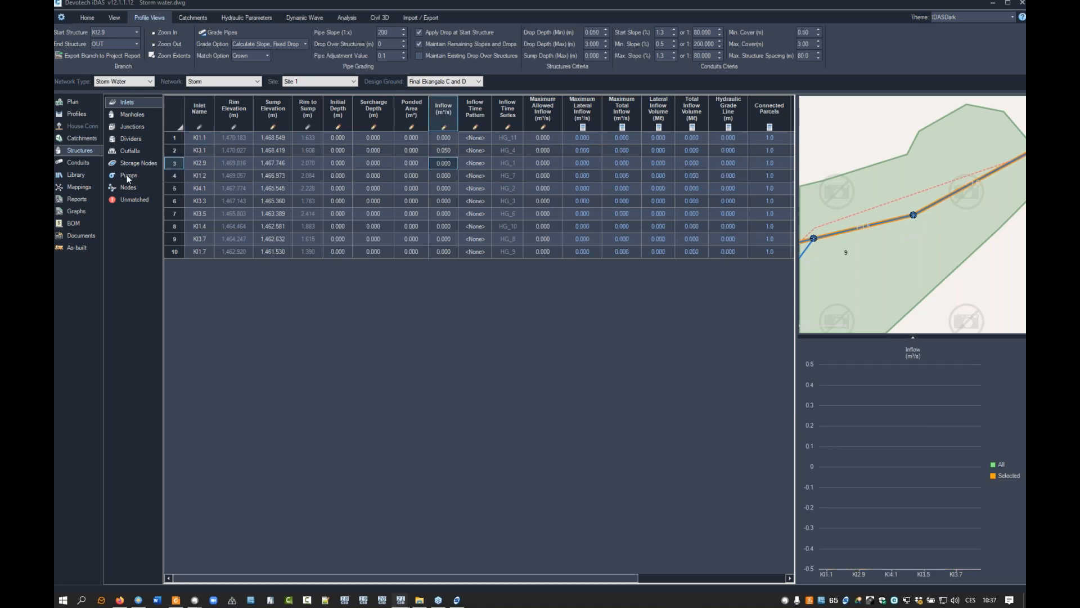
# - Set the inflow of manhole MH1.3 to 0.060 m³/s
pyautogui.click(127, 115)
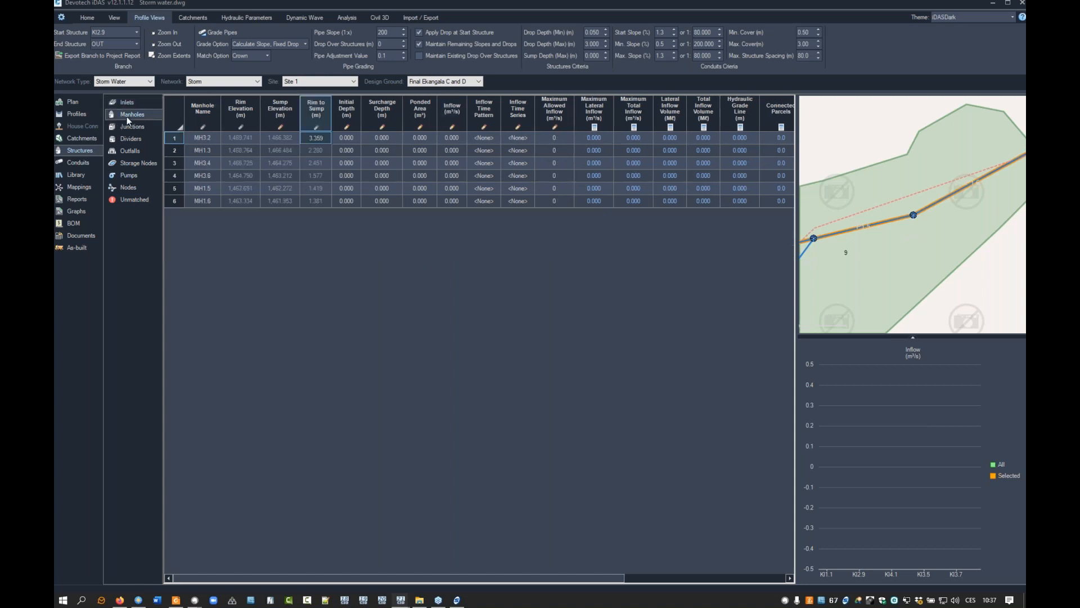
pyautogui.click(203, 150)
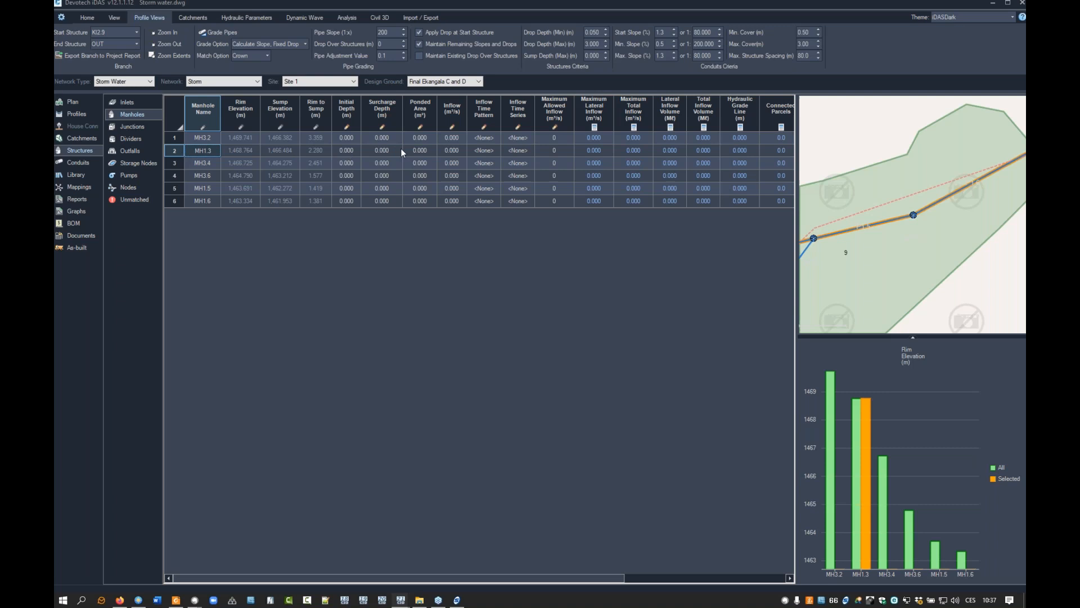
pyautogui.click(451, 150)
pyautogui.click(457, 150)
pyautogui.write('6')
pyautogui.press('Return')
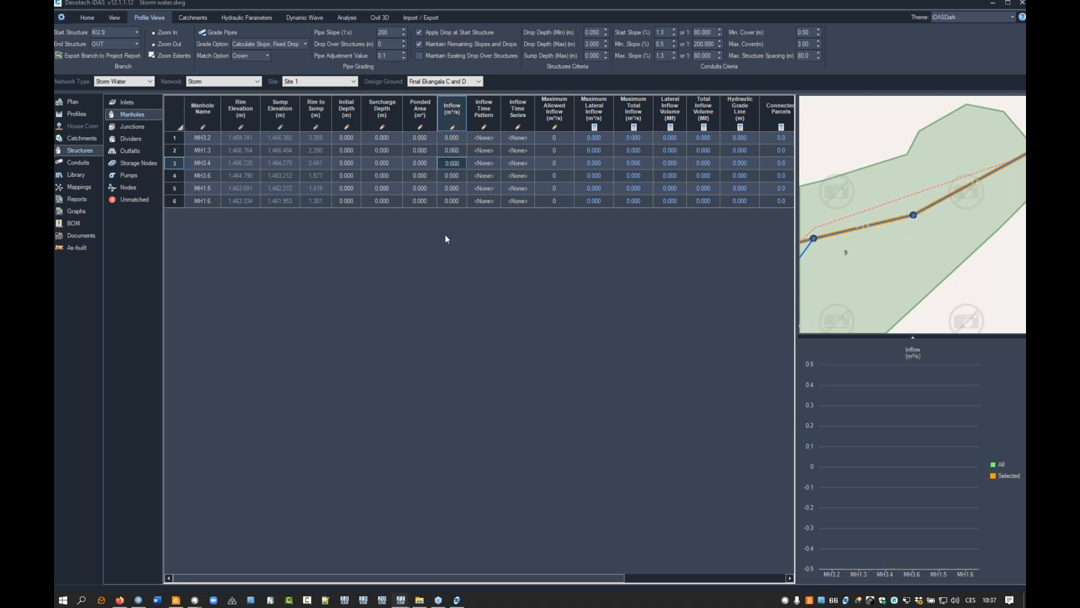
# - Run the storm water network analysis with the changed inflows
pyautogui.rightClick(422, 173)
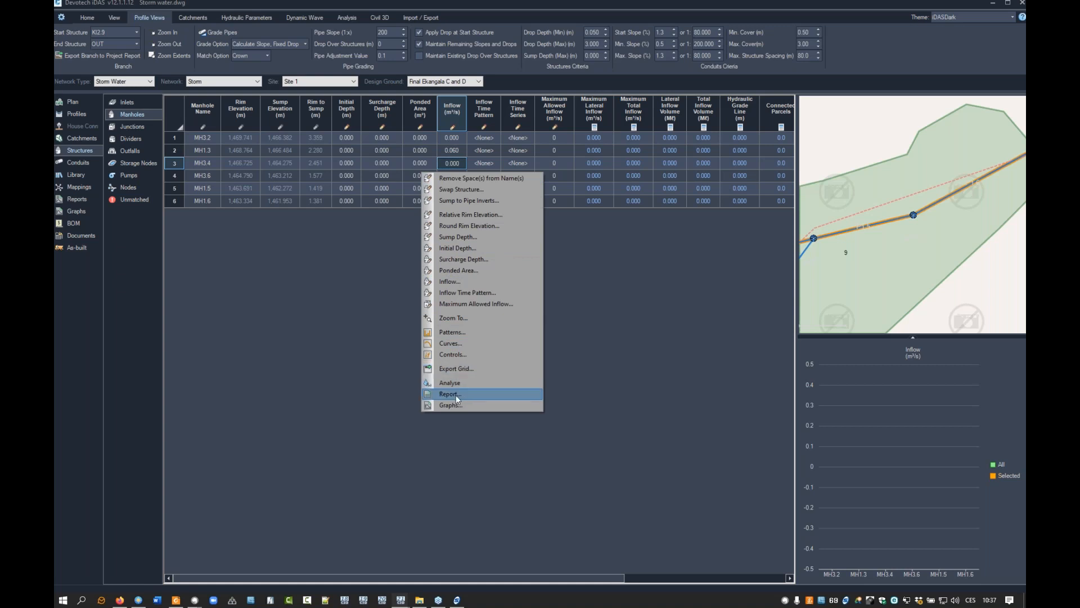
pyautogui.click(450, 382)
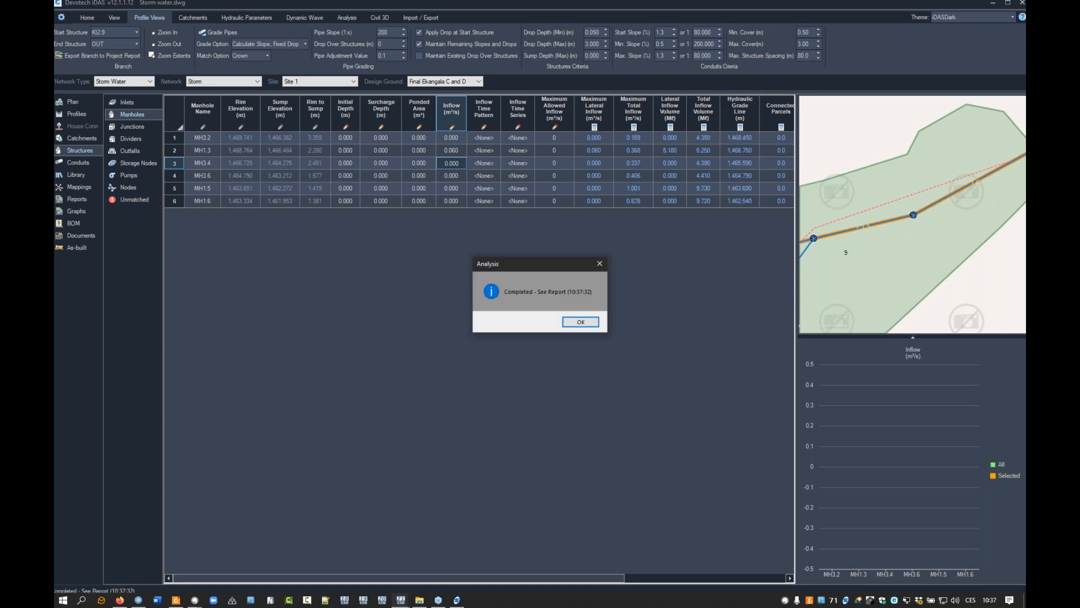
pyautogui.click(579, 322)
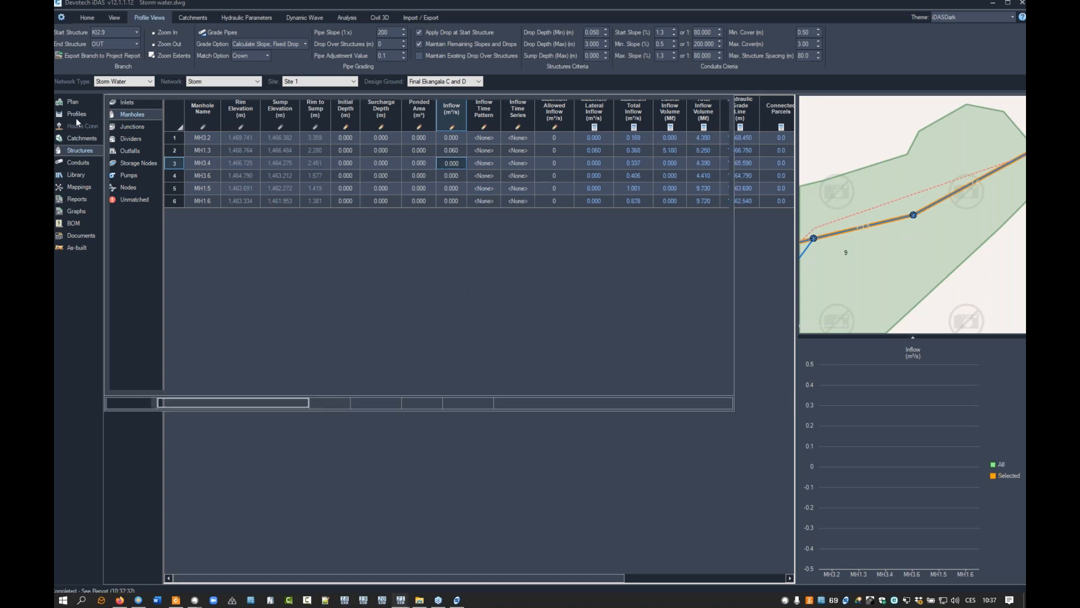
# - Display the branch profile view from KI1.1 to OUT
pyautogui.click(76, 115)
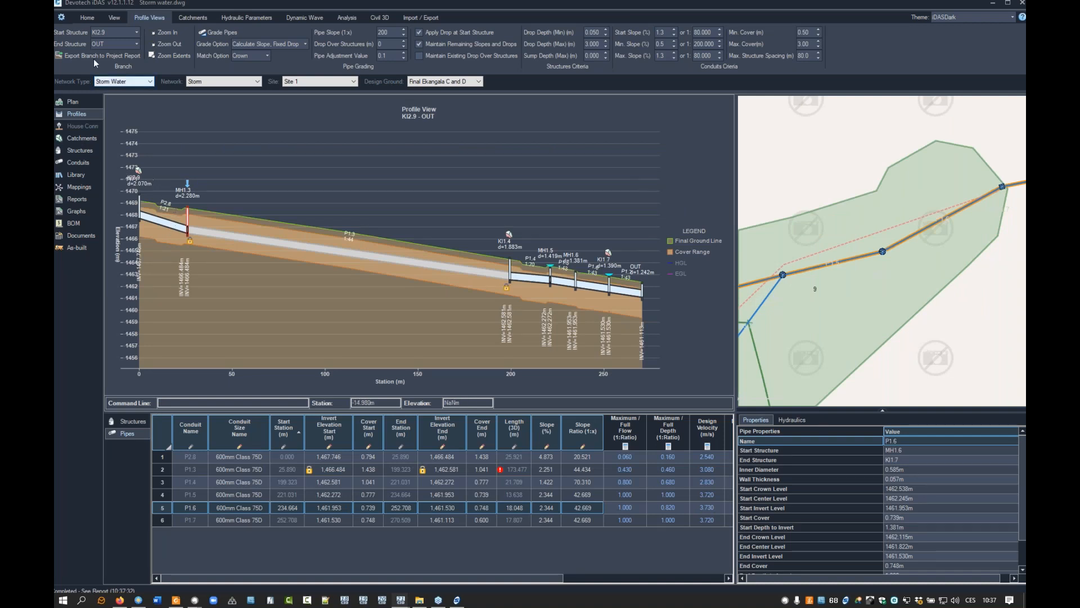
pyautogui.click(136, 32)
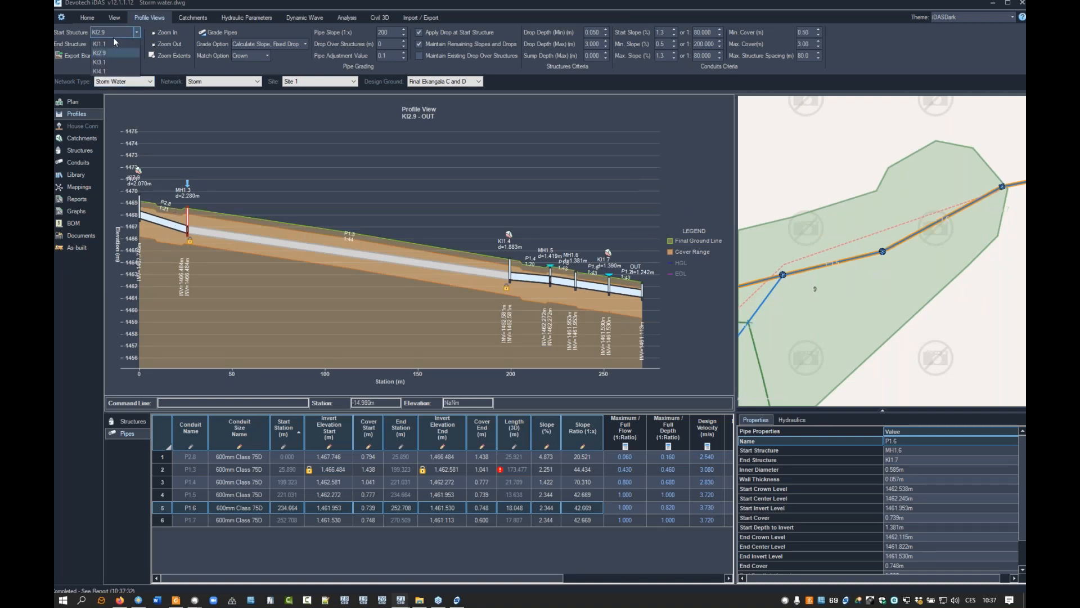
pyautogui.click(112, 43)
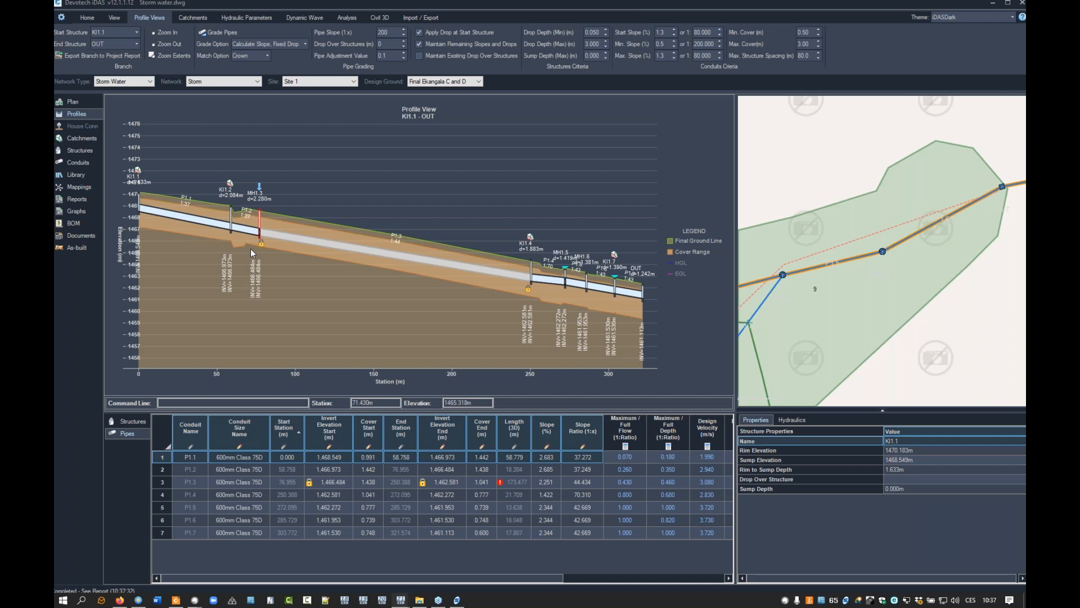
# - Check inlet KI3.1 in the inlet table and show the KI3.1 - OUT profile enlarged around KI3.1 and MH3.2
pyautogui.click(79, 150)
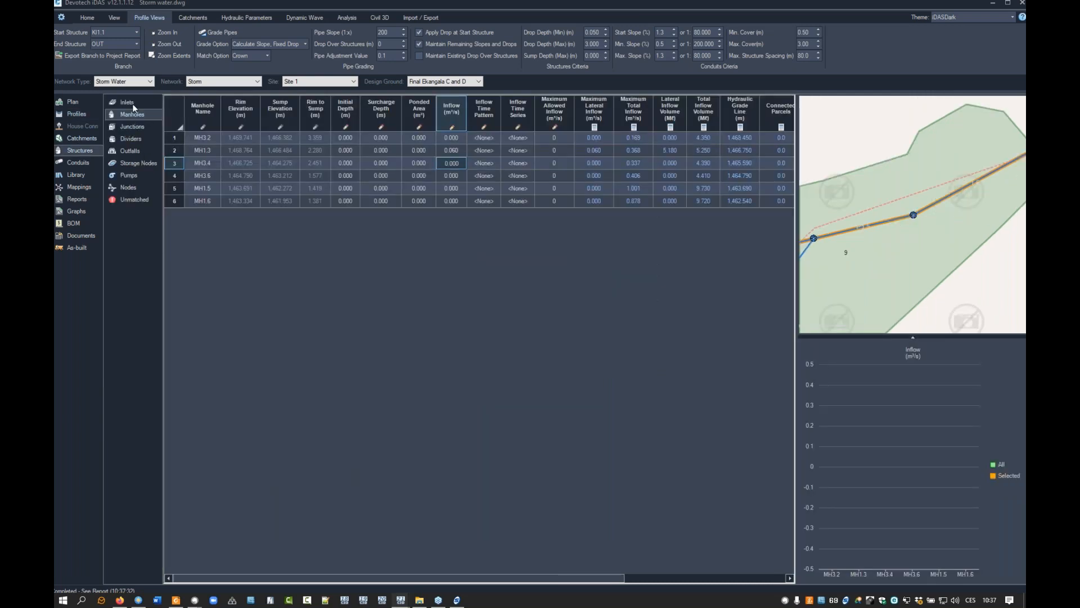
pyautogui.click(127, 103)
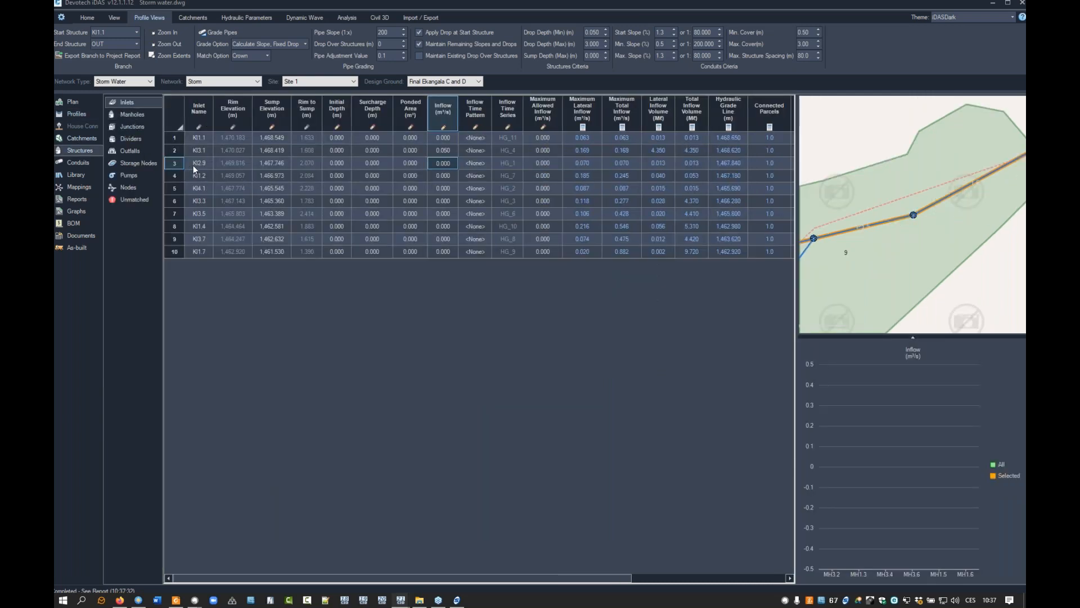
pyautogui.click(191, 151)
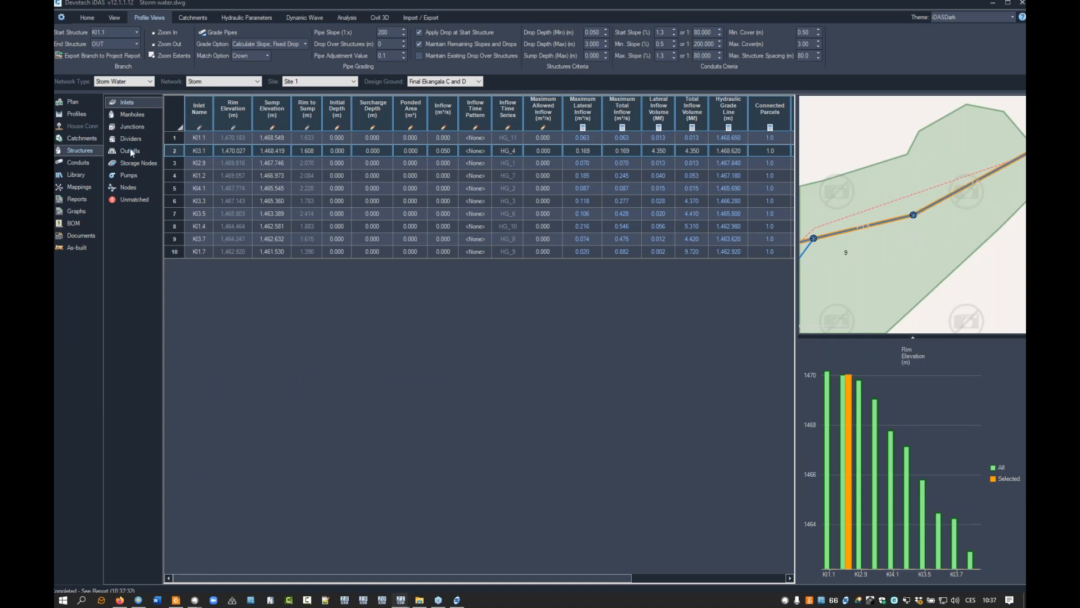
pyautogui.click(77, 114)
pyautogui.click(137, 32)
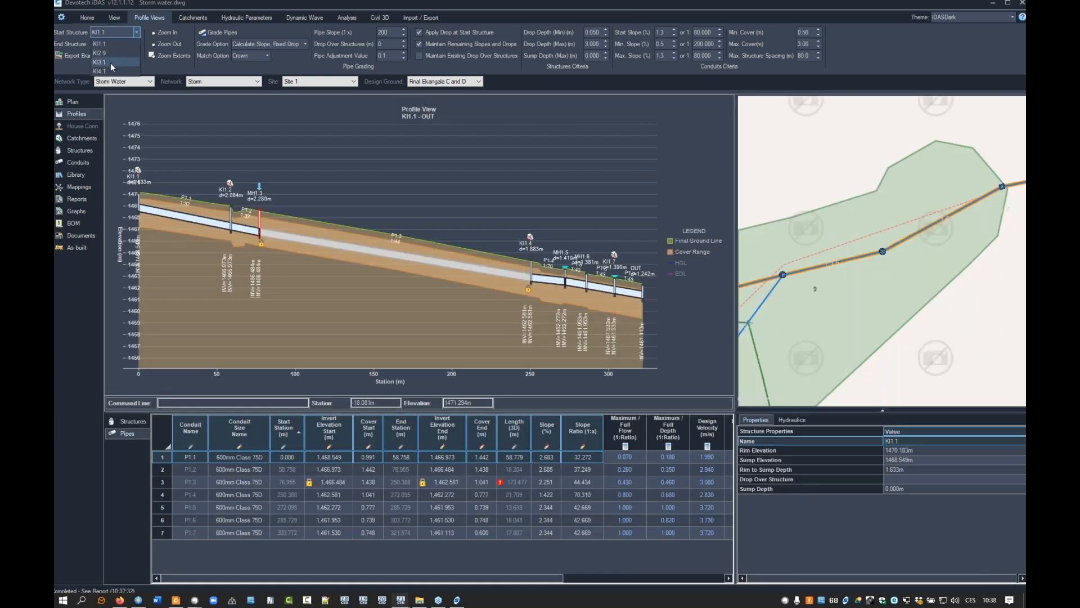
pyautogui.click(112, 62)
pyautogui.moveTo(120, 149); pyautogui.dragTo(190, 251)
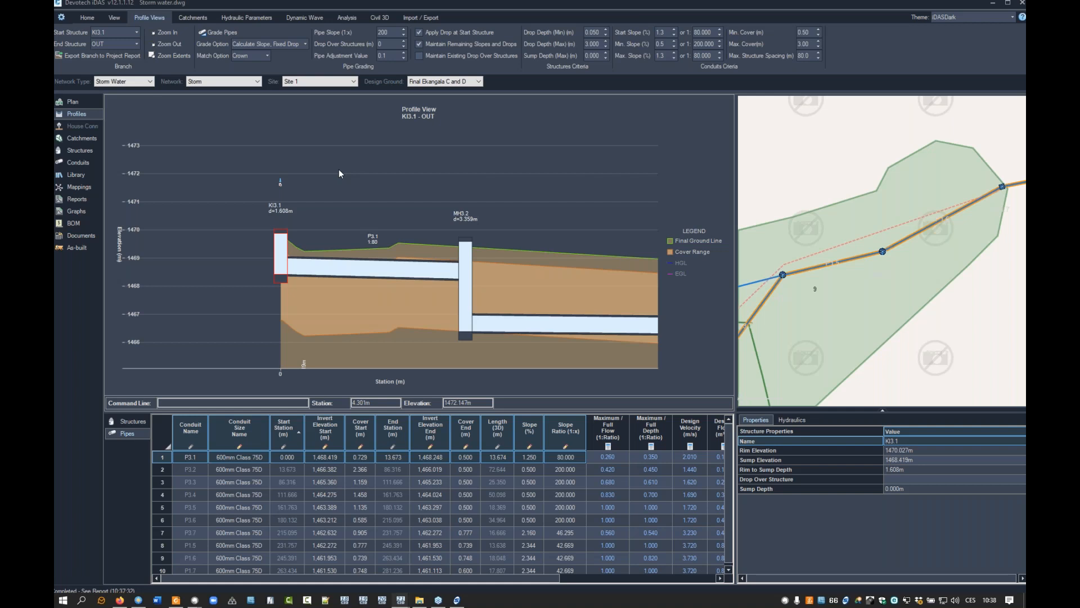
# - Close the storm water pipe manager with Update Results to C3D turned off, discarding all changes
pyautogui.click(87, 17)
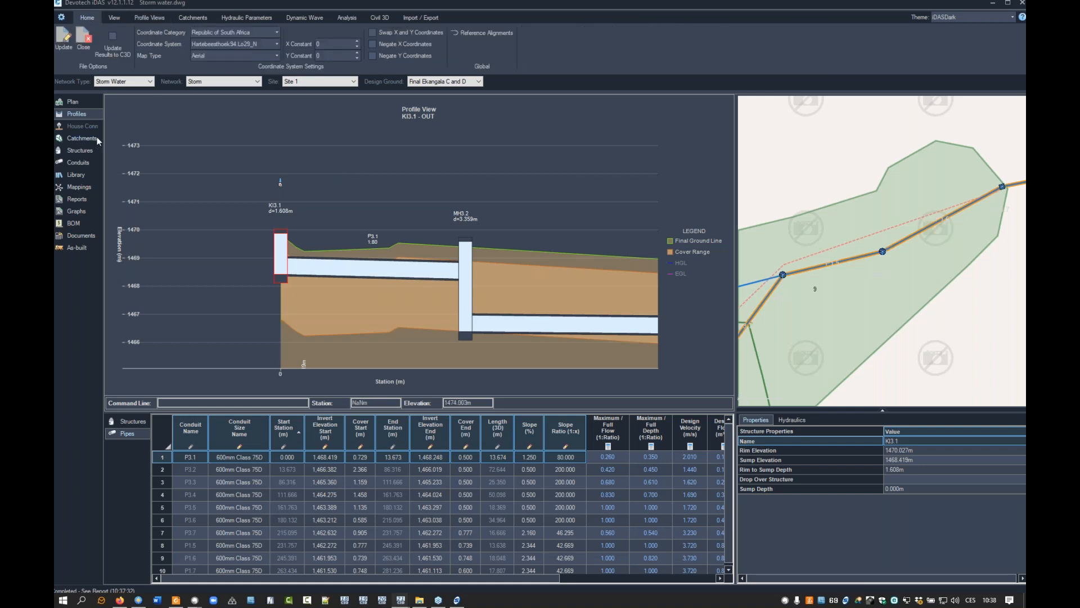
pyautogui.click(83, 44)
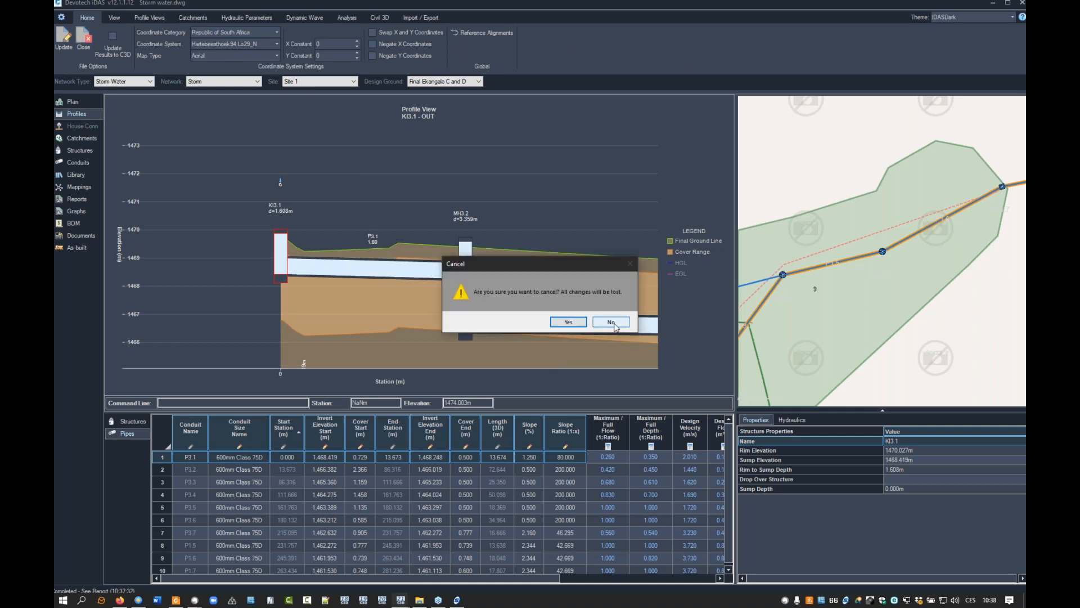
pyautogui.click(611, 322)
pyautogui.click(114, 42)
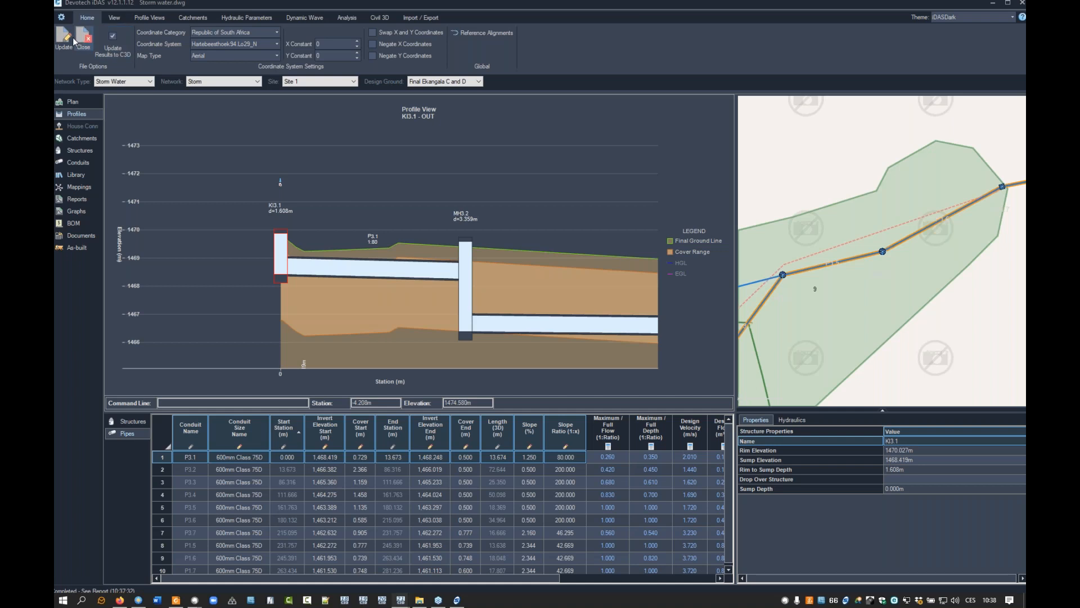
pyautogui.click(109, 59)
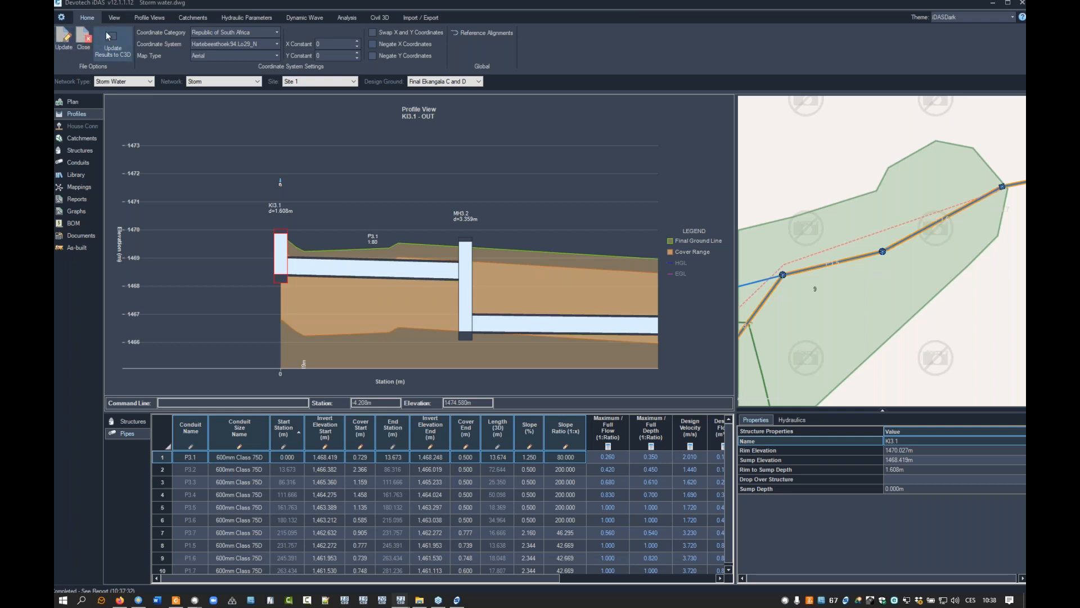
pyautogui.click(85, 37)
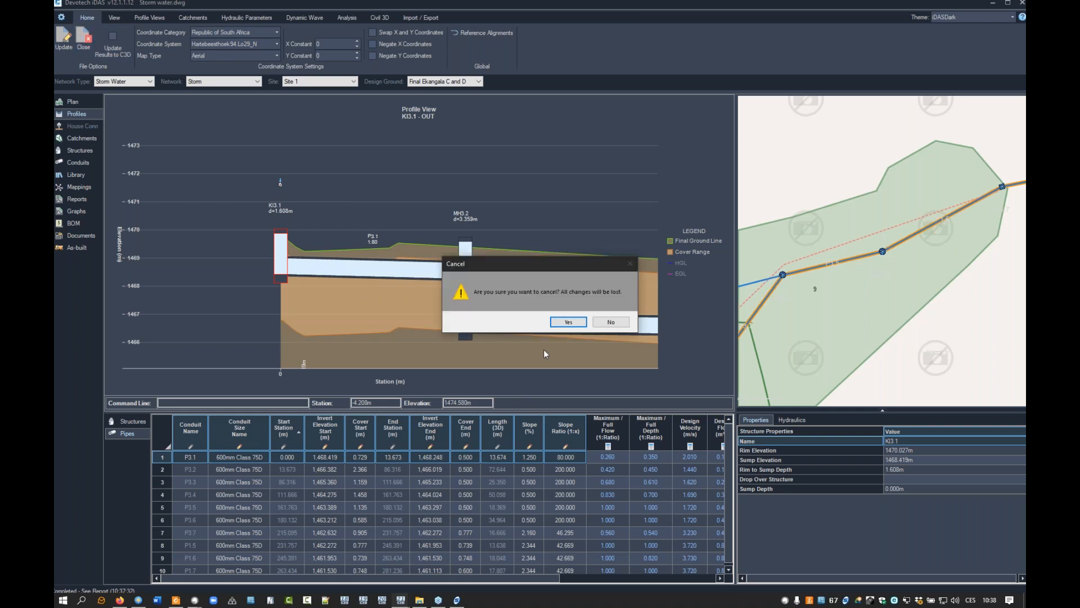
pyautogui.click(566, 322)
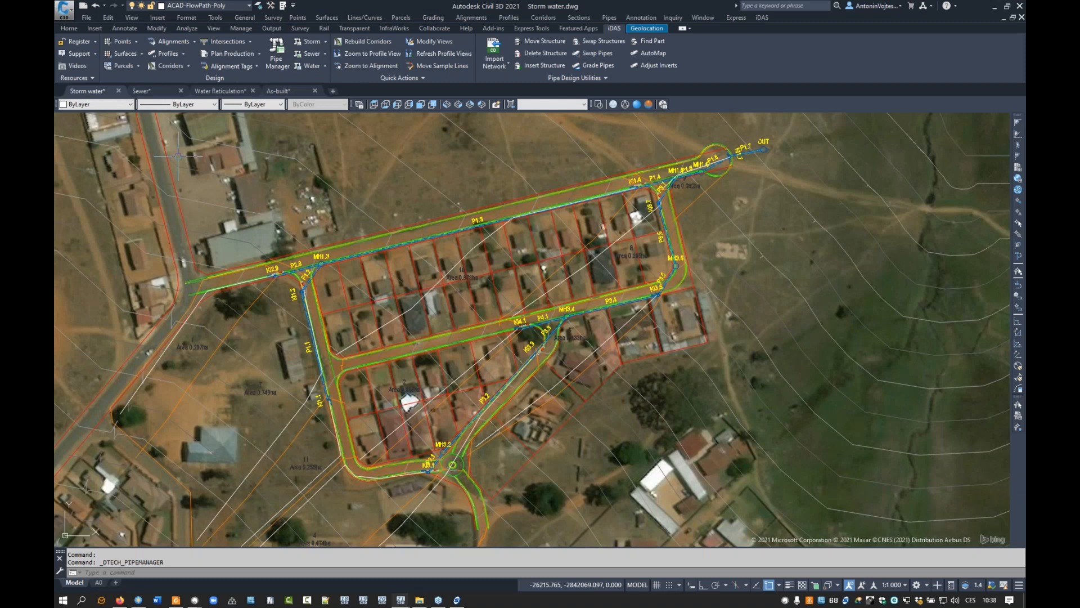
# - Switch to the Sewer drawing and open its house connections in the iDAS pipe manager
pyautogui.click(141, 90)
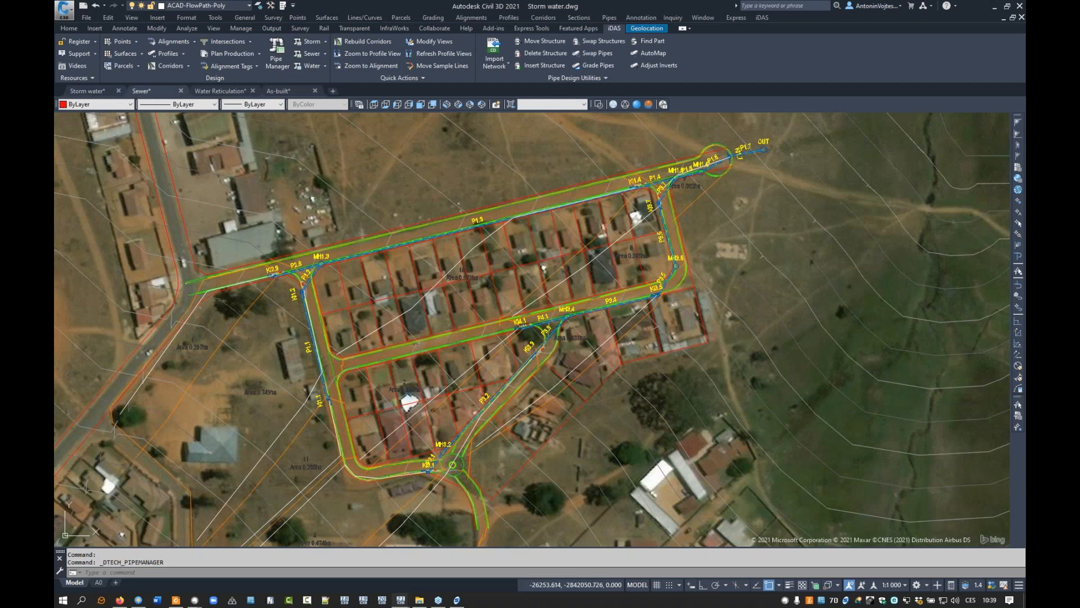
pyautogui.scroll(3, 393, 332)
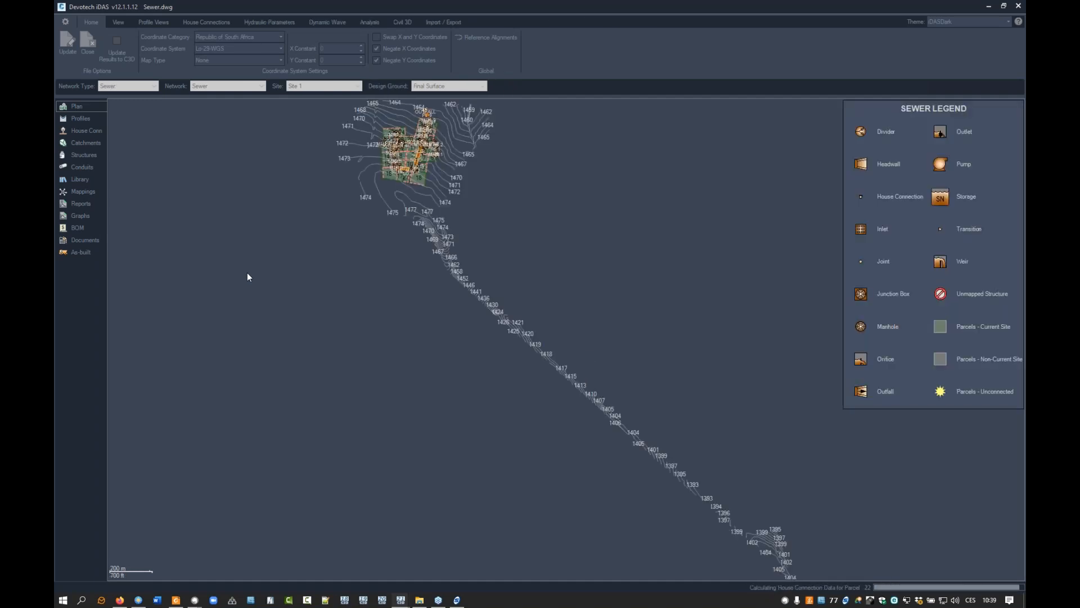
pyautogui.click(86, 130)
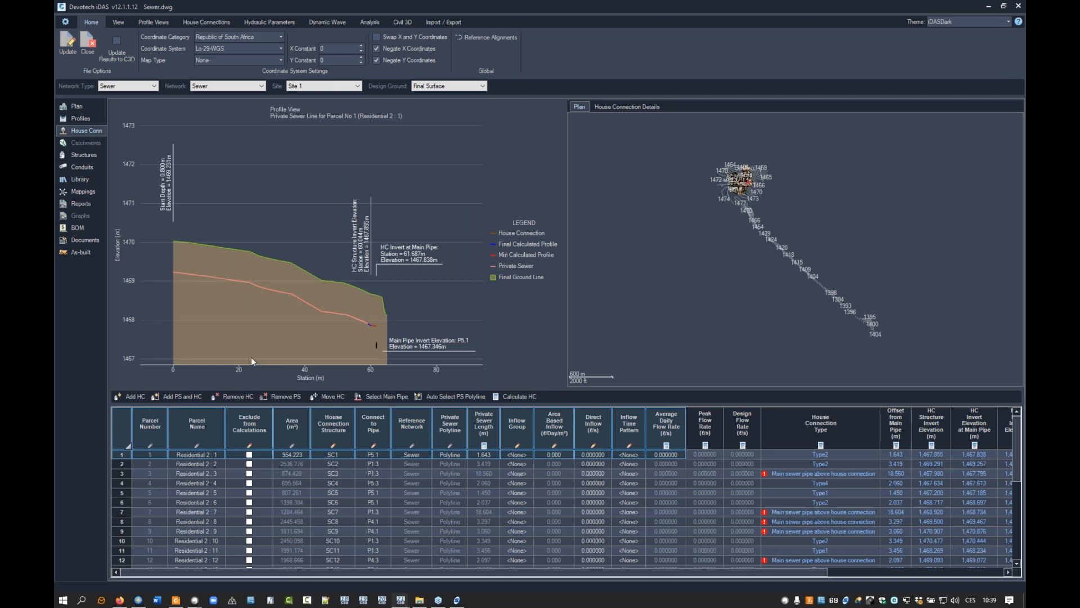
# - Widen the private sewer profile, enlarge the plan around the parcels and examine the house connection depth columns
pyautogui.moveTo(566, 205); pyautogui.dragTo(640, 206)
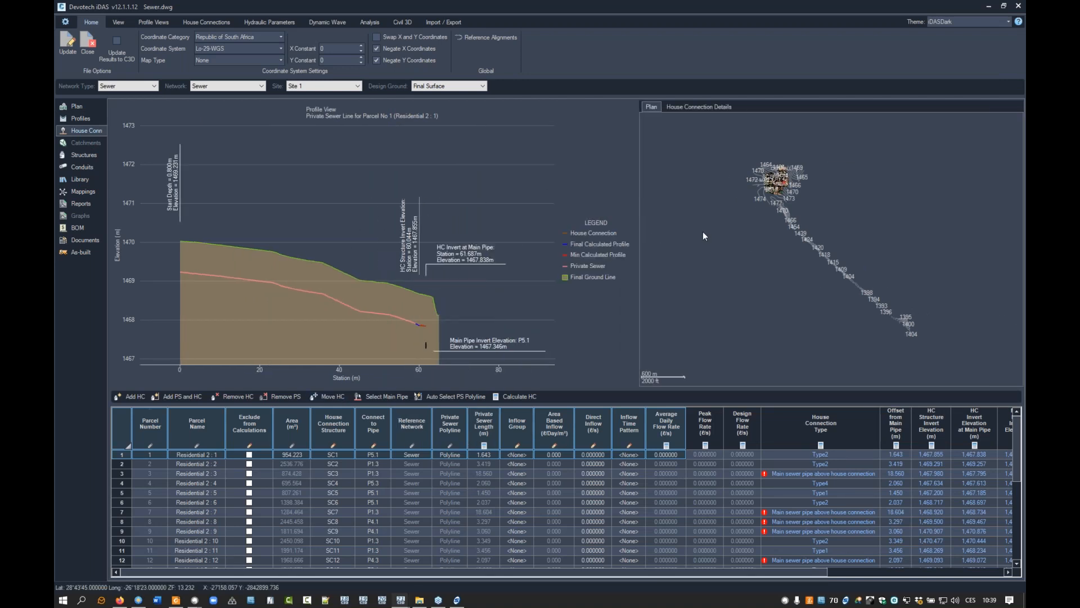
pyautogui.scroll(8, 785, 221)
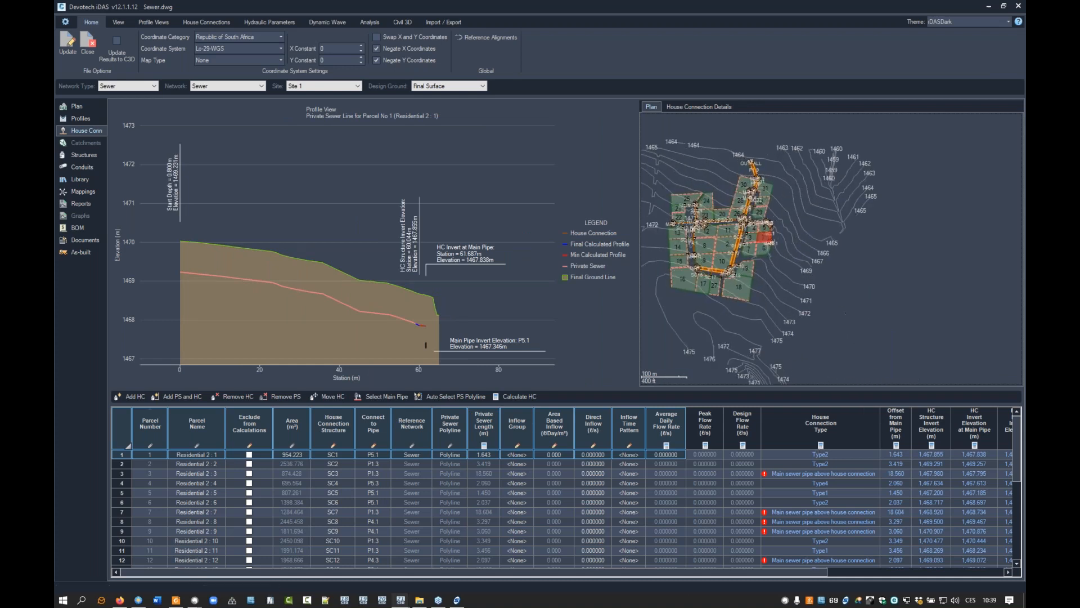
pyautogui.moveTo(739, 574); pyautogui.dragTo(846, 574)
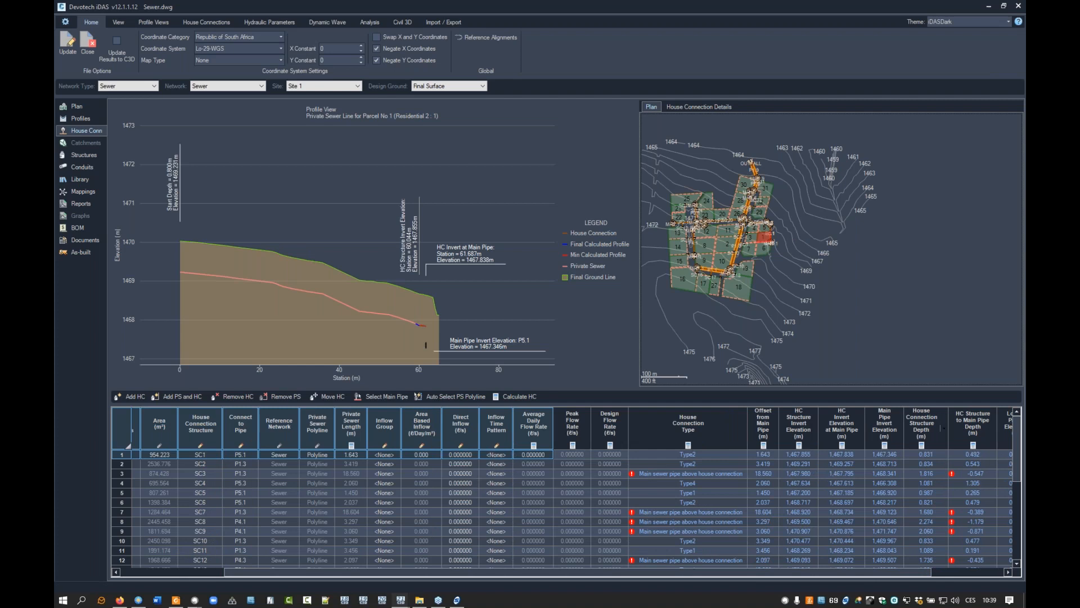
# - View the House Connection Details diagram, widen the profile area slightly, enlarge the table and return to the plan
pyautogui.click(707, 110)
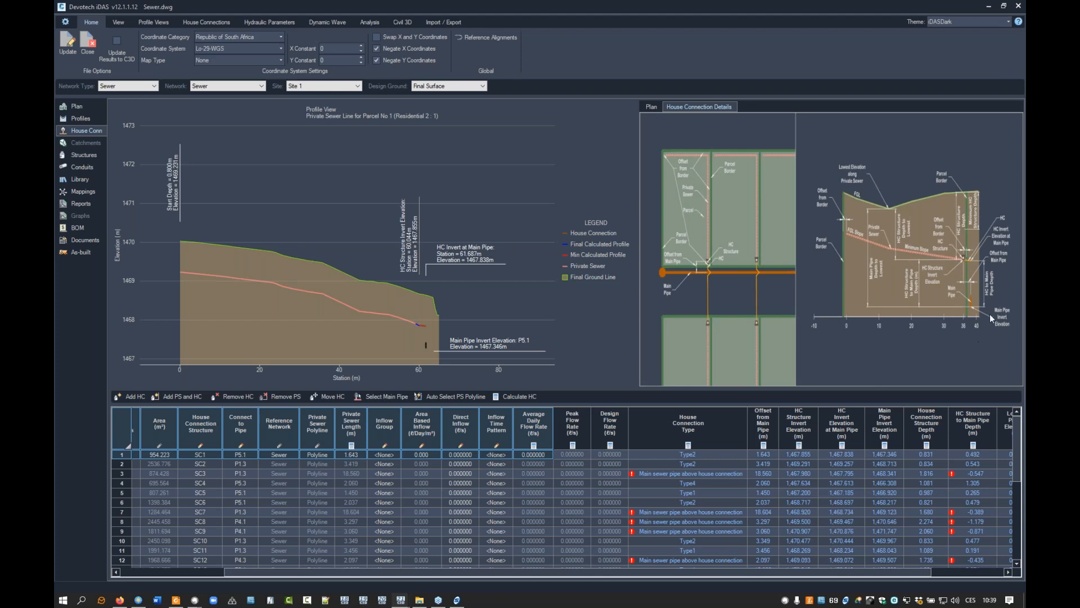
pyautogui.moveTo(853, 391); pyautogui.dragTo(853, 473)
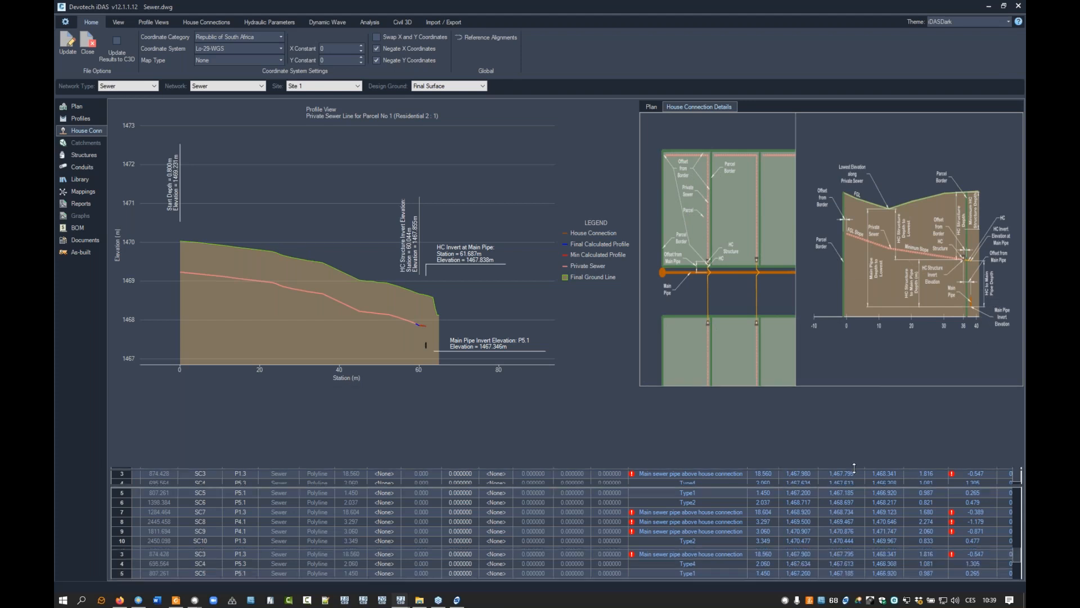
pyautogui.moveTo(639, 336); pyautogui.dragTo(668, 337)
pyautogui.moveTo(765, 466); pyautogui.dragTo(765, 360)
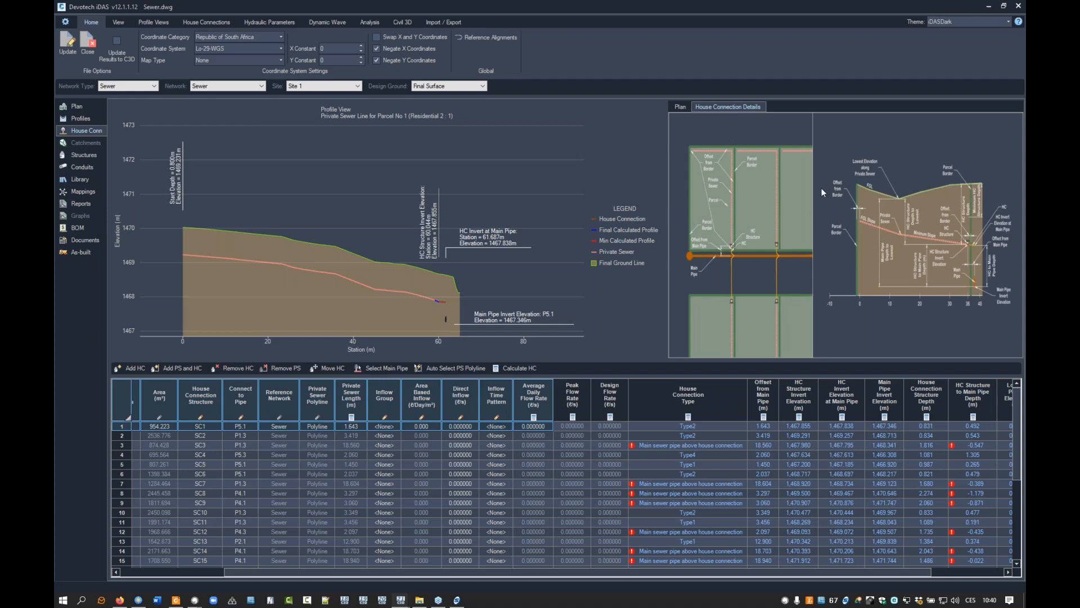
pyautogui.click(682, 107)
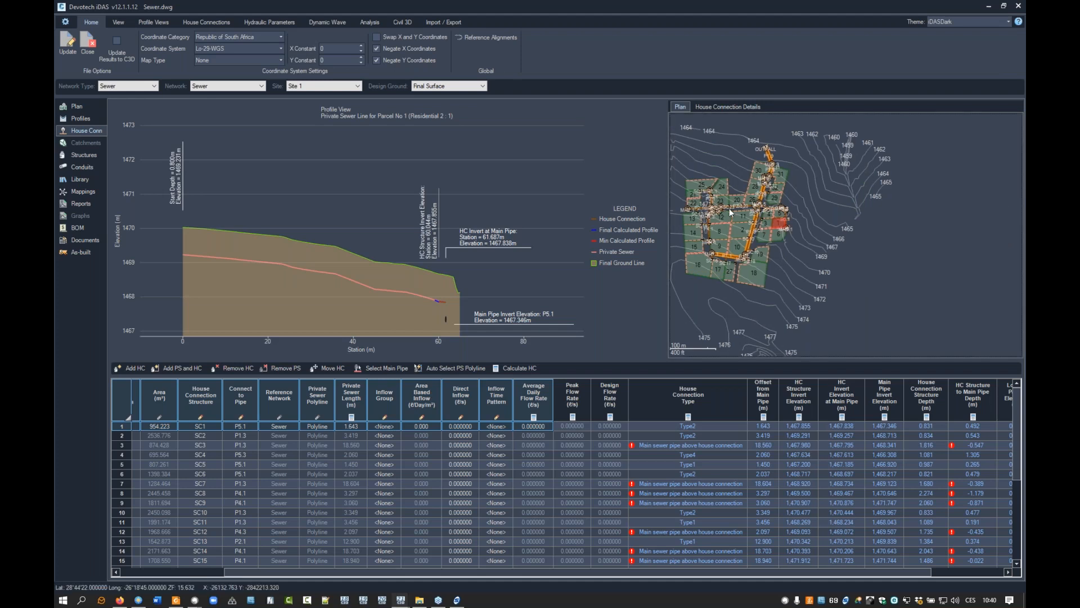
# - Compare the private sewer profiles of parcels 1 and 8 with the plan and display the House Connection Parameters
pyautogui.scroll(5, 731, 212)
pyautogui.moveTo(774, 258); pyautogui.dragTo(827, 252, button='middle')
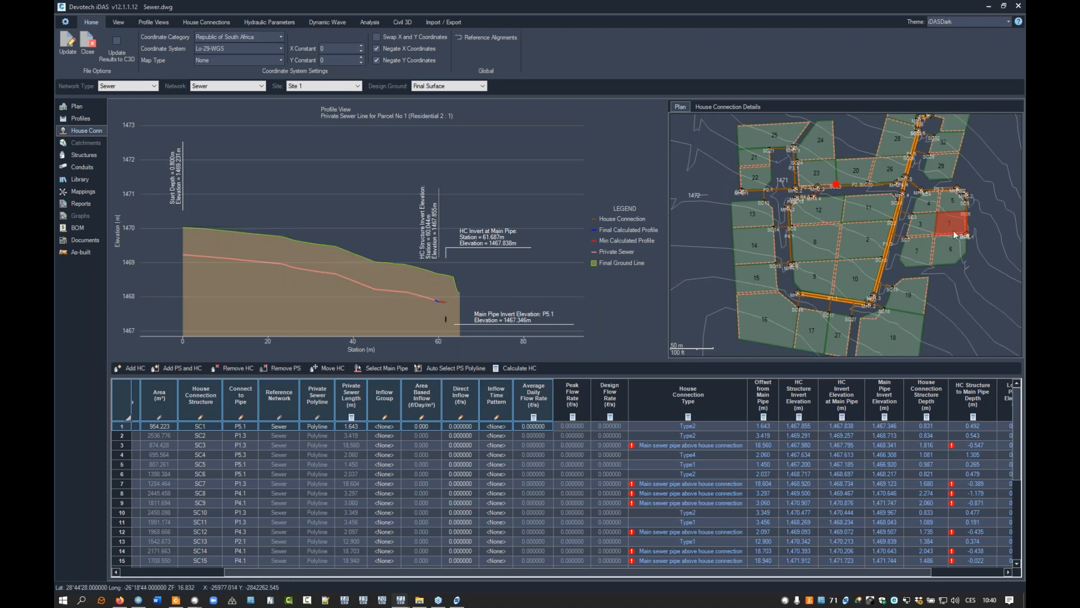
pyautogui.moveTo(449, 304)
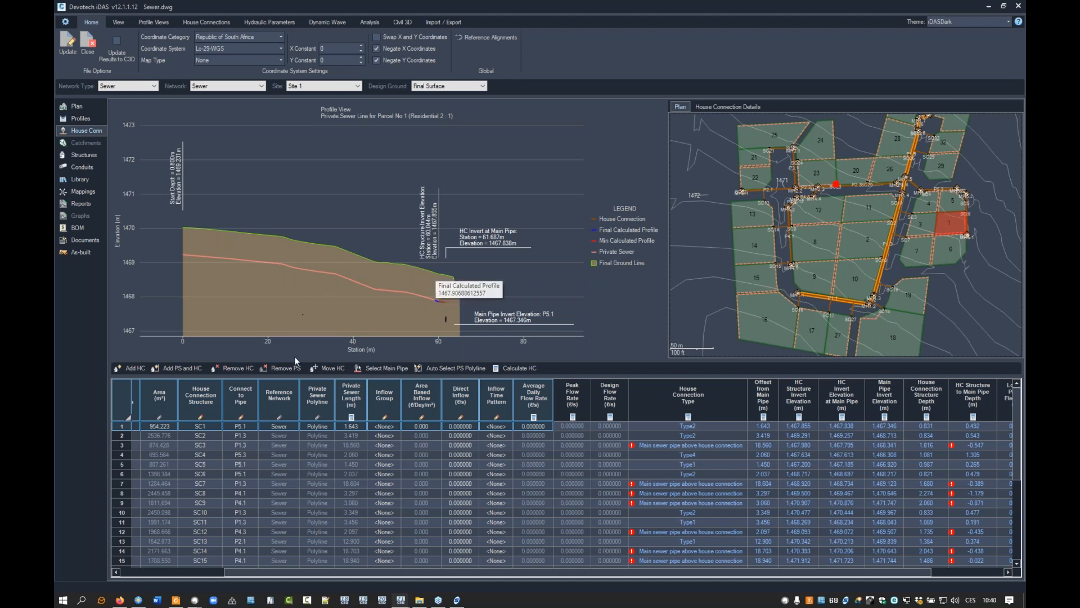
pyautogui.moveTo(164, 444); pyautogui.dragTo(167, 495)
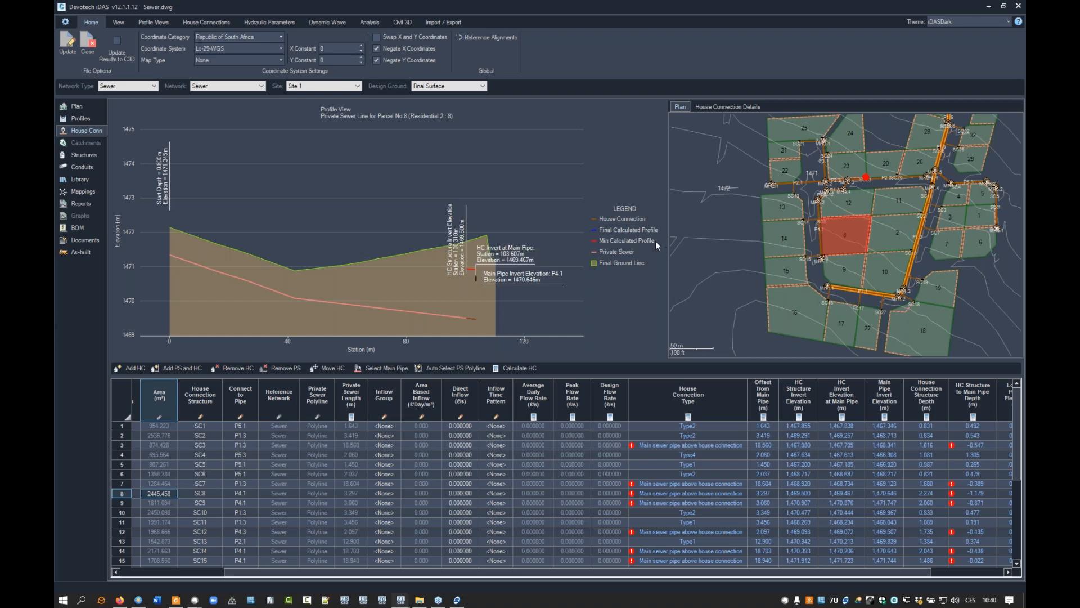
pyautogui.click(204, 22)
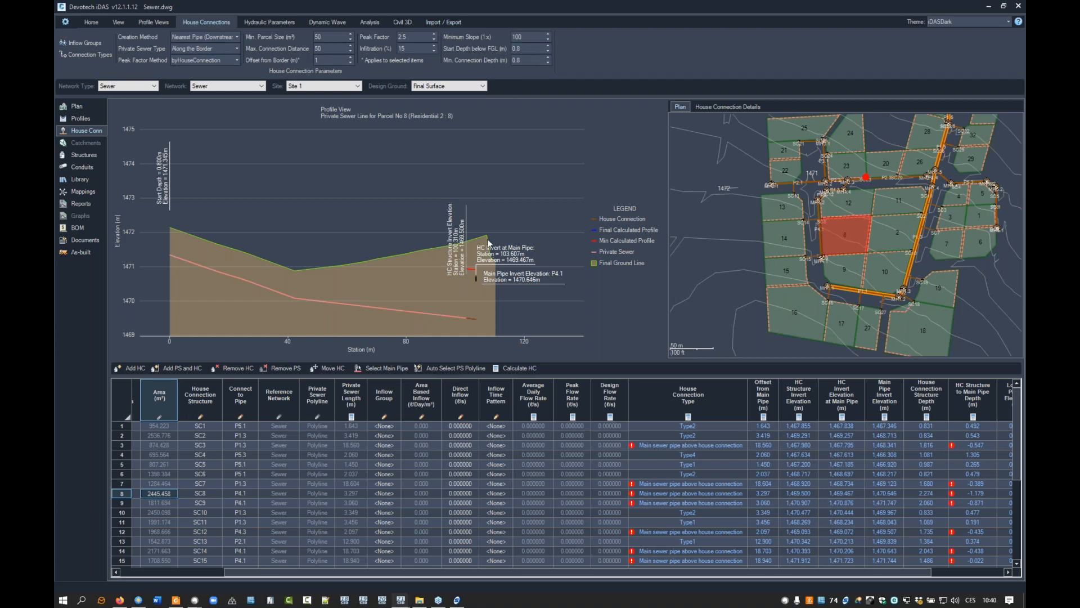
pyautogui.moveTo(467, 279)
pyautogui.moveTo(473, 319)
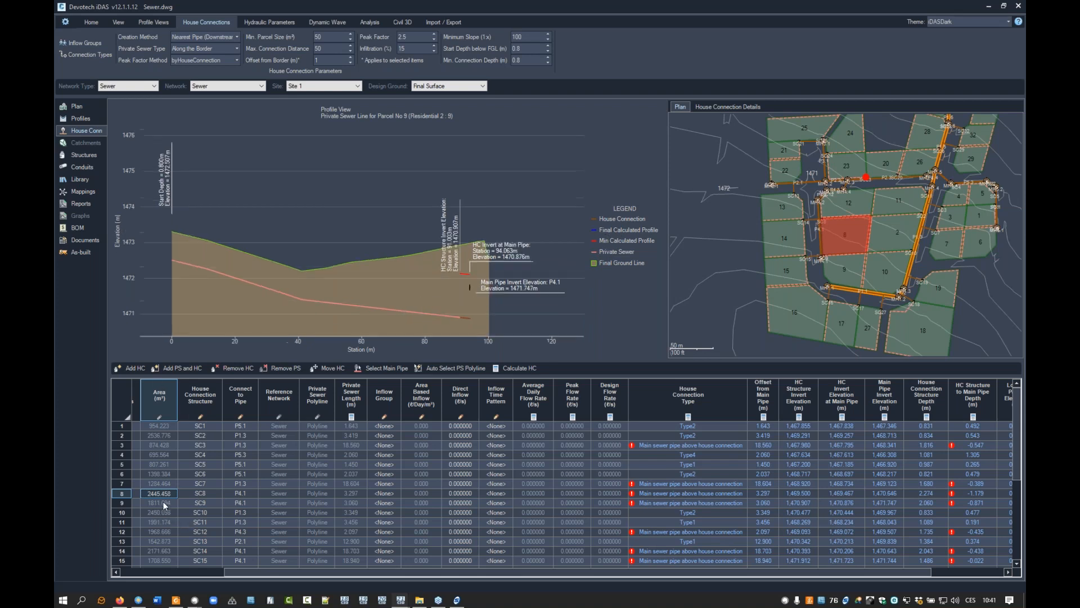
# - Step through the private sewer profiles of parcels 11, 12, 8, 6, 4 and 1
pyautogui.click(151, 523)
pyautogui.click(154, 534)
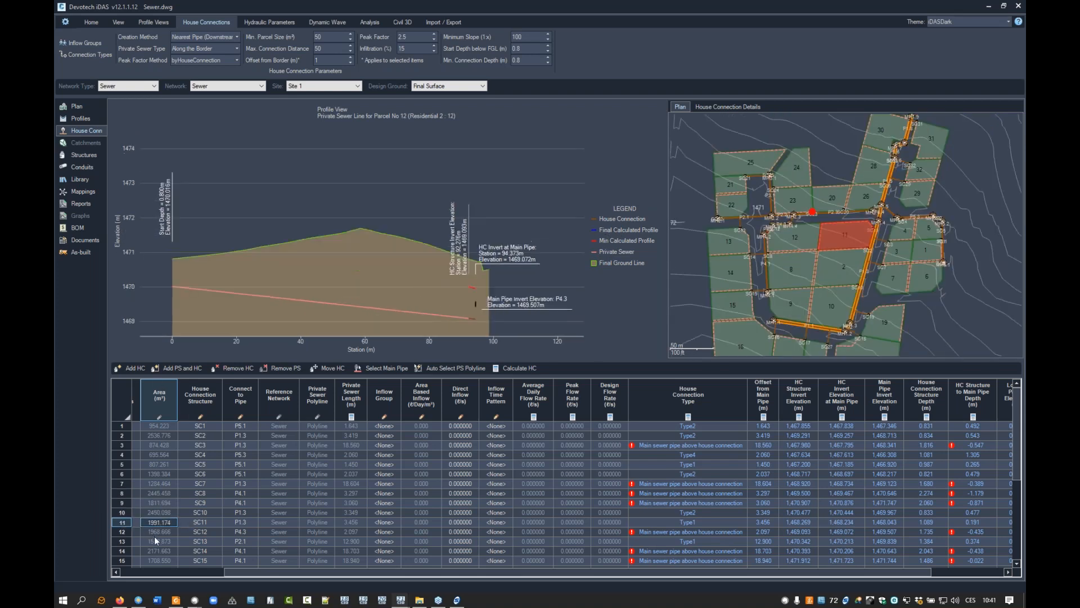
pyautogui.click(153, 494)
pyautogui.click(159, 471)
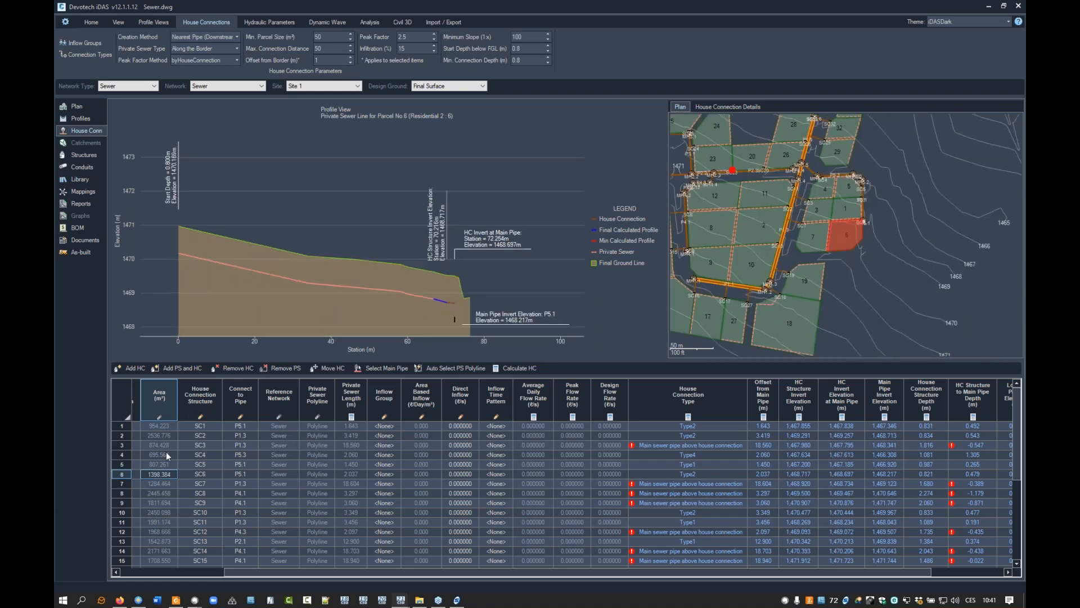
pyautogui.click(167, 452)
pyautogui.click(169, 433)
pyautogui.click(170, 429)
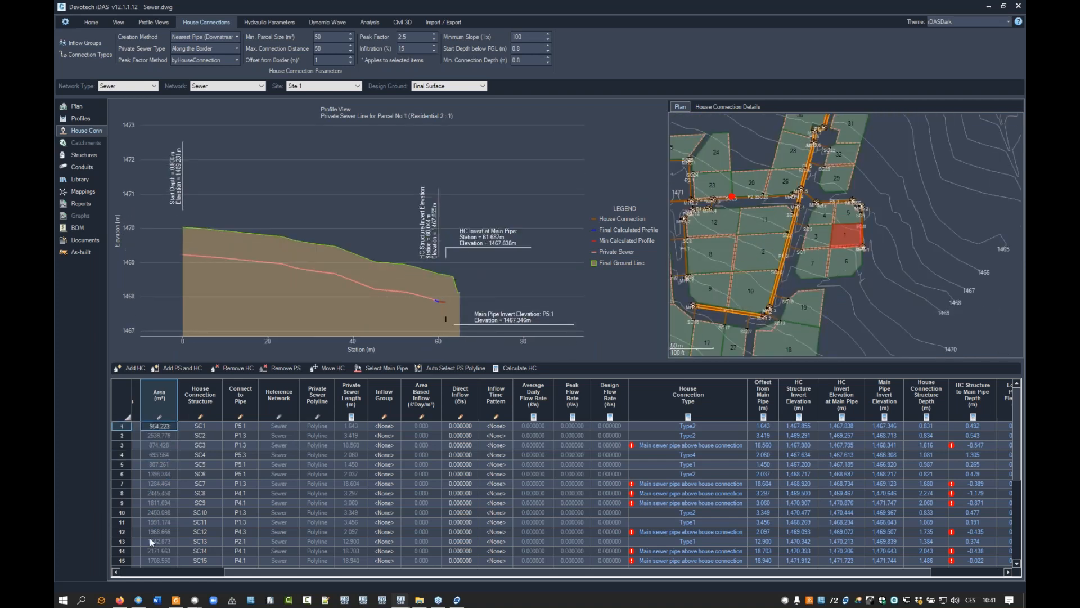
# - Examine the private sewer profiles of parcels 30 and 27, including parcel 27's calculated profiles at the house connection
pyautogui.scroll(-3, 150, 537)
pyautogui.scroll(-3, 150, 538)
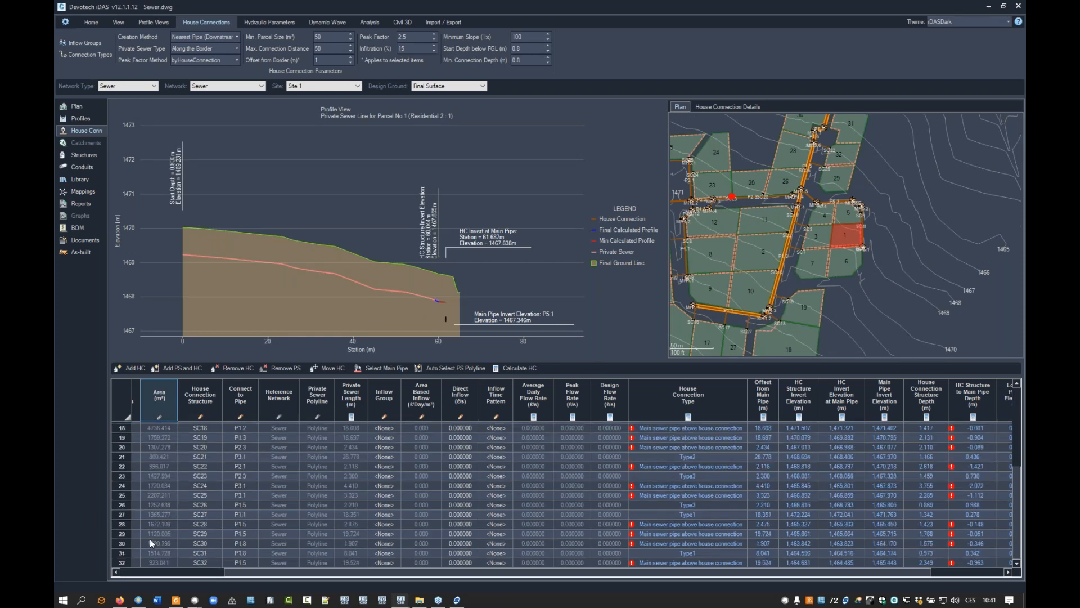
pyautogui.click(149, 538)
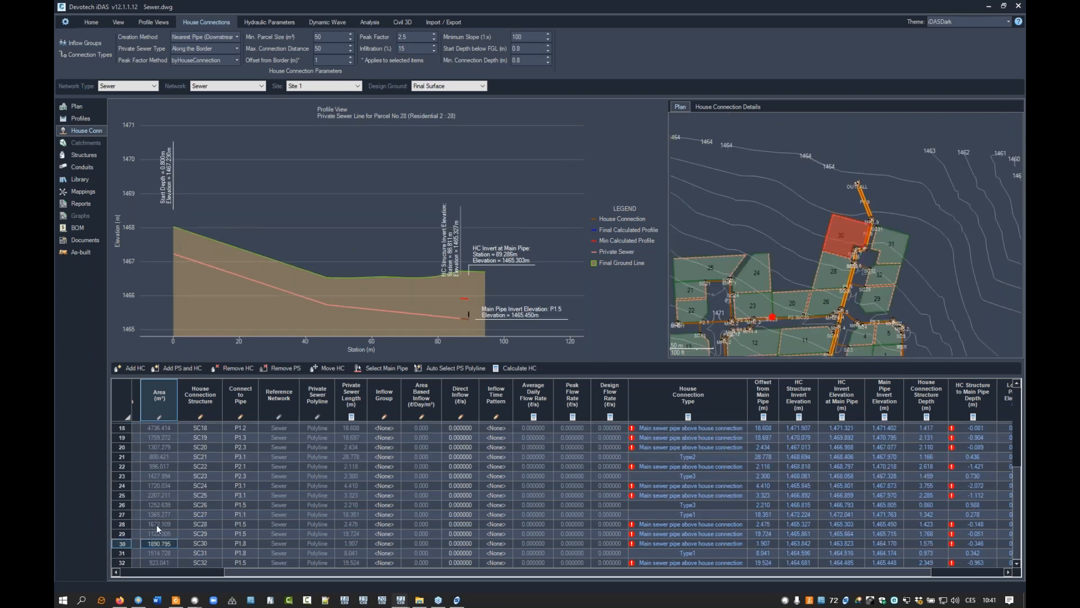
pyautogui.click(159, 515)
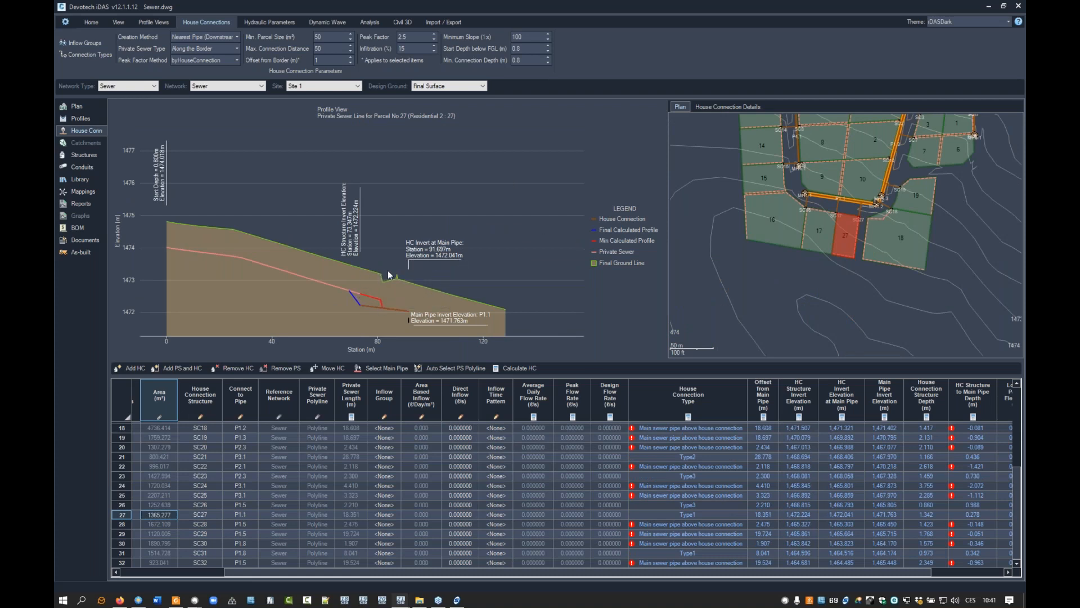
pyautogui.moveTo(385, 284)
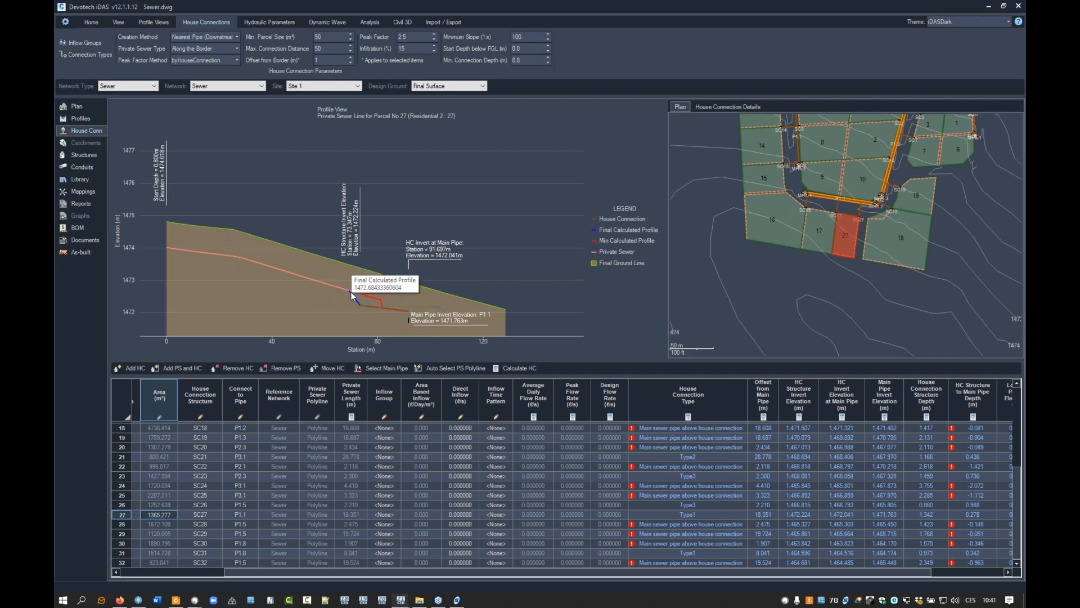
pyautogui.moveTo(363, 307)
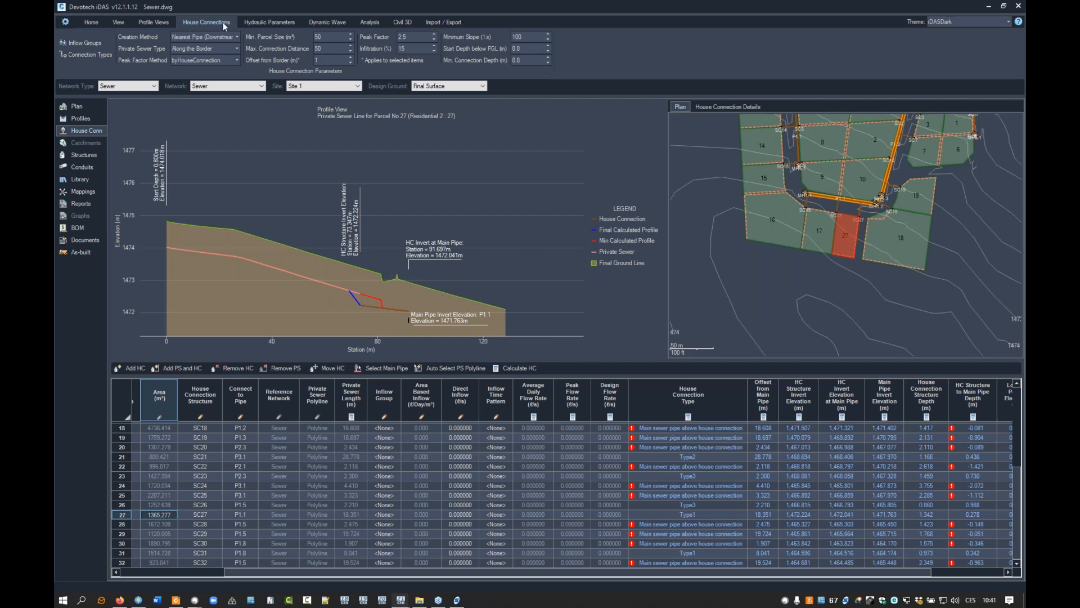
# - Review the house connection creation methods and examine in plan how the parcels connect to the main pipes, ending at parcel 23
pyautogui.click(237, 37)
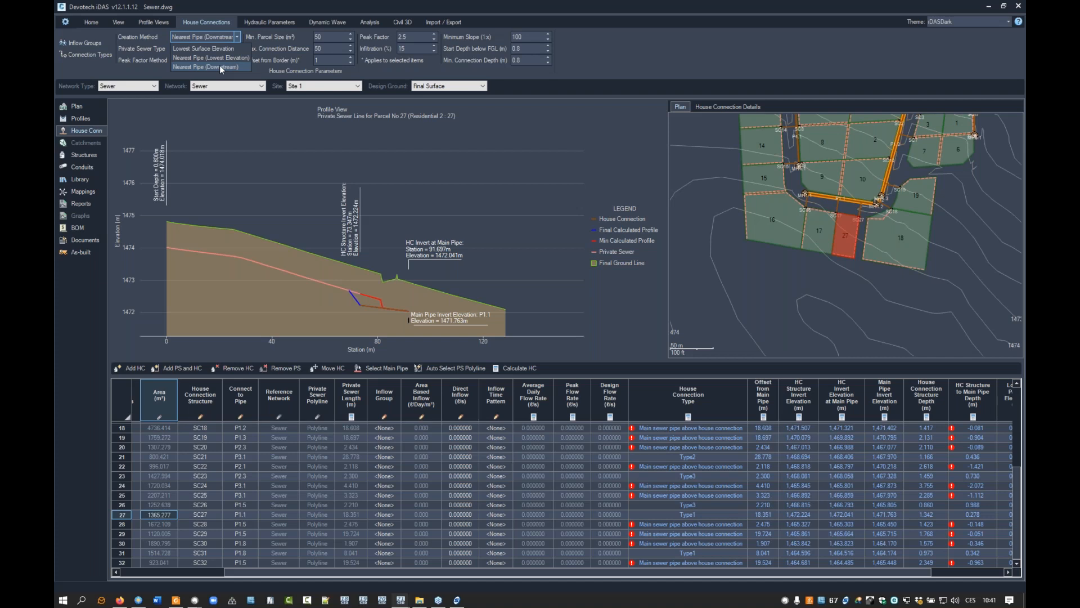
pyautogui.click(759, 272)
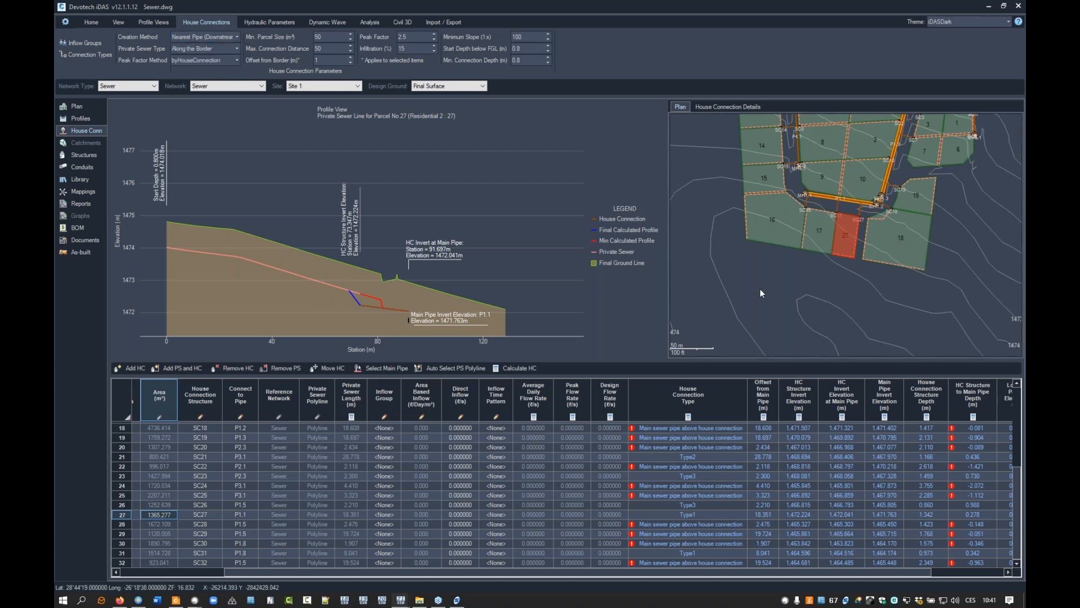
pyautogui.scroll(5, 761, 289)
pyautogui.scroll(-5, 801, 276)
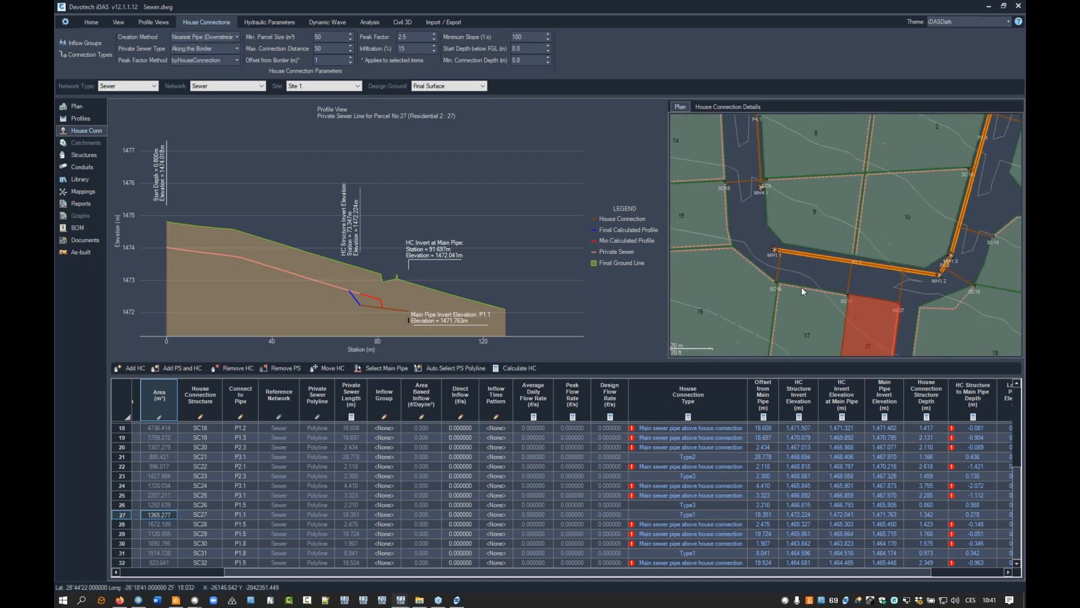
pyautogui.scroll(5, 826, 253)
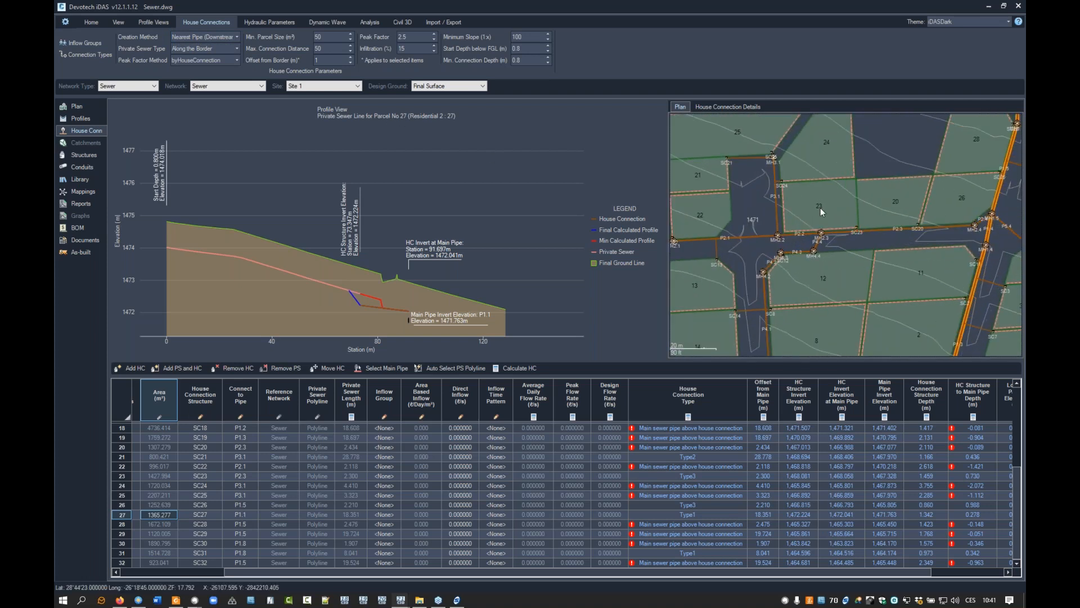
pyautogui.scroll(3, 885, 283)
pyautogui.moveTo(886, 281); pyautogui.dragTo(839, 284, button='middle')
pyautogui.scroll(-3, 808, 208)
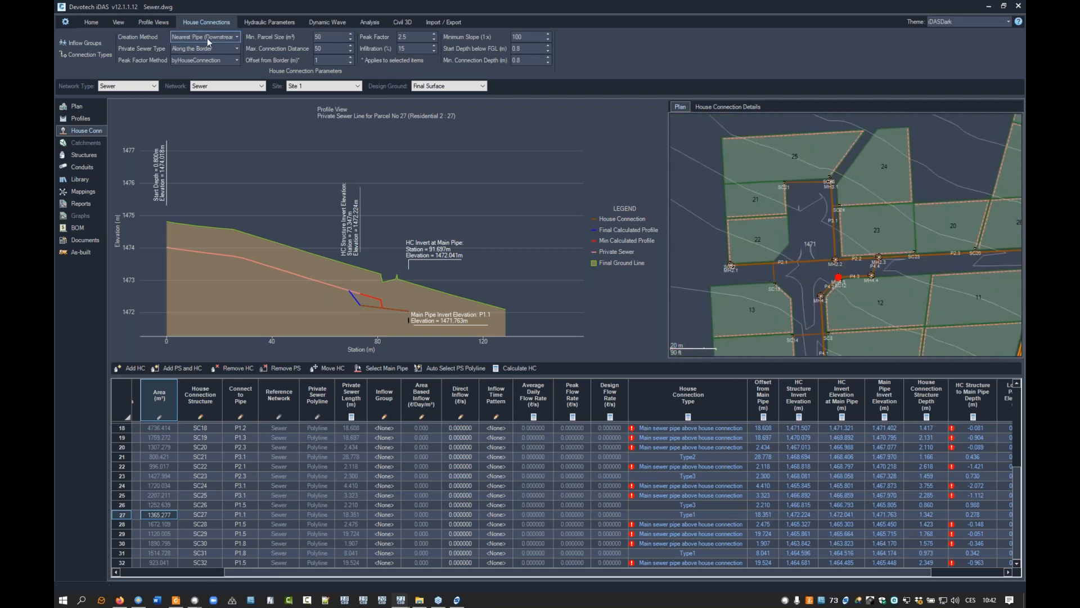
pyautogui.moveTo(797, 272); pyautogui.dragTo(765, 121, button='middle')
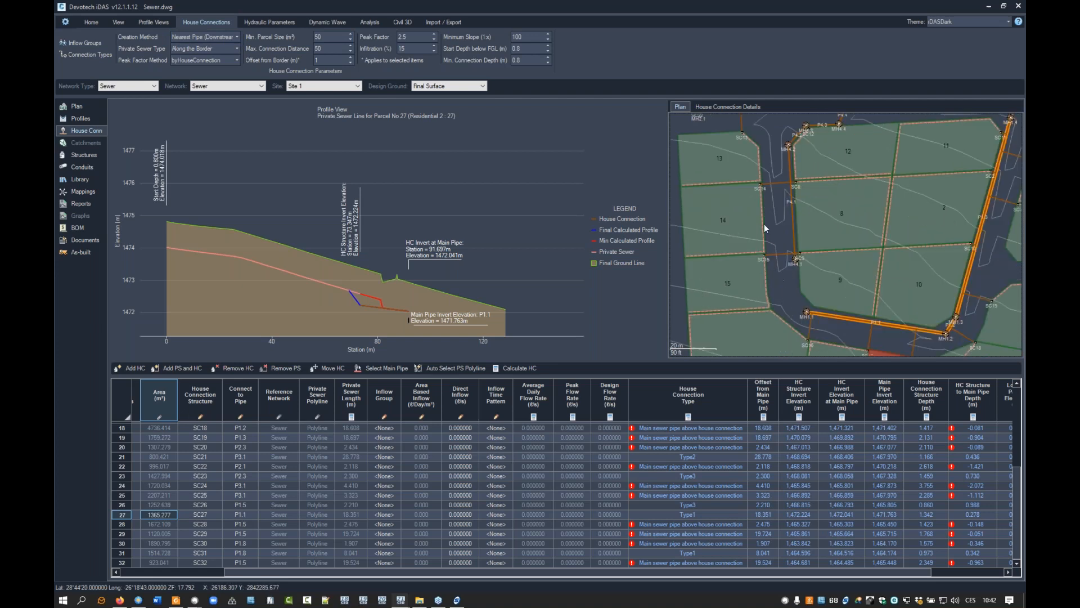
pyautogui.moveTo(767, 231); pyautogui.dragTo(768, 328, button='middle')
pyautogui.scroll(3, 839, 183)
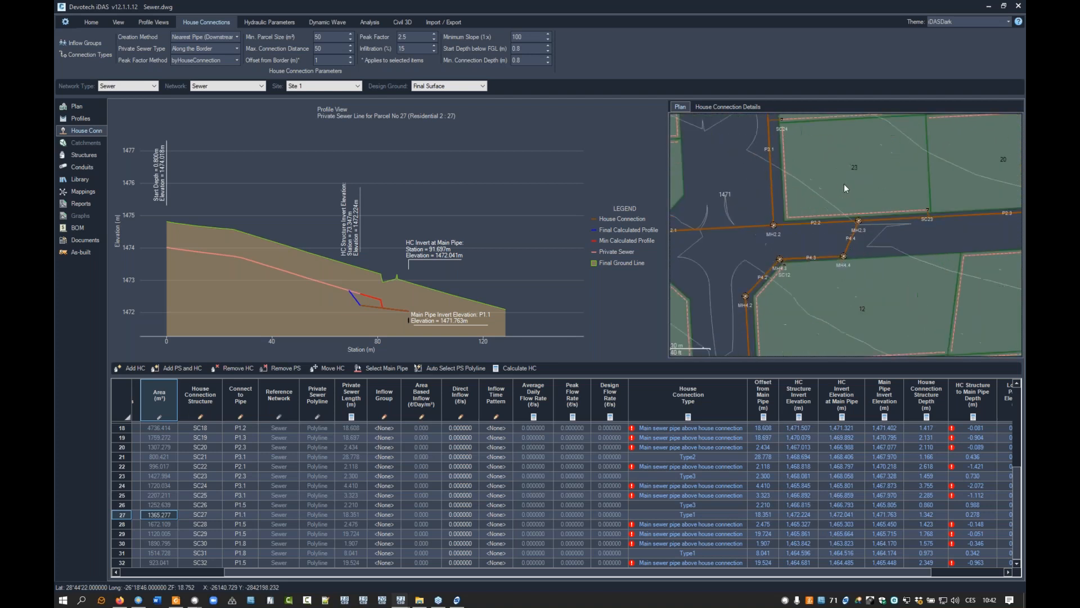
pyautogui.moveTo(837, 183); pyautogui.dragTo(810, 253, button='middle')
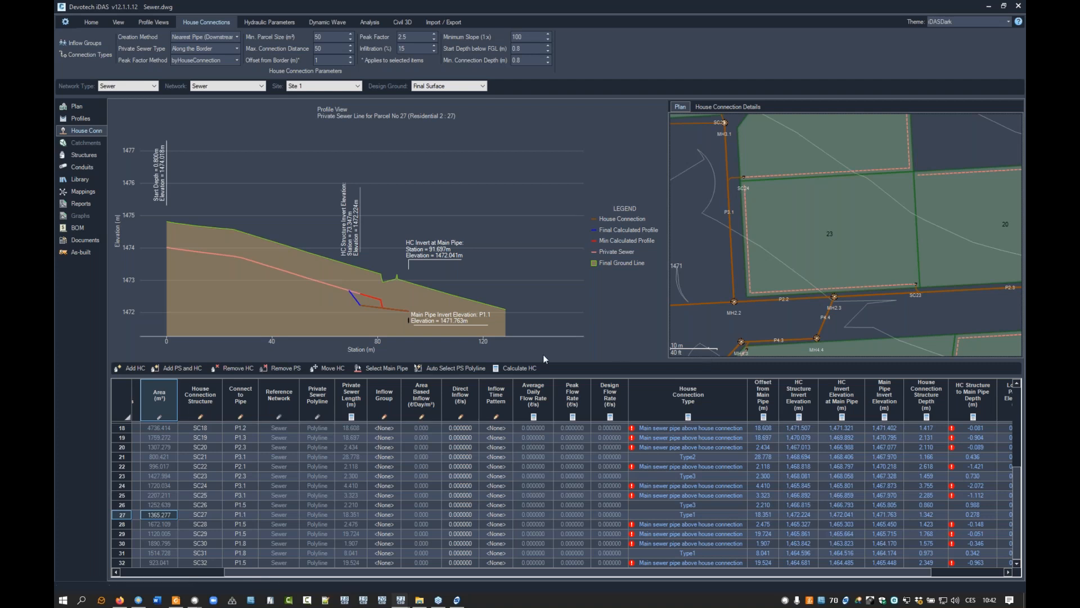
# - Move parcel 23's house connection to the parcel's southwest corner, beside manhole MH2.2
pyautogui.click(156, 477)
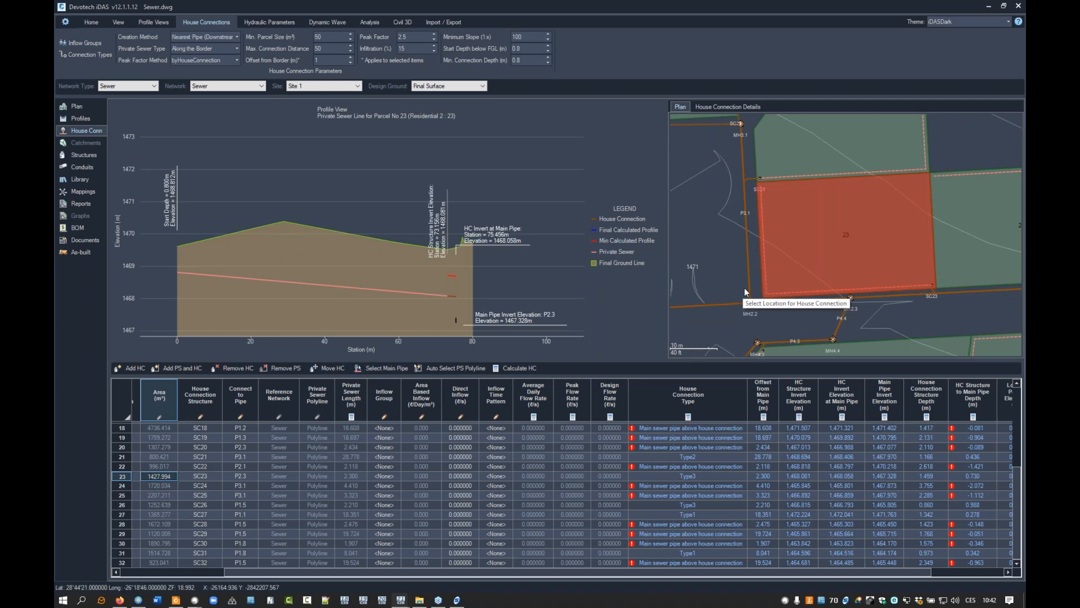
pyautogui.click(770, 294)
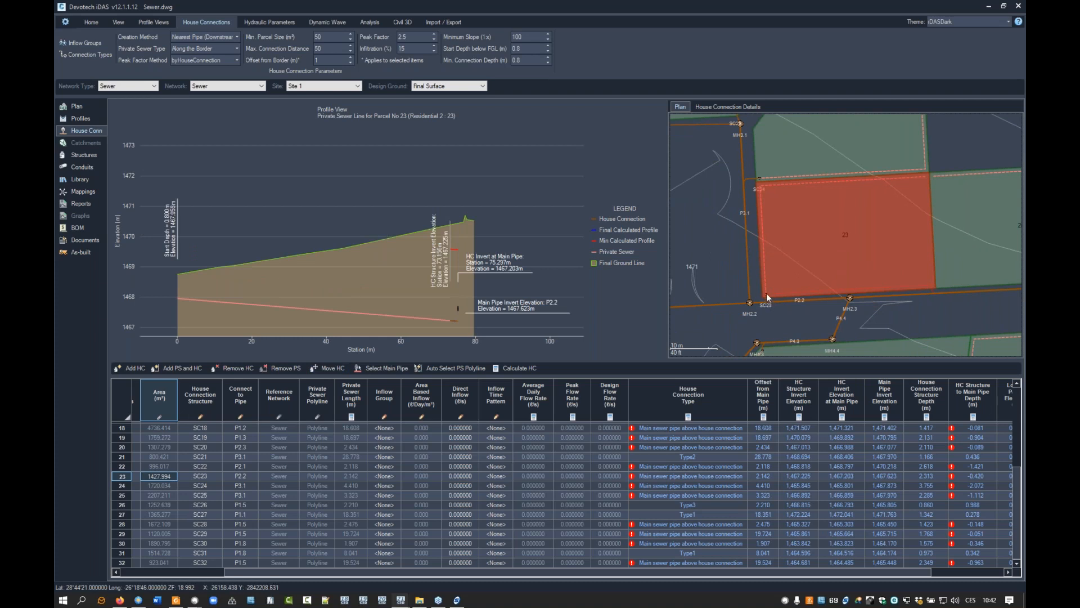
pyautogui.scroll(2, 764, 295)
pyautogui.scroll(-2, 768, 300)
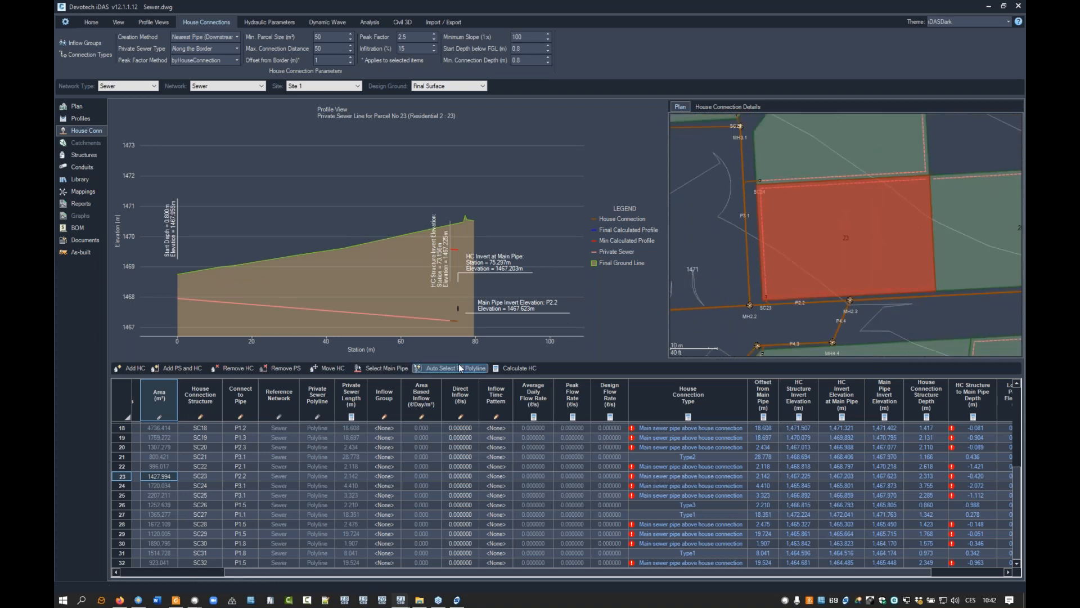
# - Reassign parcel 23's house connection to main pipe P3.1 and check its new route in plan
pyautogui.click(383, 368)
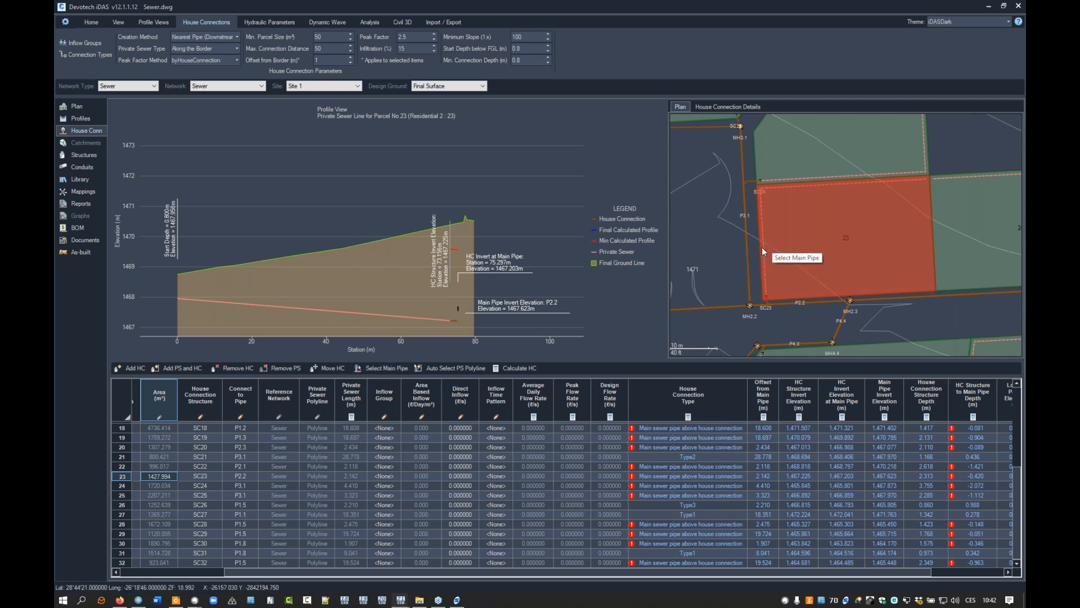
pyautogui.click(749, 265)
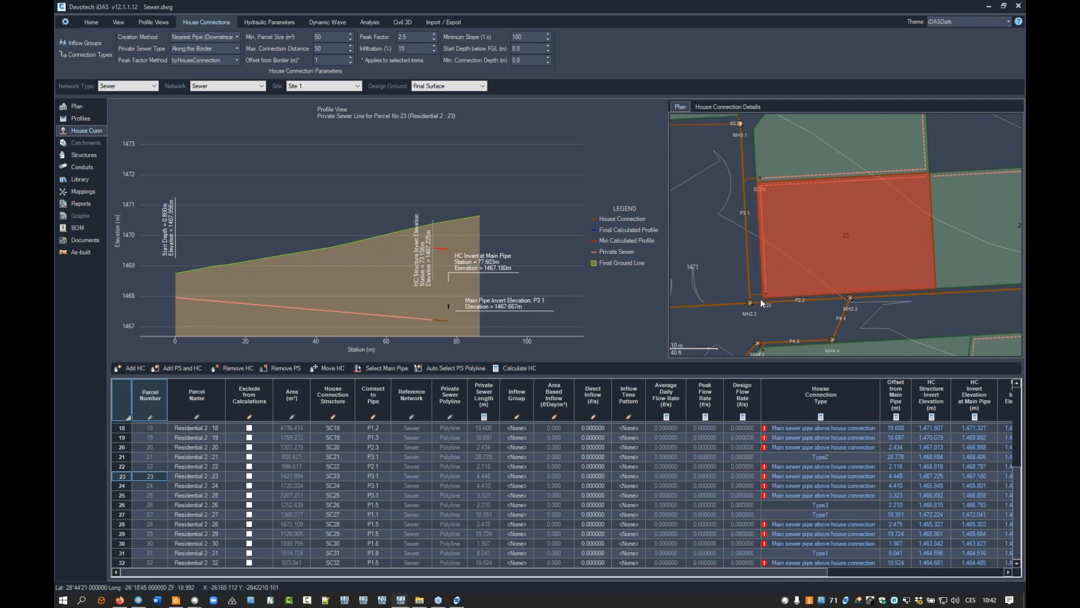
pyautogui.scroll(2, 761, 305)
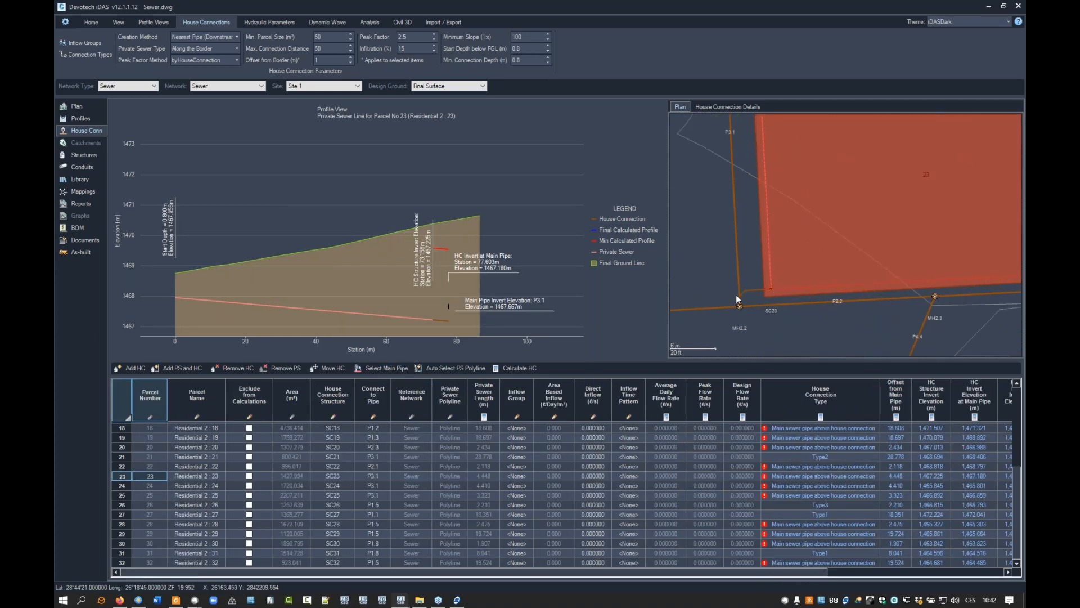
# - Update the Sewer drawing with the house connection changes and inspect parcel 23's connection in the Civil 3D drawing
pyautogui.click(91, 23)
pyautogui.click(66, 46)
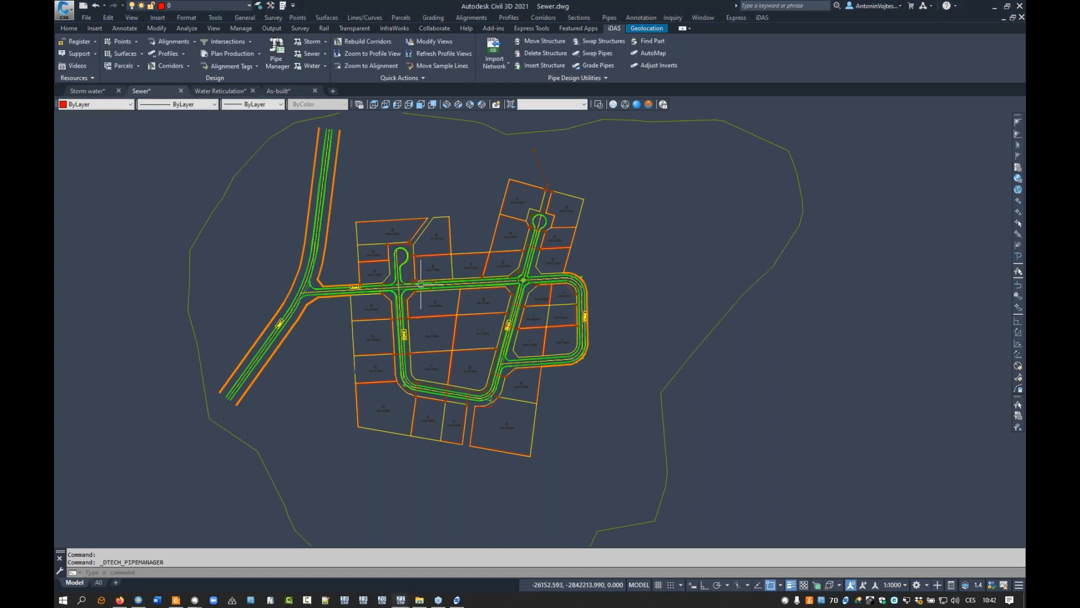
pyautogui.scroll(8, 415, 279)
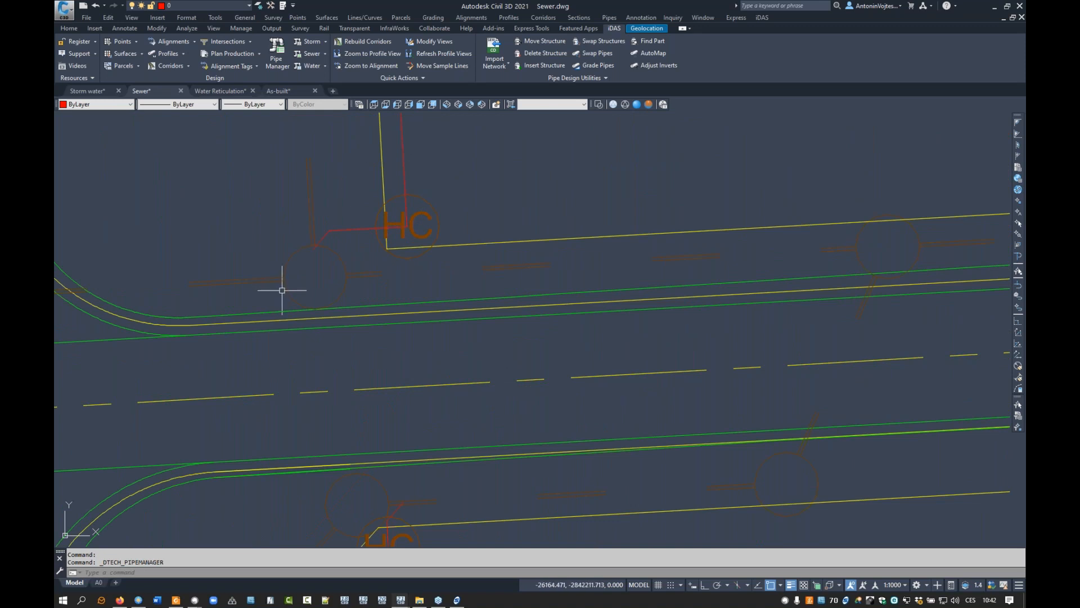
pyautogui.scroll(-5, 426, 336)
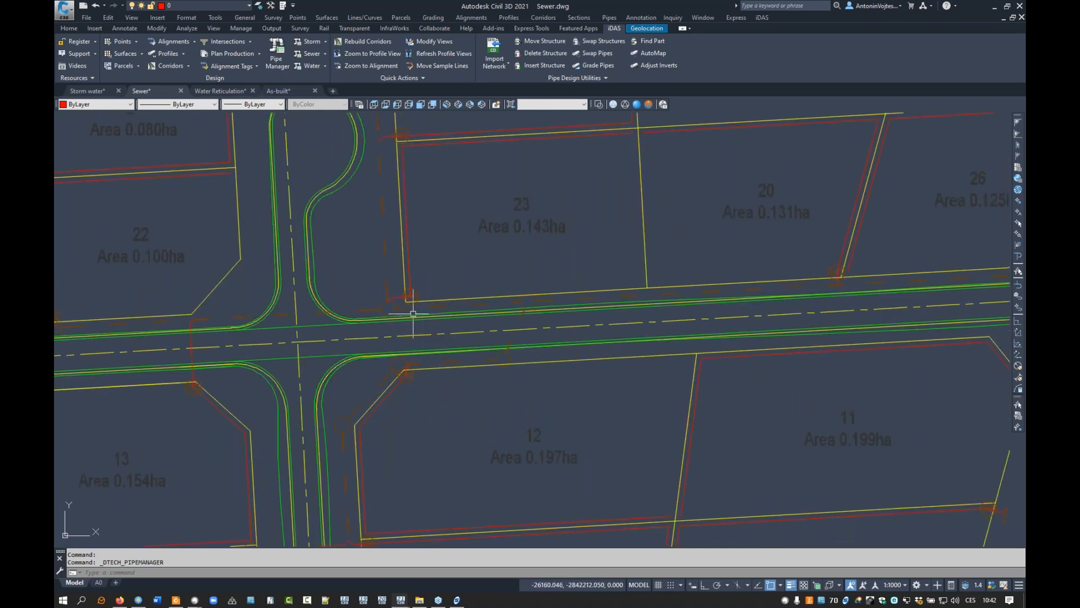
pyautogui.moveTo(383, 332); pyautogui.dragTo(453, 302, button='middle')
pyautogui.scroll(5, 450, 276)
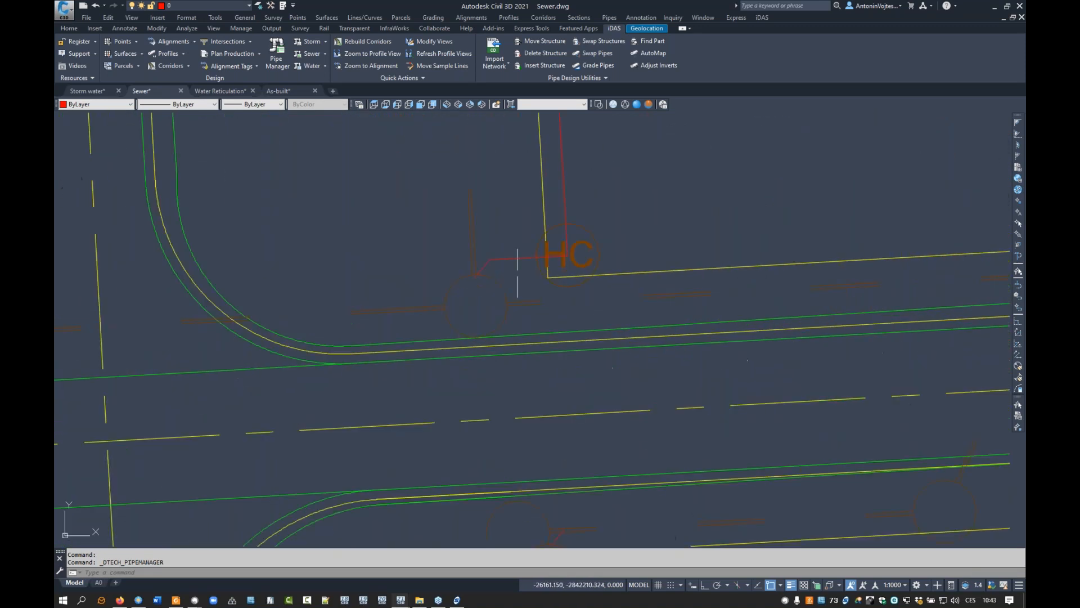
pyautogui.scroll(-6, 427, 305)
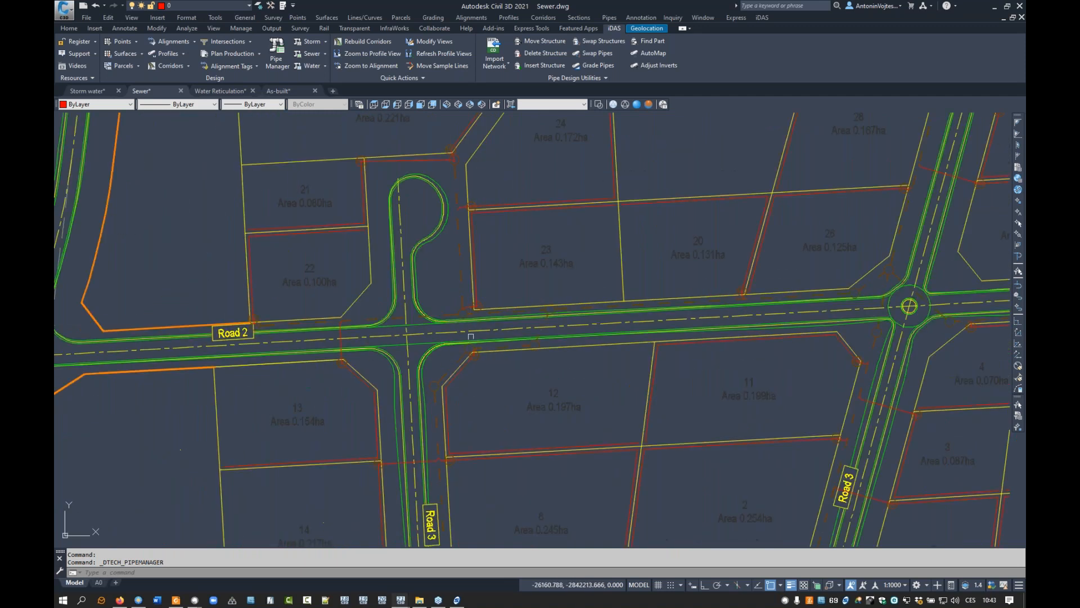
pyautogui.scroll(-4, 473, 355)
pyautogui.moveTo(482, 375); pyautogui.dragTo(460, 316, button='middle')
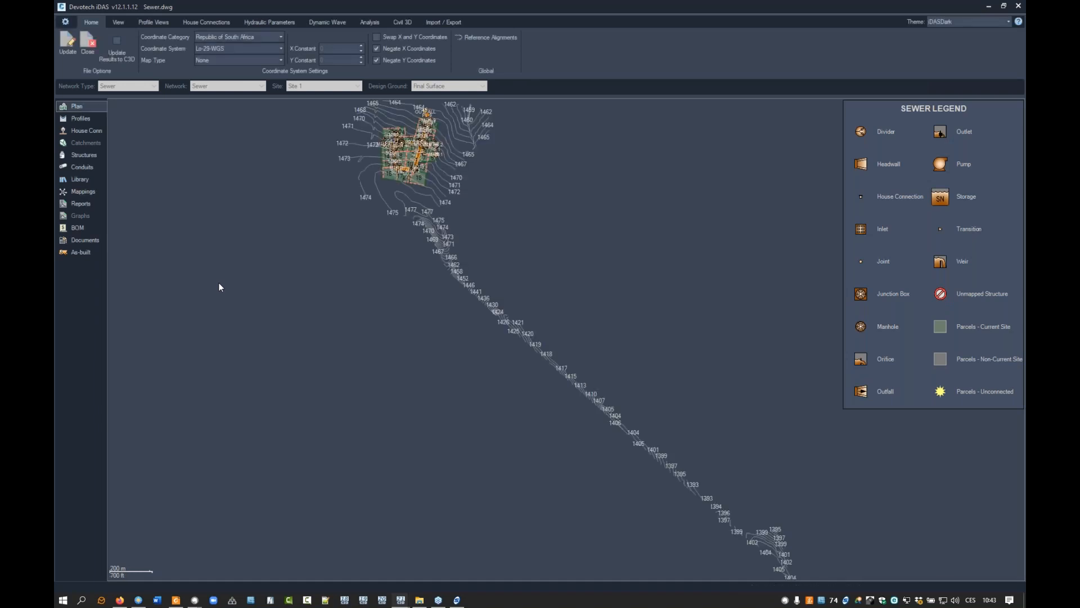
# - Start adding house connections to the profile views with the Sewer part list and uPVC Class 34 110 mm pipes
pyautogui.scroll(5, 404, 294)
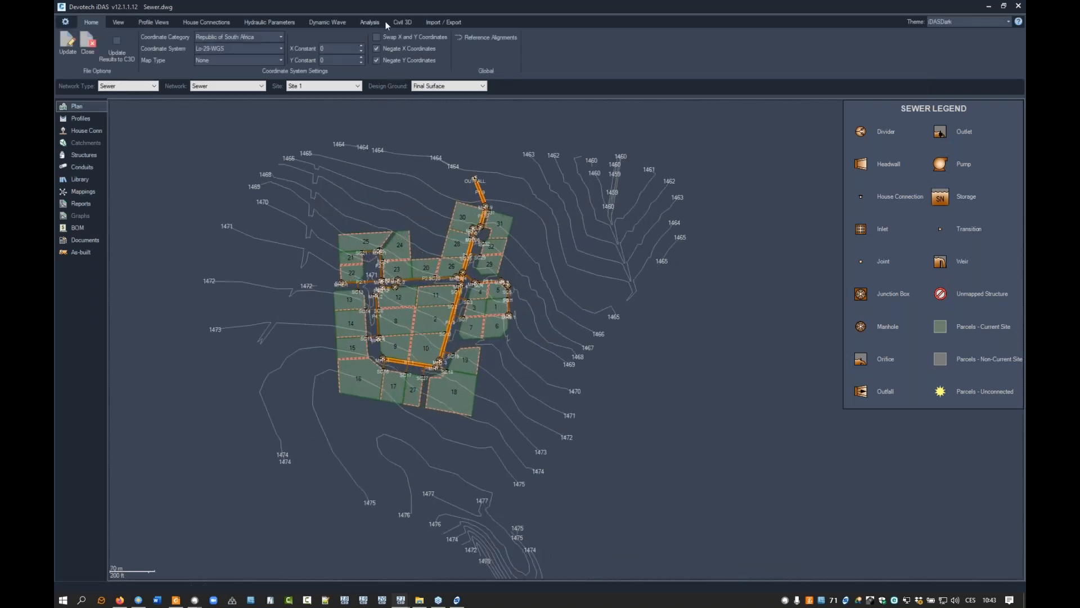
pyautogui.click(404, 21)
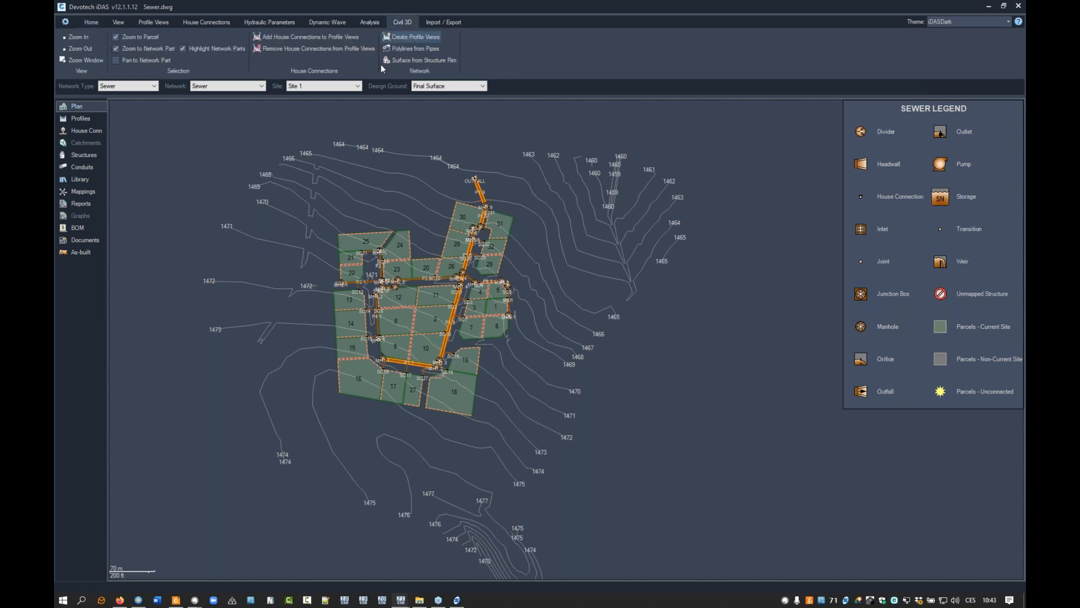
pyautogui.click(298, 36)
pyautogui.click(219, 149)
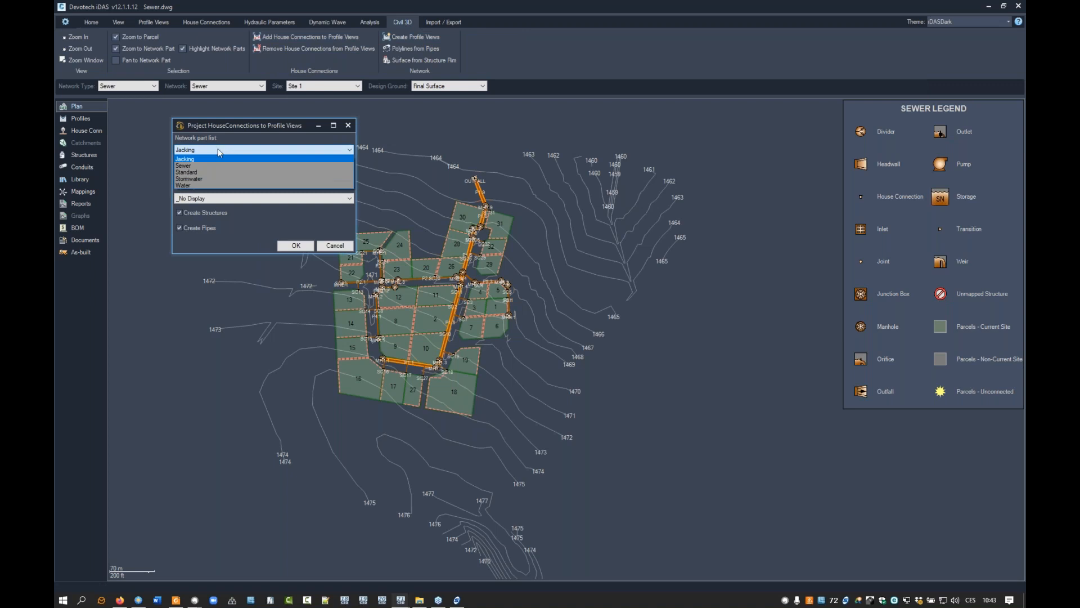
pyautogui.click(209, 166)
pyautogui.click(216, 175)
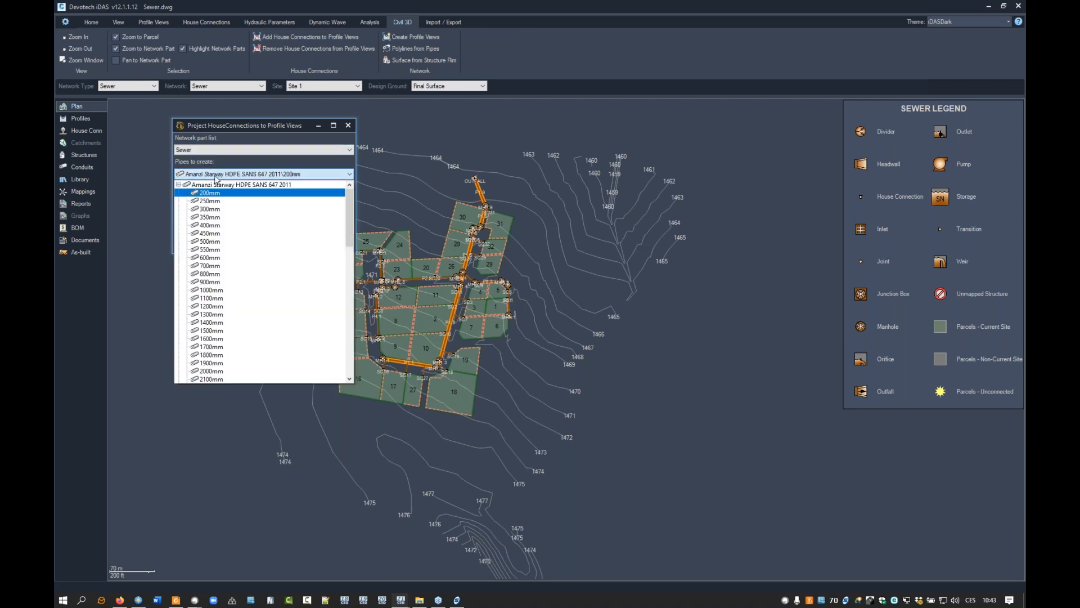
pyautogui.click(178, 185)
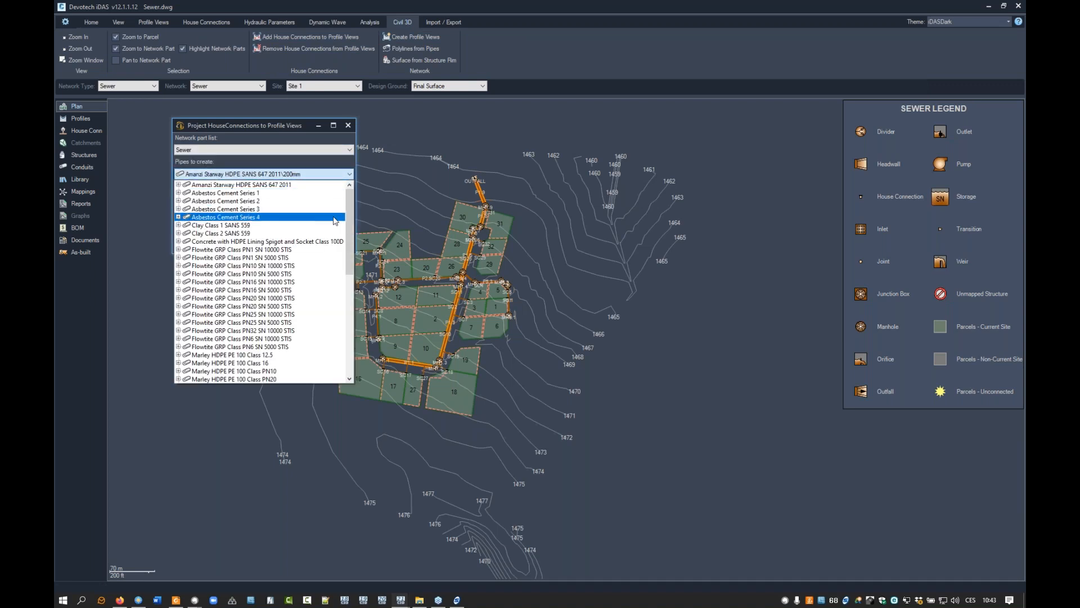
pyautogui.moveTo(349, 232); pyautogui.dragTo(339, 329)
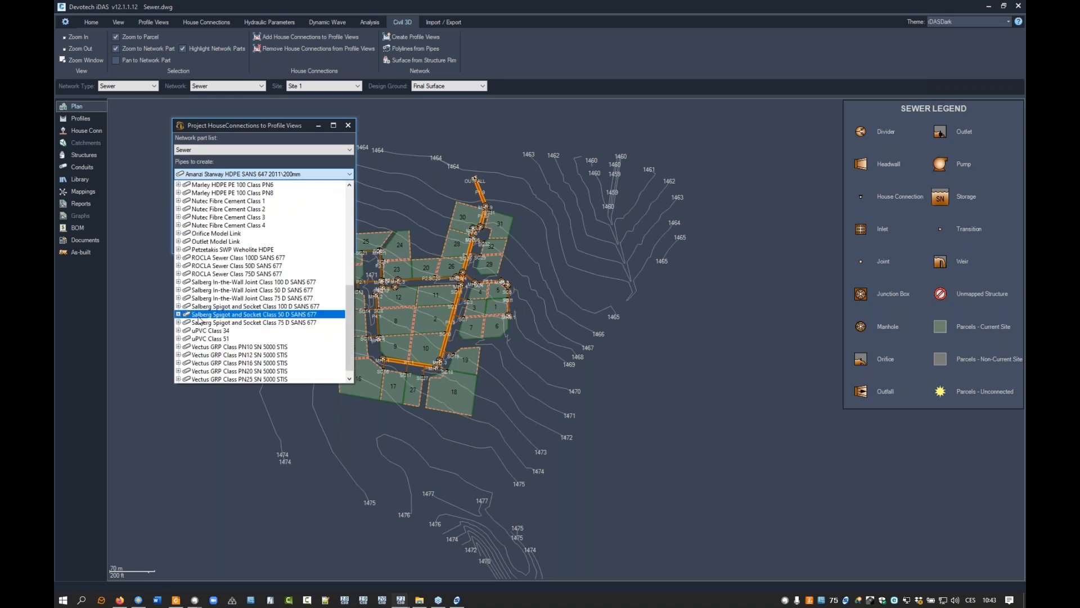
pyautogui.click(177, 330)
pyautogui.click(196, 332)
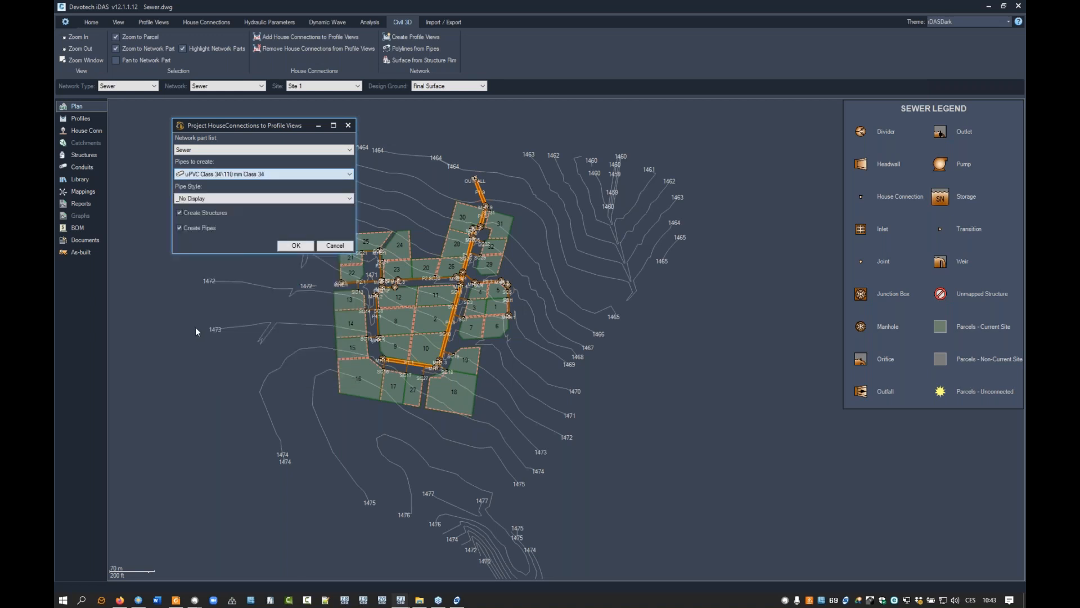
# - Add the house connections to the profile views with pipe style Sewer | Section style for Longsection and update the Civil 3D drawing
pyautogui.click(207, 199)
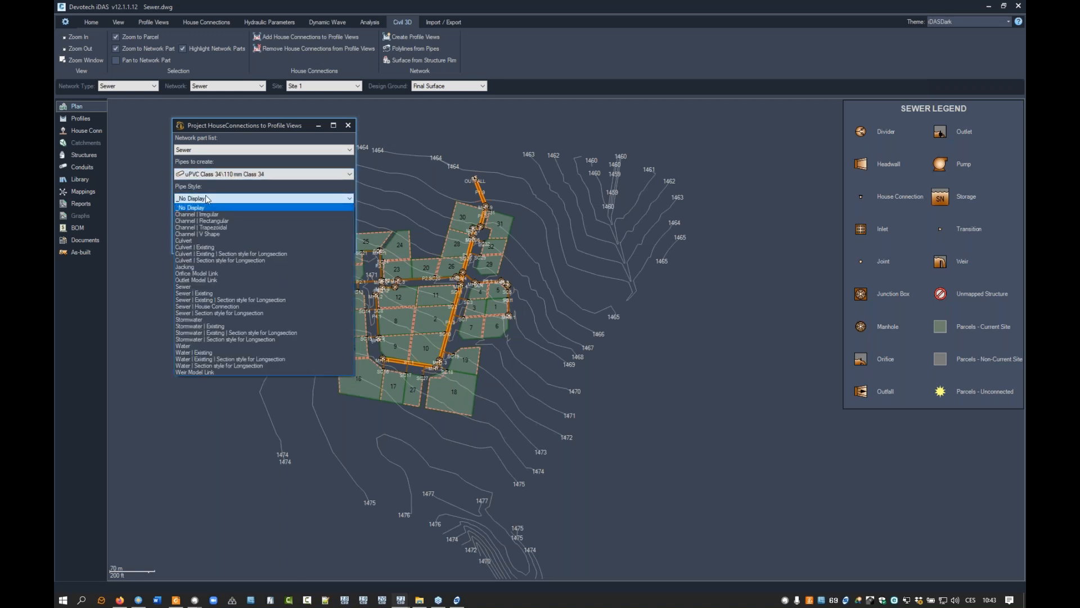
pyautogui.click(226, 313)
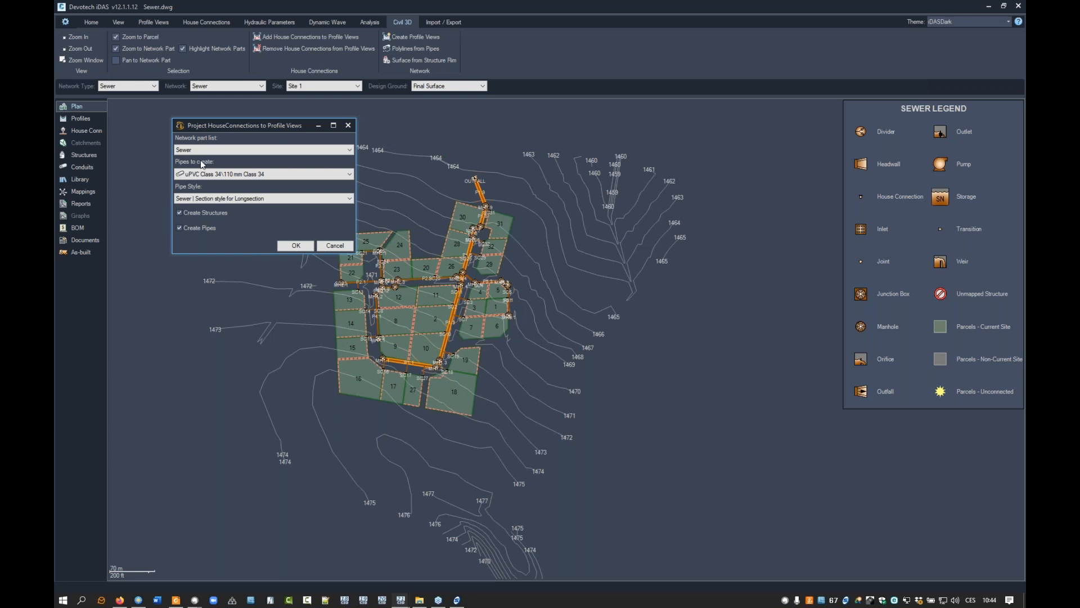
pyautogui.click(296, 245)
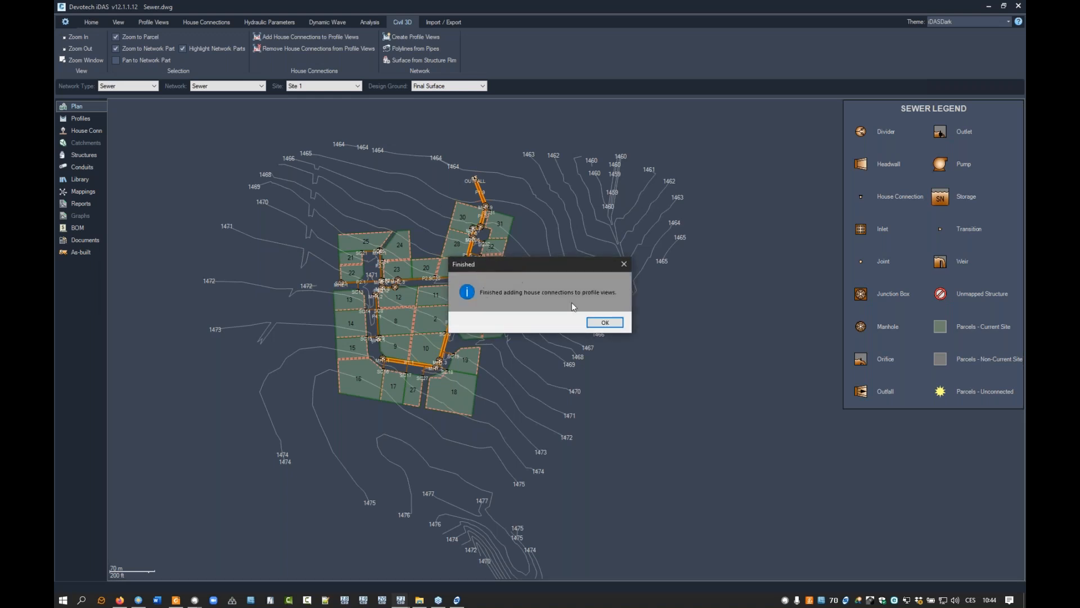
pyautogui.click(606, 322)
pyautogui.click(91, 23)
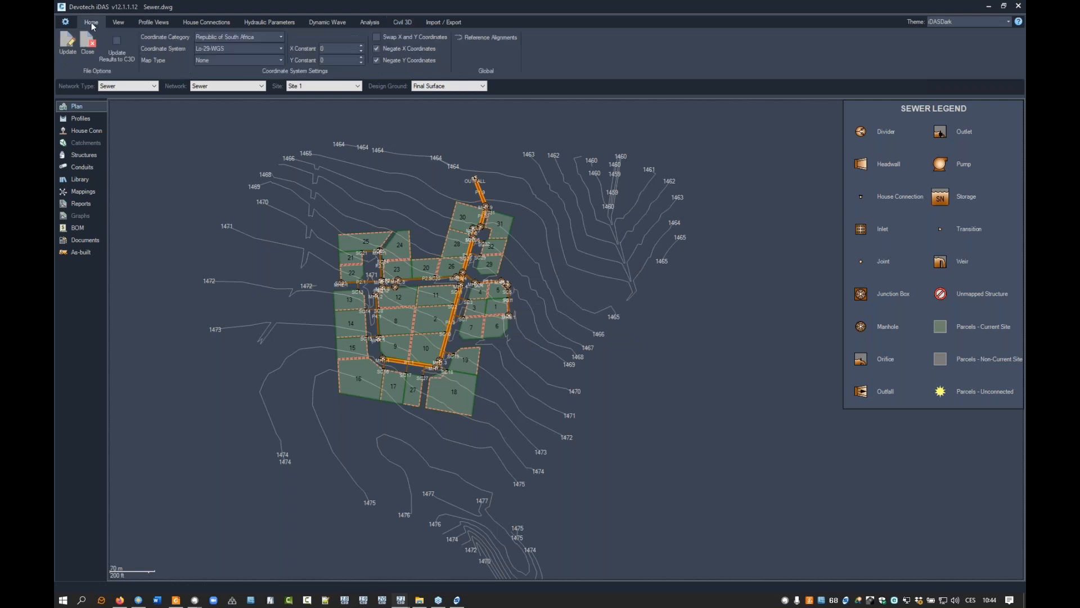
pyautogui.click(68, 50)
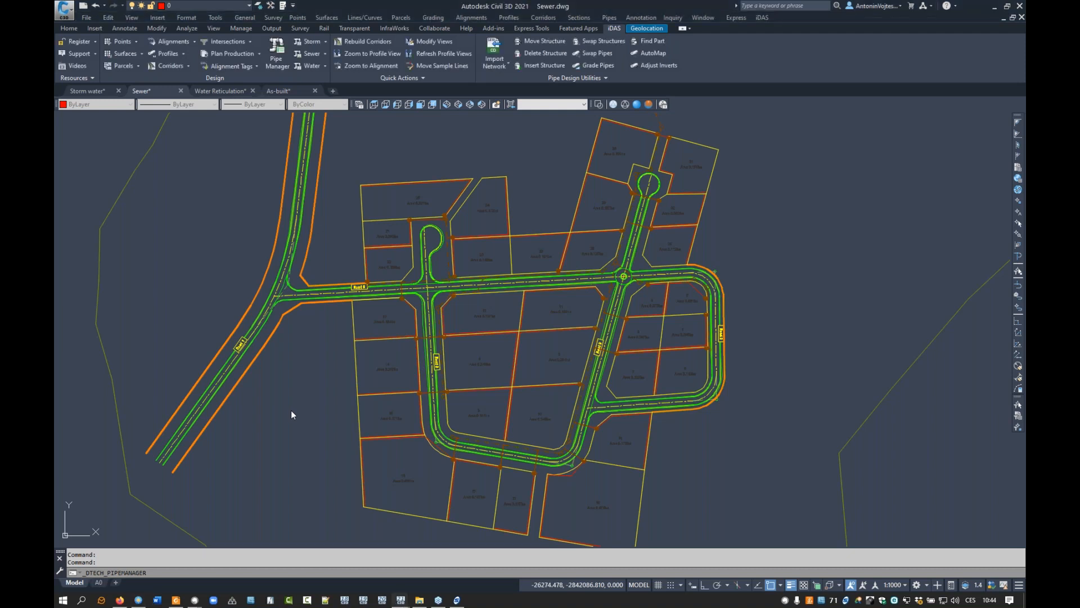
# - Change the 2D model space background to grey, index colour 252
pyautogui.write('op')
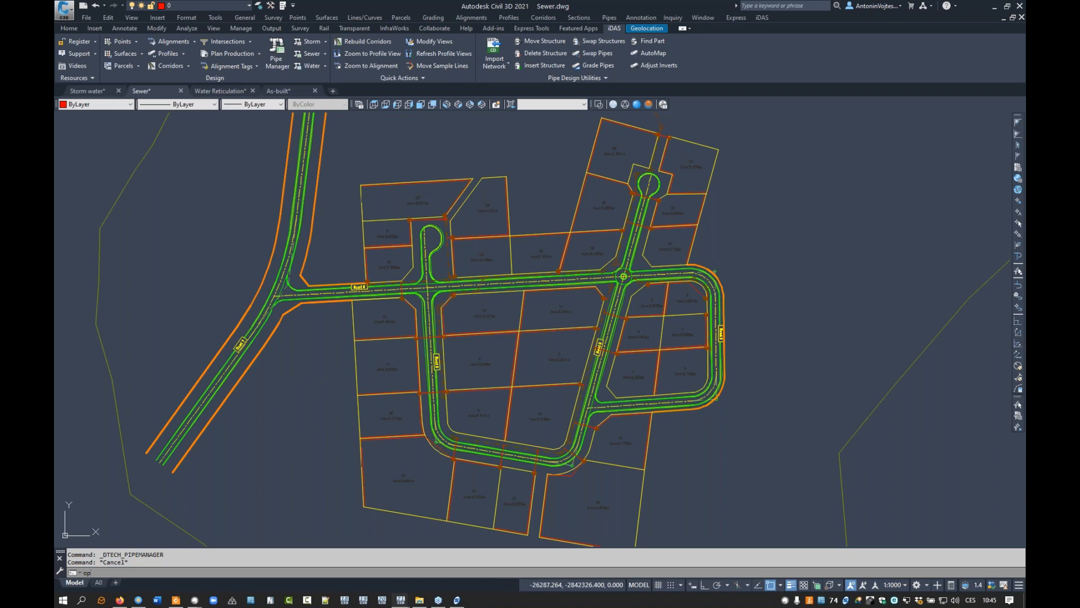
pyautogui.press('Return')
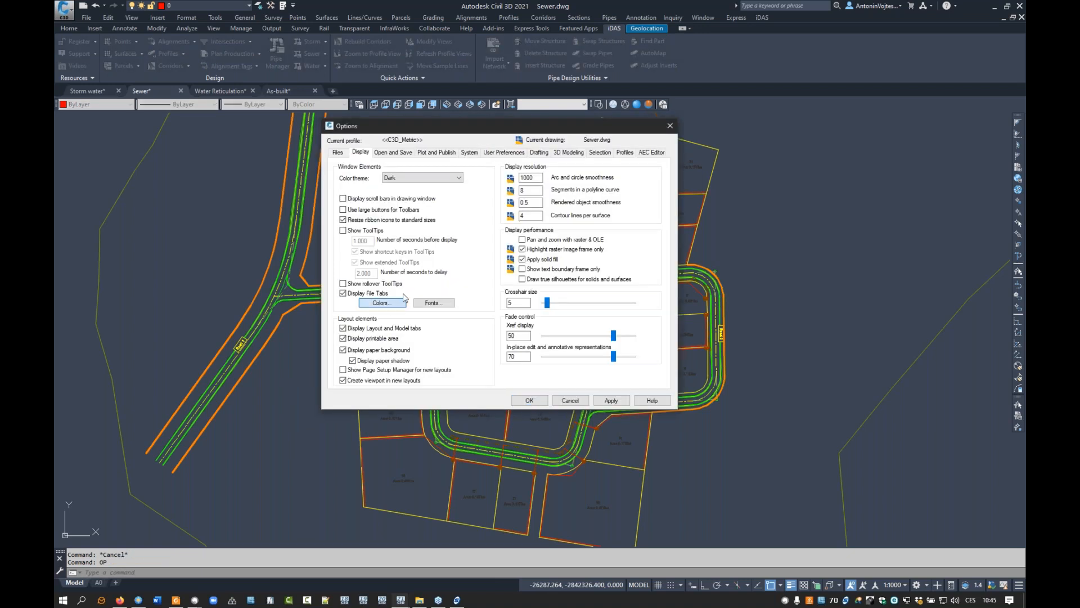
pyautogui.click(400, 302)
pyautogui.click(540, 191)
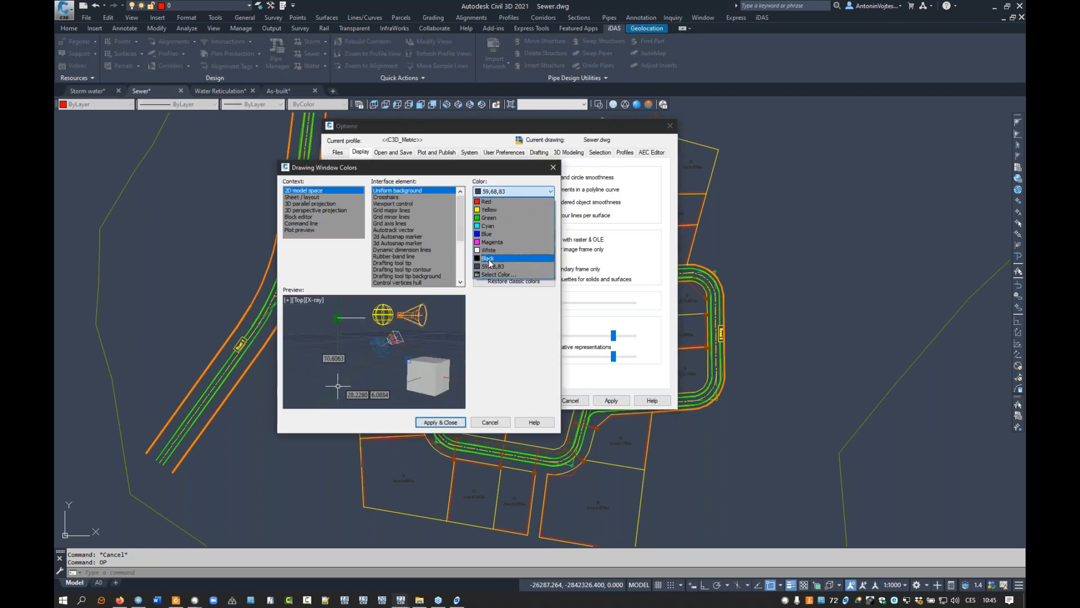
pyautogui.click(490, 275)
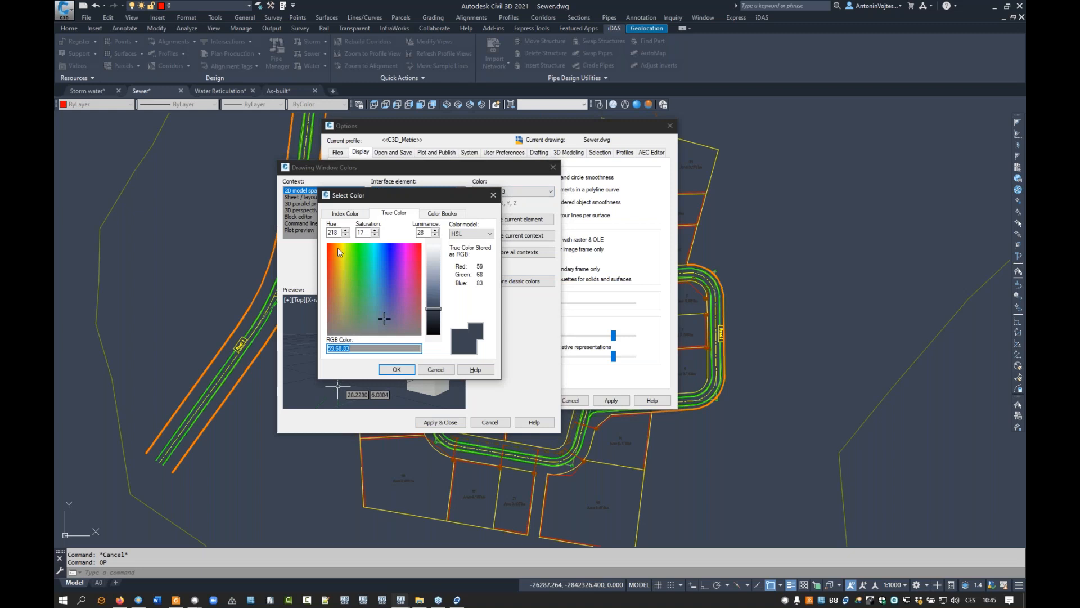
pyautogui.click(348, 325)
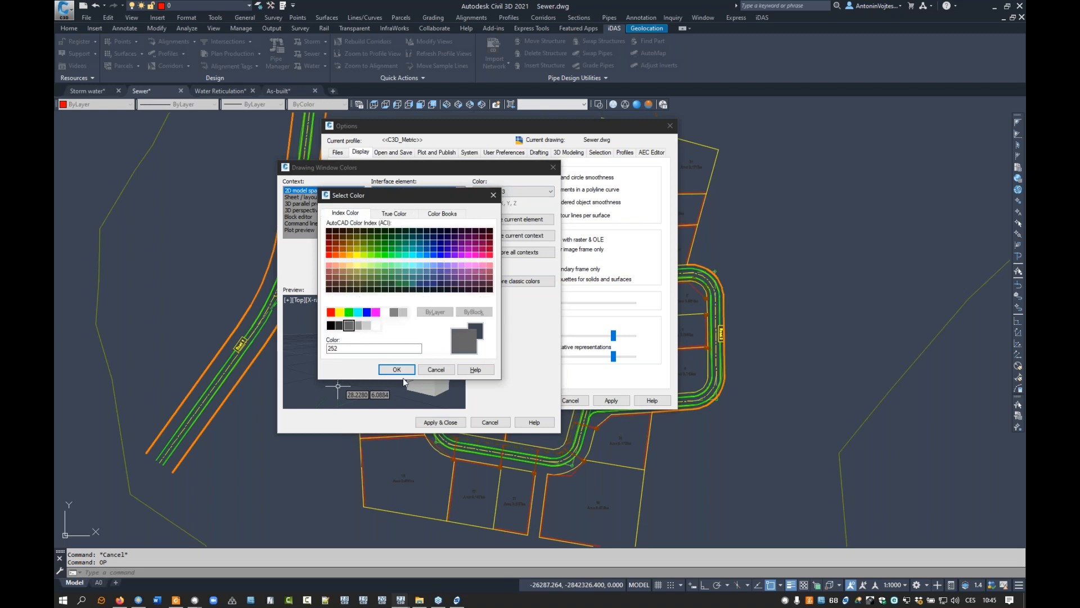
pyautogui.click(397, 369)
pyautogui.click(436, 423)
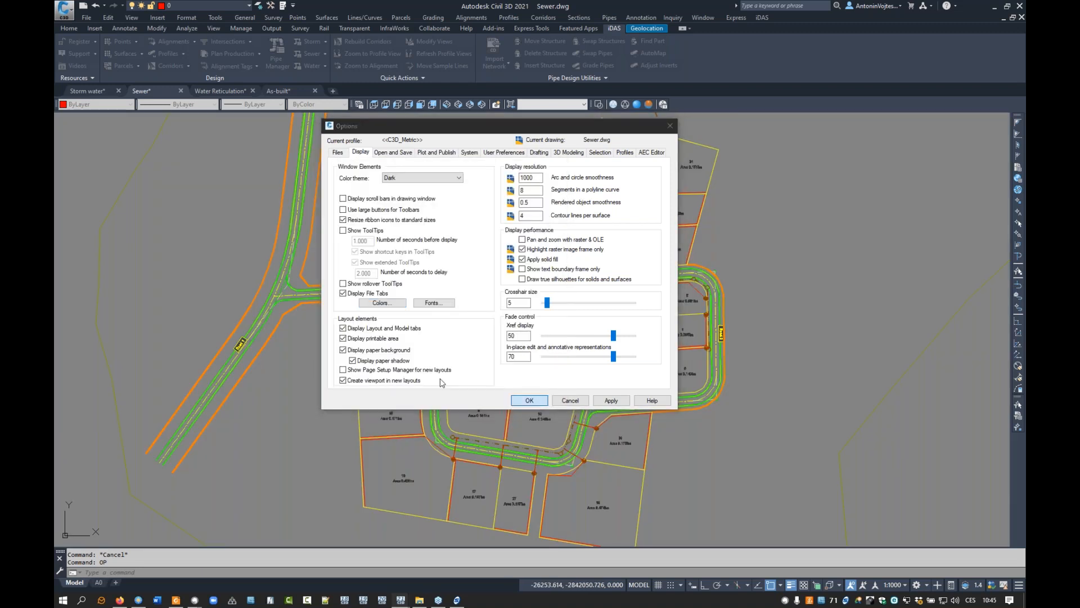
pyautogui.click(530, 400)
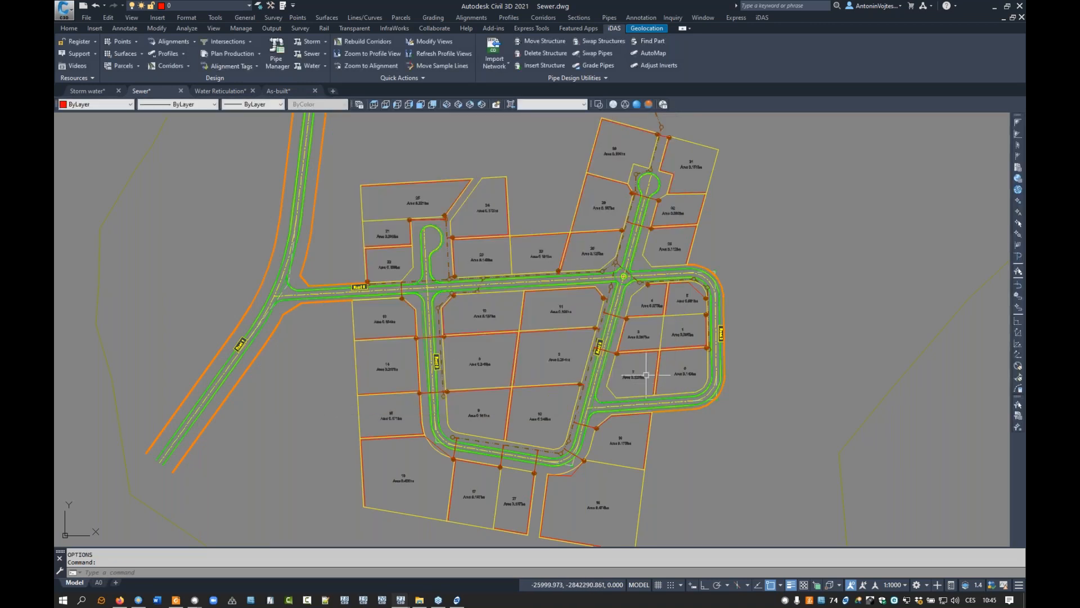
# - Inspect parcel 23's house connection beside the manhole and the neighbouring parcels' connections in the plan drawing
pyautogui.scroll(2, 450, 278)
pyautogui.scroll(10, 448, 277)
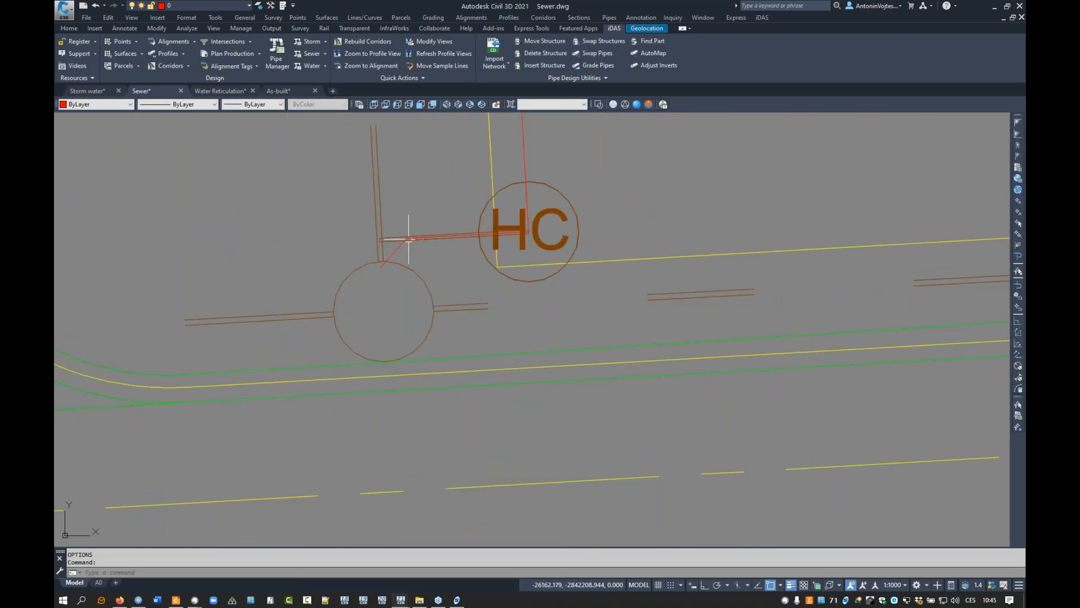
pyautogui.click(388, 239)
pyautogui.press('Escape')
pyautogui.scroll(-5, 430, 251)
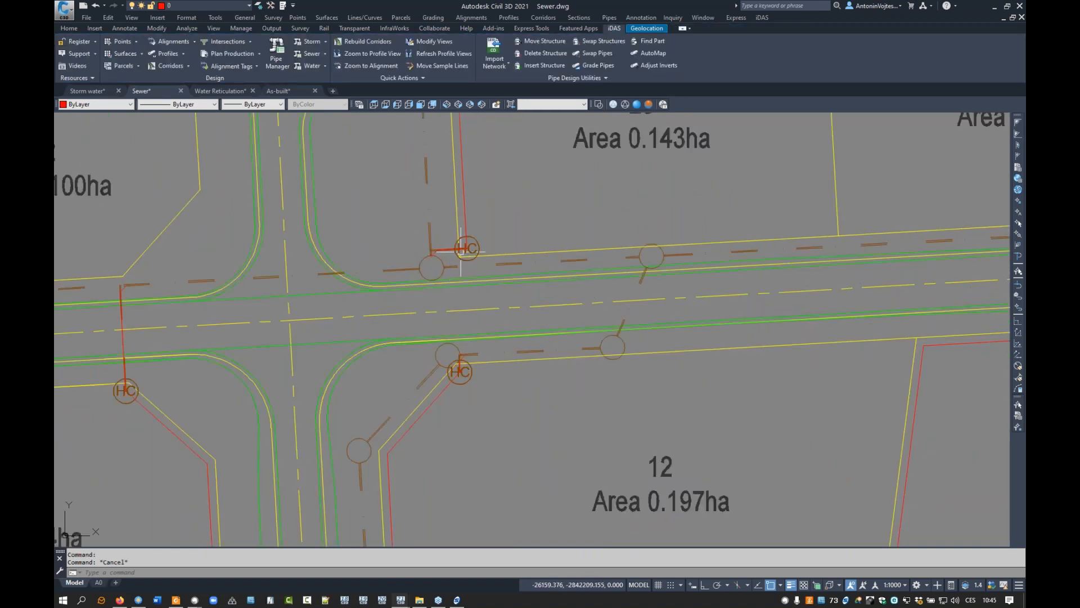
pyautogui.scroll(-2, 124, 320)
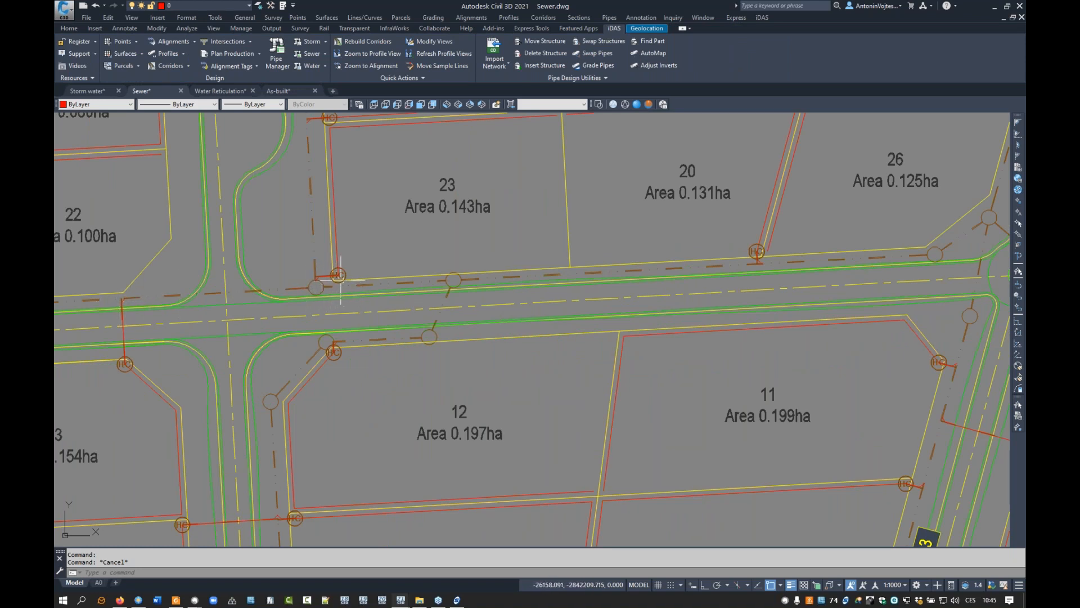
pyautogui.scroll(-2, 335, 337)
# - Examine the house connections projected along the sewer pipe in the drawing's long section profile views
pyautogui.scroll(-6, 337, 349)
pyautogui.moveTo(793, 304); pyautogui.dragTo(339, 434, button='middle')
pyautogui.moveTo(593, 313); pyautogui.dragTo(486, 420, button='middle')
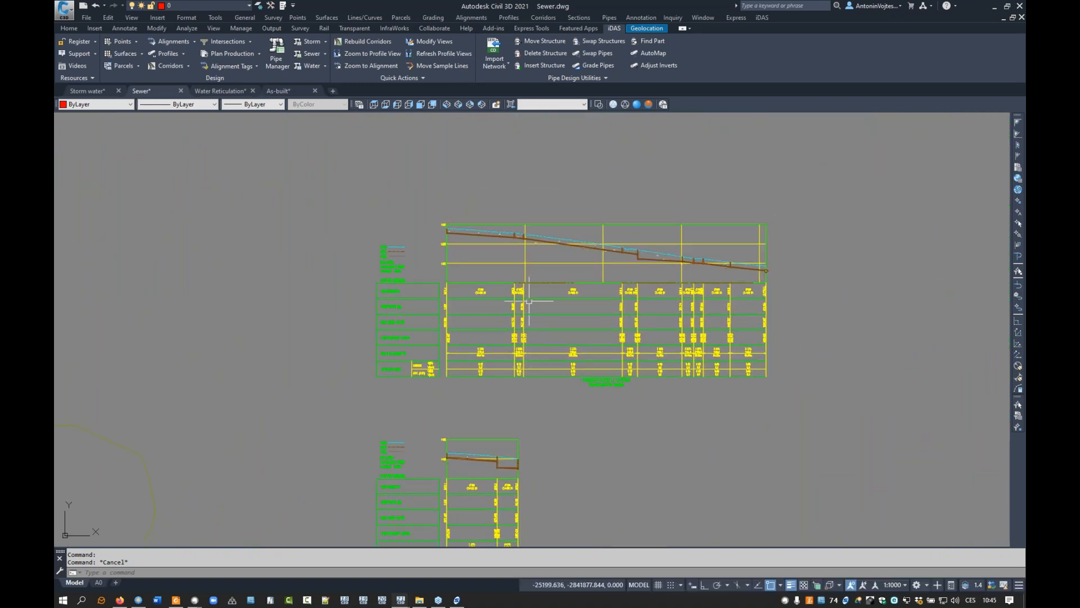
pyautogui.scroll(6, 509, 236)
pyautogui.scroll(3, 453, 229)
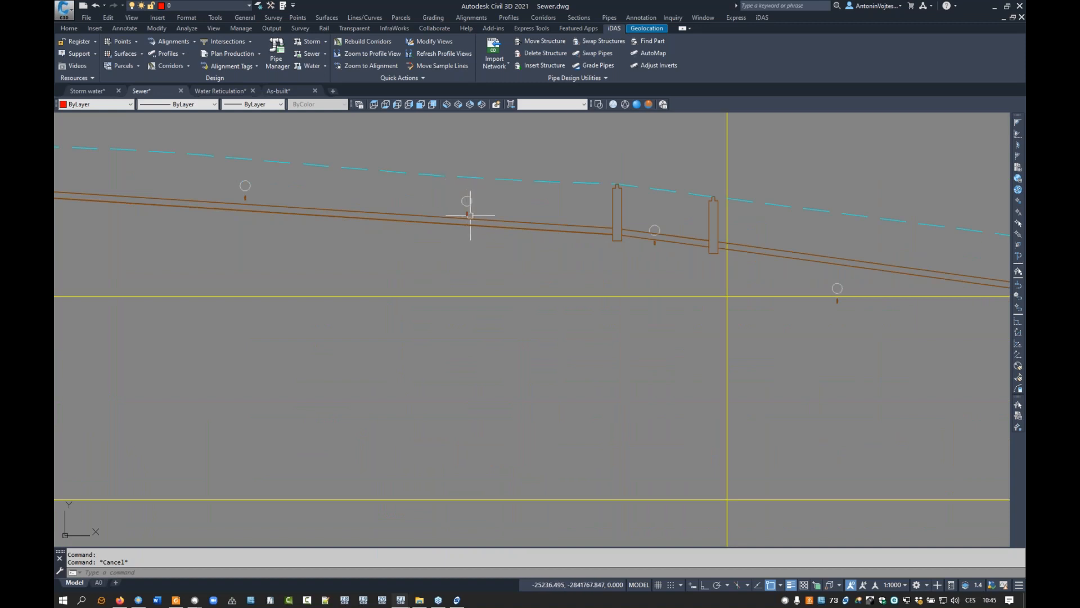
pyautogui.scroll(-3, 419, 252)
pyautogui.scroll(-2, 420, 252)
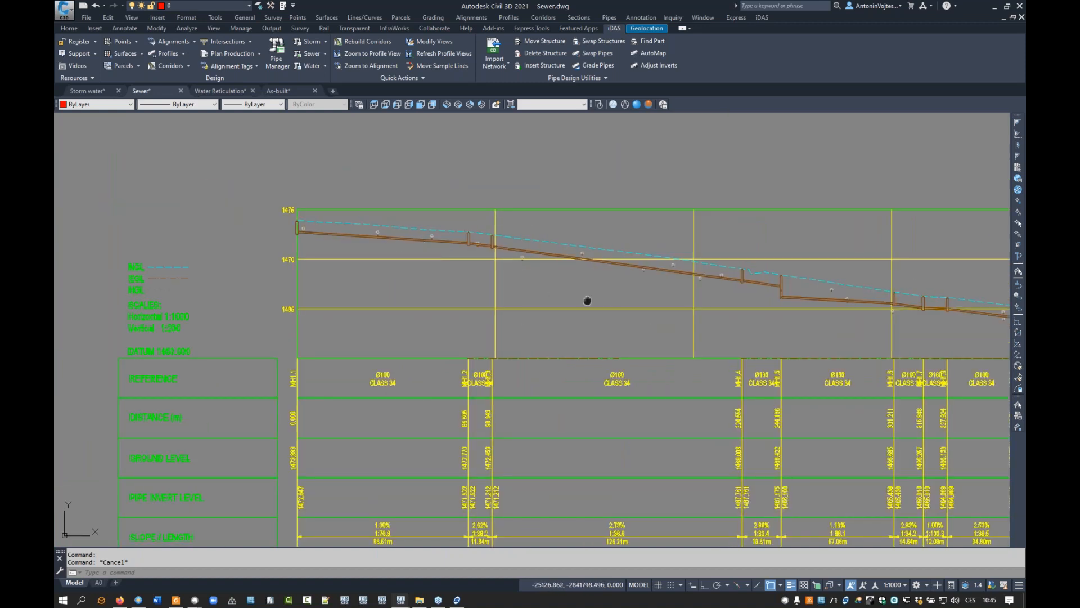
pyautogui.moveTo(586, 302); pyautogui.dragTo(479, 294, button='middle')
pyautogui.moveTo(550, 299); pyautogui.dragTo(531, 239, button='middle')
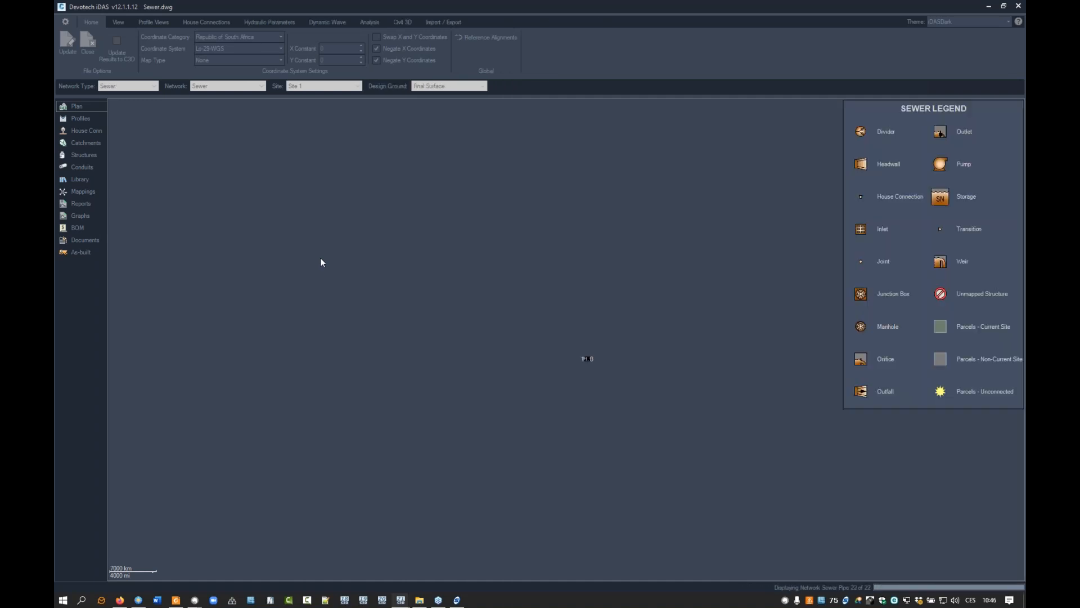
# - Lower pipe P1.3 in the iDAS profile from MH1.1 to OUTFALL to inverts of 1470.412 m at its start and 1466.961 m at its end
pyautogui.click(79, 119)
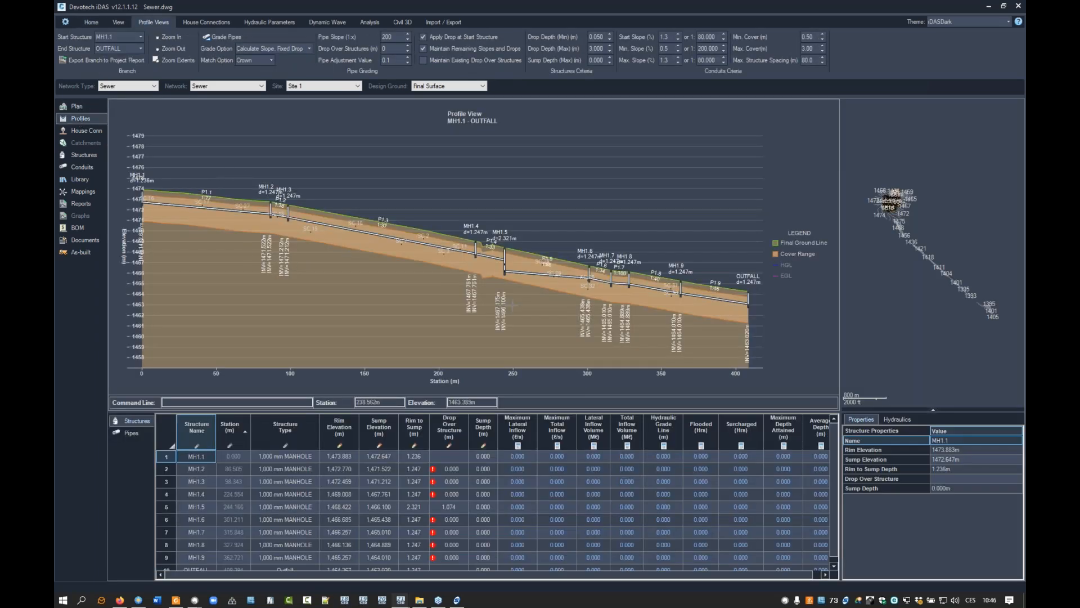
pyautogui.scroll(3, 331, 228)
pyautogui.click(445, 241)
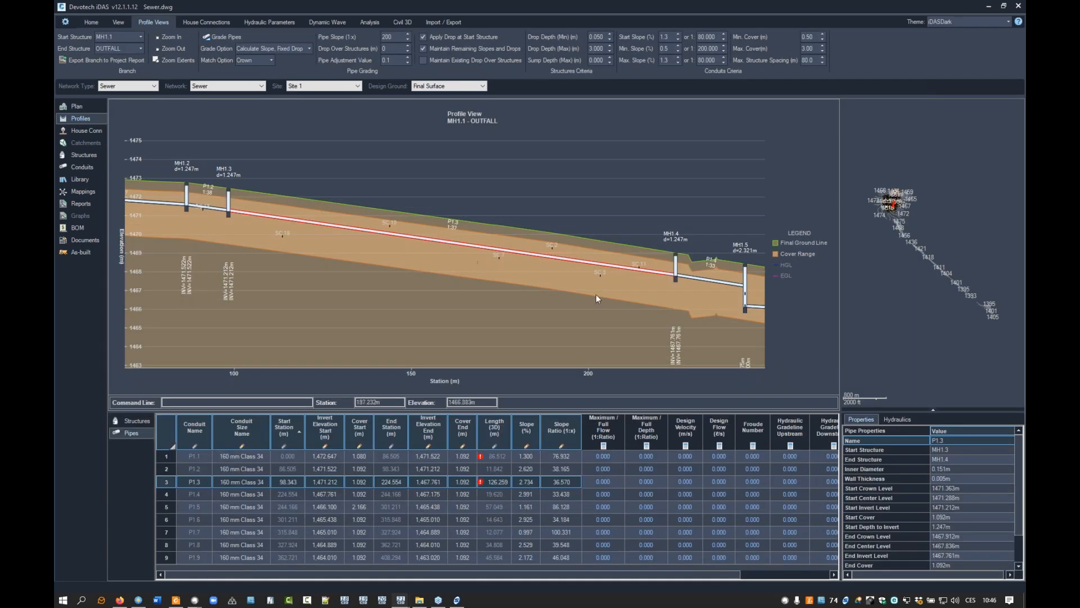
pyautogui.press('Down')
pyautogui.press('Down')
pyautogui.press('Down')
pyautogui.press('Down')
pyautogui.press('Down')
pyautogui.press('Down')
pyautogui.press('Down')
pyautogui.press('Down')
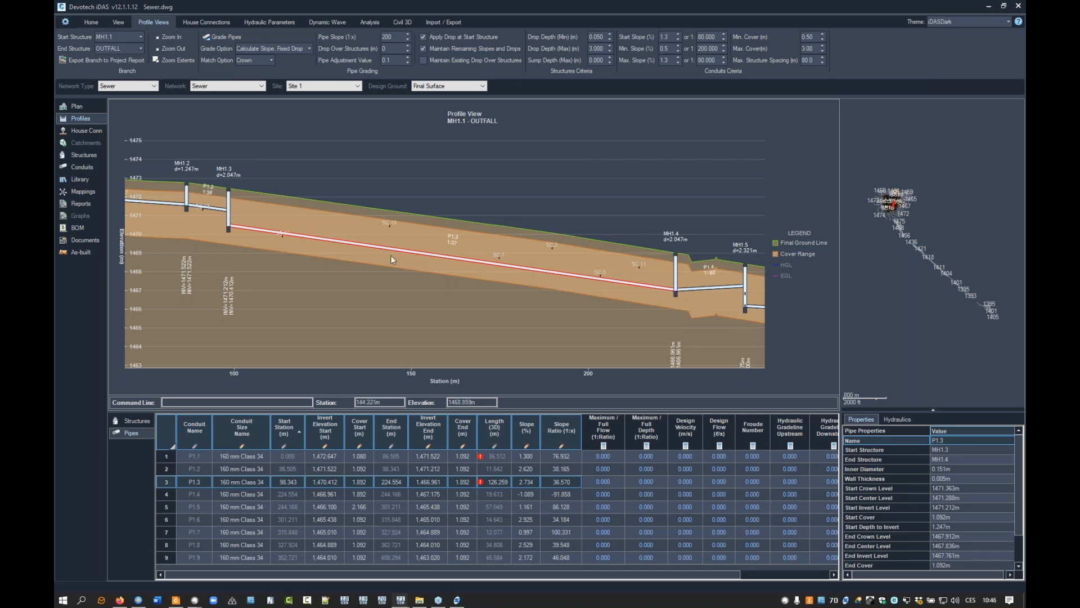
# - Lower only the start of pipe P1.3 at MH1.3 to an invert of 1469.912 m
pyautogui.press('Down')
pyautogui.press('Down')
pyautogui.press('Down')
pyautogui.press('Down')
pyautogui.press('Down')
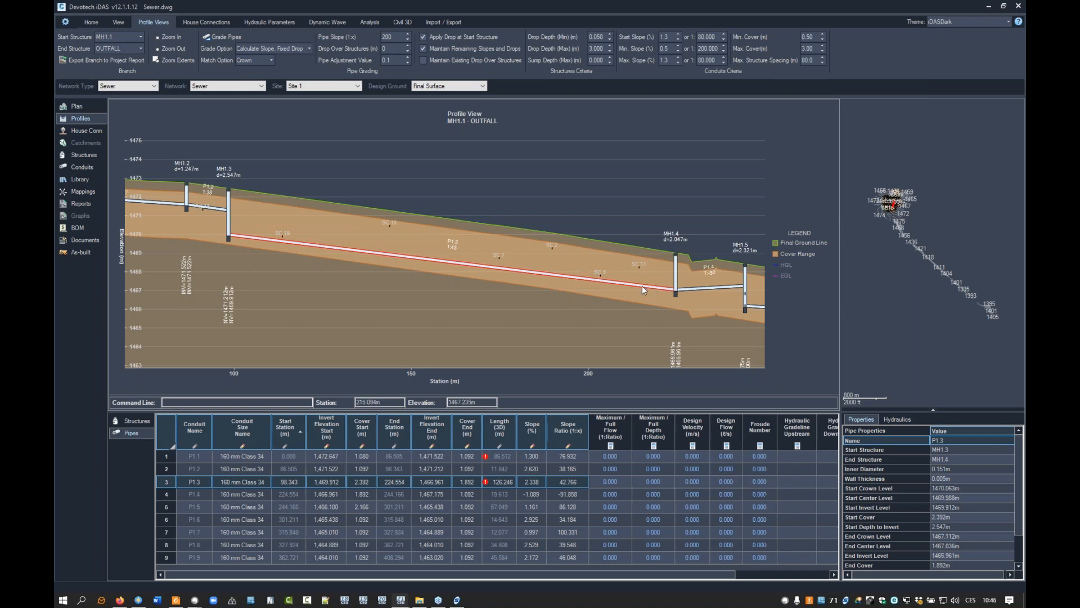
# - Grade pipes P1.3 and P1.4 together at a uniform 3.574 % slope between MH1.3 and MH1.5 and check the house connections table
pyautogui.click(720, 285)
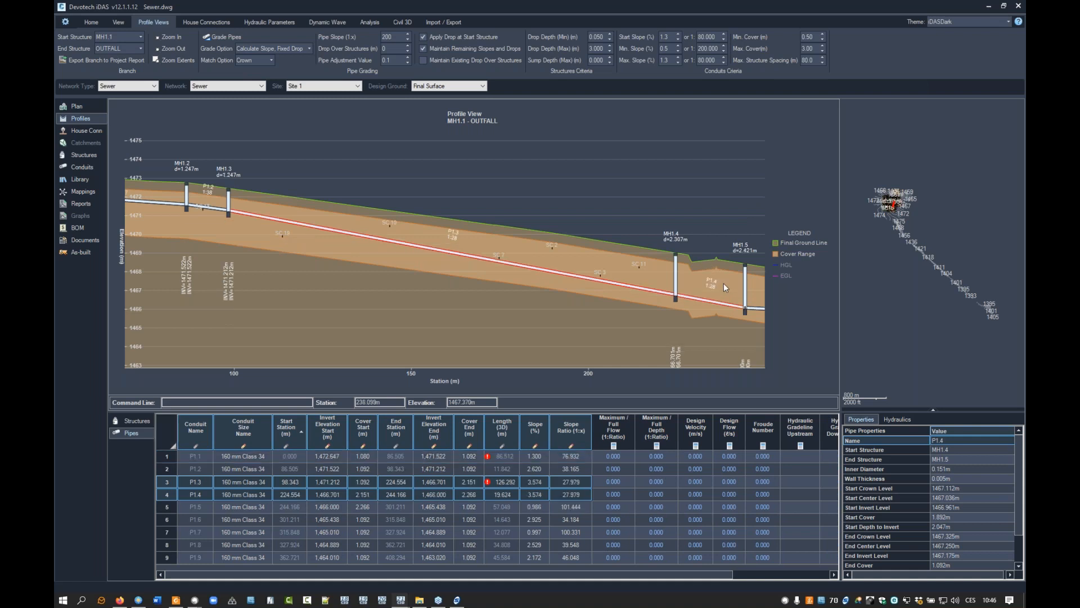
pyautogui.doubleClick(464, 205)
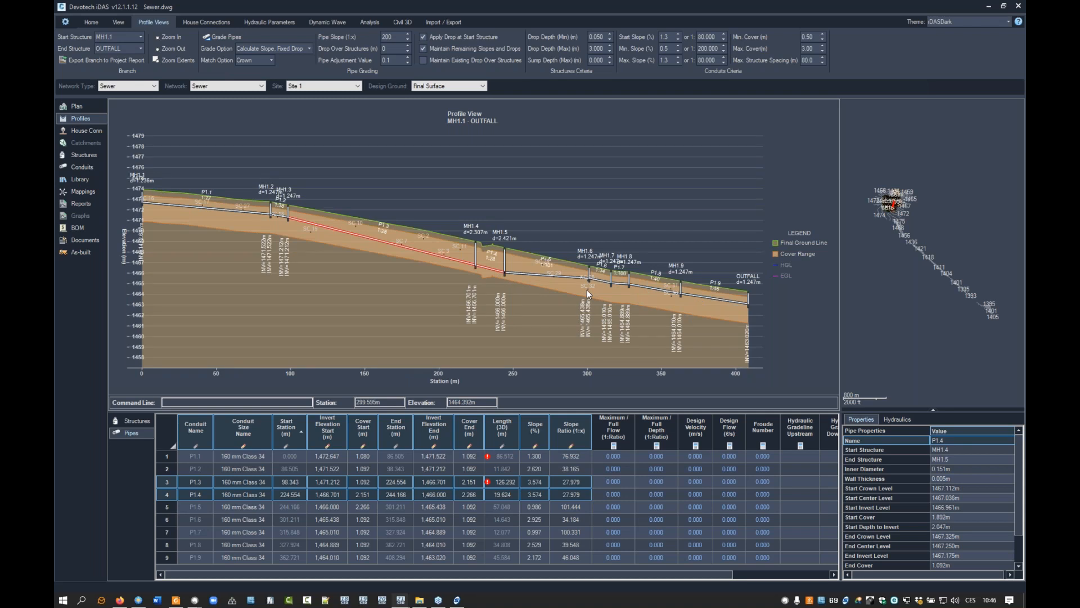
pyautogui.click(85, 130)
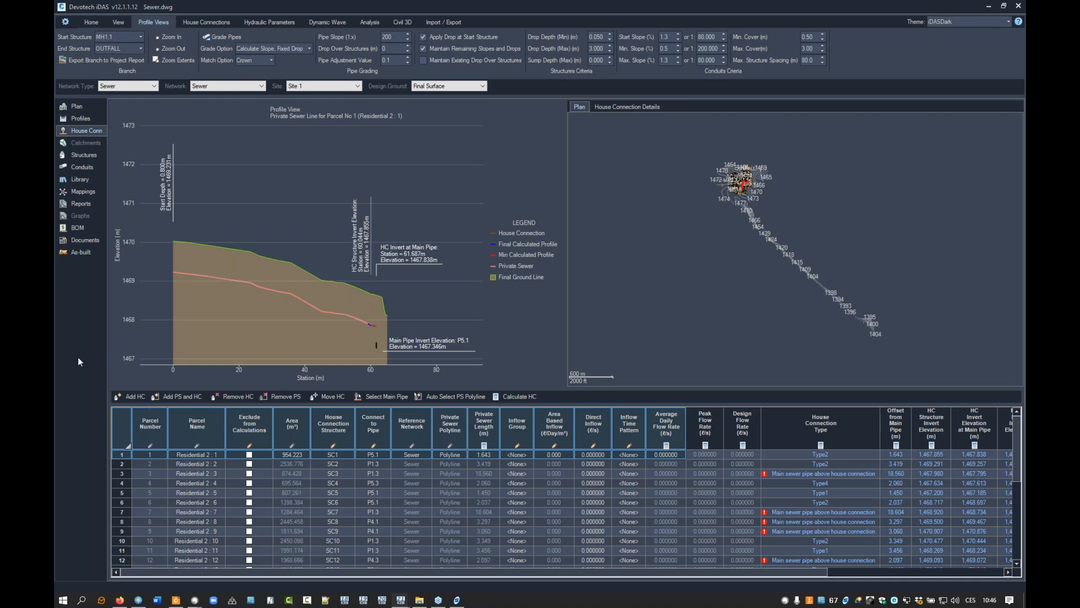
# - Close the Sewer network and load the Water Reticulation drawing's network in iDAS, viewing its pipes in plan
pyautogui.click(93, 23)
pyautogui.click(88, 56)
pyautogui.click(568, 326)
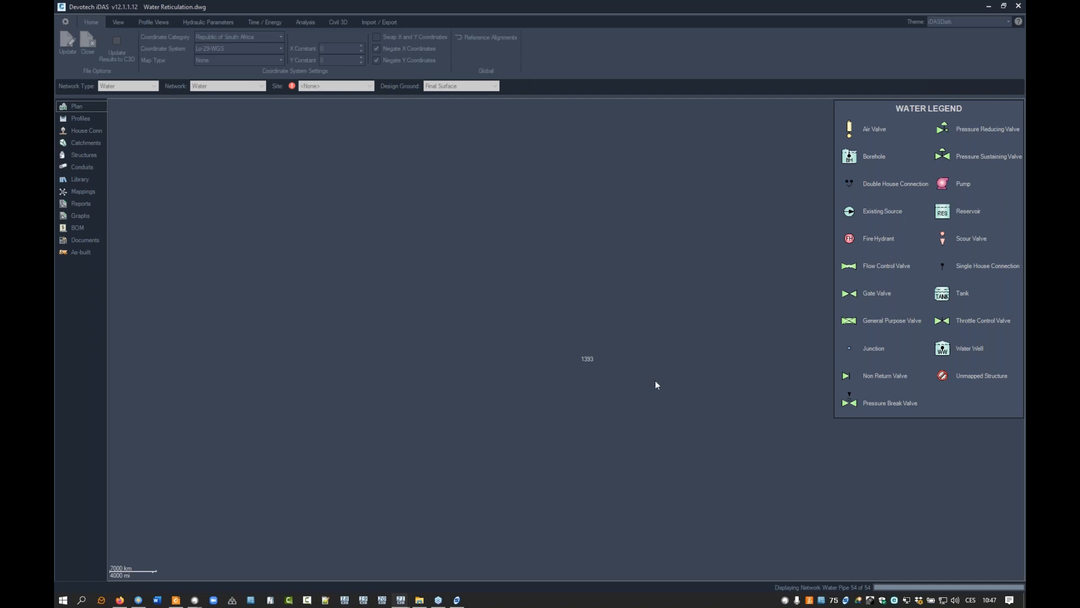
pyautogui.moveTo(514, 266); pyautogui.dragTo(613, 421, button='middle')
pyautogui.scroll(1, 524, 350)
pyautogui.scroll(5, 525, 354)
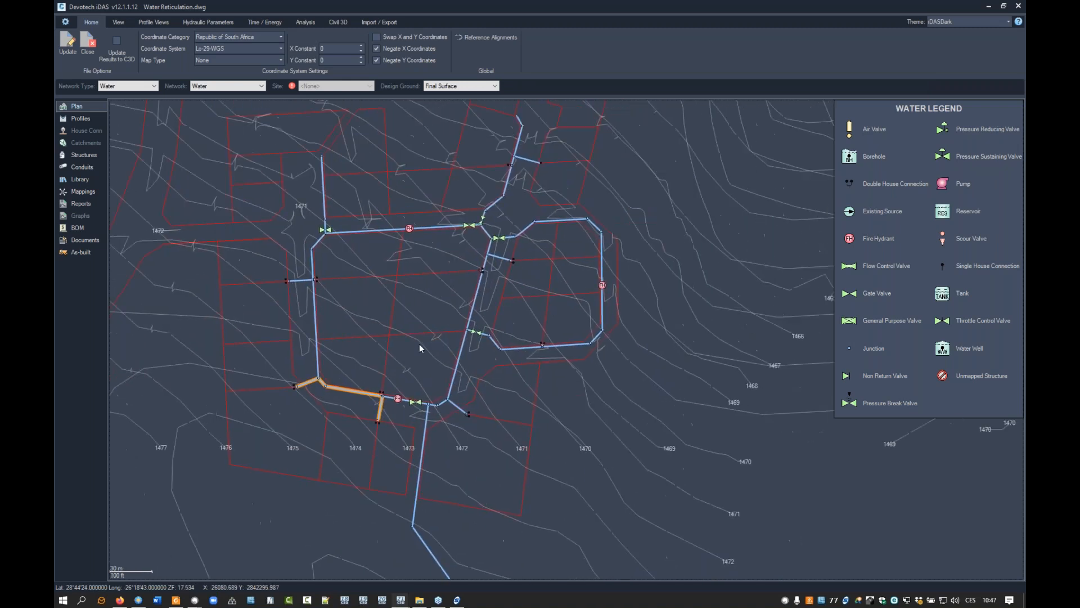
# - View the DHC1 to DHC2 profile and lower pipe P32 to inverts of 1472.121 m at its start and 1472.596 m at its end
pyautogui.moveTo(435, 335); pyautogui.dragTo(420, 343, button='middle')
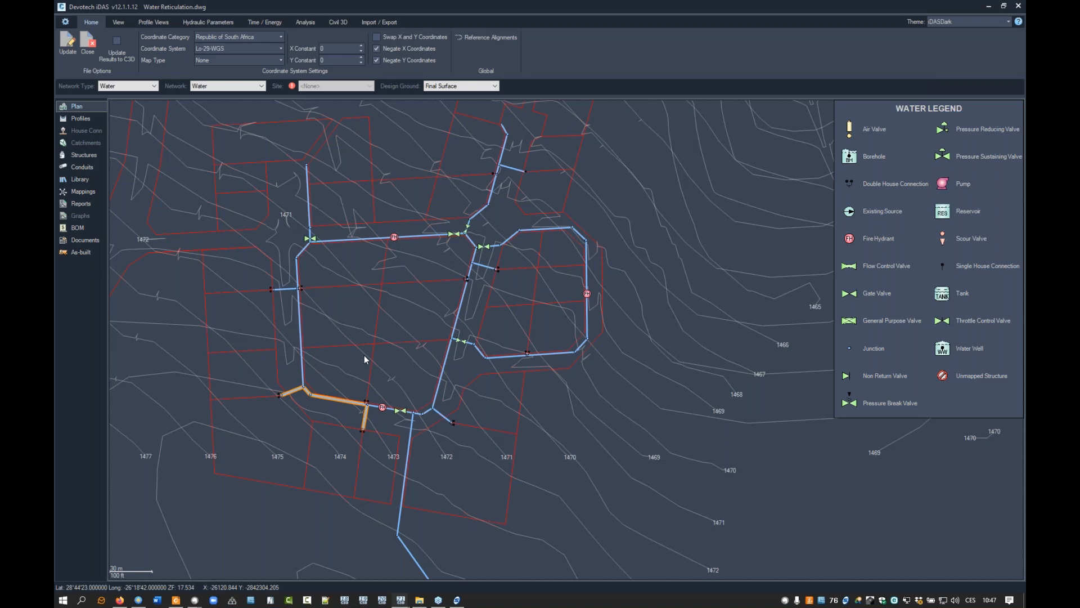
pyautogui.moveTo(407, 340); pyautogui.dragTo(404, 245, button='middle')
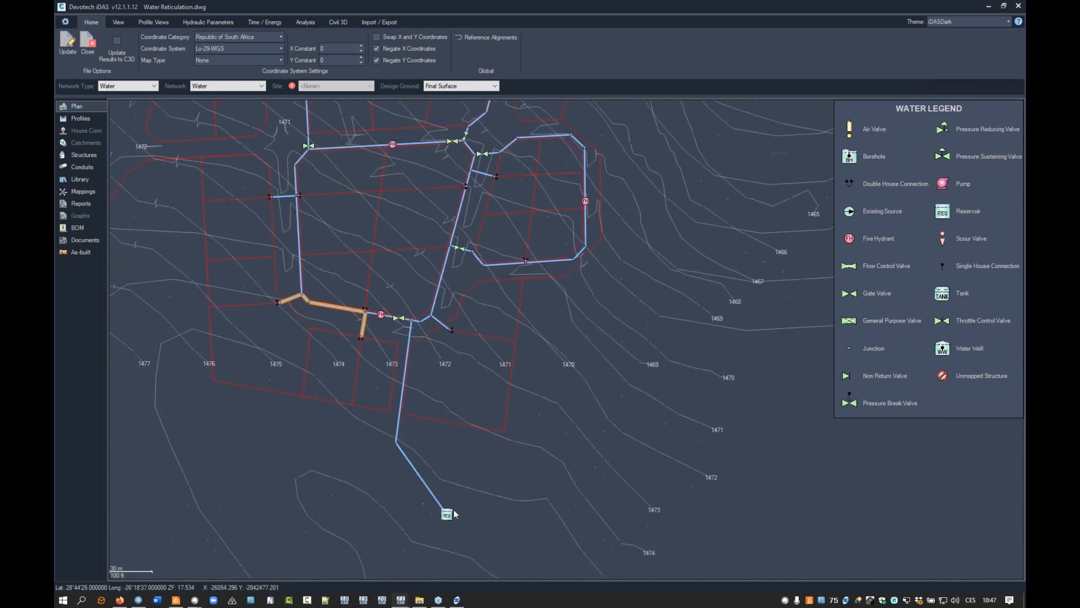
pyautogui.moveTo(428, 295); pyautogui.dragTo(425, 368, button='middle')
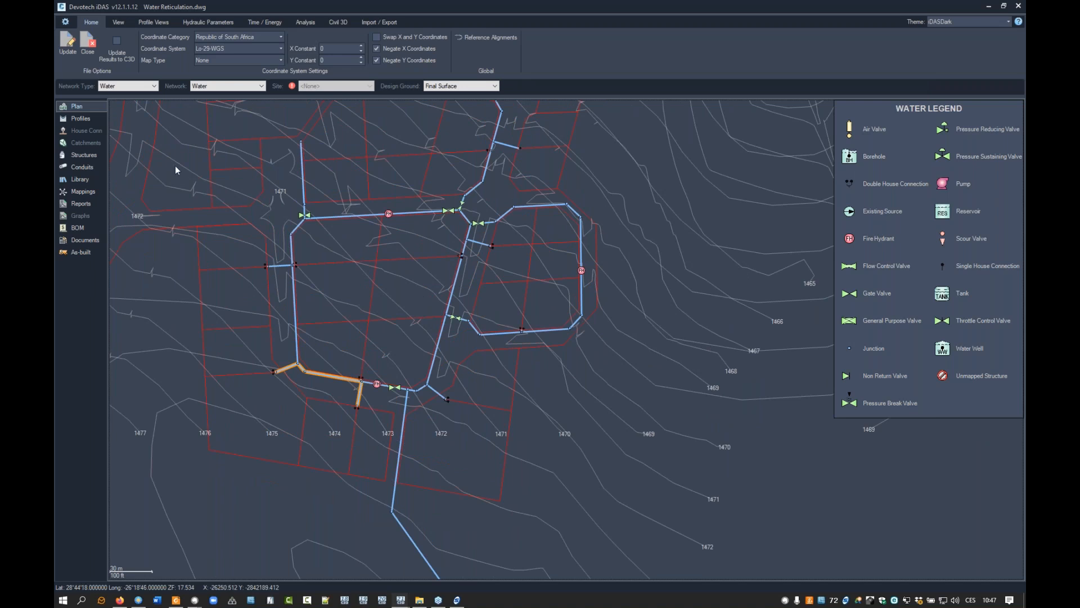
pyautogui.click(80, 119)
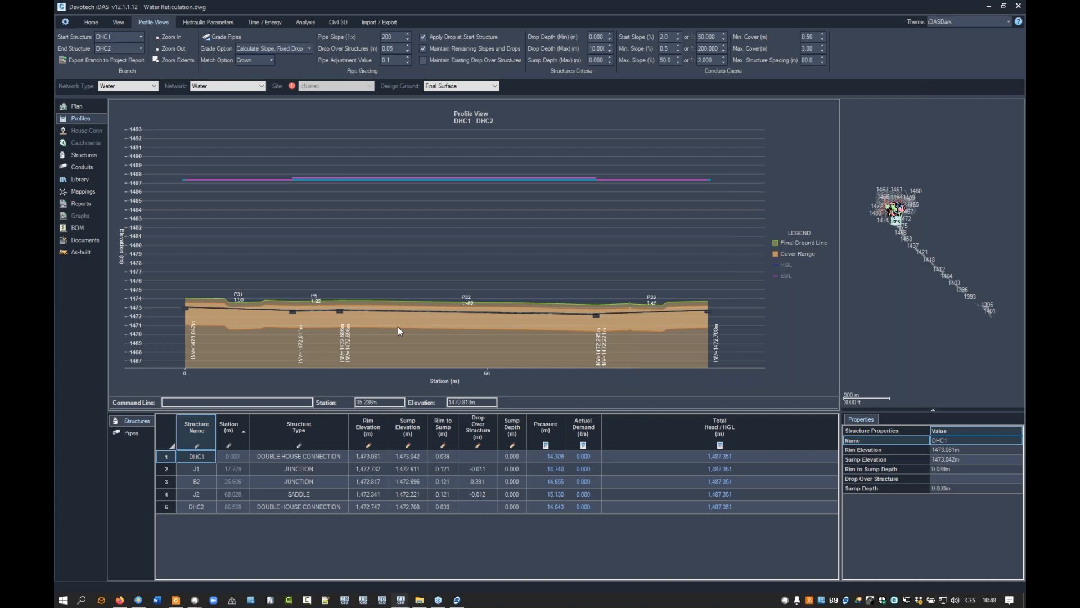
pyautogui.click(406, 310)
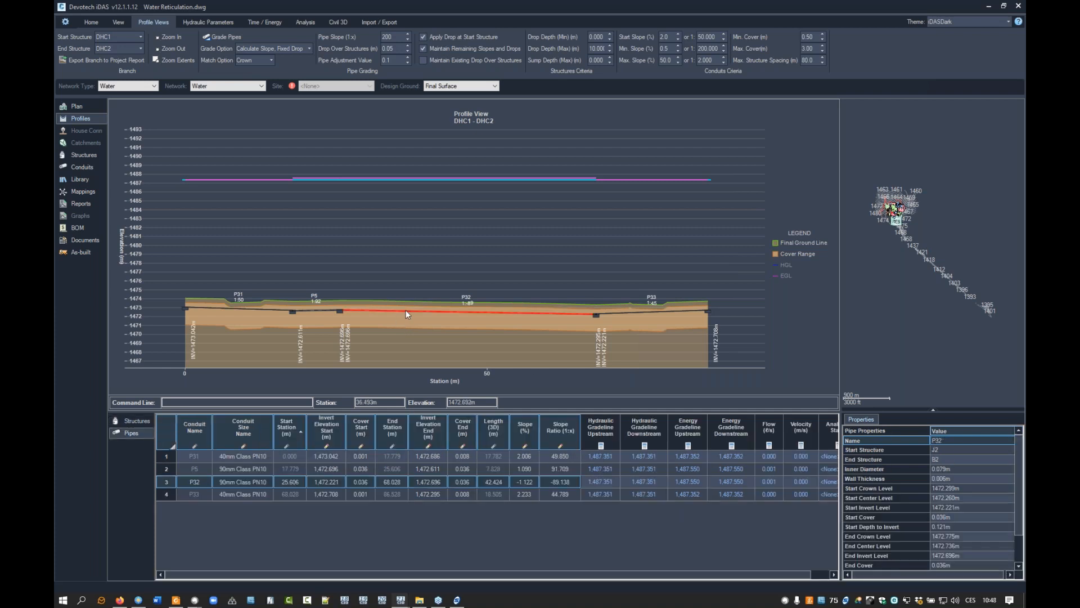
pyautogui.press('Down')
pyautogui.press('Down')
pyautogui.press('Down')
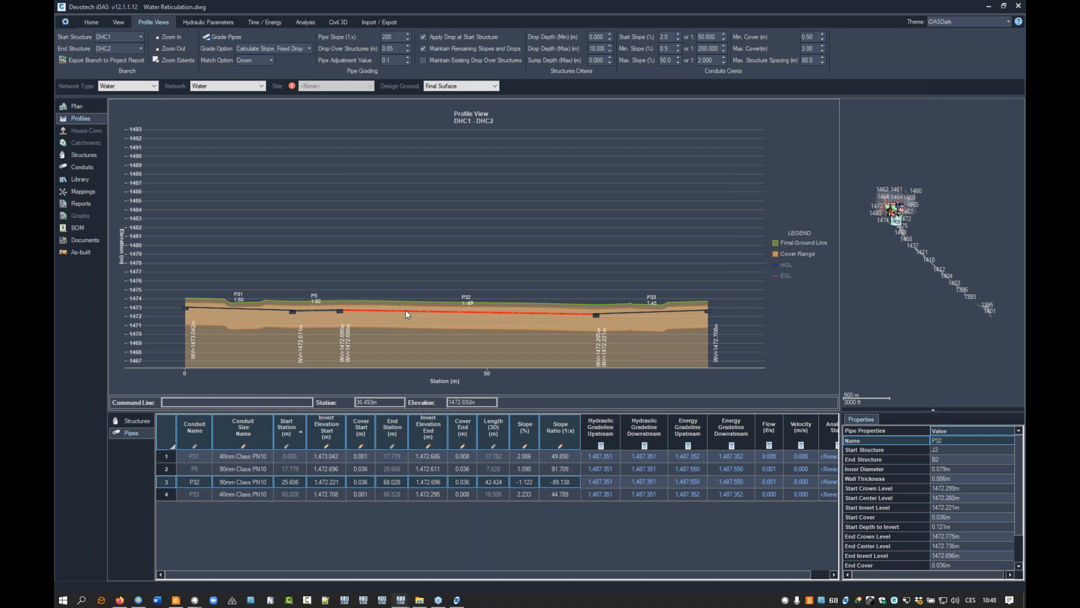
pyautogui.press('Up')
pyautogui.press('Up')
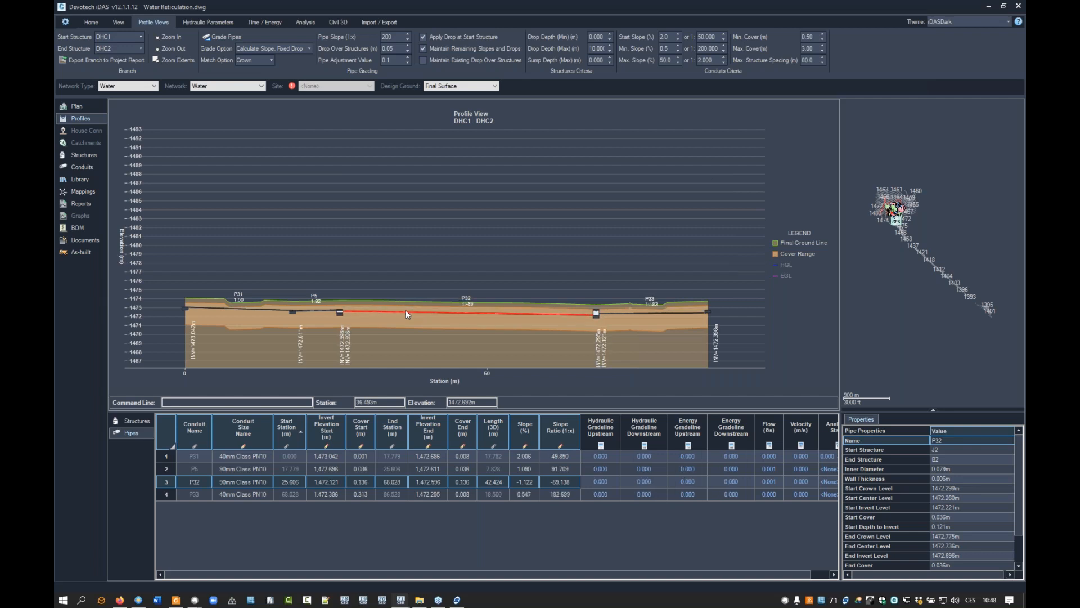
# - Set the sump depth of junction B2 in the profile to 0
pyautogui.click(341, 315)
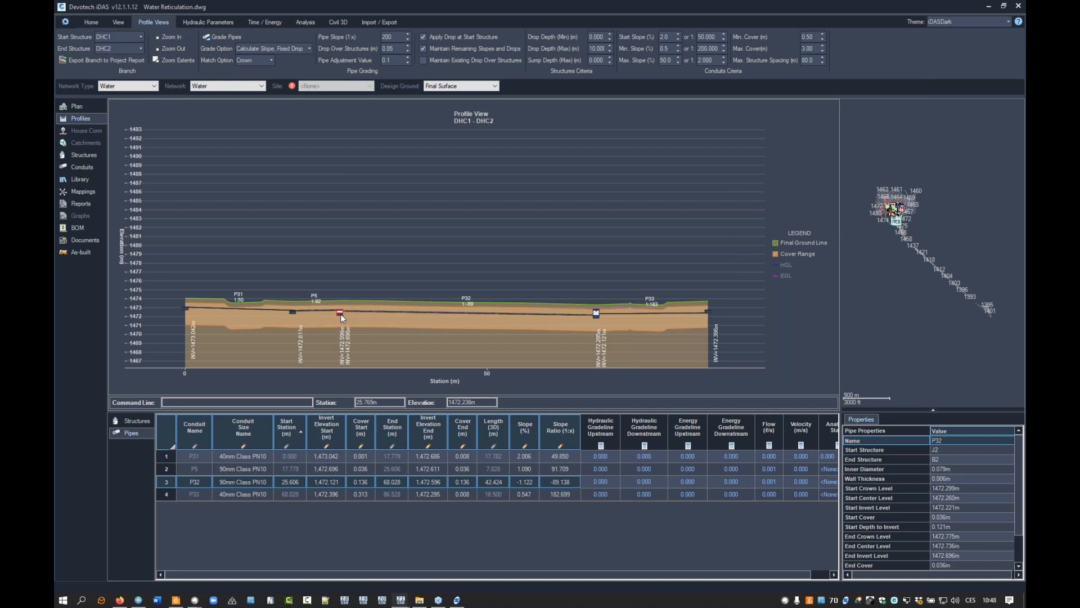
pyautogui.rightClick(342, 318)
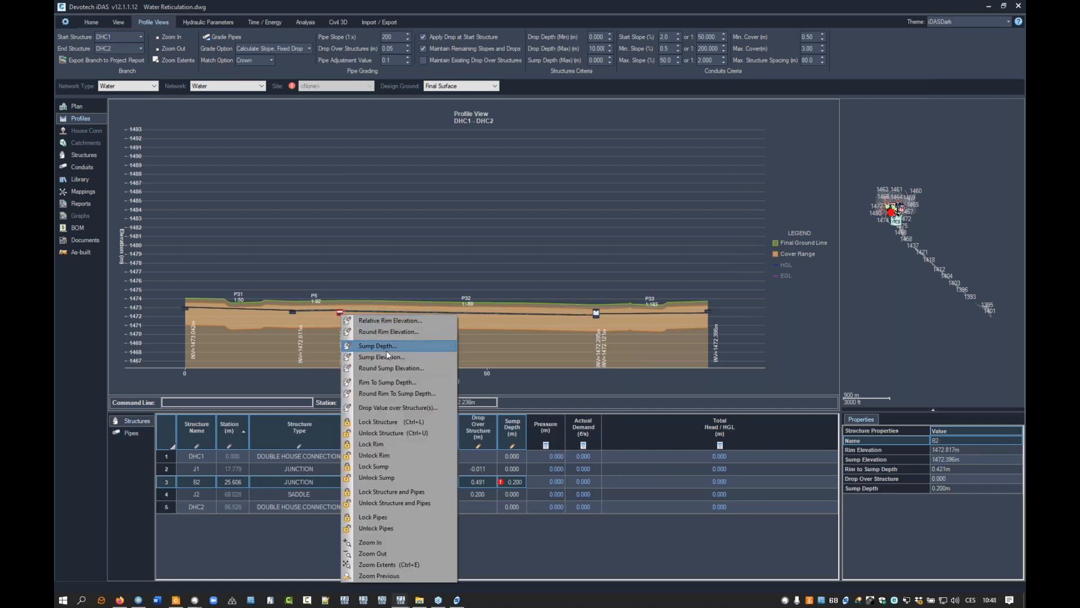
pyautogui.click(414, 274)
pyautogui.write('0')
pyautogui.press('Return')
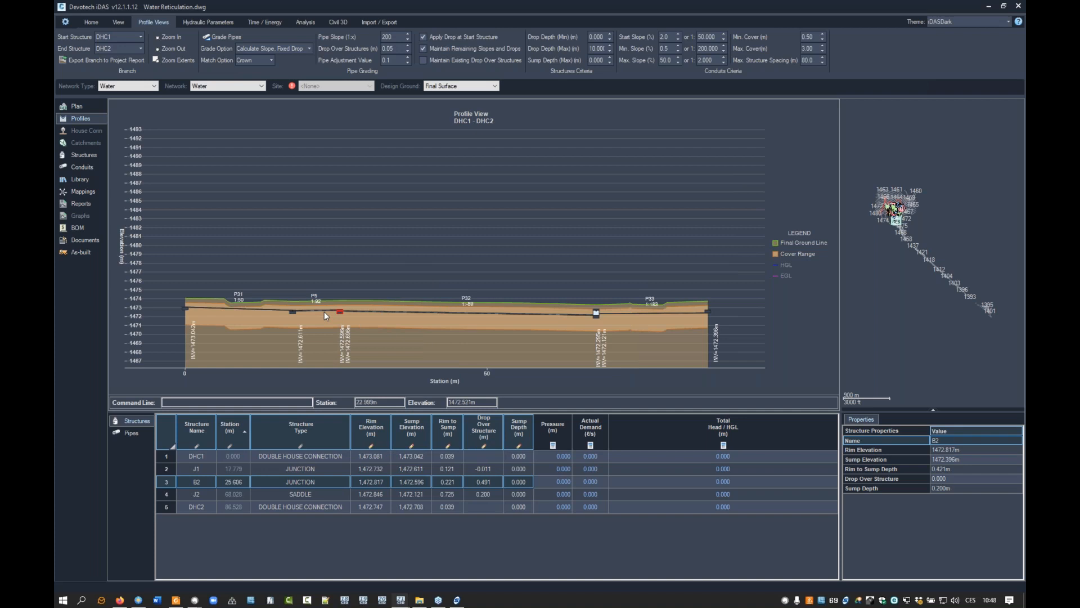
# - Lower pipe P33 in the profile to inverts of 1472.196 m at its start and 1472.095 m at its end
pyautogui.click(640, 312)
pyautogui.press('Down')
pyautogui.press('Down')
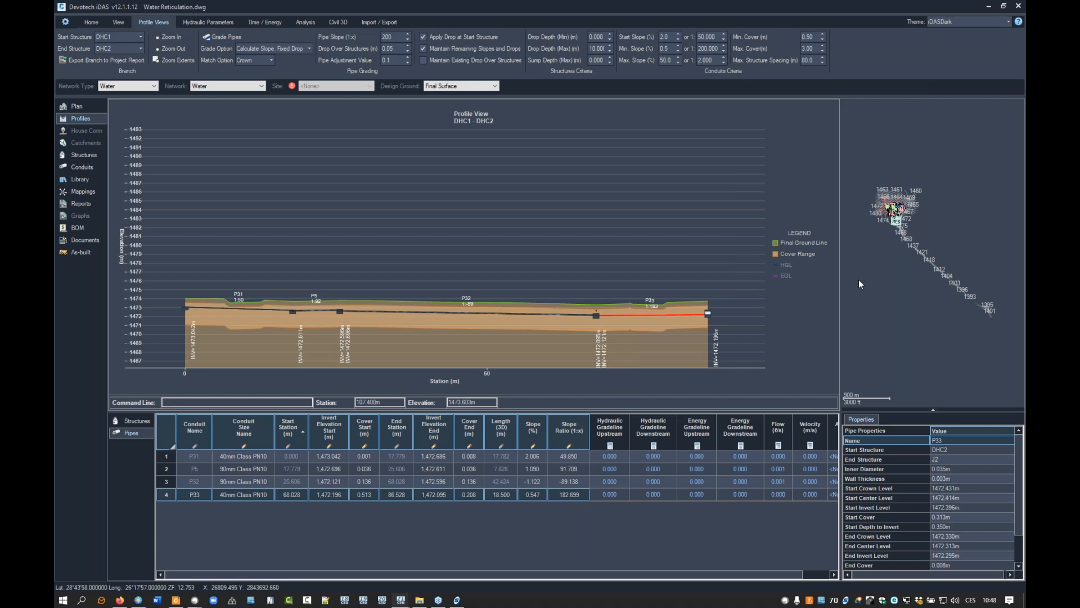
# - Review the water source structure tables for reservoirs, boreholes, water wells and connections to a water source
pyautogui.click(85, 154)
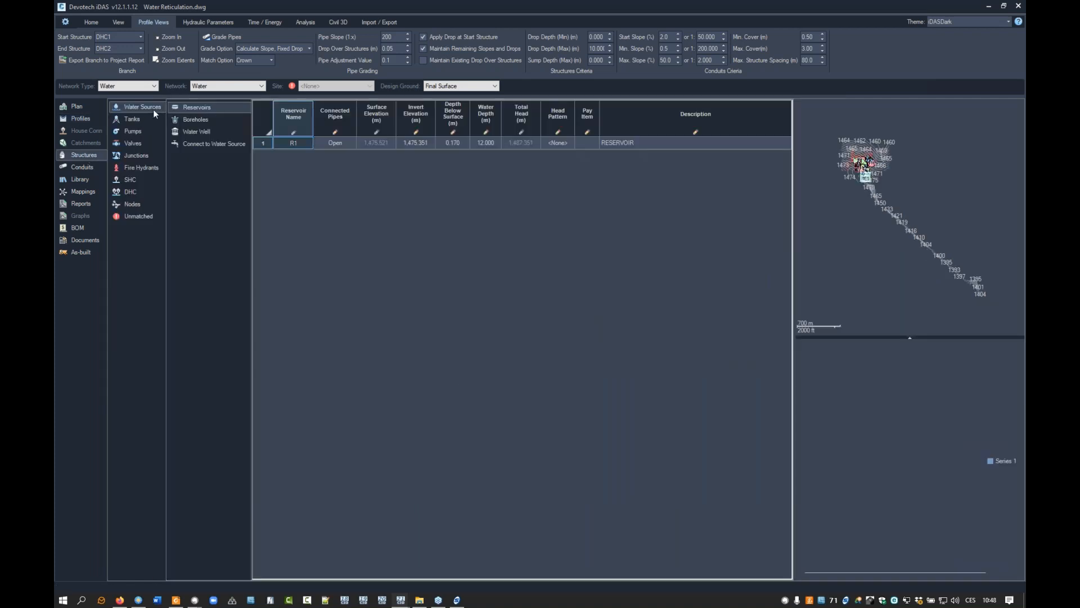
pyautogui.click(195, 120)
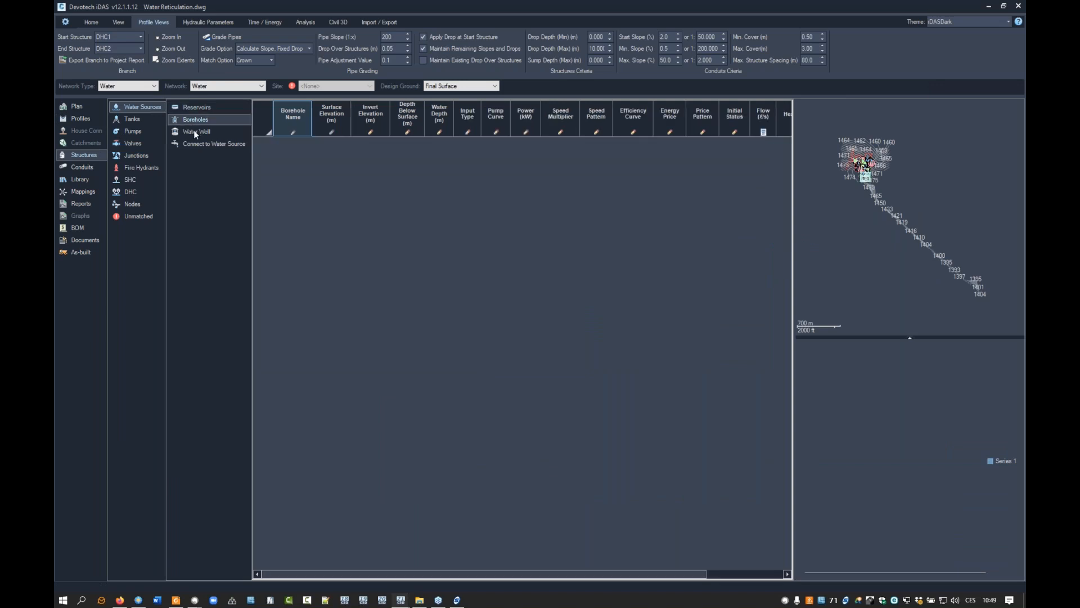
pyautogui.click(195, 132)
pyautogui.click(197, 143)
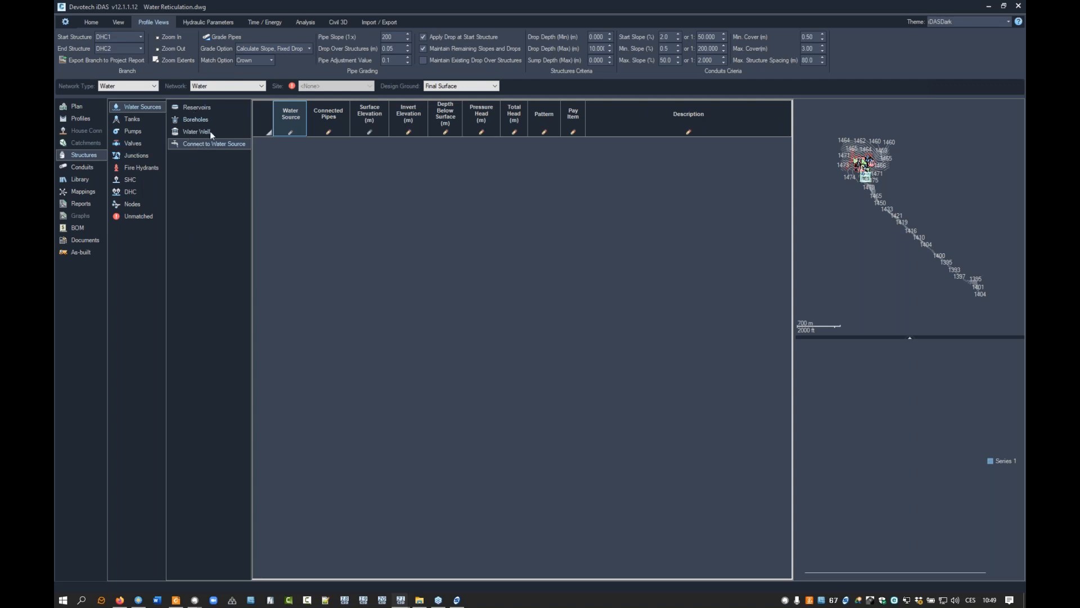
pyautogui.click(194, 134)
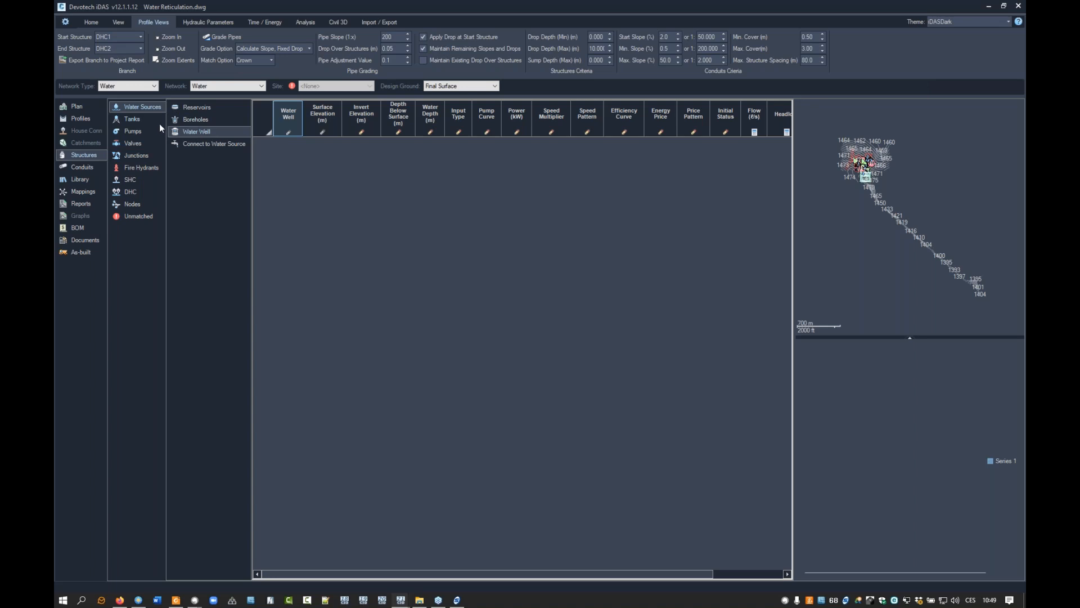
# - Review the tables of all valve types, from pressure reducing to non return, including the gate valves
pyautogui.click(135, 143)
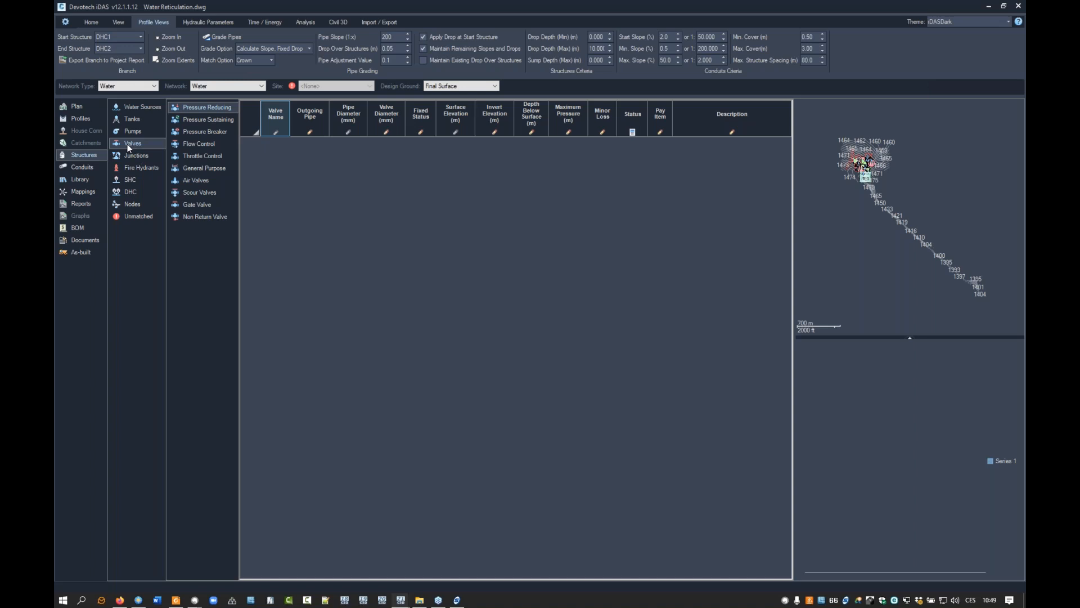
pyautogui.click(194, 121)
pyautogui.click(197, 130)
pyautogui.click(194, 144)
pyautogui.click(194, 155)
pyautogui.click(194, 168)
pyautogui.click(194, 180)
pyautogui.click(194, 192)
pyautogui.click(191, 204)
pyautogui.click(194, 215)
pyautogui.click(191, 202)
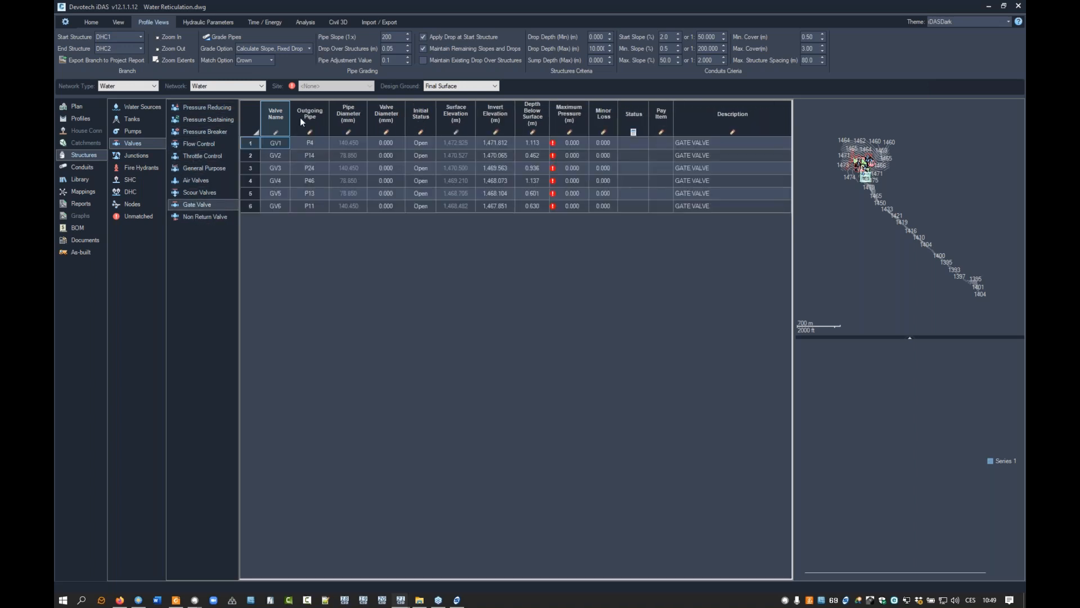
pyautogui.click(192, 217)
pyautogui.click(194, 168)
pyautogui.click(197, 157)
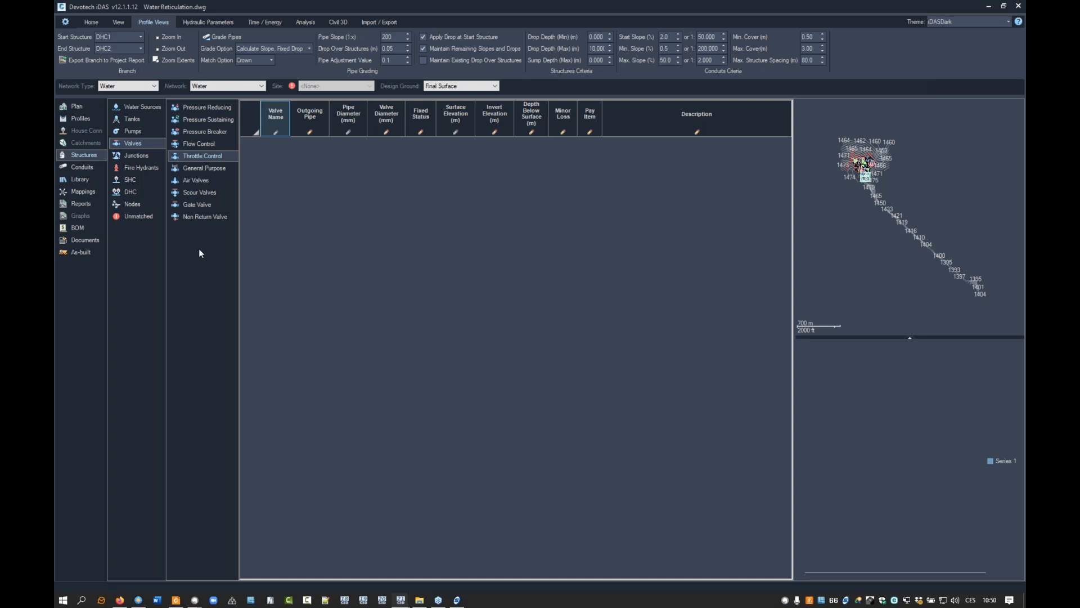
# - Examine the junction tables for bends and fittings and the commands available for the fittings
pyautogui.click(137, 157)
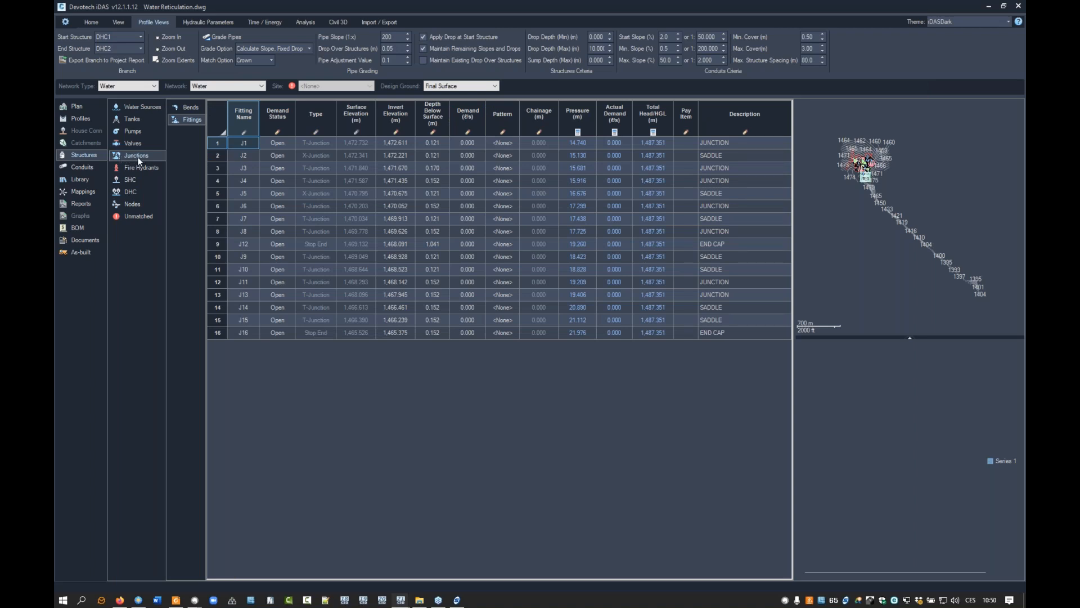
pyautogui.click(186, 111)
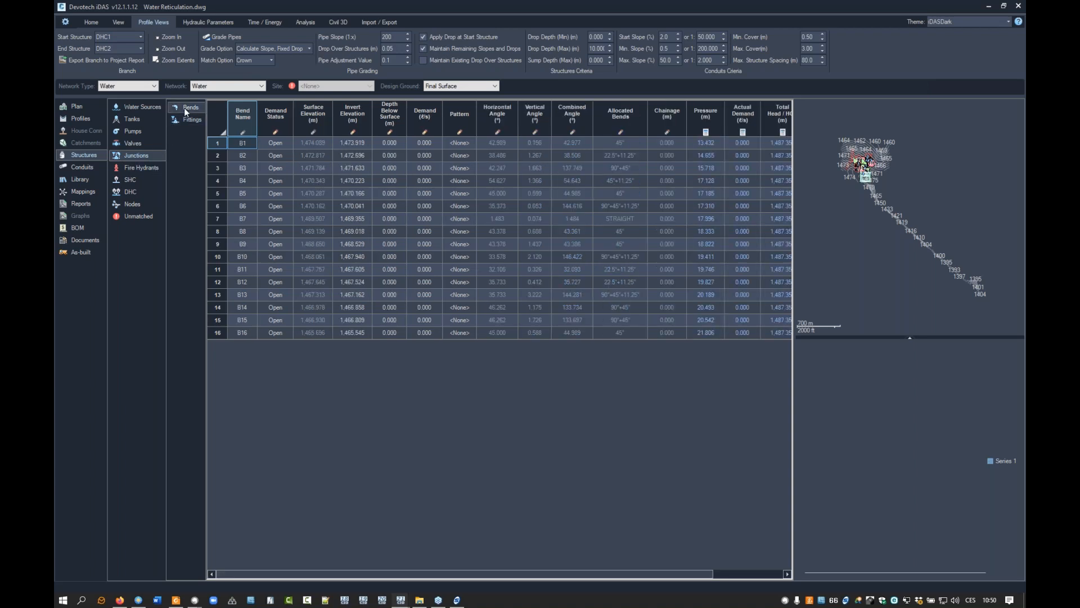
pyautogui.click(188, 119)
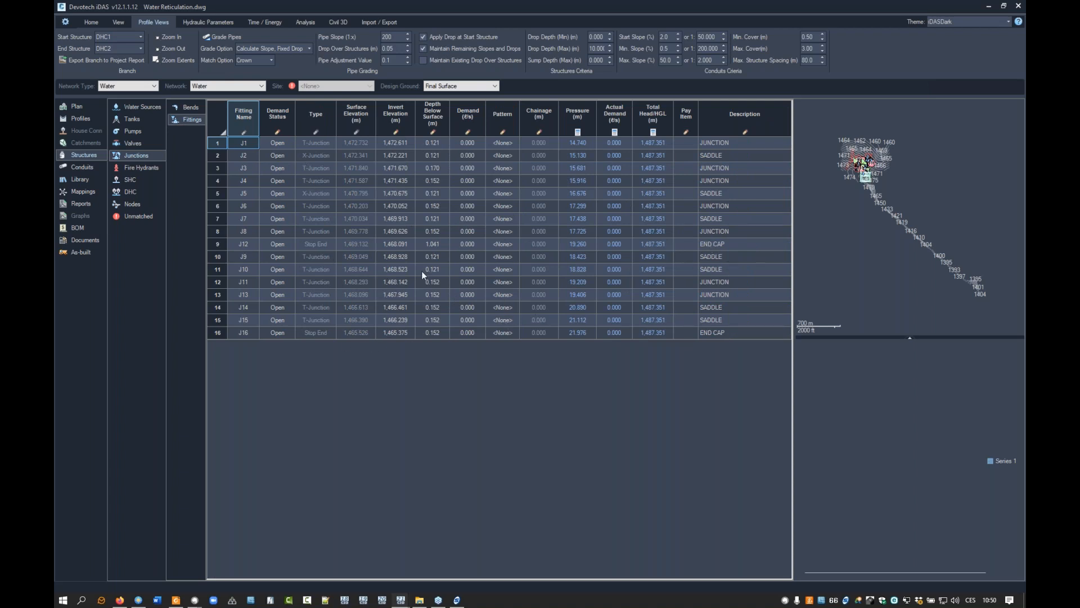
pyautogui.rightClick(410, 220)
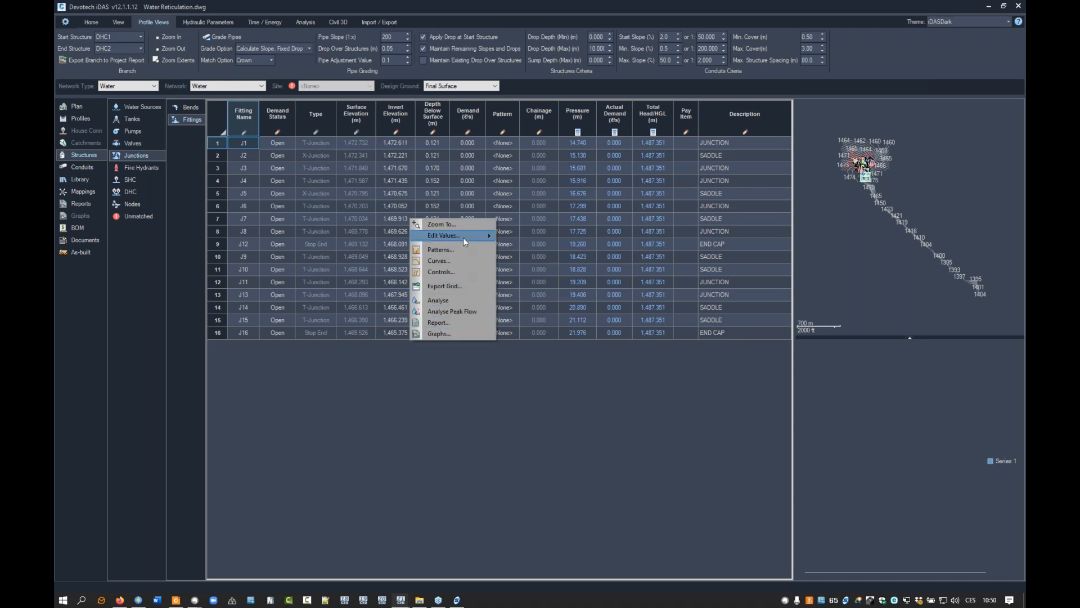
pyautogui.moveTo(463, 235)
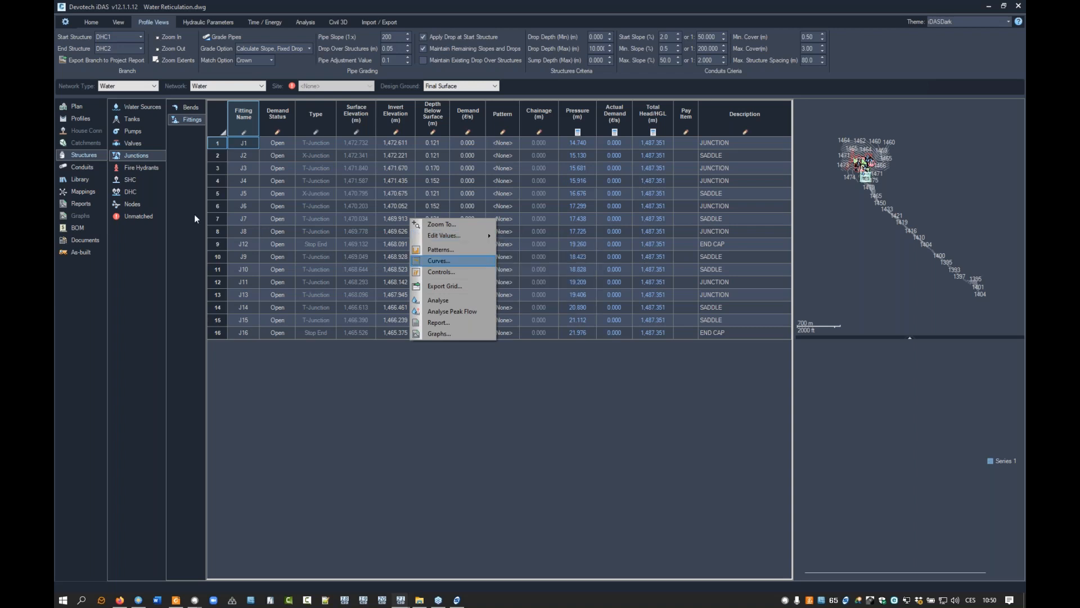
# - Remove the spaces from the names of pipes P13 (1) and P14 (1) in the conduits table
pyautogui.click(82, 167)
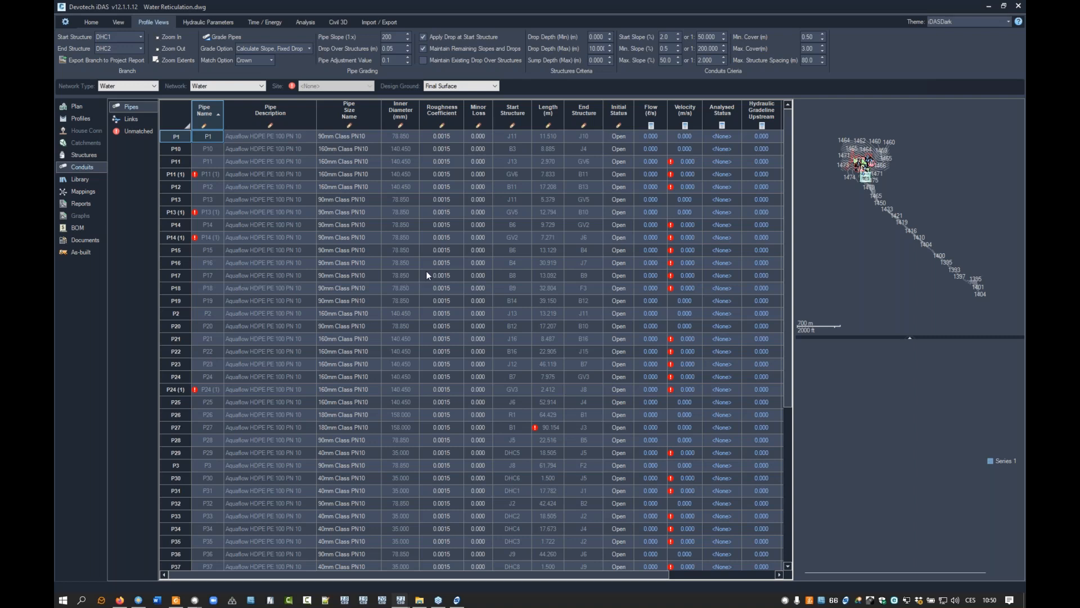
pyautogui.moveTo(196, 239)
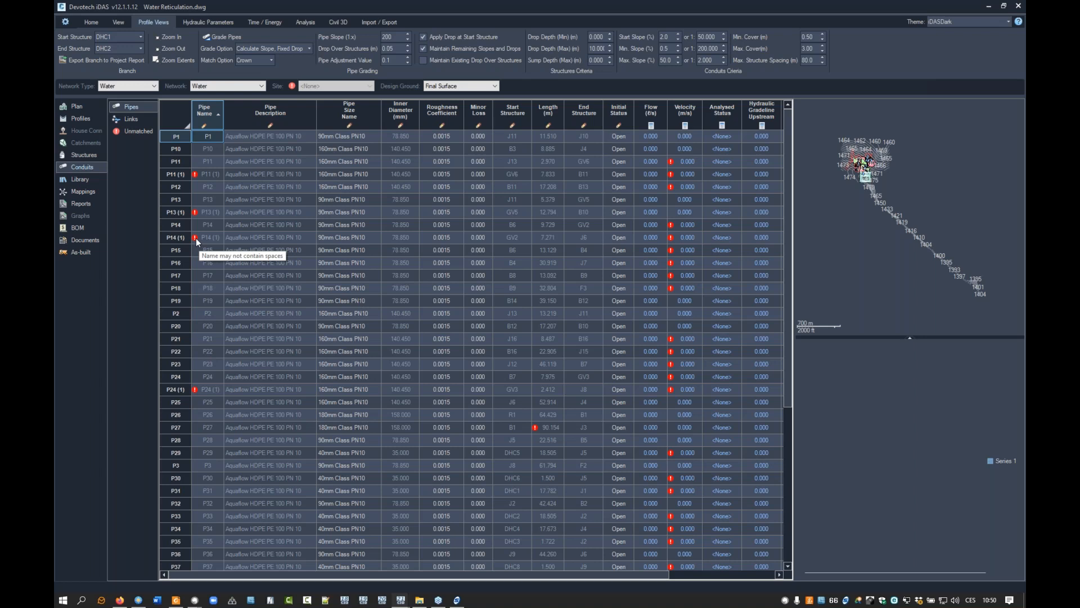
pyautogui.rightClick(209, 238)
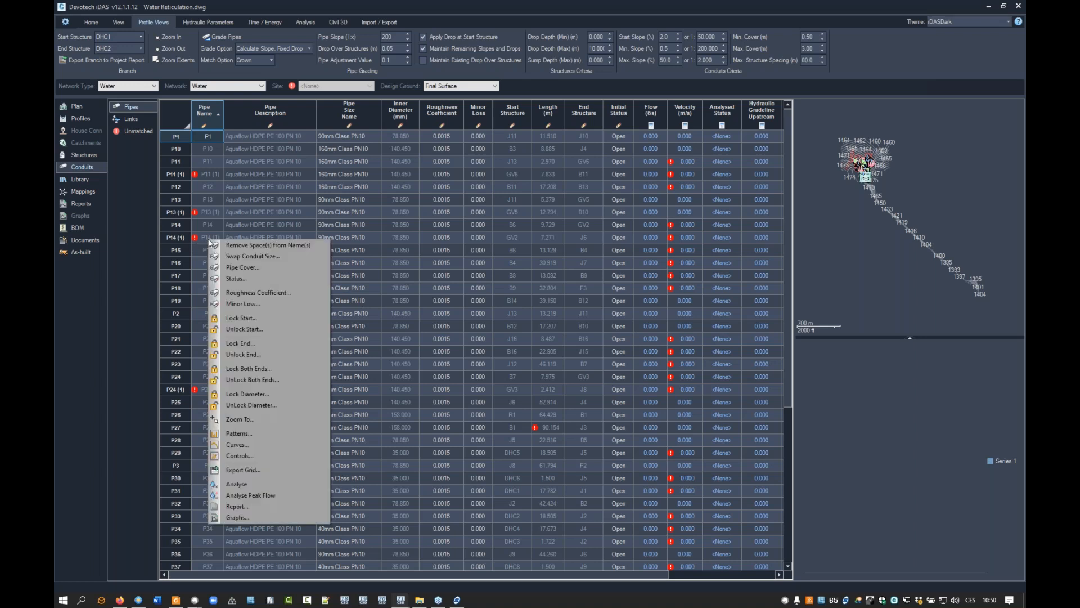
pyautogui.click(257, 245)
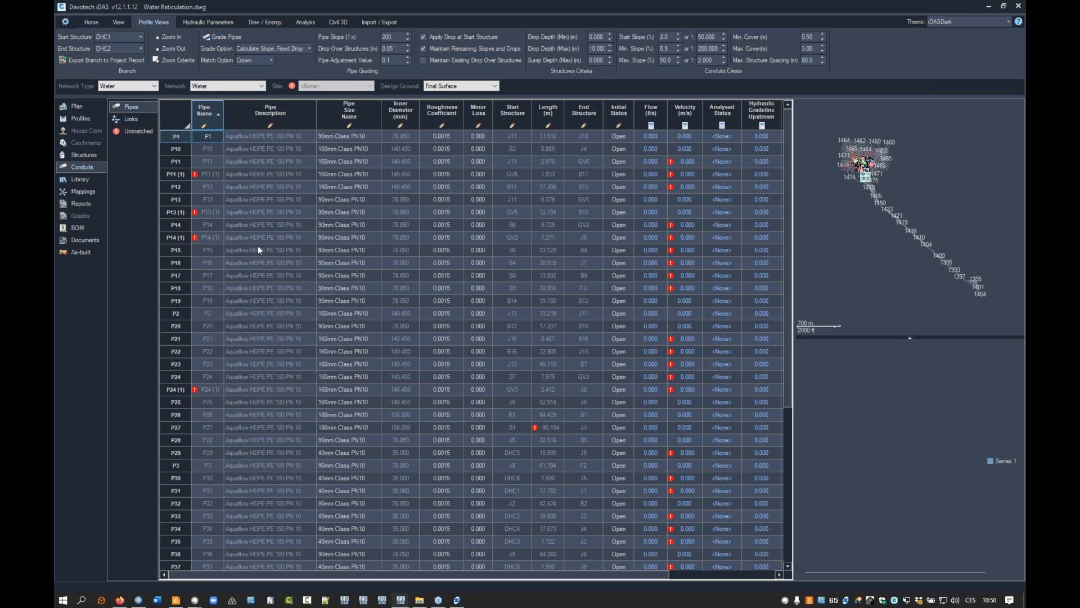
pyautogui.click(211, 239)
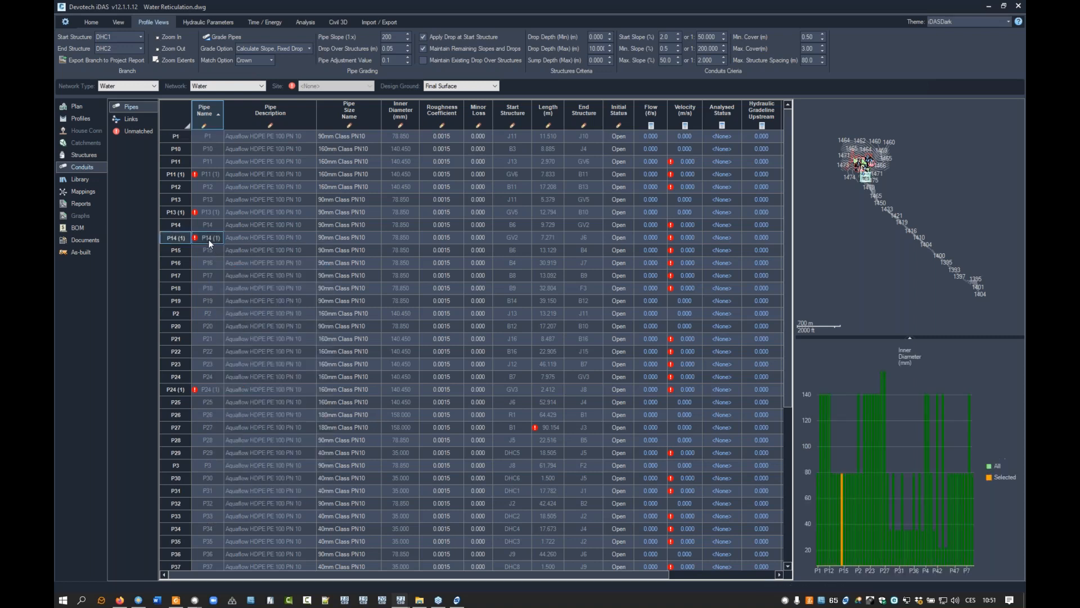
pyautogui.click(206, 214)
pyautogui.rightClick(208, 210)
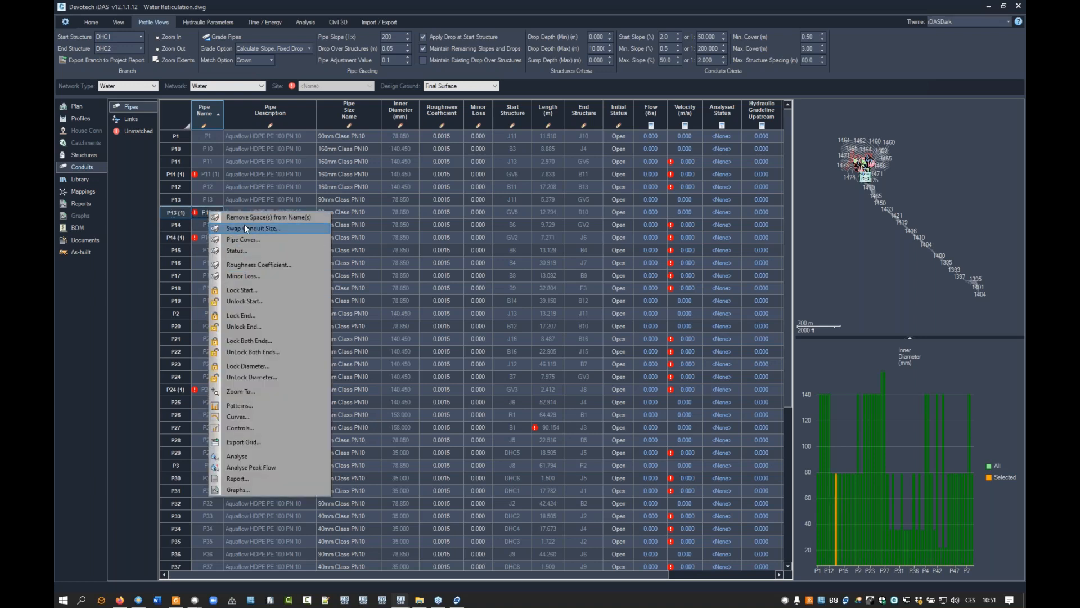
pyautogui.click(250, 216)
pyautogui.click(213, 236)
pyautogui.rightClick(213, 236)
pyautogui.click(237, 244)
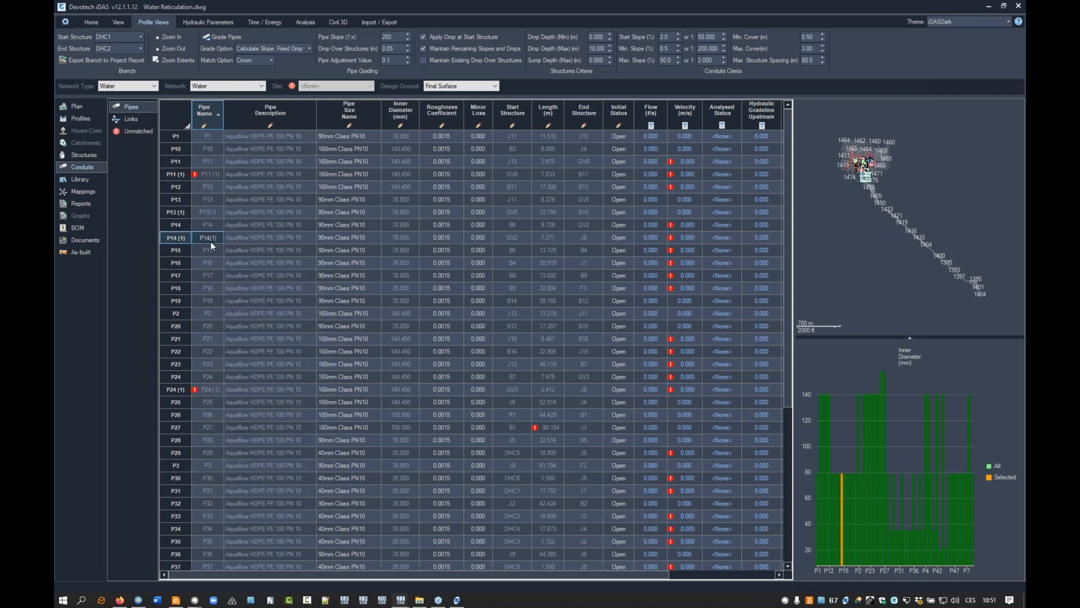
# - Remove the spaces from the names of pipes P11 (1) and P24 (1) together
pyautogui.click(207, 174)
pyautogui.click(203, 390)
pyautogui.rightClick(204, 390)
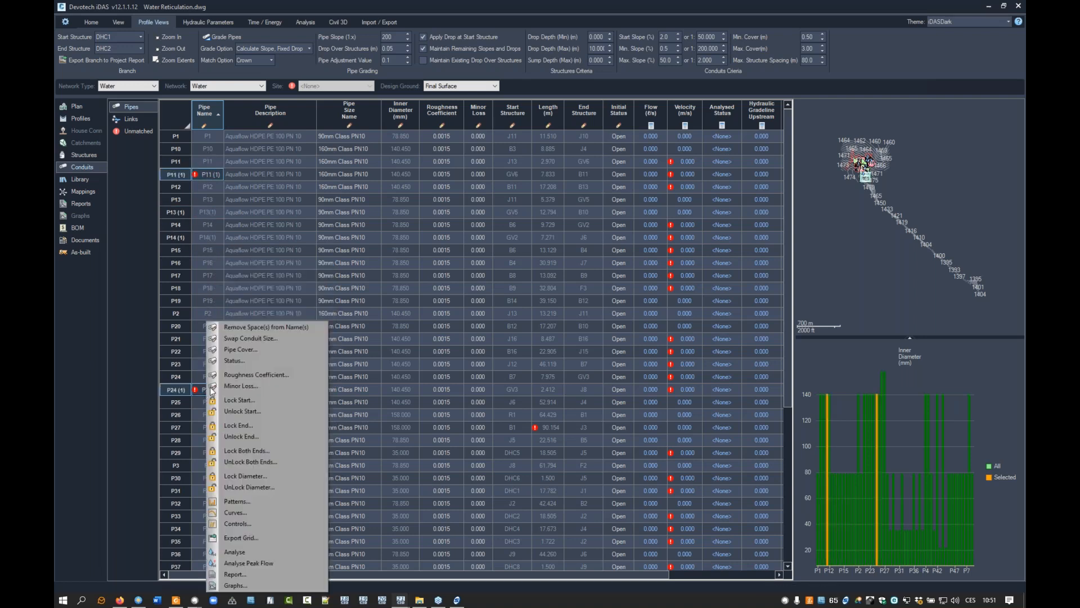
pyautogui.click(255, 326)
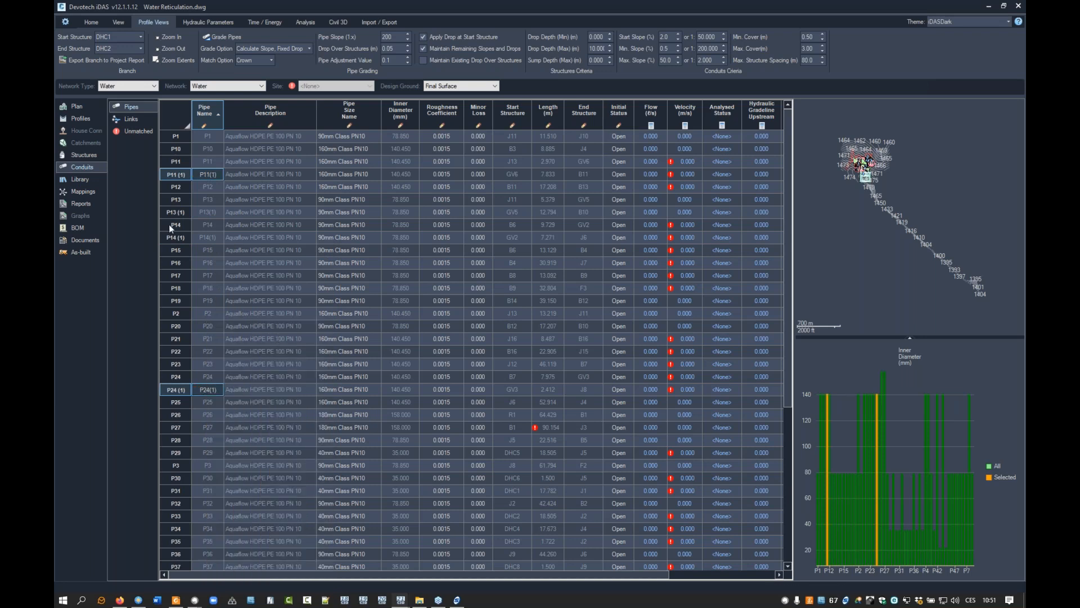
# - Check the links table, including the length flag on P27, and view the library's patterns and node-based controls
pyautogui.click(129, 121)
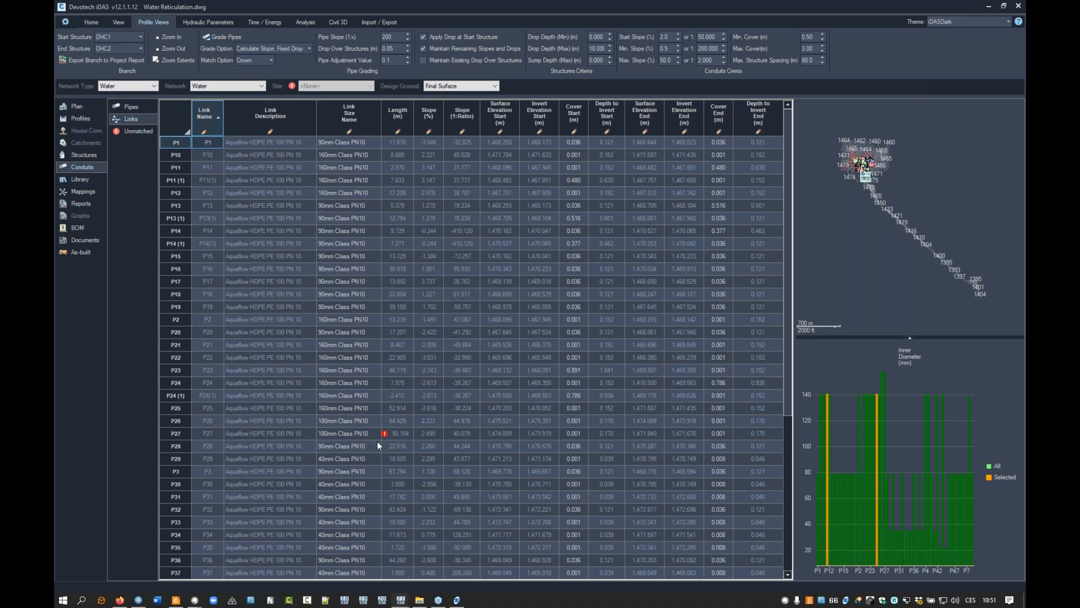
pyautogui.moveTo(385, 437)
pyautogui.click(79, 180)
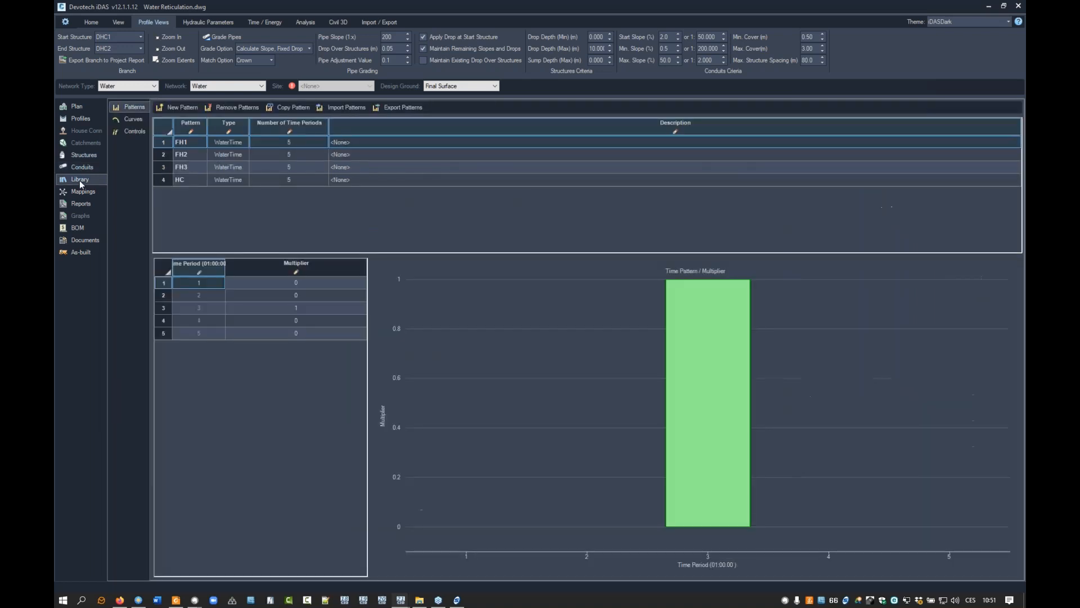
pyautogui.click(139, 132)
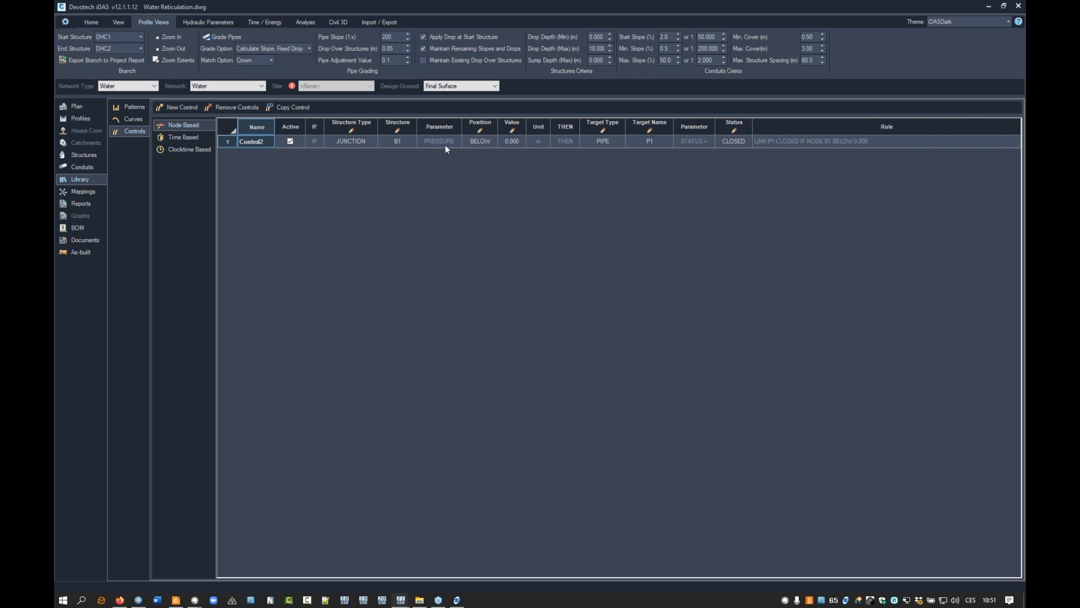
# - Check the position setting of the node-based control and view the time-based and clocktime-based controls
pyautogui.click(487, 142)
pyautogui.click(492, 143)
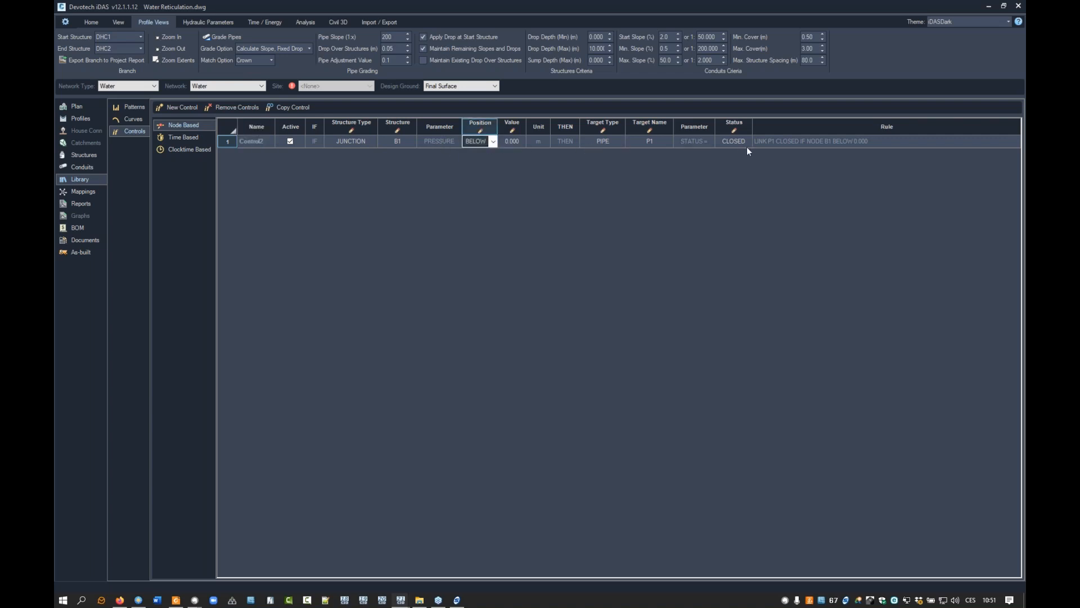
pyautogui.click(170, 138)
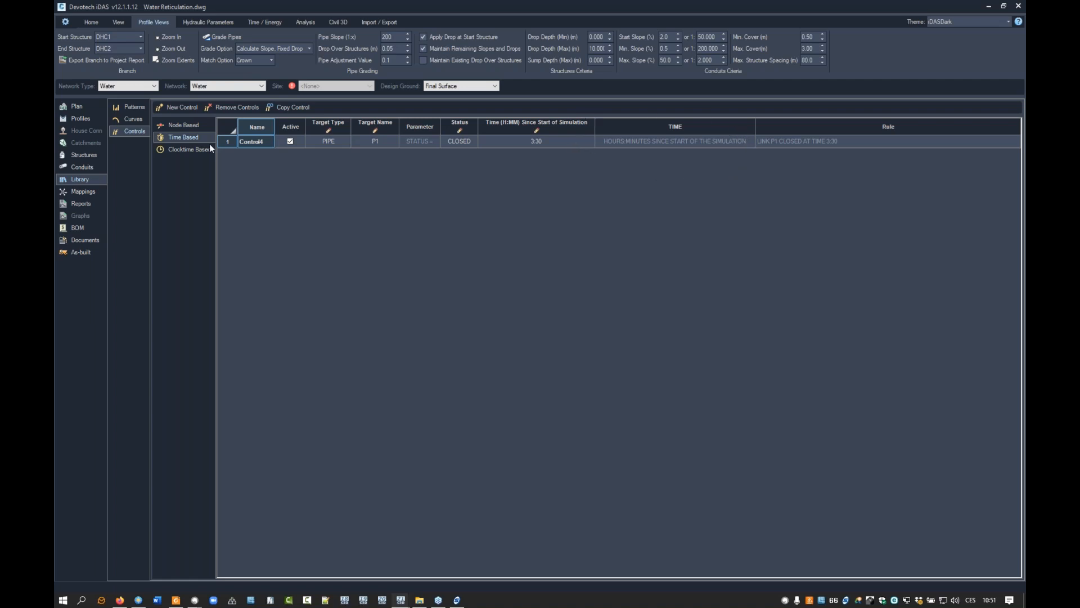
pyautogui.click(180, 150)
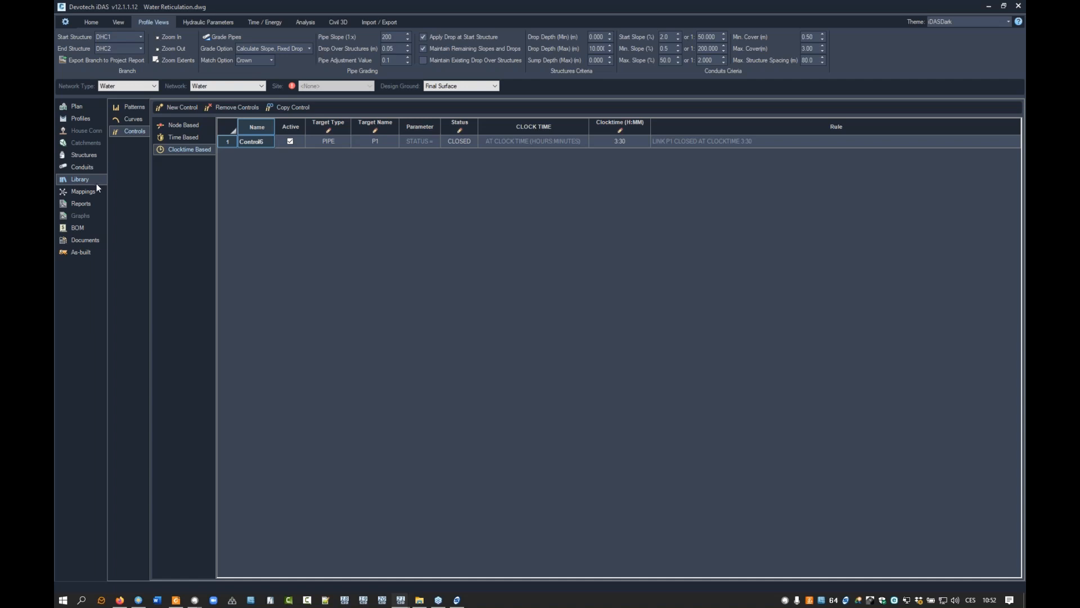
# - Delete the clocktime-based, time-based and node-based controls from the library
pyautogui.click(237, 109)
pyautogui.click(565, 322)
pyautogui.click(191, 138)
pyautogui.click(227, 108)
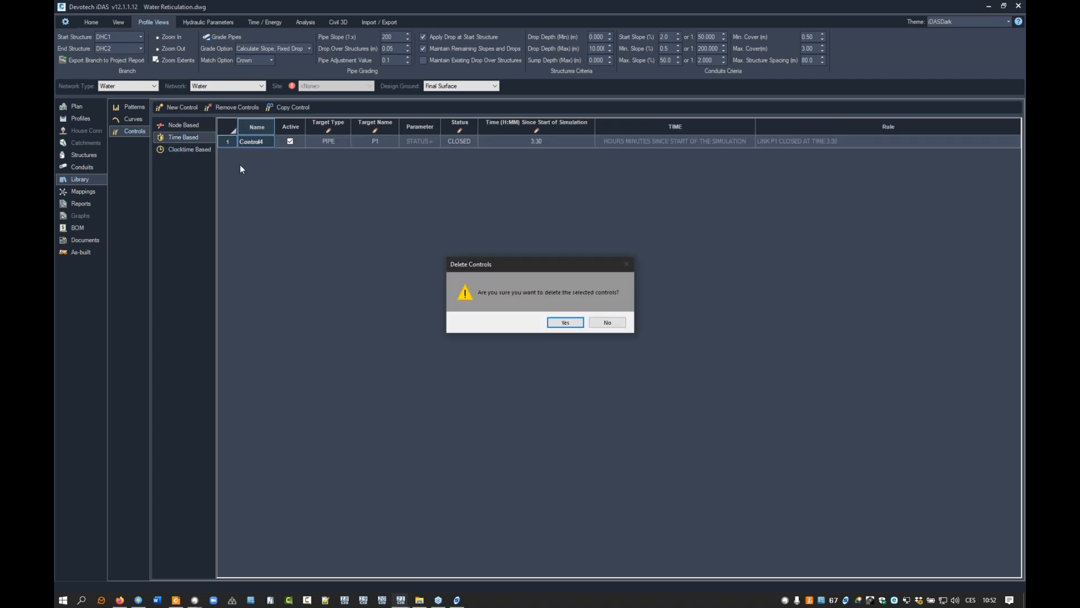
pyautogui.click(565, 323)
pyautogui.click(179, 124)
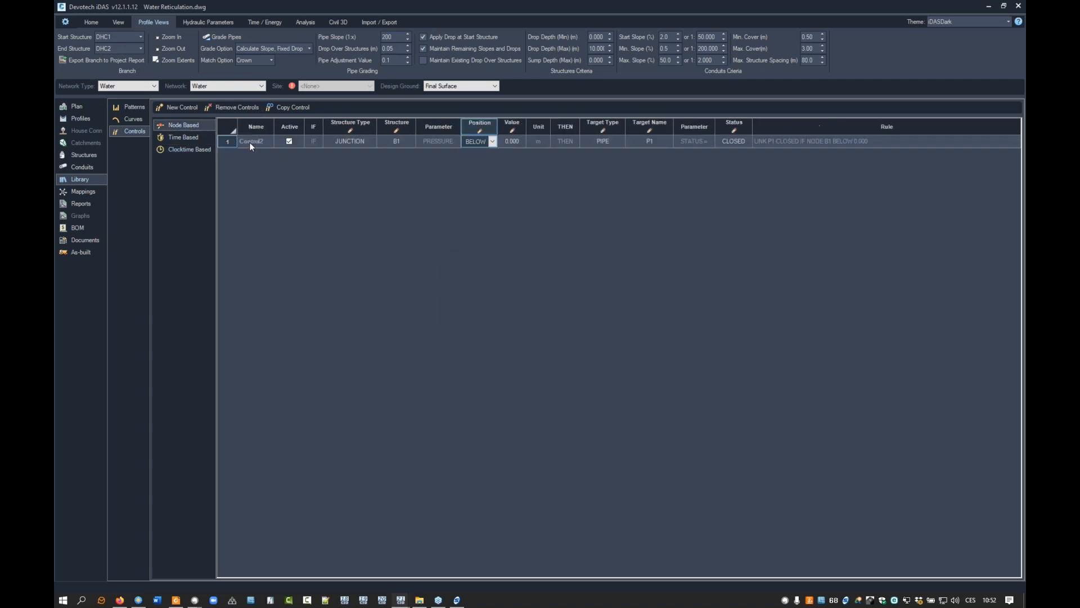
pyautogui.click(230, 108)
pyautogui.click(566, 322)
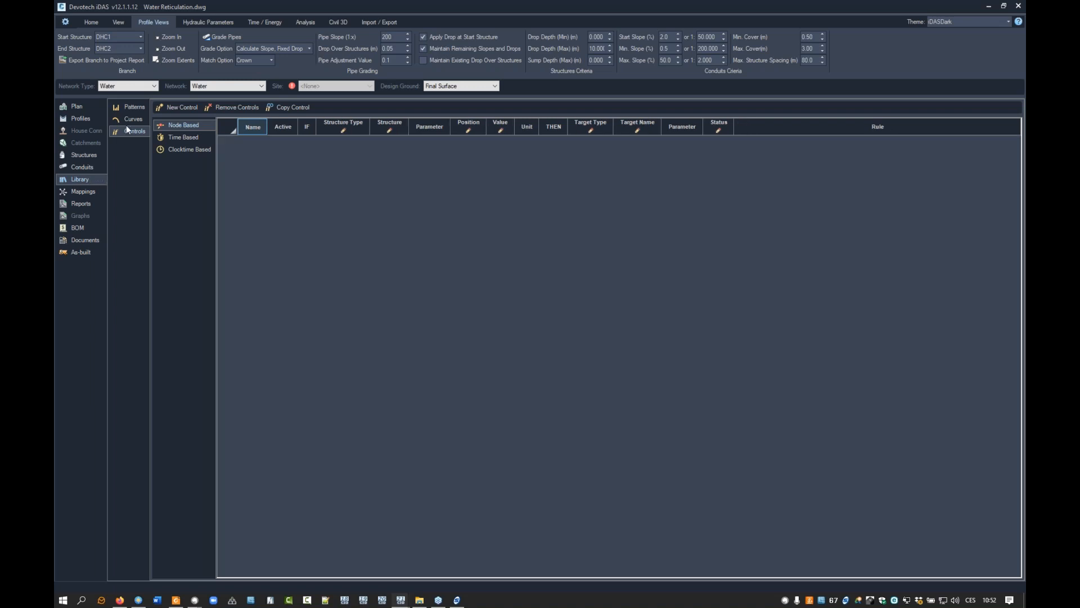
# - Return to the library's patterns and run the hydraulic analysis of the Water network
pyautogui.click(132, 109)
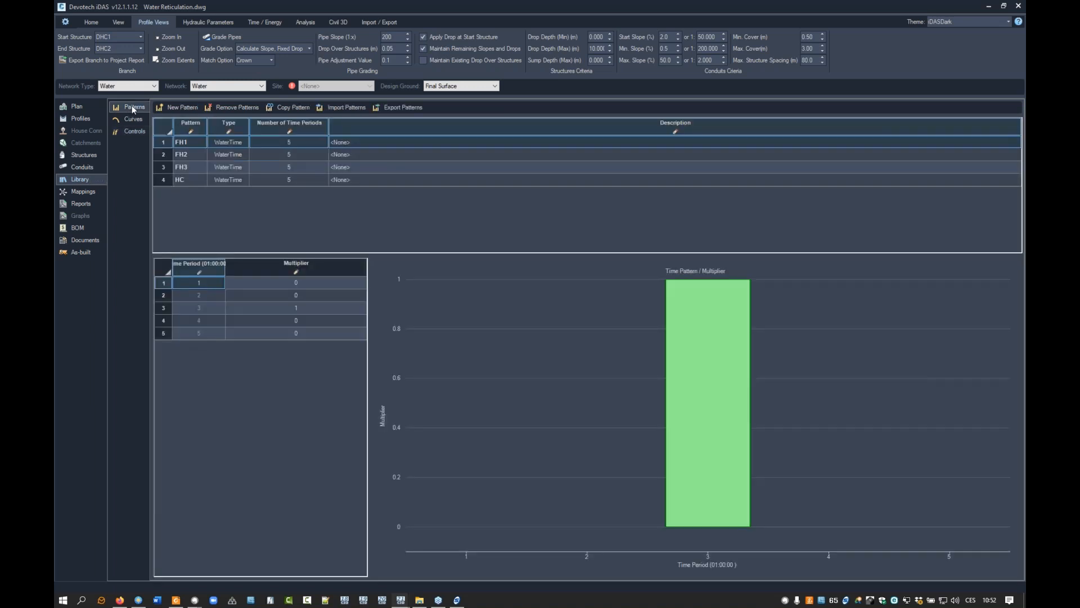
pyautogui.click(305, 22)
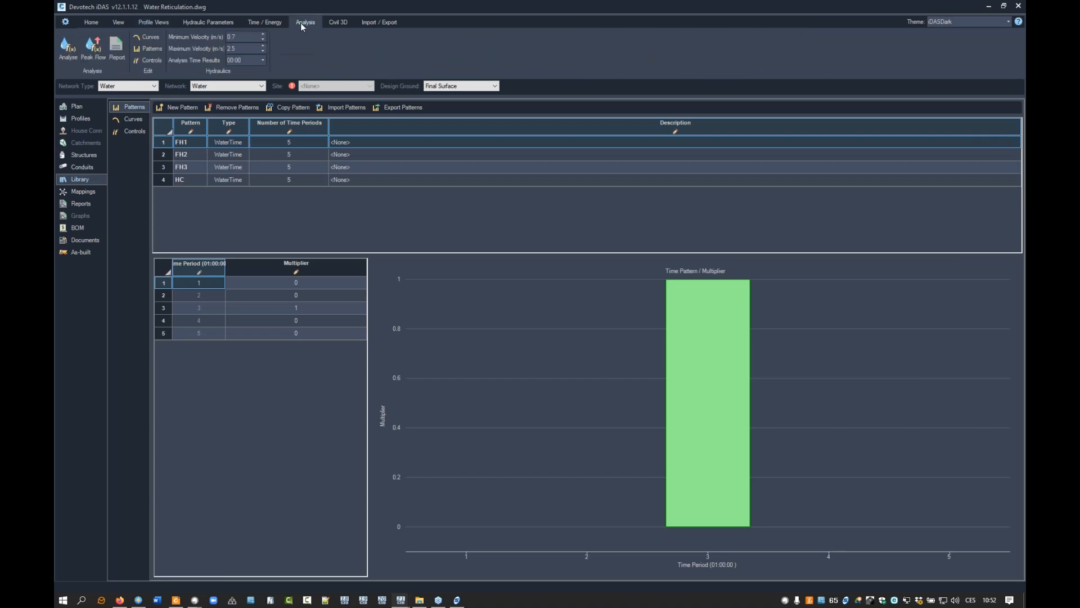
pyautogui.click(67, 45)
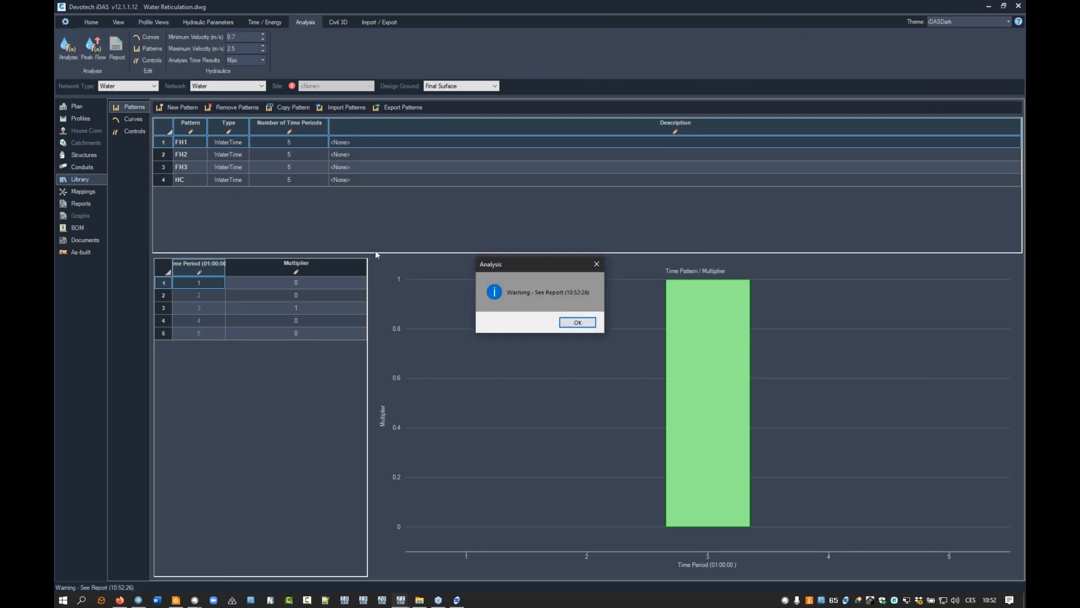
pyautogui.click(574, 322)
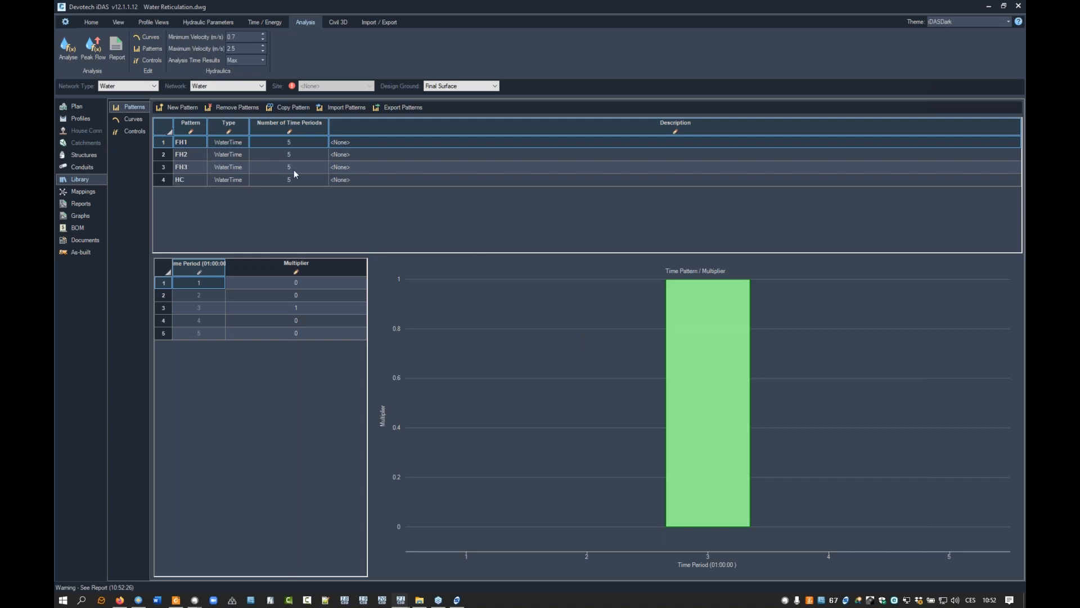
# - Review the analysed flows and velocities in the pipes table at time results 20:00 and 14:00
pyautogui.click(82, 167)
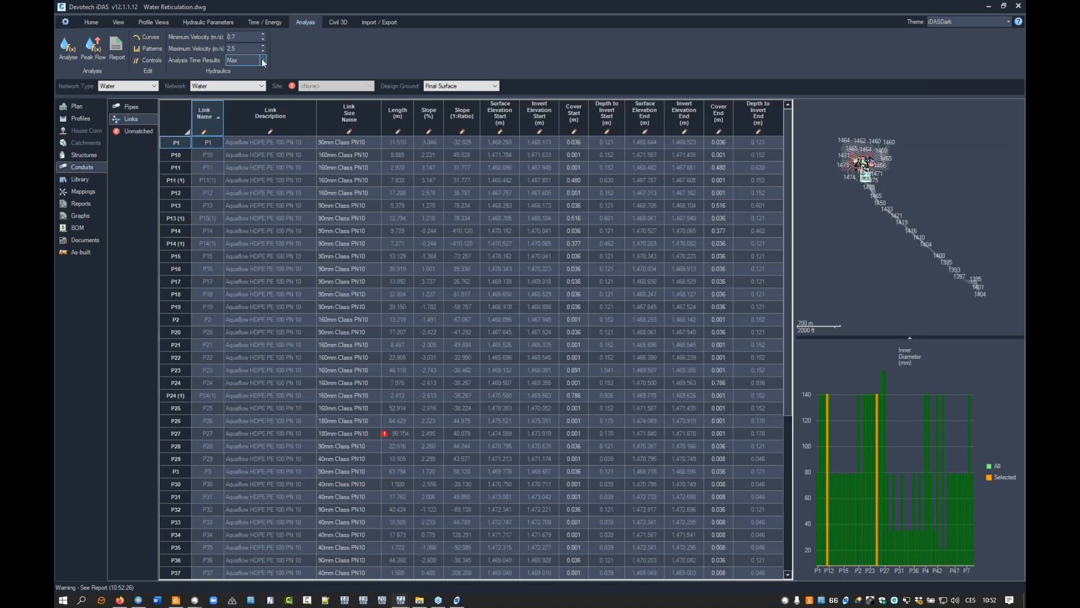
pyautogui.click(264, 60)
pyautogui.click(242, 86)
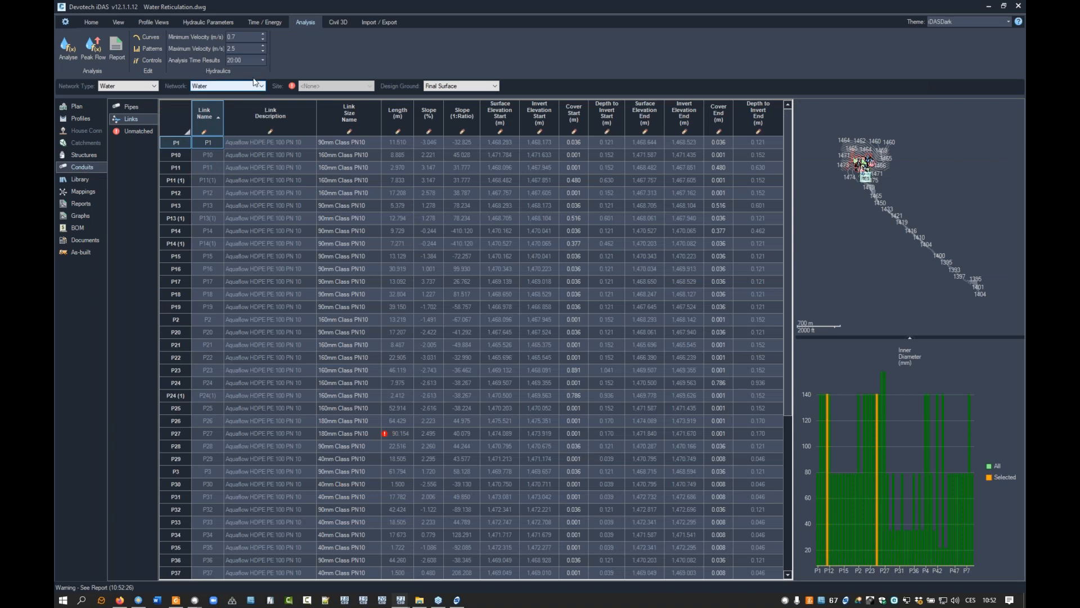
pyautogui.click(132, 107)
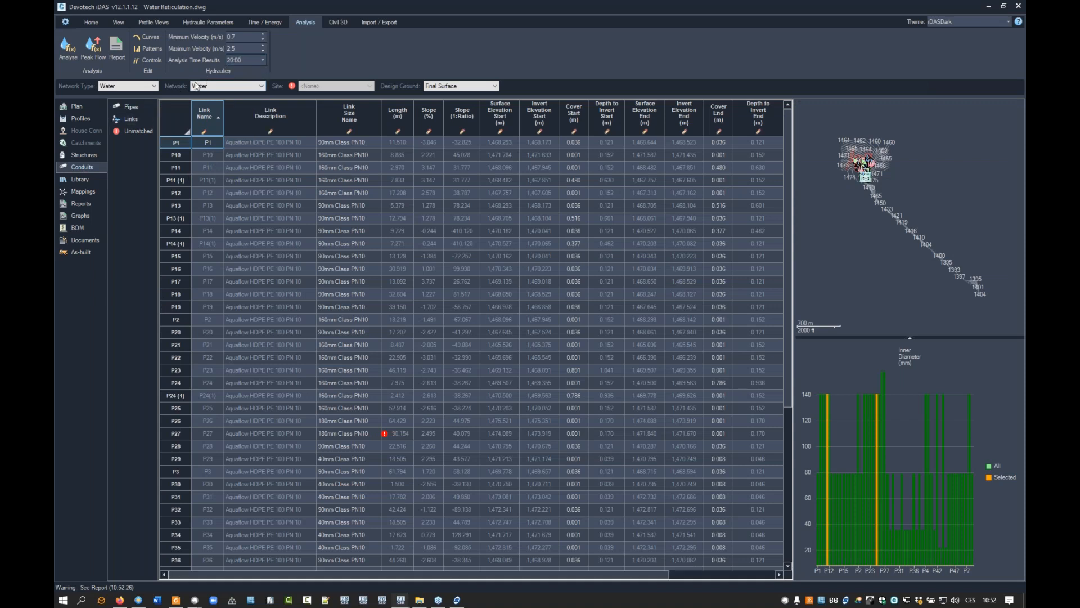
pyautogui.click(264, 60)
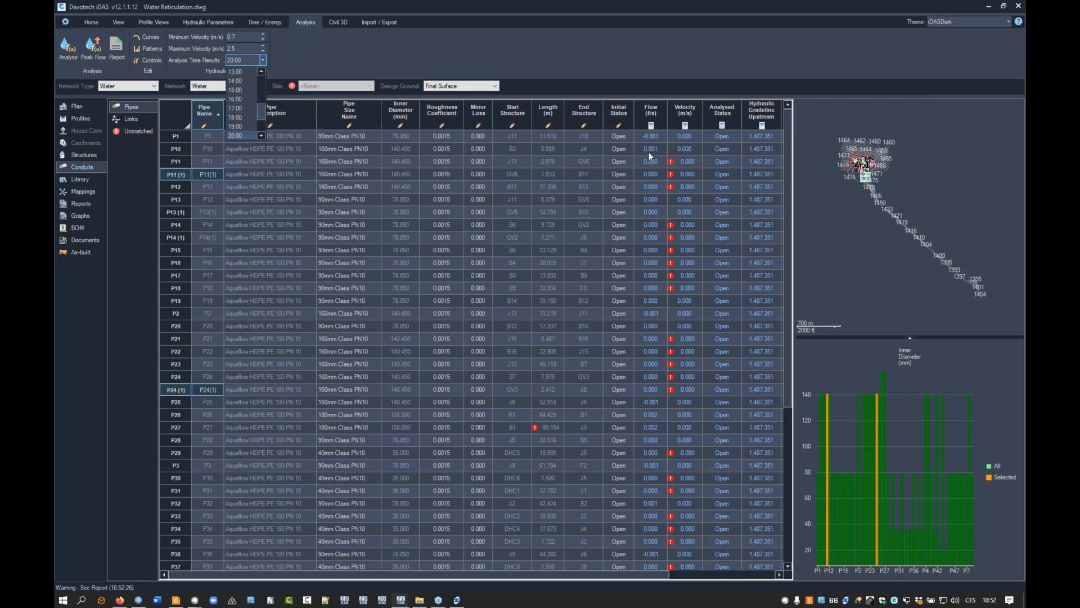
pyautogui.click(236, 80)
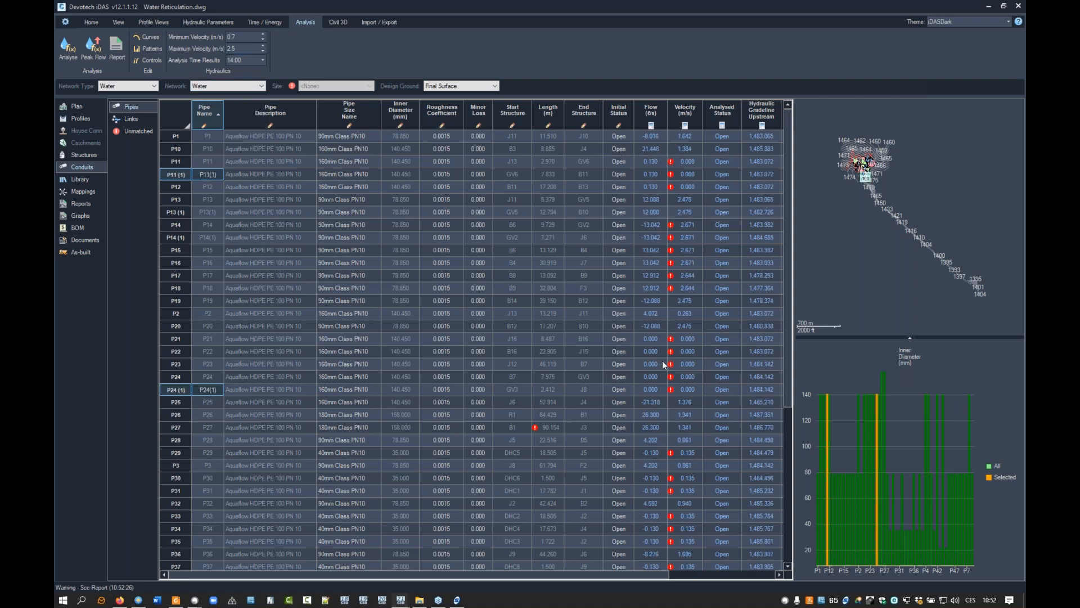
# - Run the Peak Flow analysis from the library's patterns and inspect the system-generated patterns DEV_PFA_F2, DEV_PFA_F3 and DEV_PFA_HCS
pyautogui.click(80, 179)
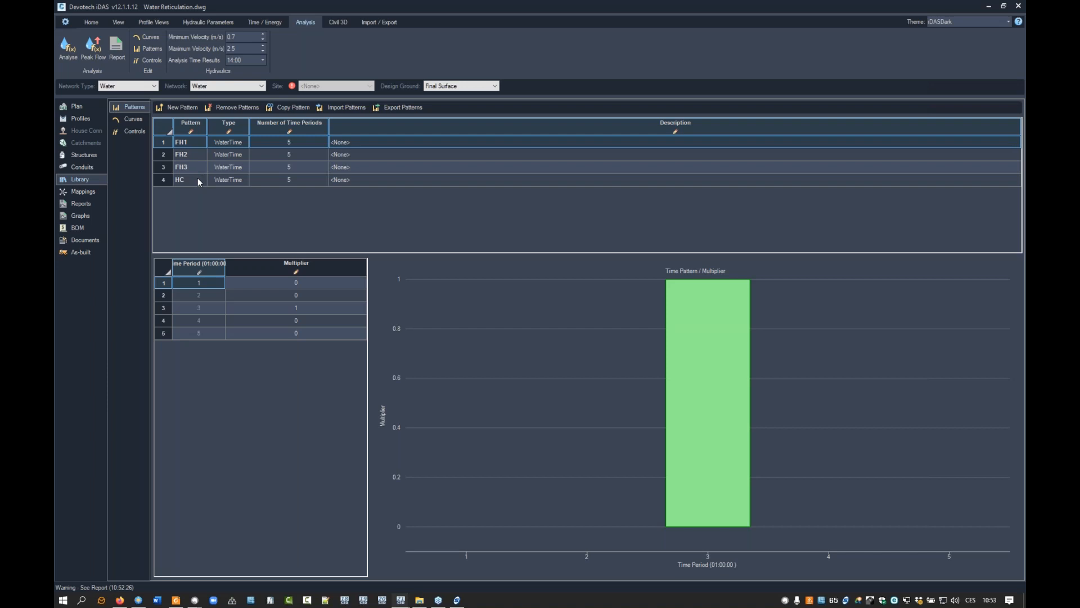
pyautogui.click(92, 47)
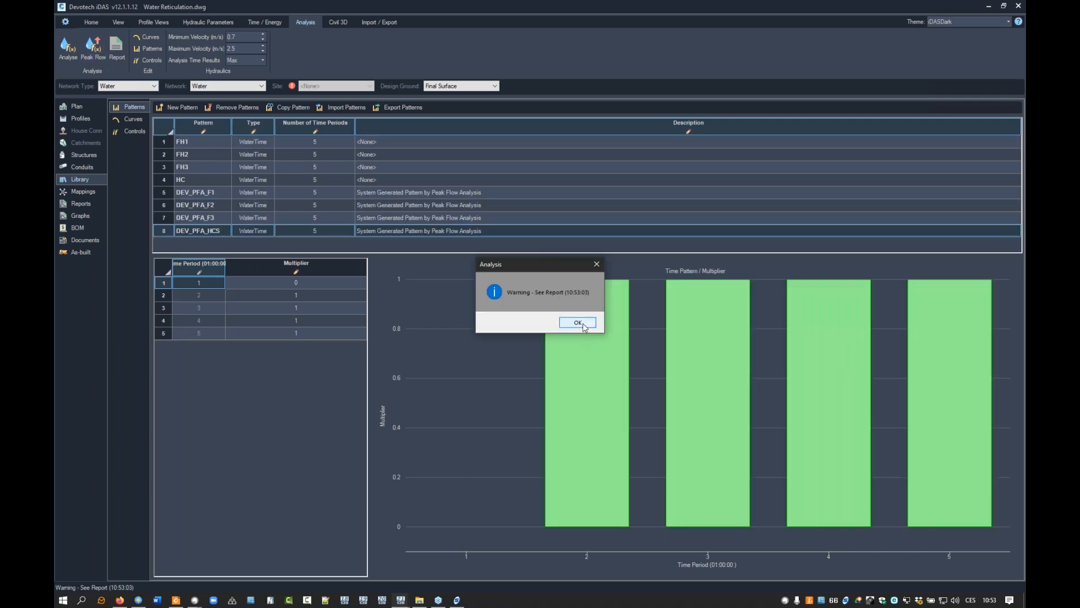
pyautogui.click(577, 330)
pyautogui.click(212, 205)
pyautogui.click(211, 215)
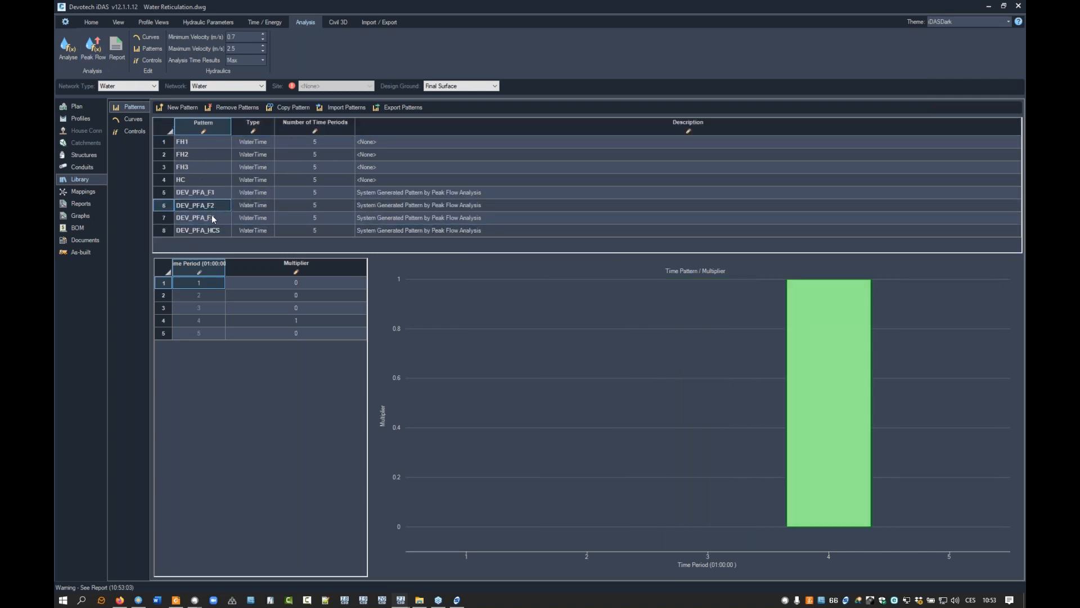
pyautogui.click(213, 229)
pyautogui.click(212, 230)
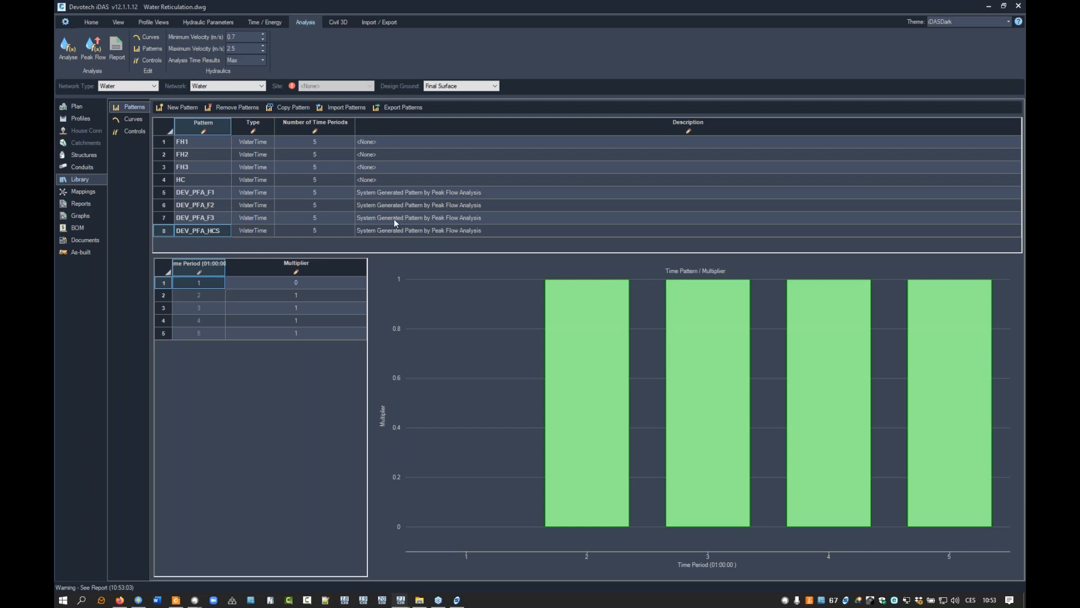
# - Close the water network's Pipe Manager without saving the changes and switch to the As-built drawing in Civil 3D
pyautogui.click(92, 23)
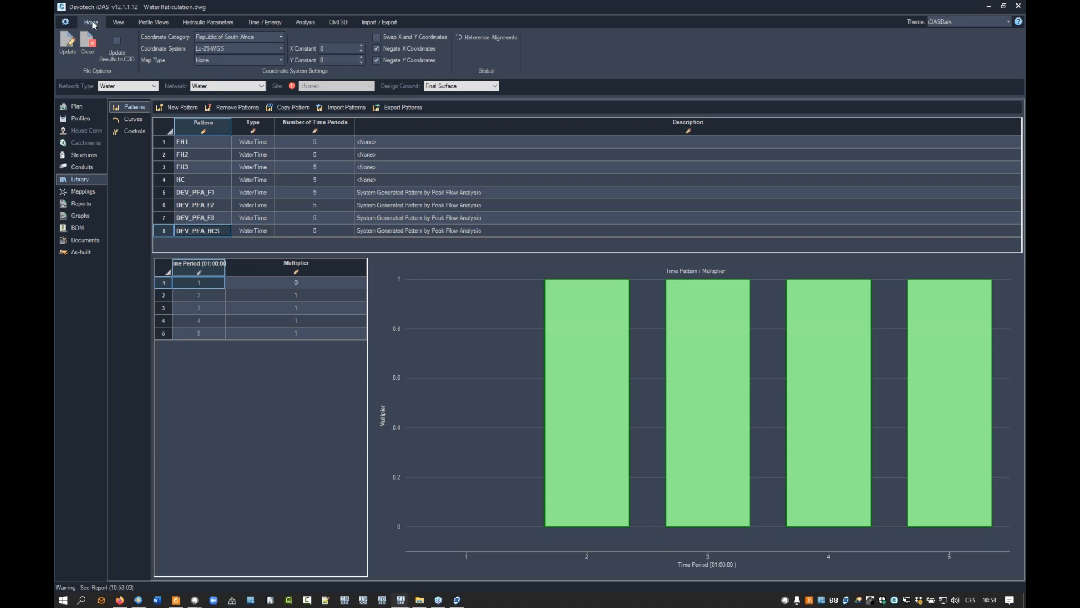
pyautogui.click(88, 46)
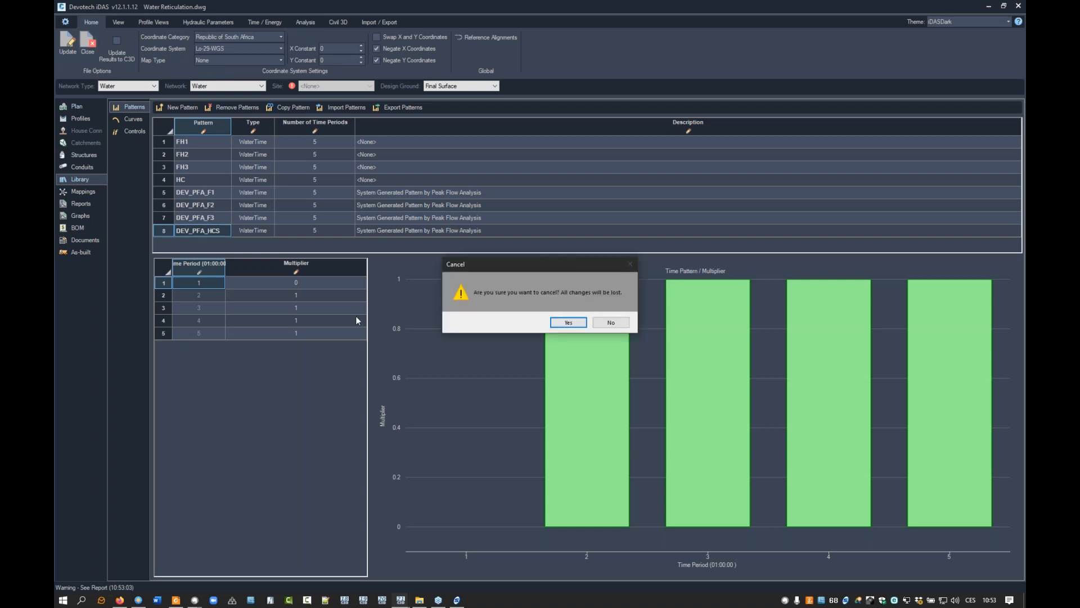
pyautogui.click(569, 322)
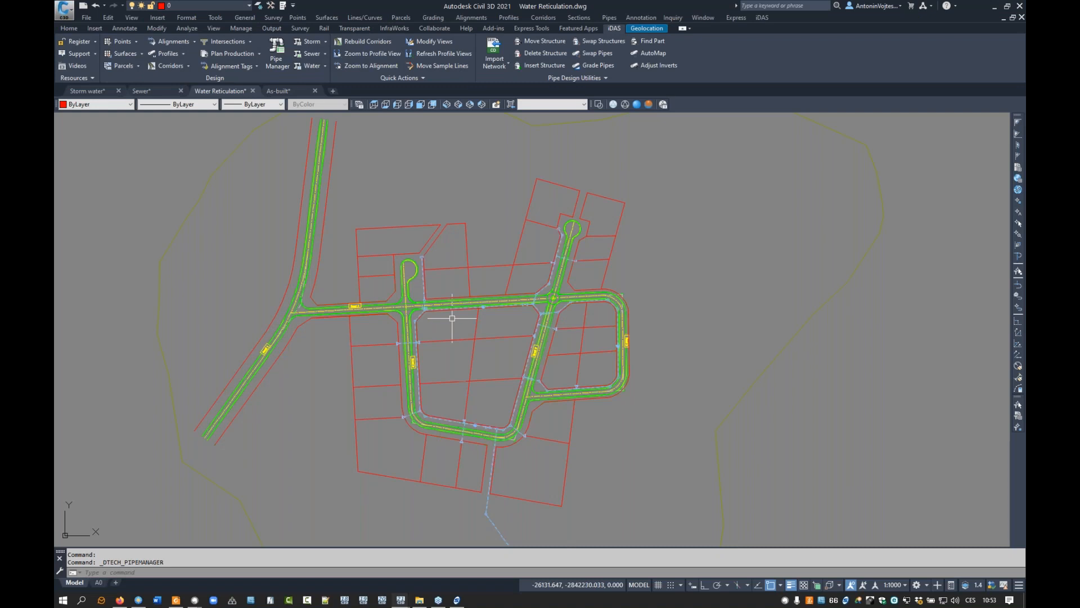
pyautogui.click(296, 92)
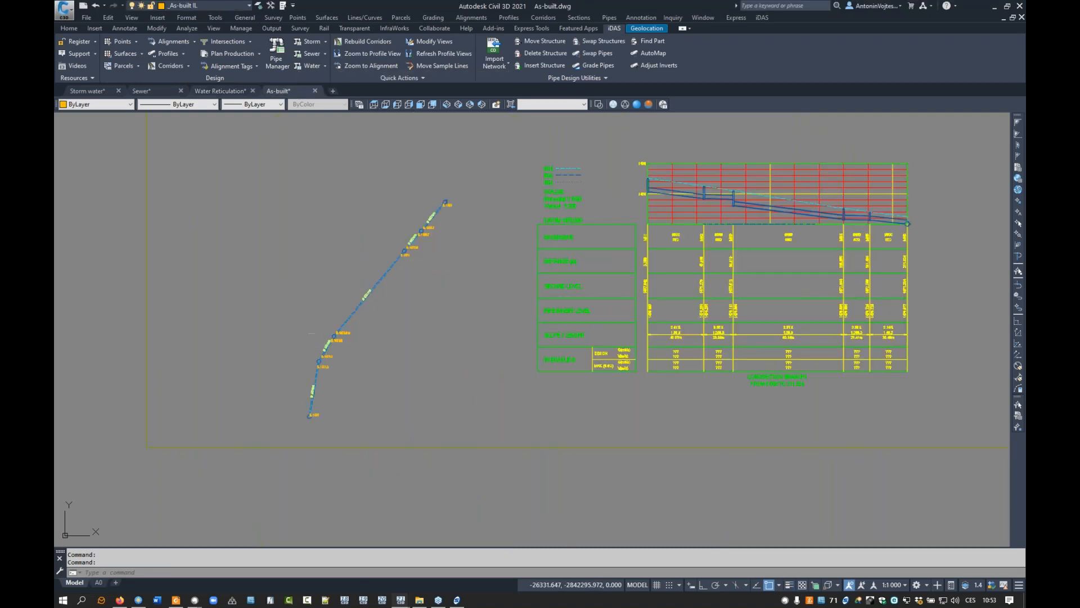
# - Examine the as-built invert level and pipe diameter labels along the storm water line in plan
pyautogui.scroll(4, 321, 394)
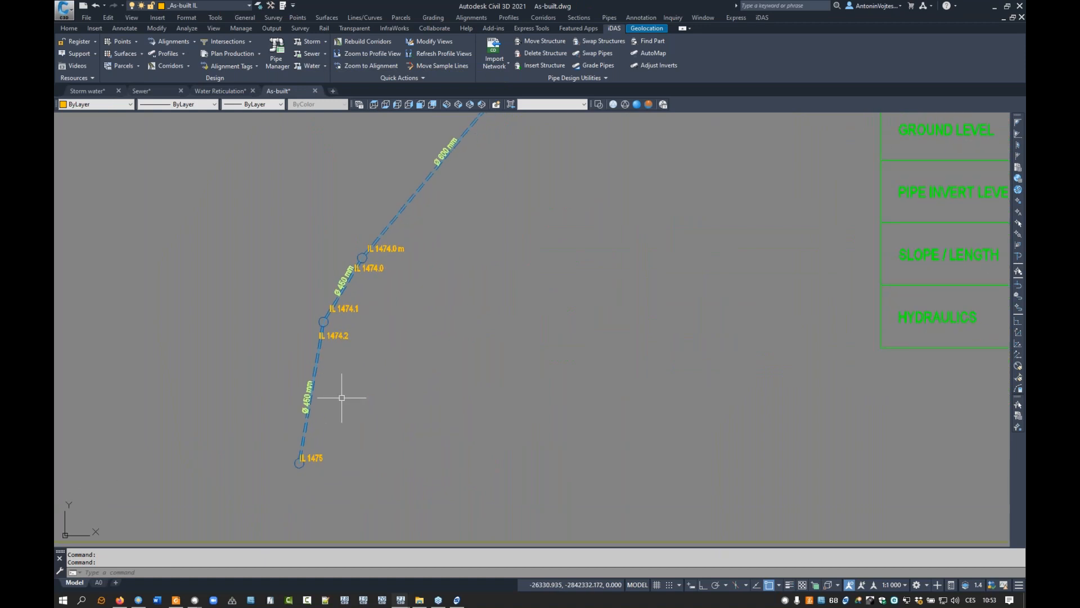
pyautogui.moveTo(542, 180); pyautogui.dragTo(503, 266, button='middle')
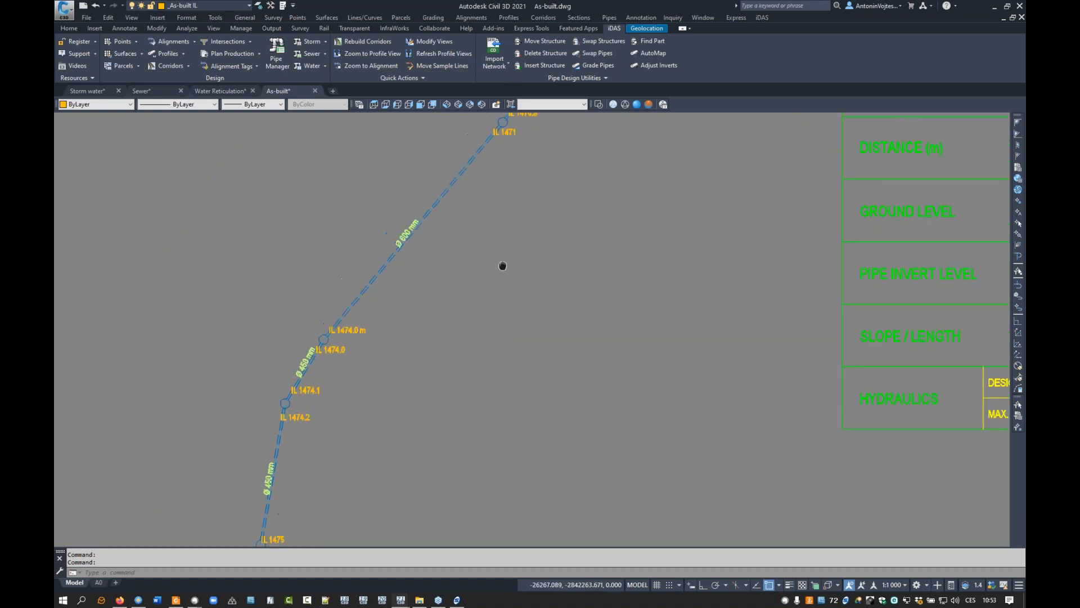
pyautogui.scroll(-2, 410, 374)
pyautogui.scroll(2, 337, 422)
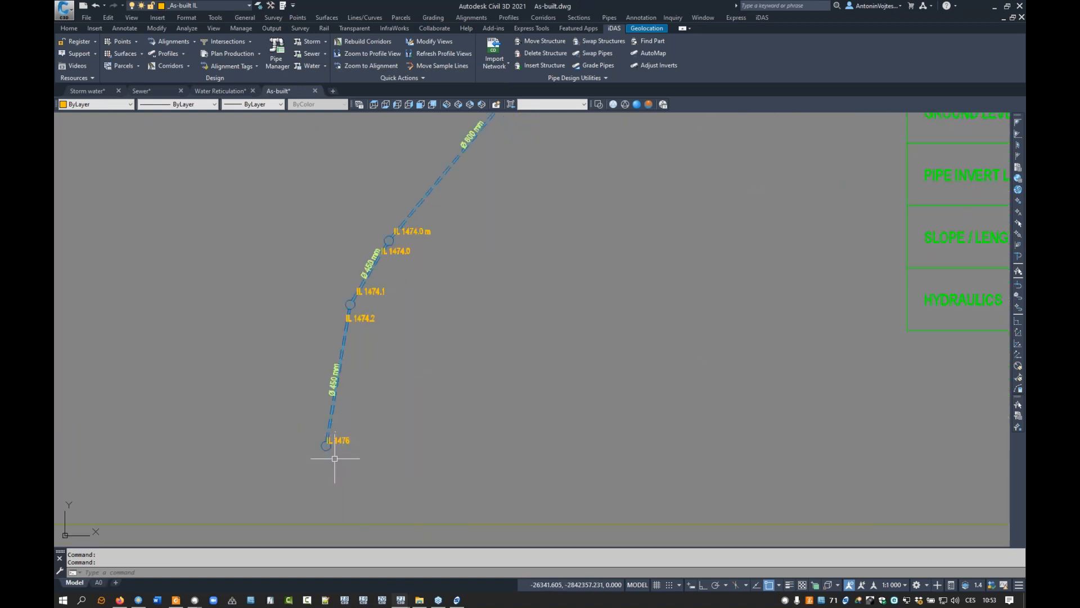
pyautogui.scroll(2, 334, 458)
pyautogui.press('Escape')
pyautogui.click(331, 340)
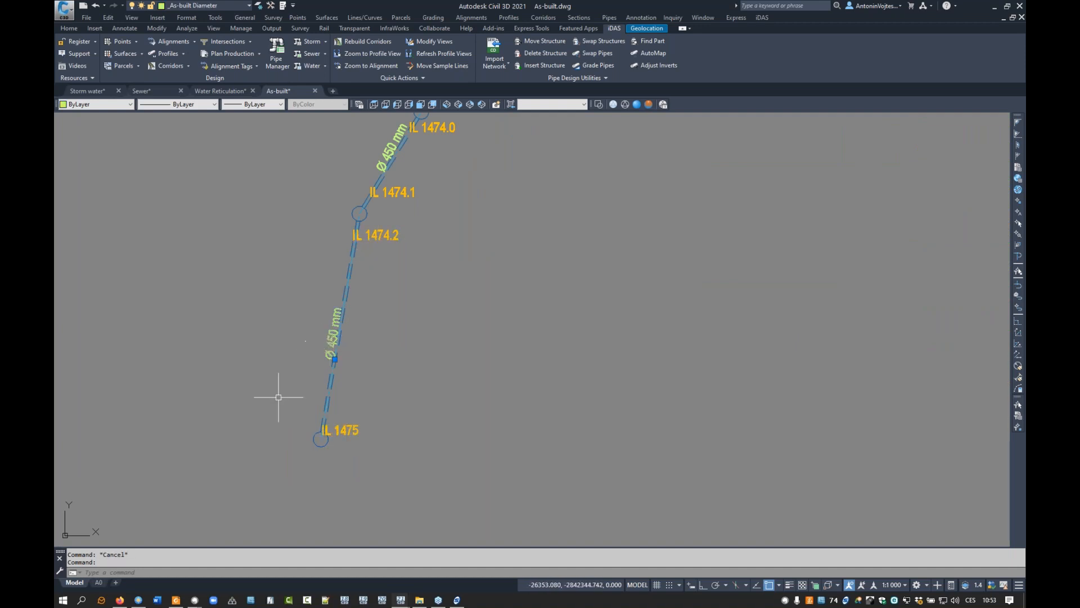
pyautogui.scroll(-3, 279, 396)
pyautogui.press('Escape')
# - Compare the diameters and invert levels in the long section with the as-built labels in plan
pyautogui.moveTo(503, 413)
pyautogui.mouseDown(button='middle')
pyautogui.moveTo(313, 416)
pyautogui.moveTo(295, 441)
pyautogui.mouseUp(button='middle')
pyautogui.scroll(3, 622, 386)
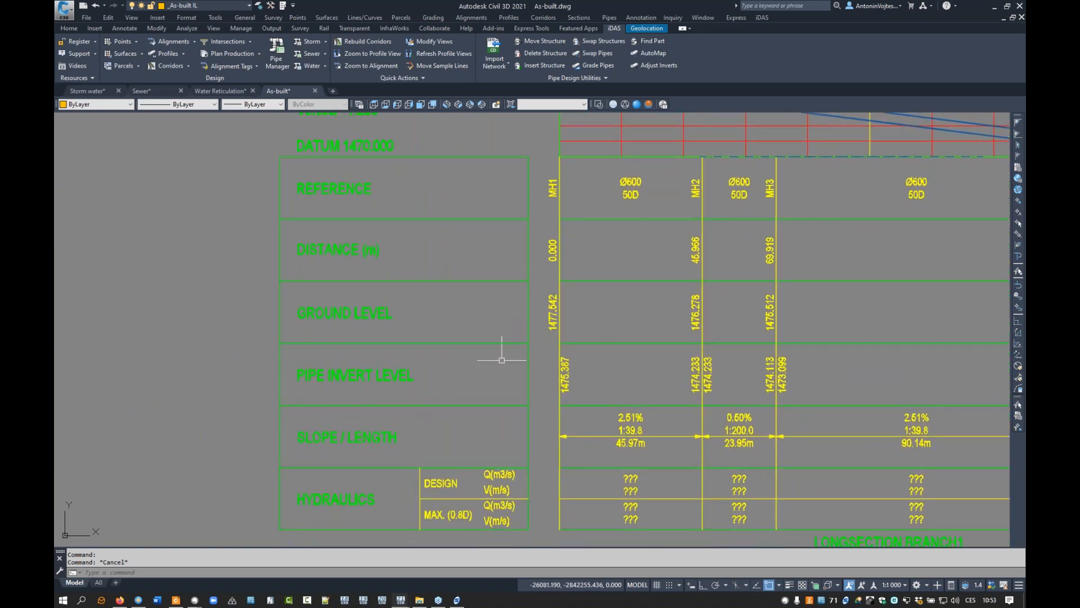
pyautogui.moveTo(824, 261); pyautogui.dragTo(685, 384, button='middle')
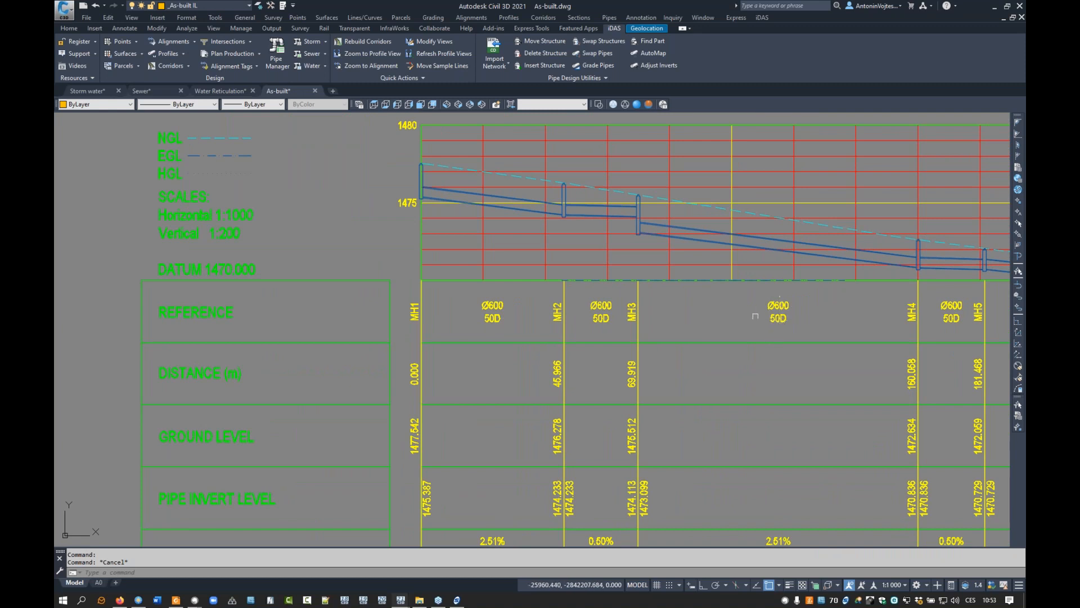
pyautogui.scroll(-3, 636, 271)
pyautogui.scroll(3, 320, 415)
pyautogui.moveTo(320, 416); pyautogui.dragTo(501, 367, button='middle')
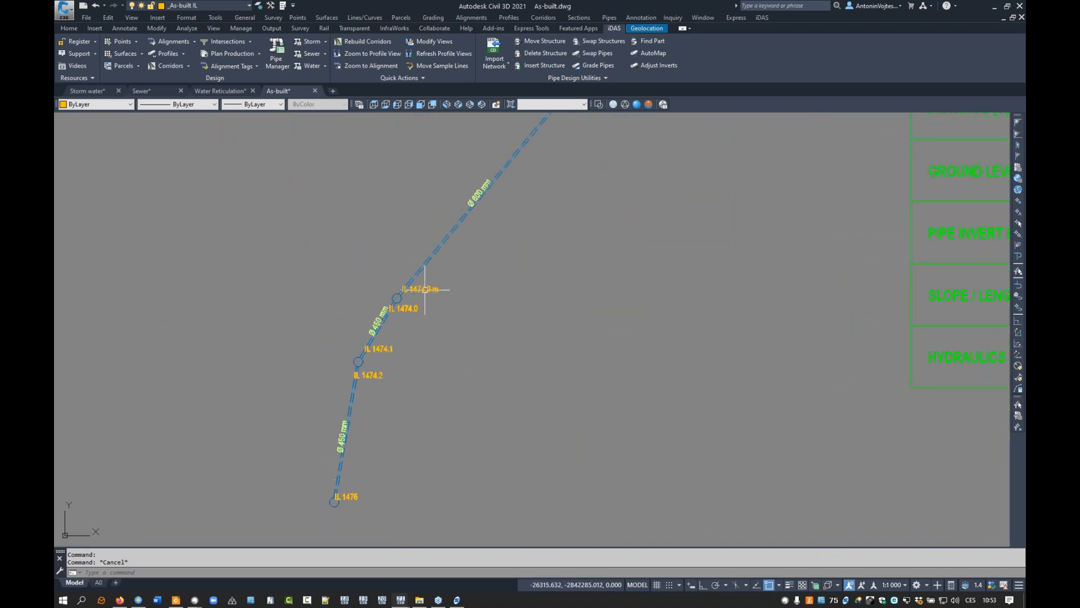
pyautogui.scroll(-2, 415, 309)
pyautogui.moveTo(511, 225); pyautogui.dragTo(422, 299, button='middle')
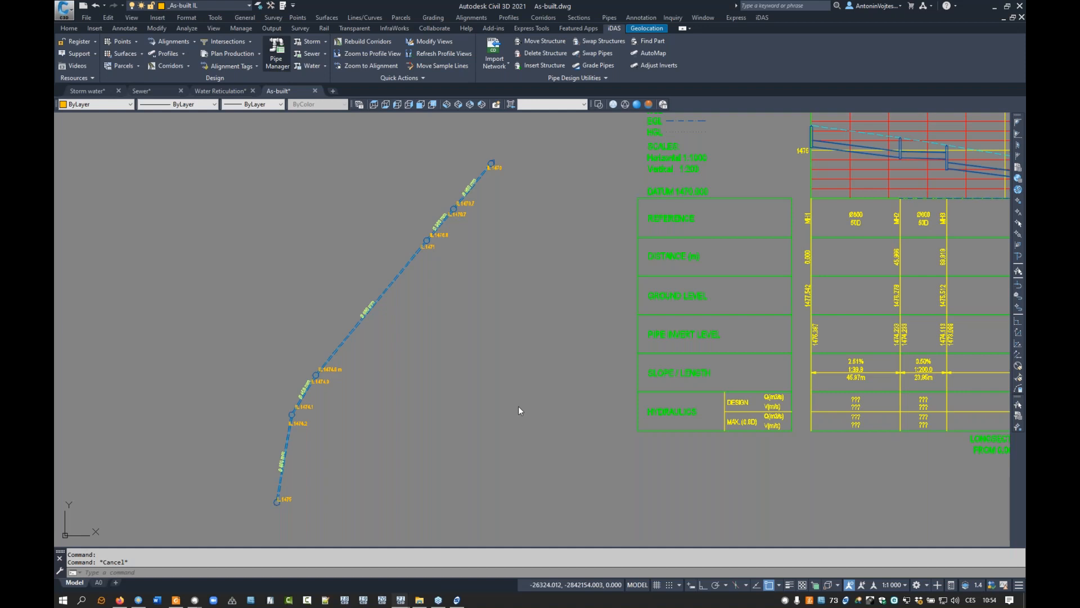
# - Open the as-built drawing in Pipe Manager and set the as-built DWG text parameter to Pipe: Diameter
pyautogui.click(277, 54)
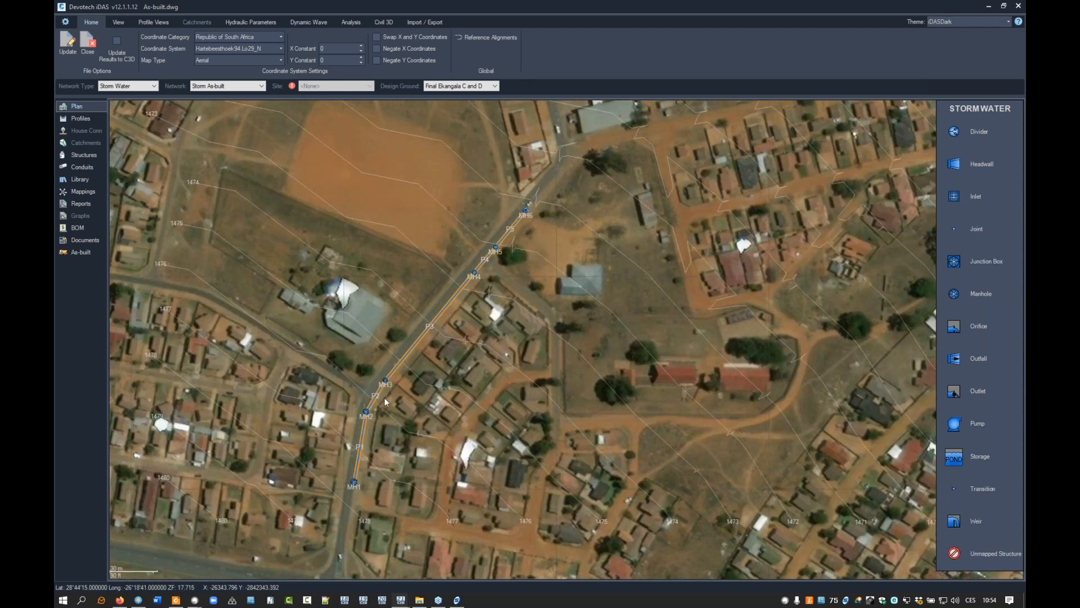
pyautogui.click(83, 252)
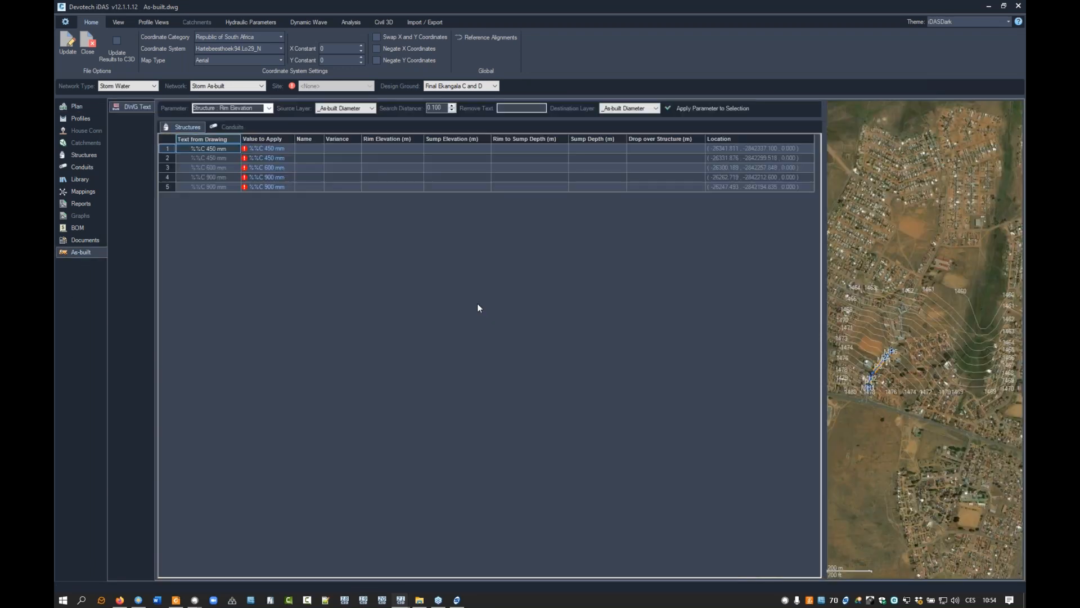
pyautogui.click(267, 110)
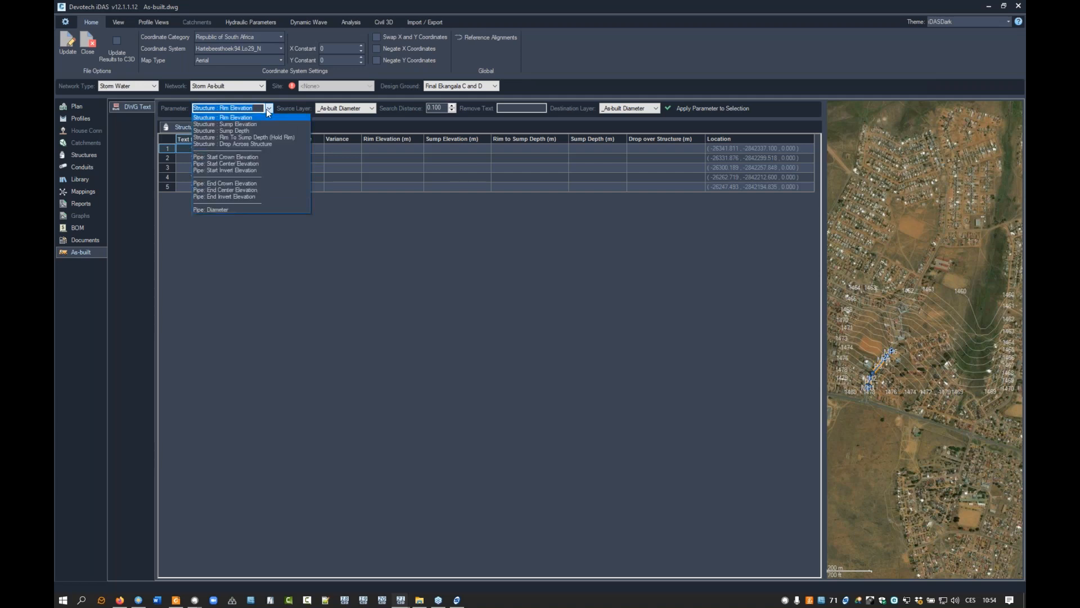
pyautogui.click(228, 208)
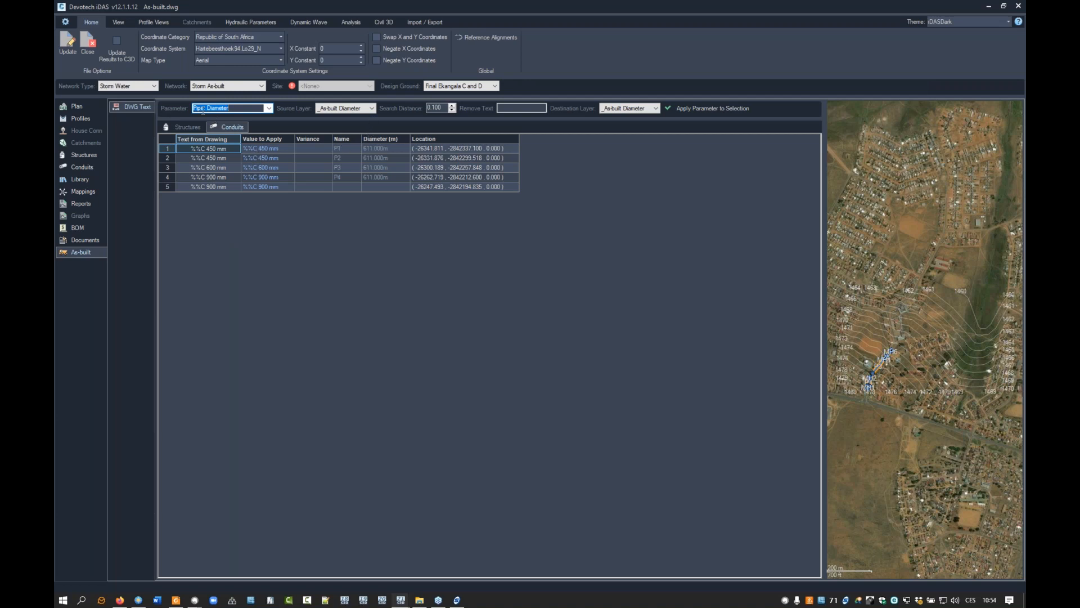
# - Use _As-built Diameter as the source layer with a 0.5 search distance, and remove the text "%%C;mm" from the diameter values
pyautogui.click(372, 108)
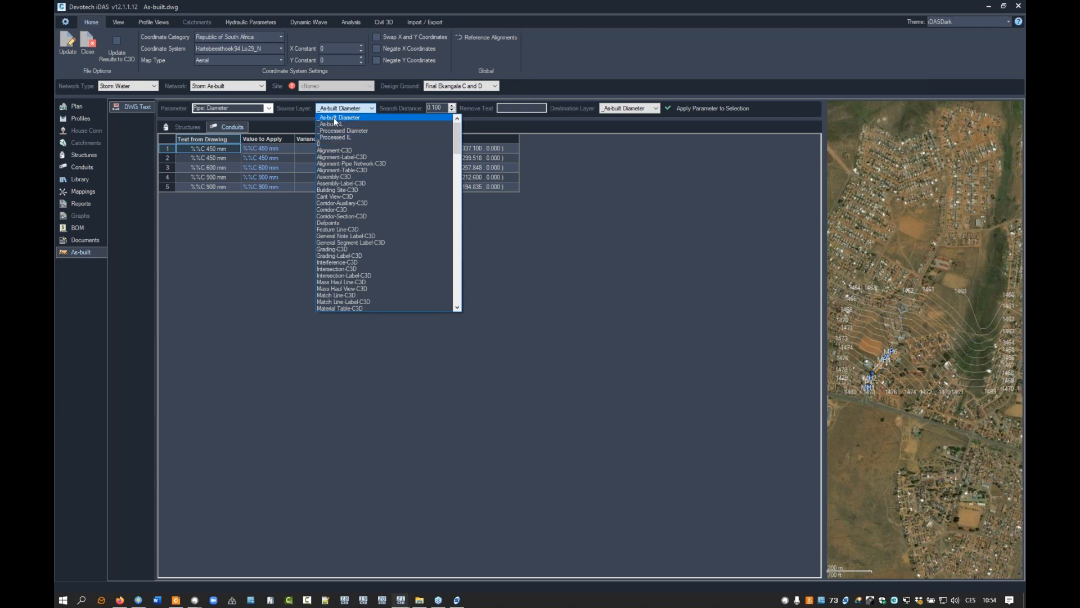
pyautogui.click(333, 117)
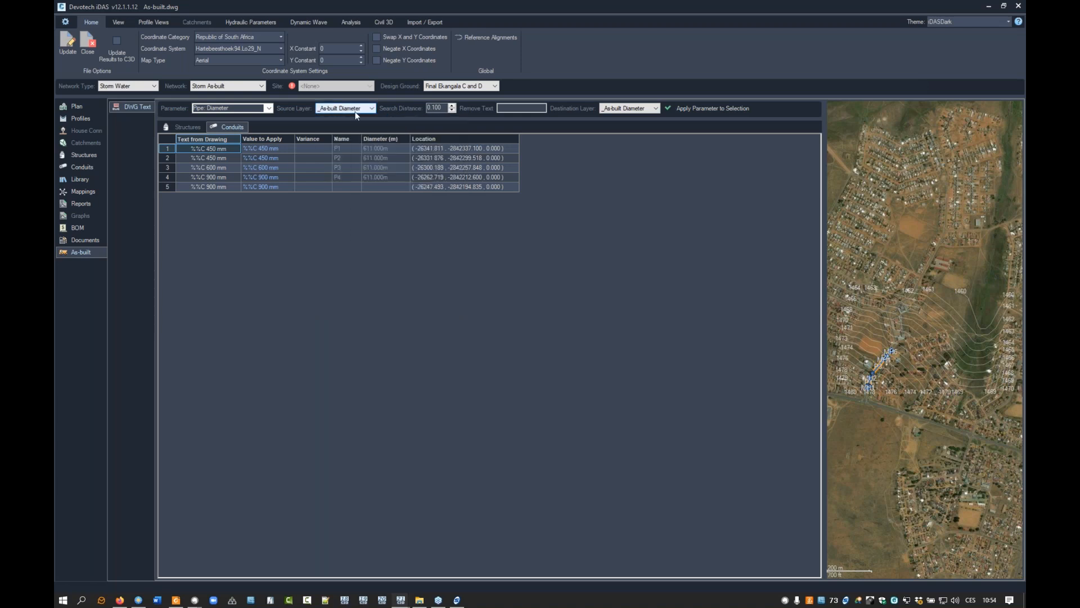
pyautogui.doubleClick(442, 108)
pyautogui.write('0.5')
pyautogui.press('Return')
pyautogui.click(509, 109)
pyautogui.write('%%')
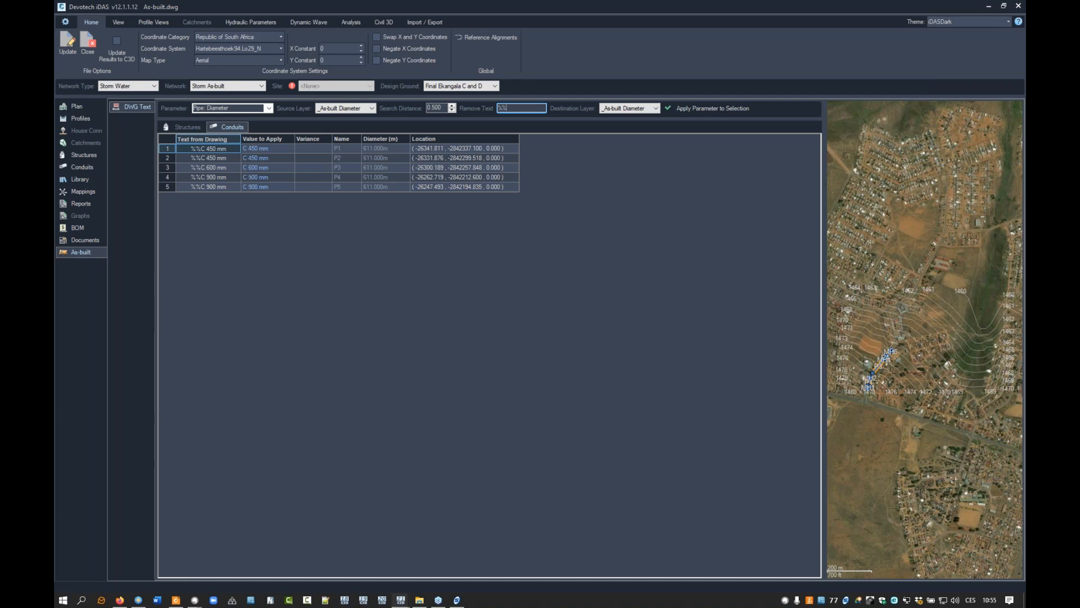
pyautogui.write('C;mm')
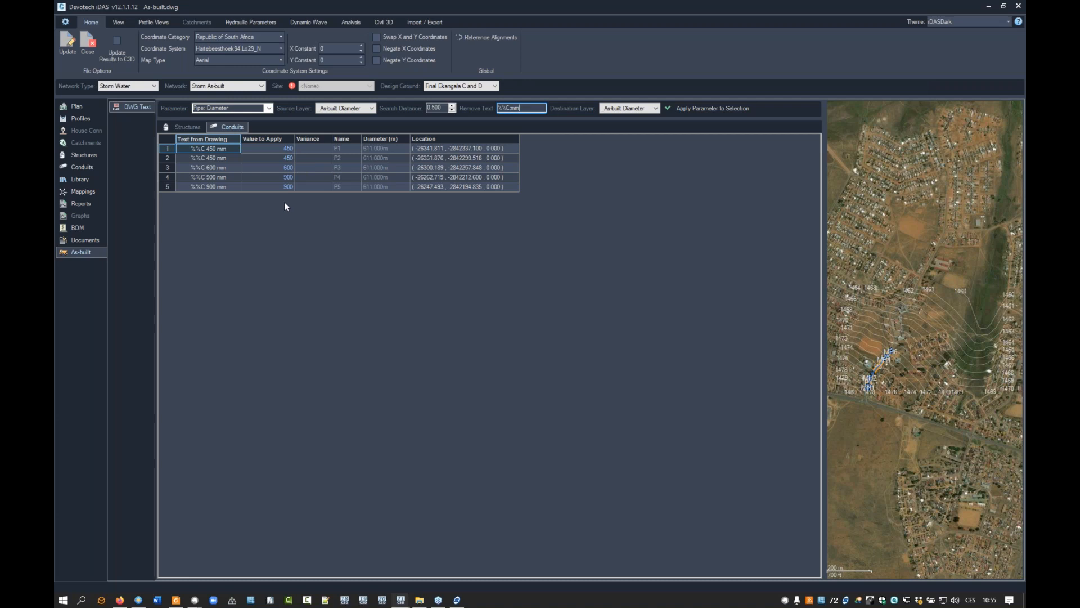
pyautogui.click(290, 140)
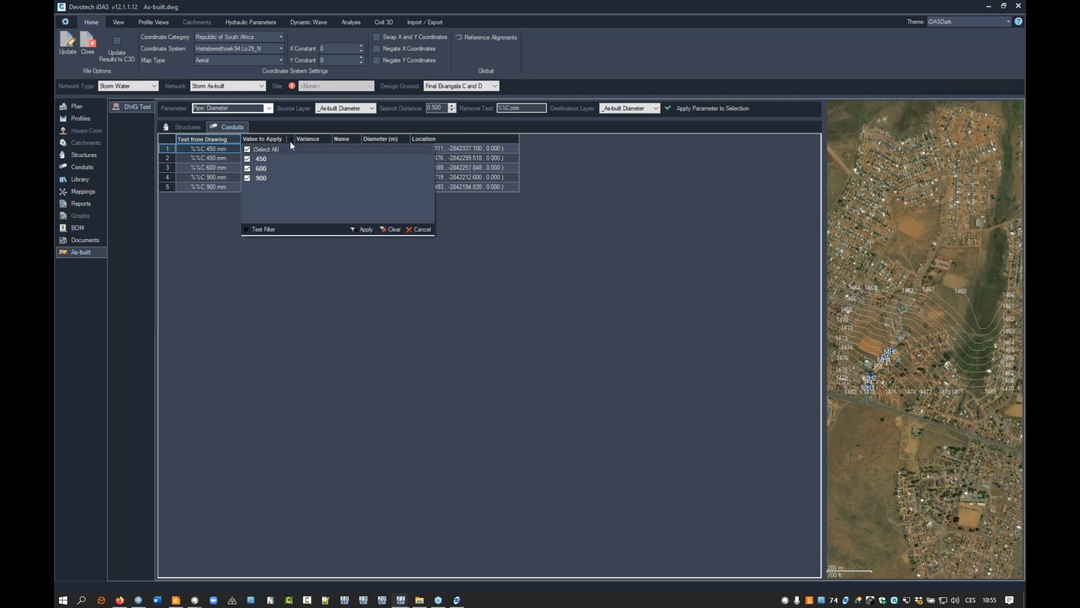
pyautogui.click(265, 229)
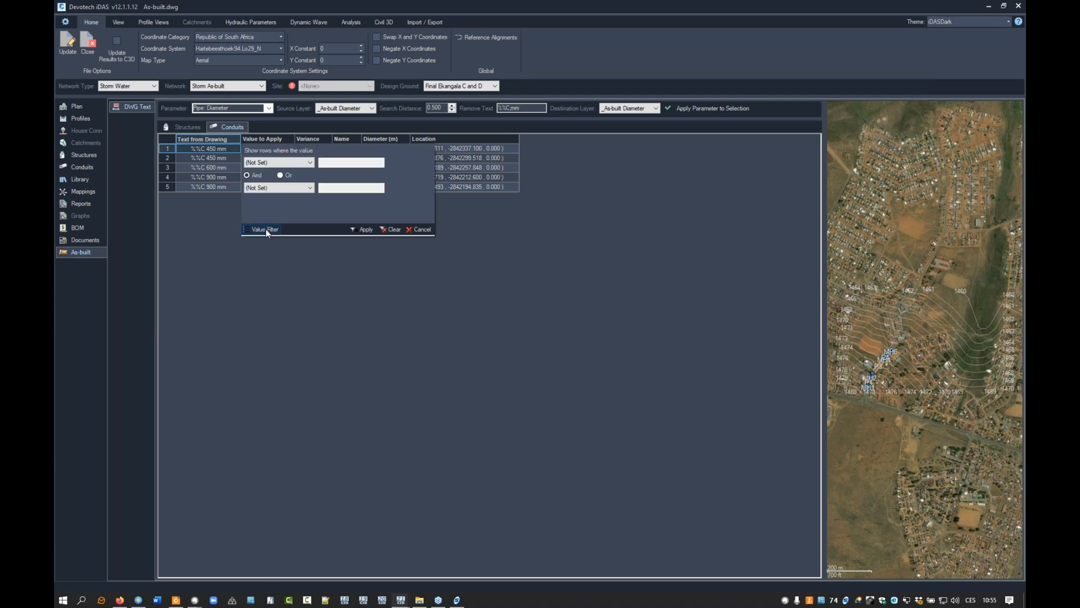
pyautogui.click(265, 230)
pyautogui.click(271, 254)
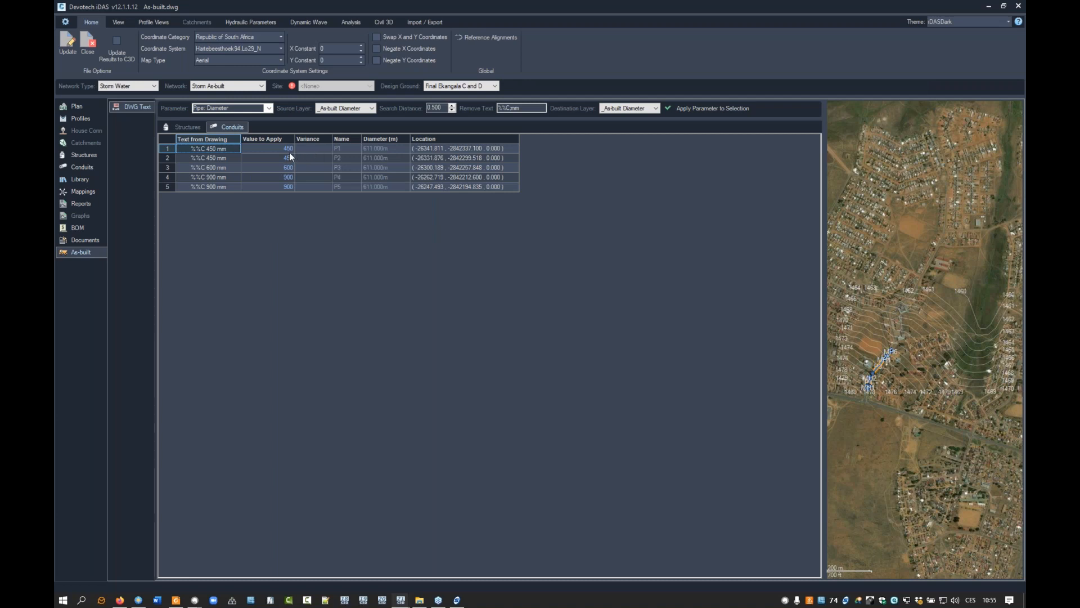
# - Apply the diameters of the two 450 mm rows with destination layer _Processed Diameter, swapping the pipes to ROCLA Interlocking Class 50D SANS 677, 450mm Class 50
pyautogui.keyDown('shift'); pyautogui.click(214, 160); pyautogui.keyUp('shift')
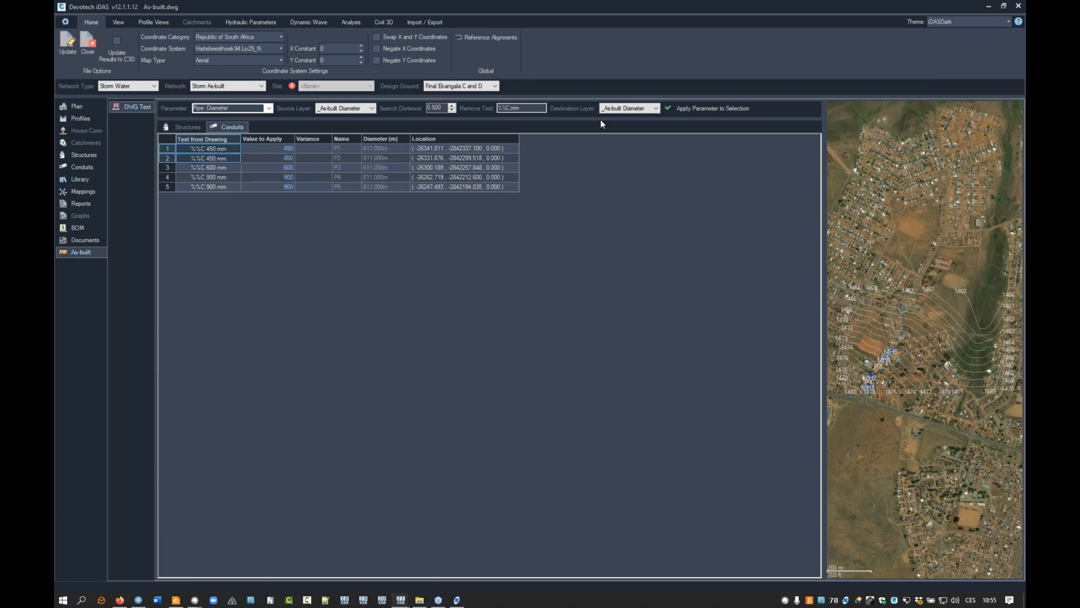
pyautogui.click(656, 107)
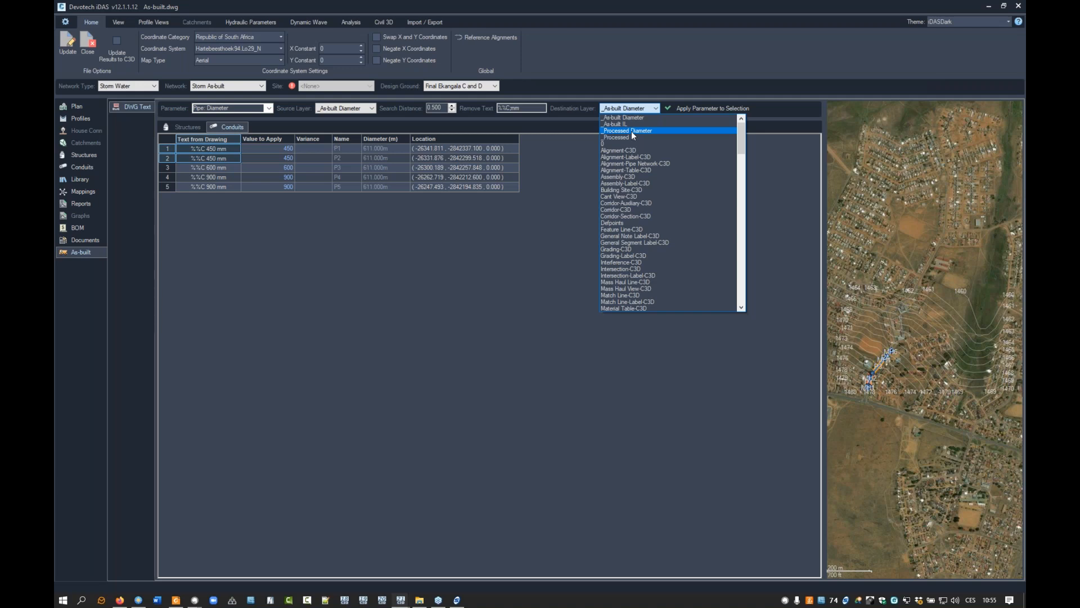
pyautogui.click(632, 130)
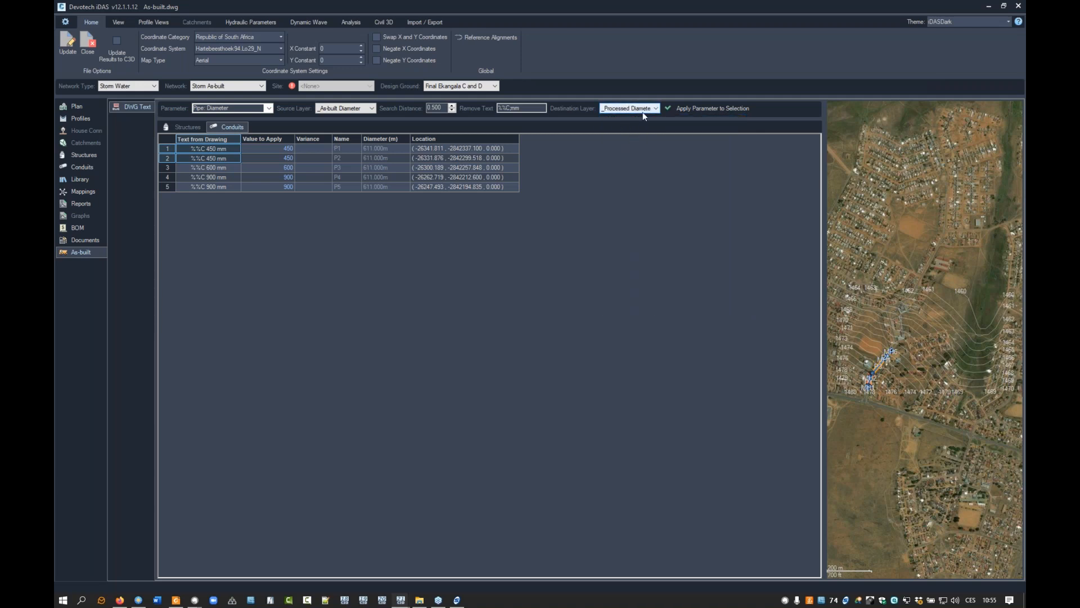
pyautogui.click(709, 108)
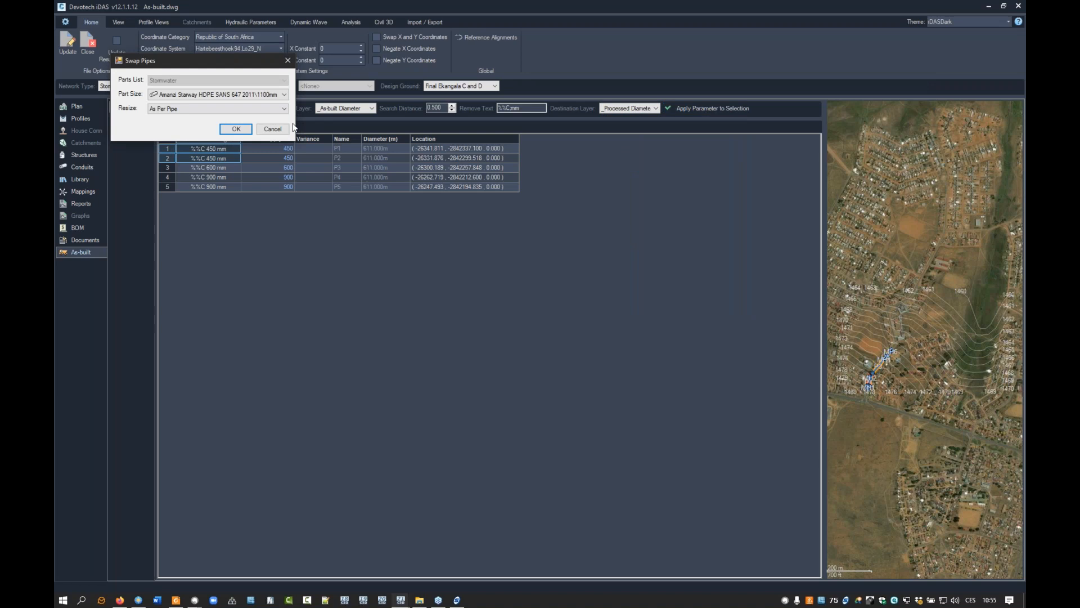
pyautogui.click(265, 100)
pyautogui.click(152, 106)
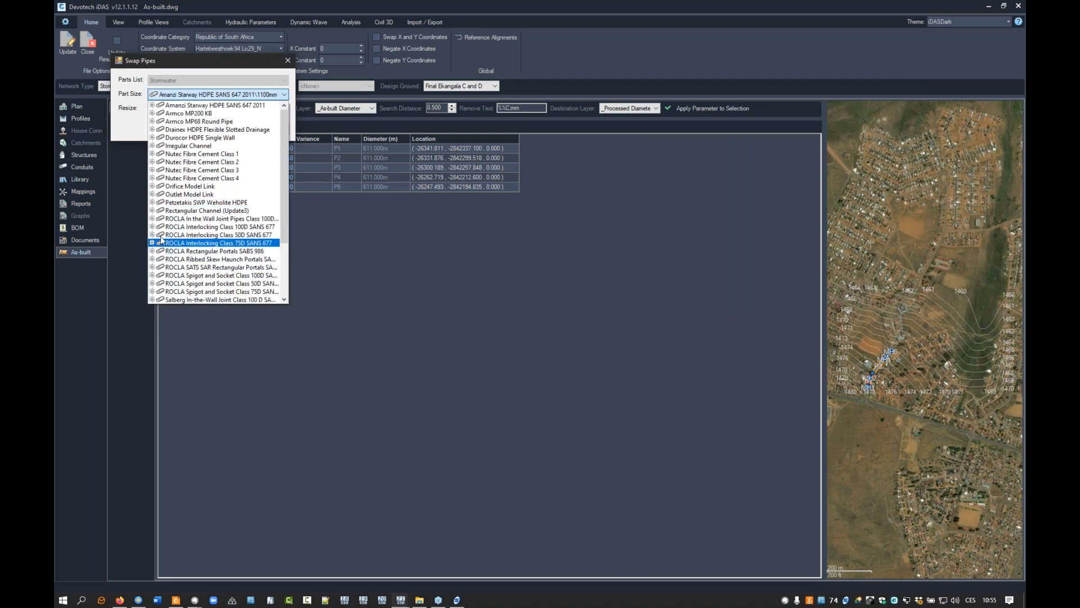
pyautogui.click(152, 235)
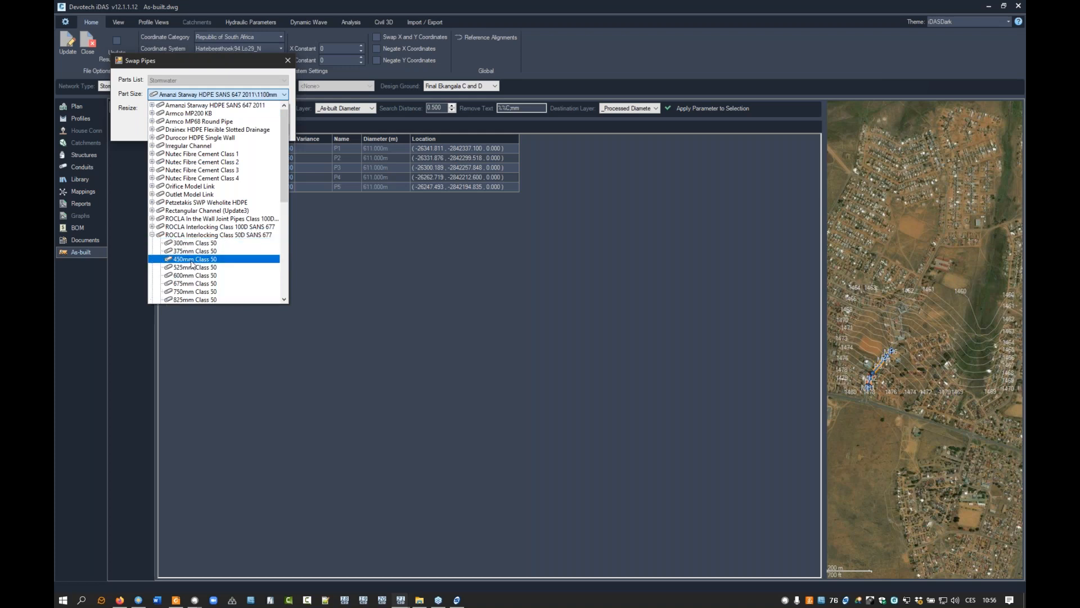
pyautogui.click(191, 259)
pyautogui.click(236, 130)
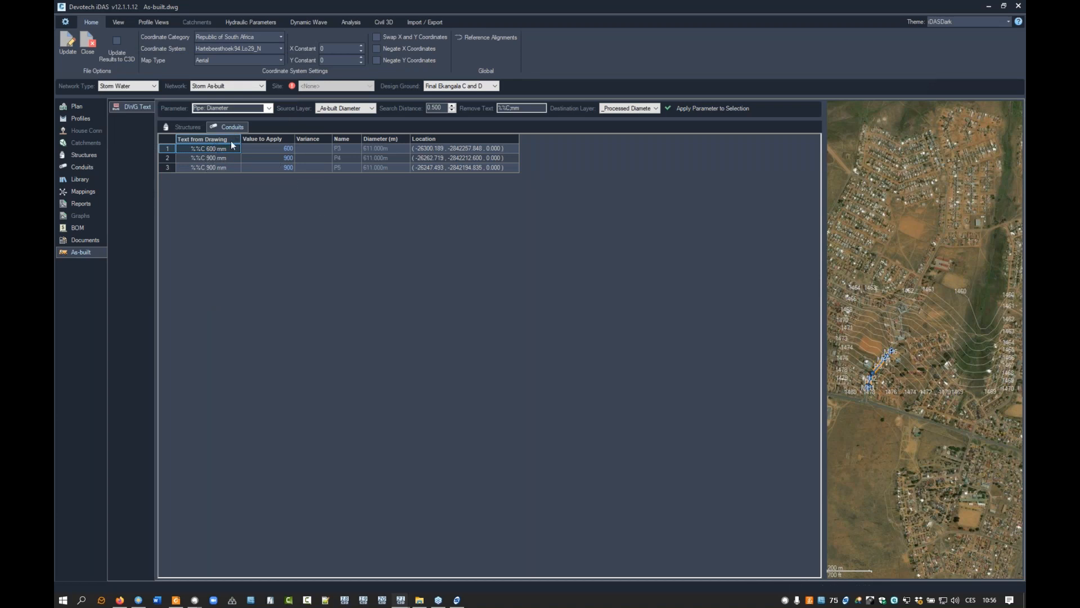
# - Set the parameter to Pipe: Start Invert Elevation with source layer _As-built IL, and remove the text "IL;m" from the values
pyautogui.click(268, 109)
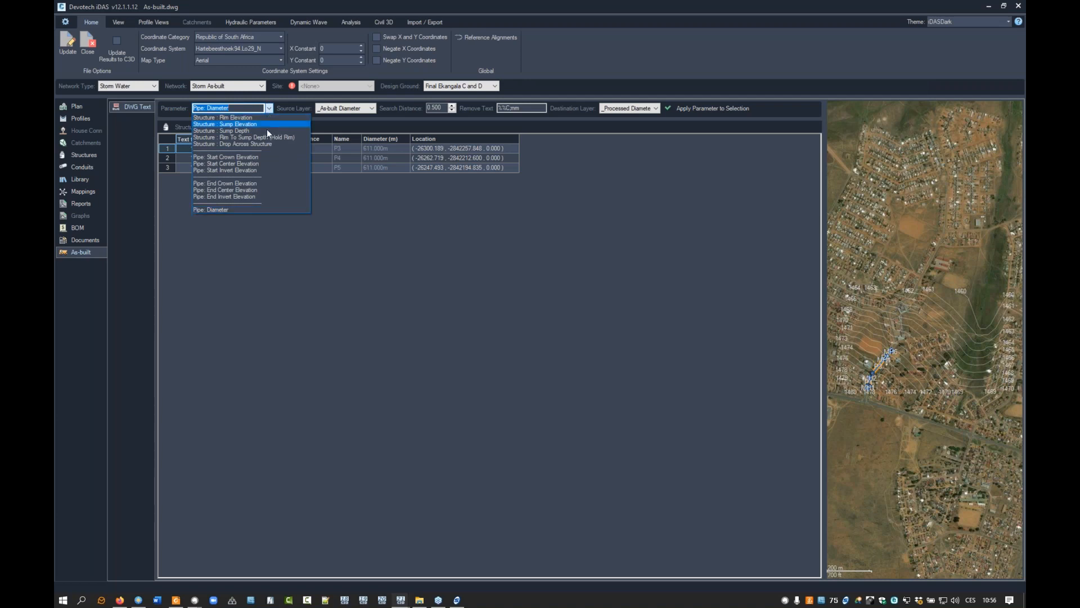
pyautogui.click(236, 169)
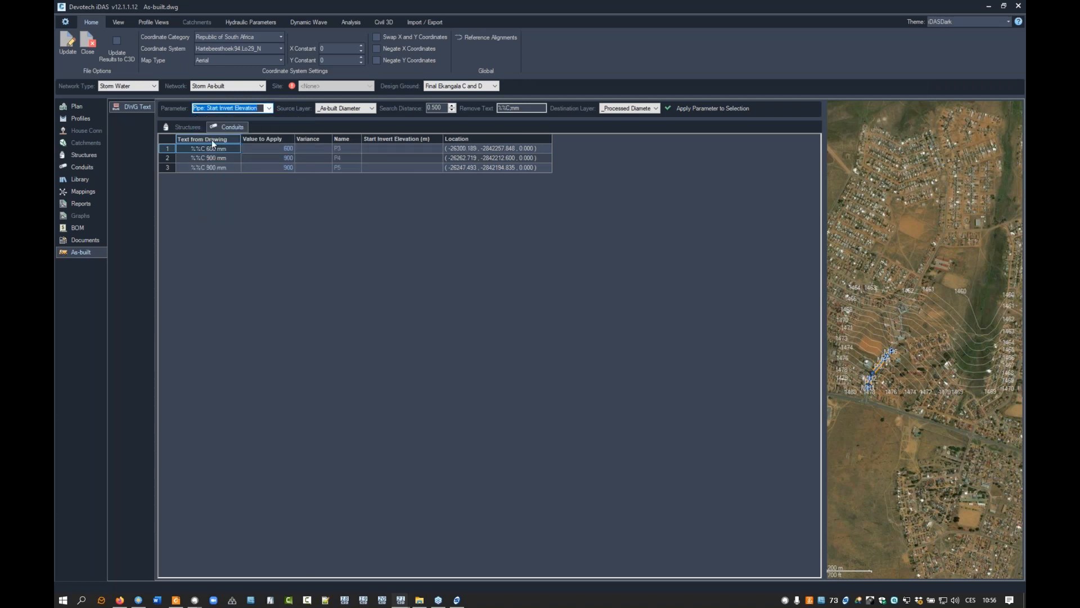
pyautogui.click(372, 109)
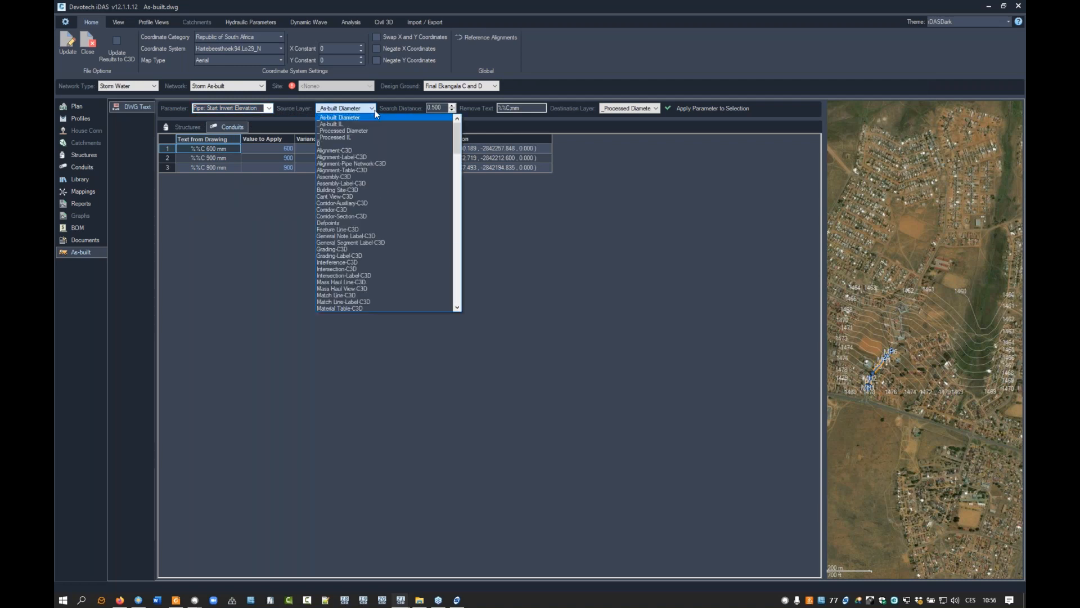
pyautogui.click(337, 124)
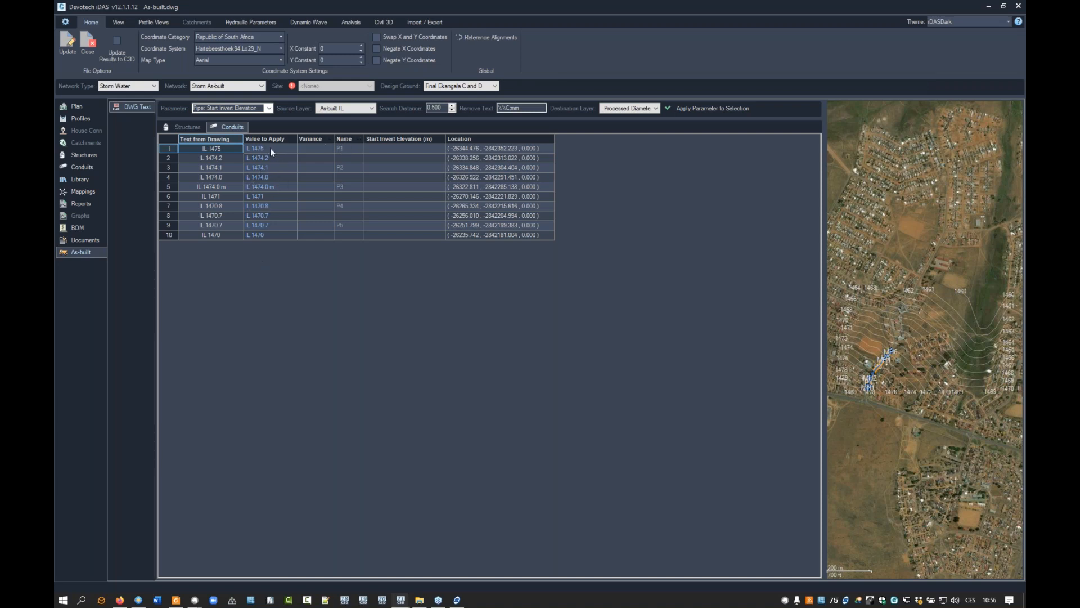
pyautogui.moveTo(522, 108); pyautogui.dragTo(483, 113)
pyautogui.write('IL')
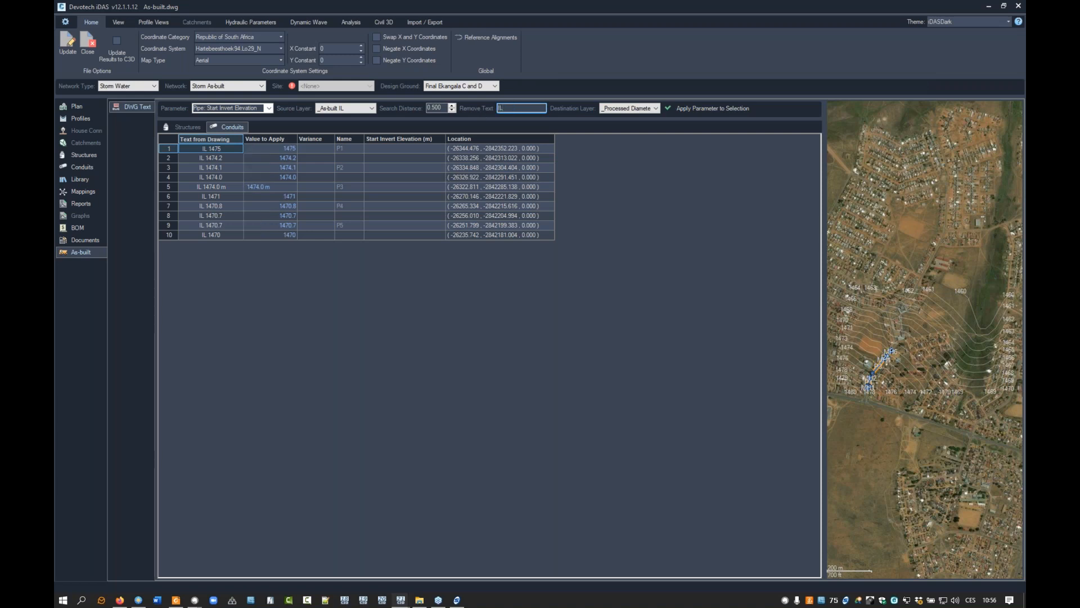
pyautogui.write(';m')
# - Sort the rows by name and apply the start invert elevations of pipes P1 to P5, with _Processed IL as the destination layer
pyautogui.click(347, 138)
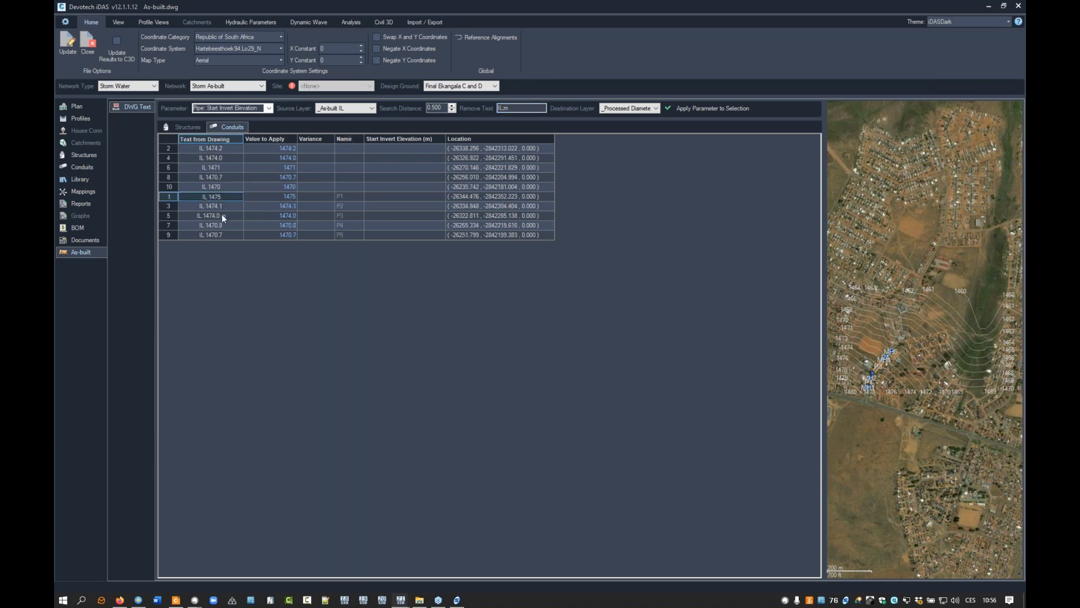
pyautogui.keyDown('shift'); pyautogui.click(214, 235); pyautogui.keyUp('shift')
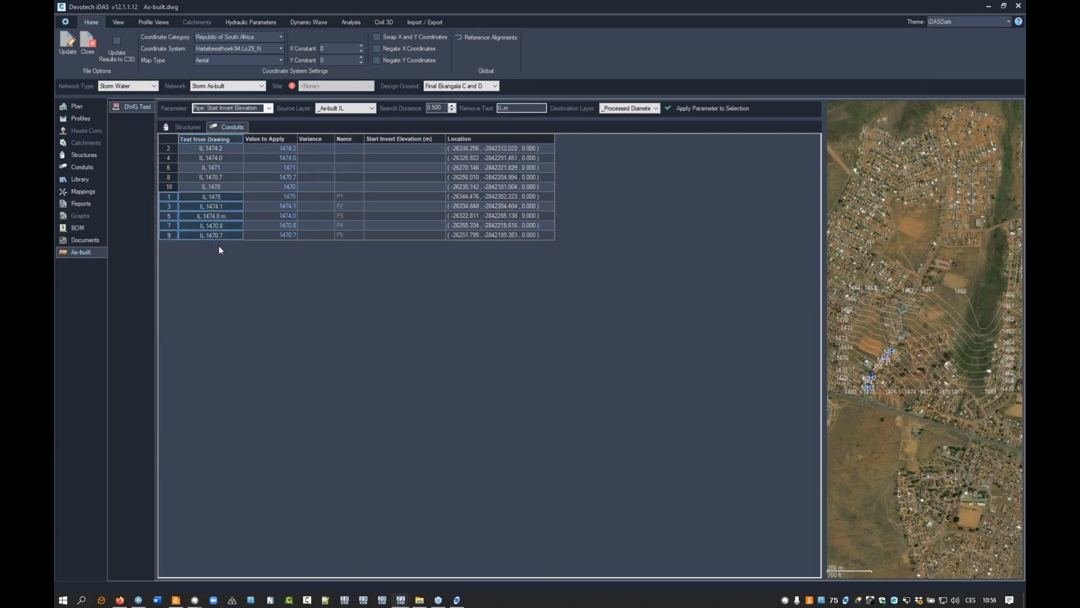
pyautogui.click(652, 110)
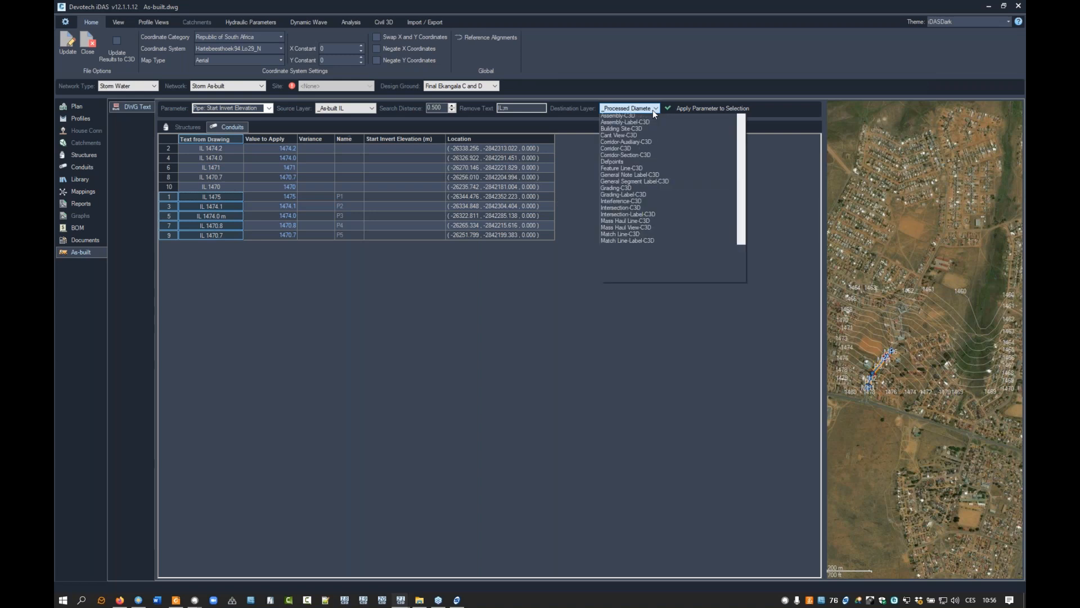
pyautogui.click(630, 124)
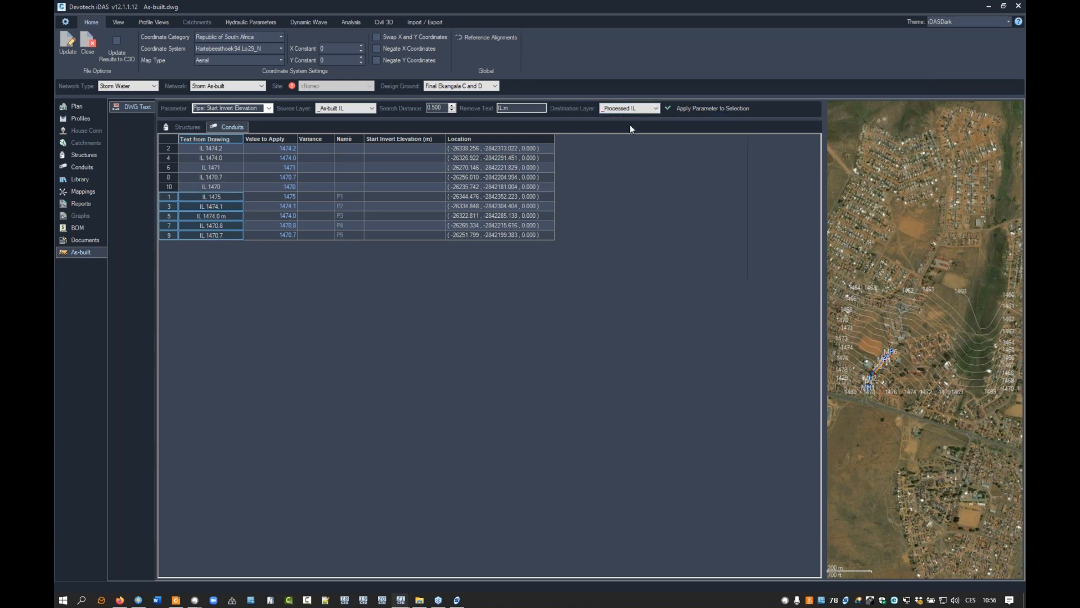
pyautogui.click(711, 109)
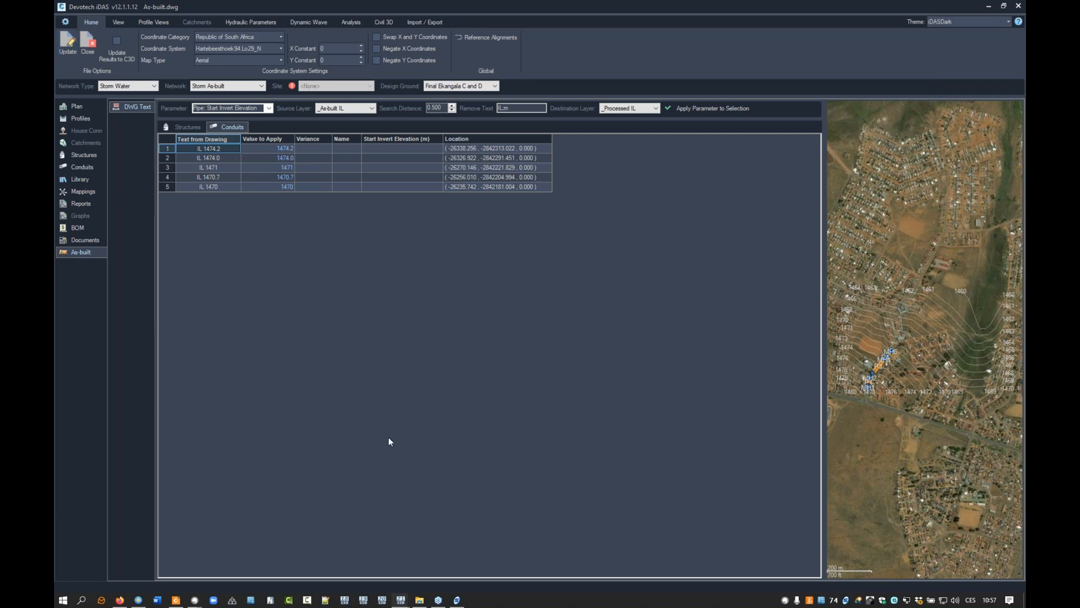
# - Update the Civil 3D drawing with the applied as-built diameters and invert levels
pyautogui.click(69, 44)
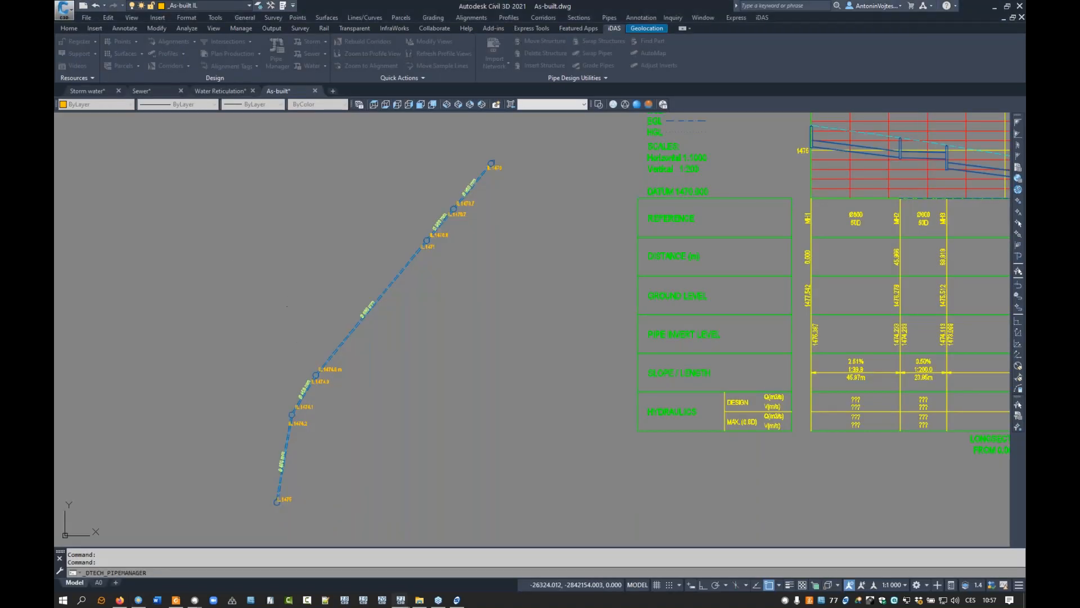
pyautogui.click(287, 297)
pyautogui.press('Escape')
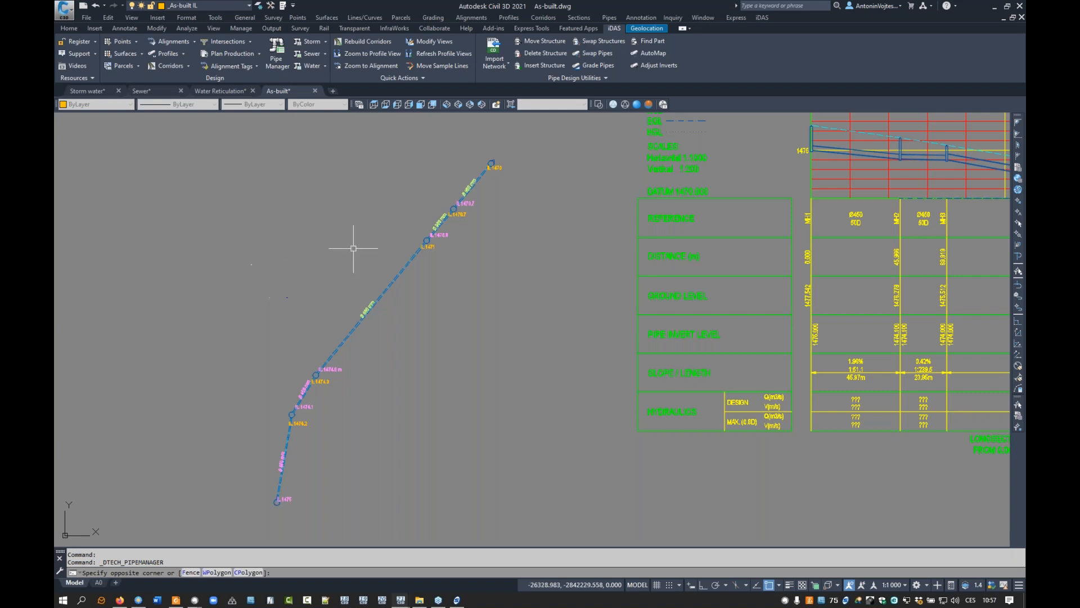
# - Examine the updated pipe diameters and pipe invert levels along the whole long section table
pyautogui.scroll(5, 827, 241)
pyautogui.scroll(2, 687, 220)
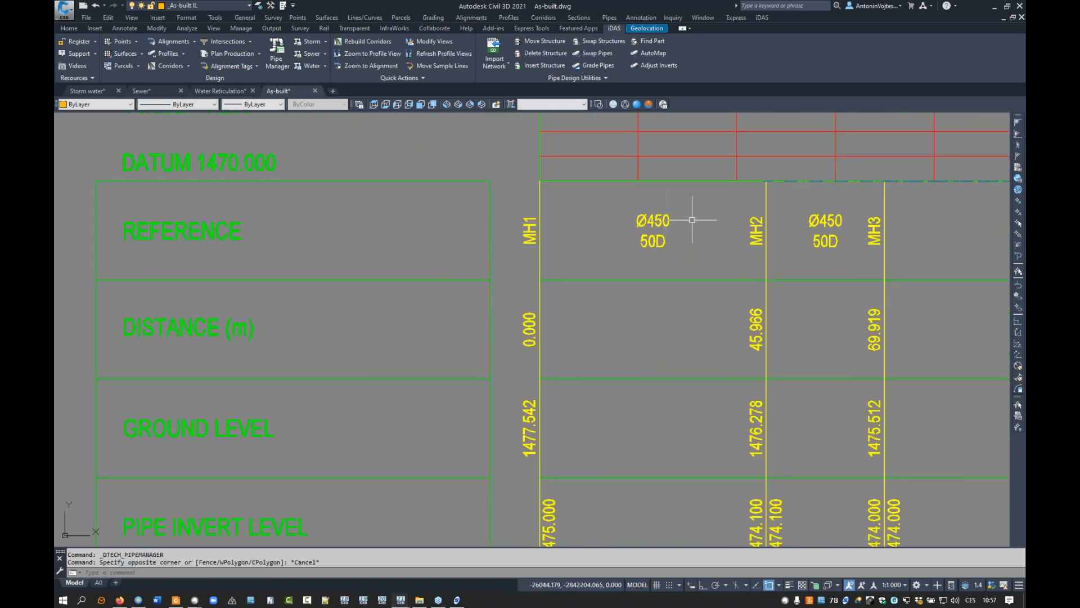
pyautogui.scroll(-2, 730, 219)
pyautogui.moveTo(661, 373); pyautogui.dragTo(595, 238, button='middle')
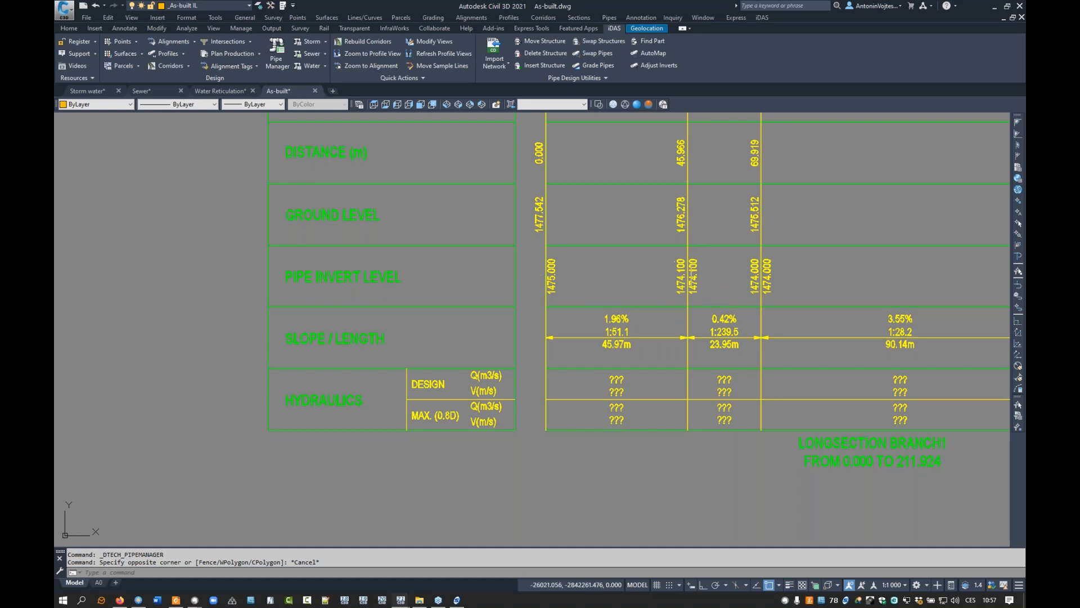
pyautogui.moveTo(791, 285); pyautogui.dragTo(504, 291, button='middle')
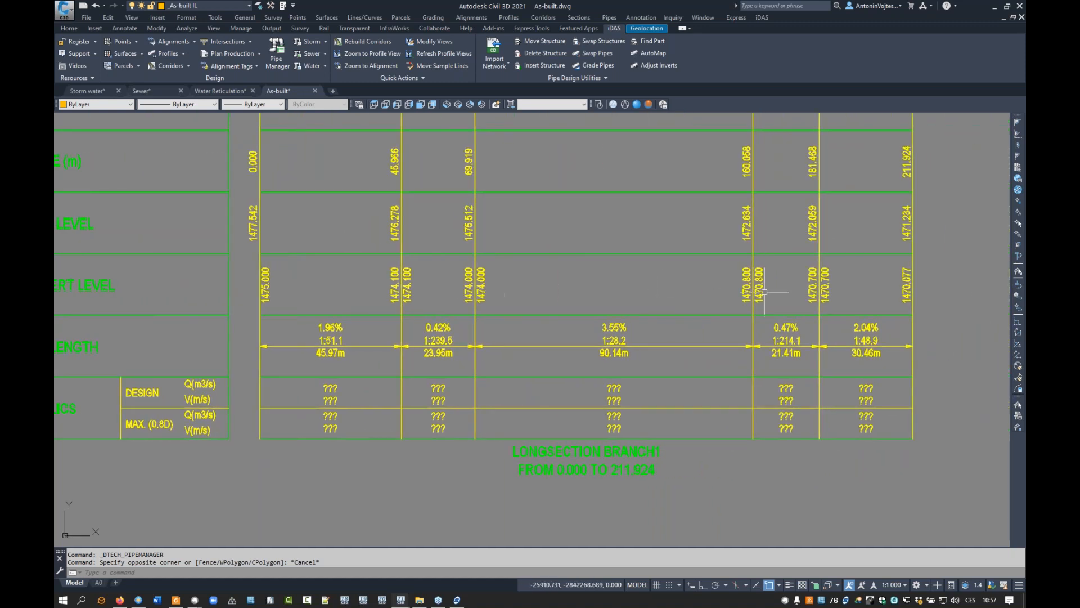
pyautogui.scroll(-2, 911, 290)
pyautogui.scroll(3, 911, 291)
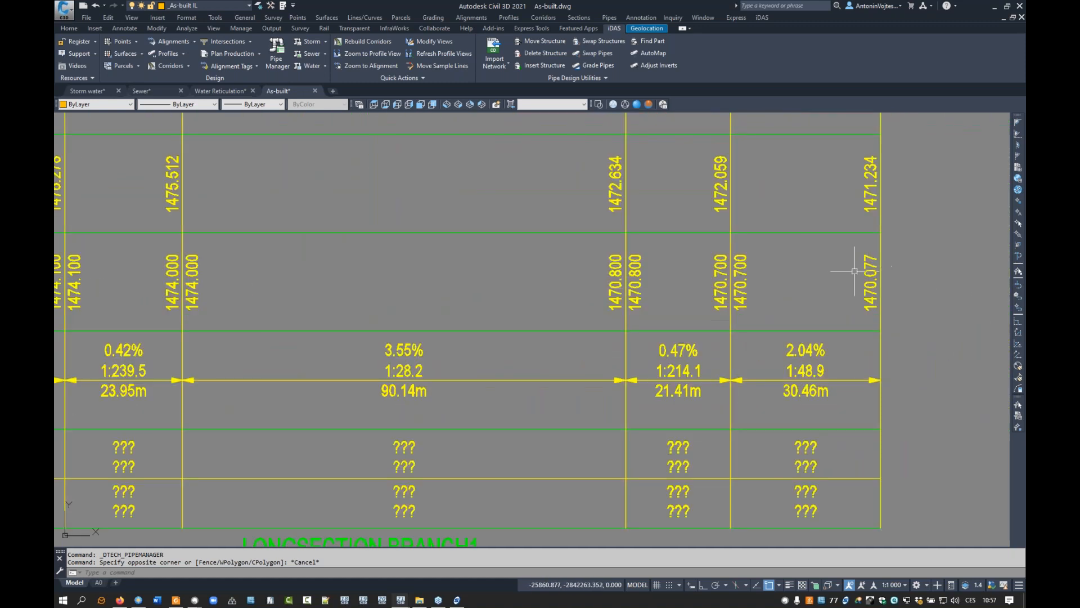
pyautogui.scroll(-3, 787, 295)
pyautogui.moveTo(446, 316); pyautogui.dragTo(788, 330, button='middle')
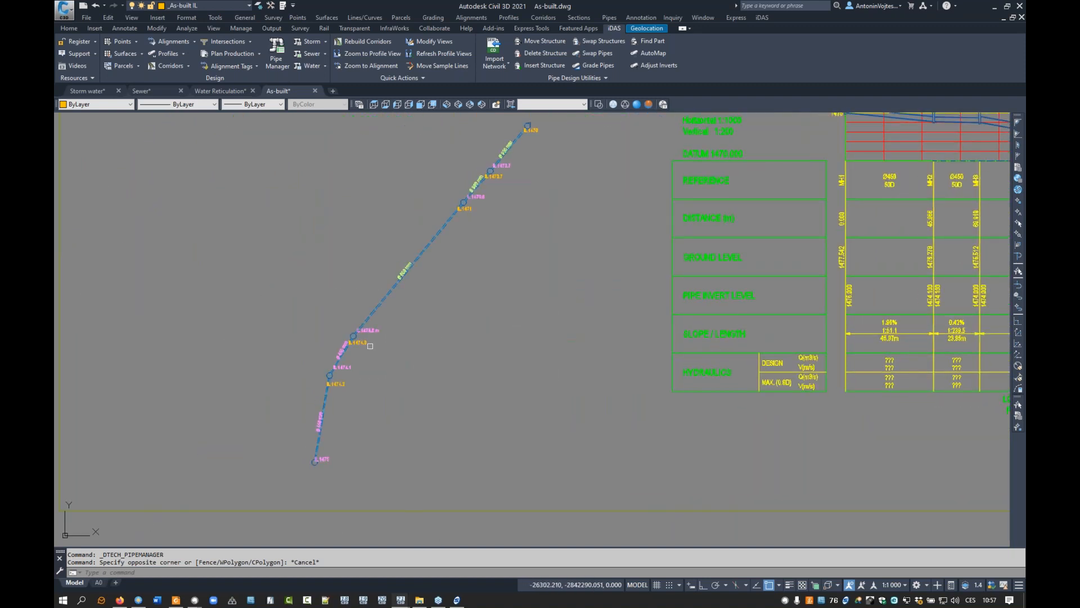
# - Check in plan which layers the processed invert level and pipe diameter labels are on
pyautogui.scroll(3, 349, 437)
pyautogui.press('Escape')
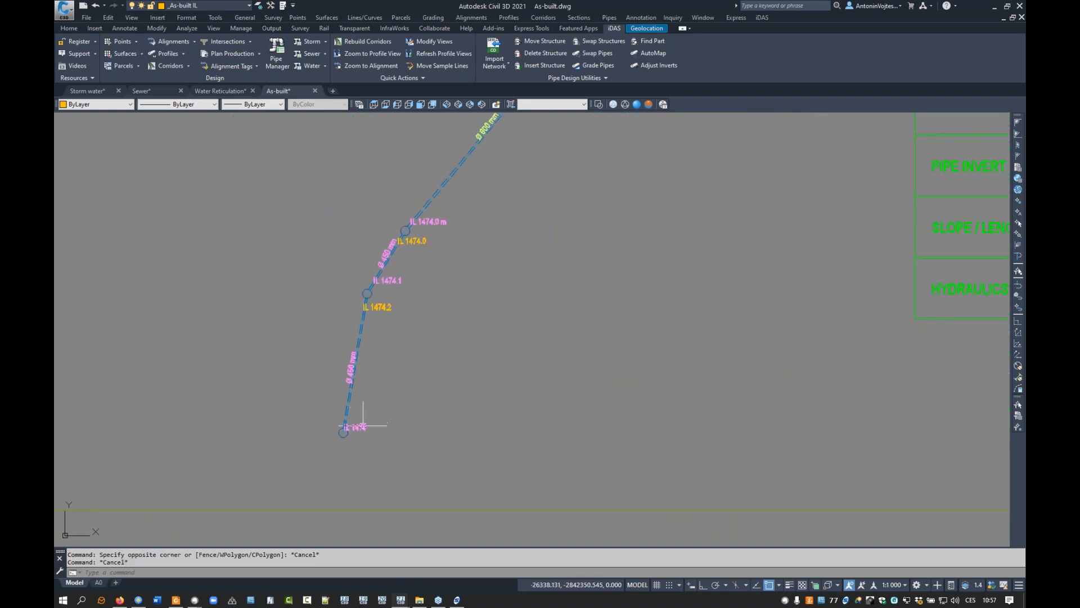
pyautogui.click(356, 428)
pyautogui.press('Escape')
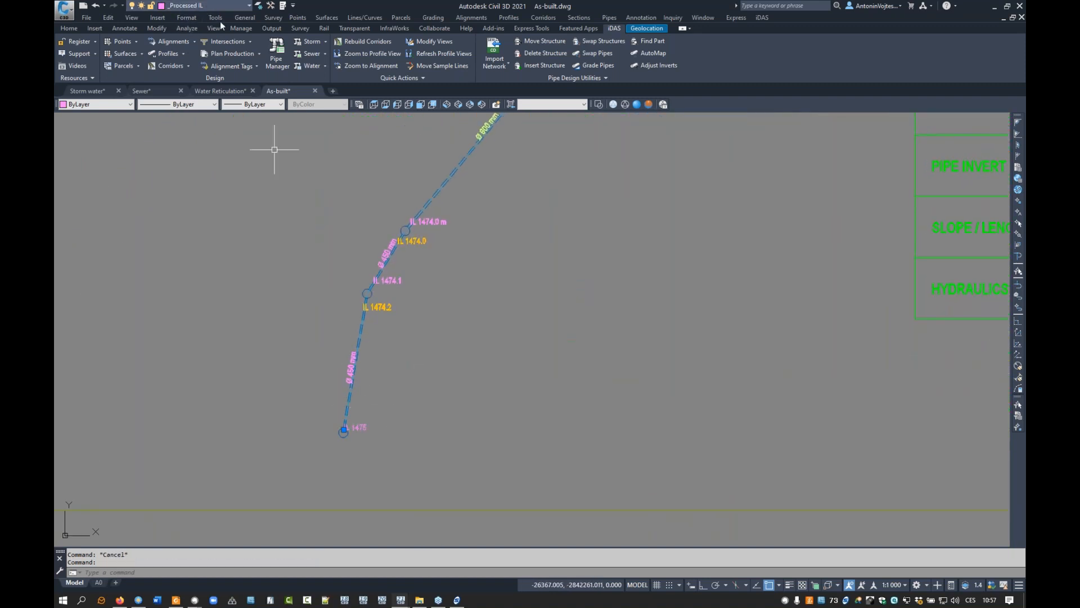
pyautogui.click(348, 364)
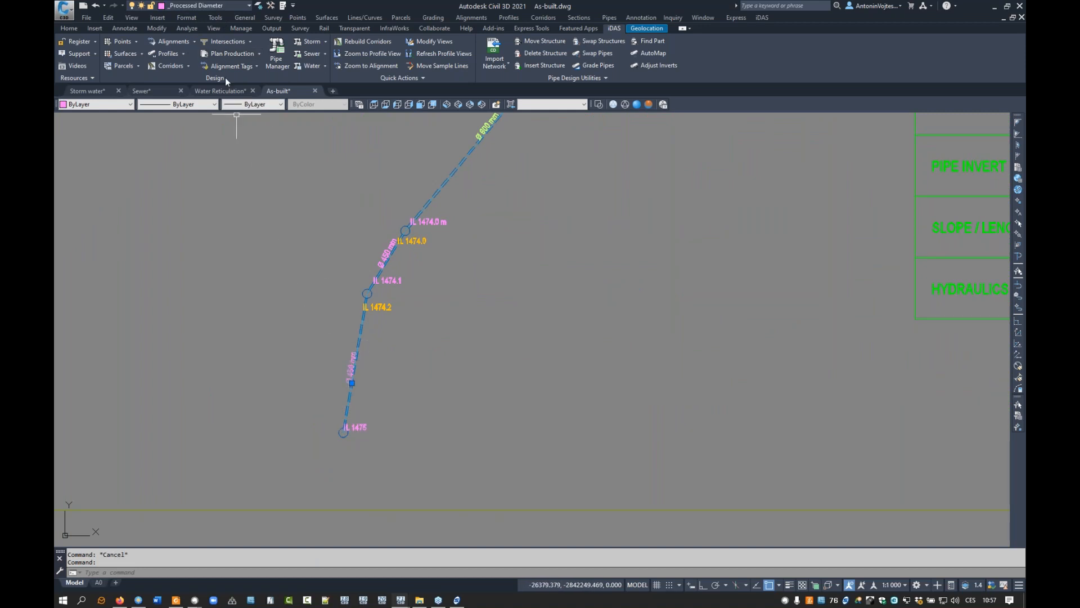
pyautogui.press('Escape')
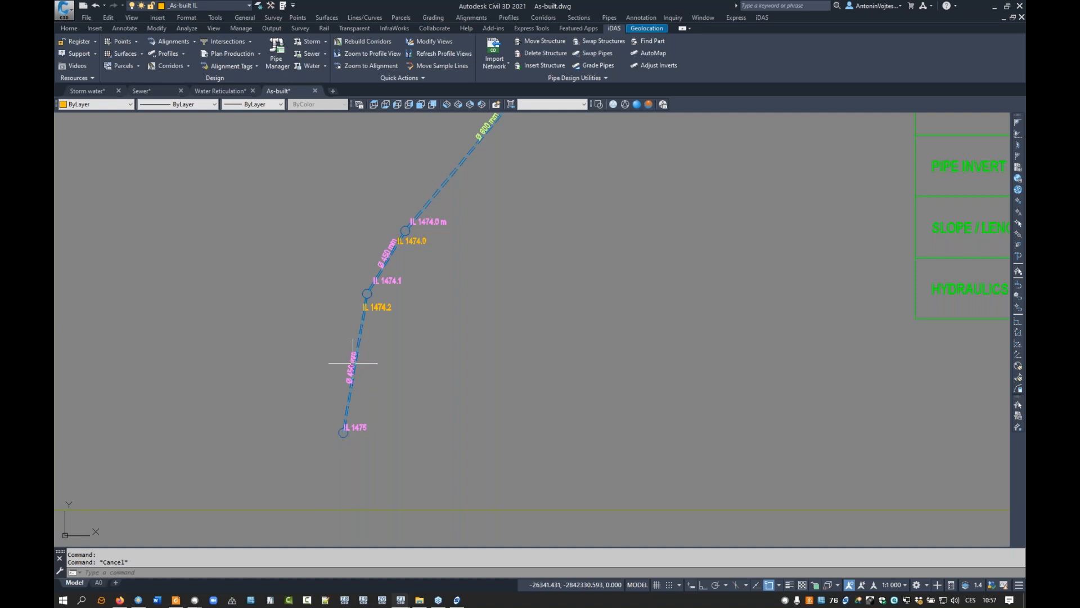
pyautogui.moveTo(456, 301)
pyautogui.mouseDown(button='middle')
pyautogui.moveTo(374, 411)
pyautogui.moveTo(324, 366)
pyautogui.mouseUp(button='middle')
pyautogui.click(382, 243)
pyautogui.press('Escape')
pyautogui.scroll(-4, 450, 372)
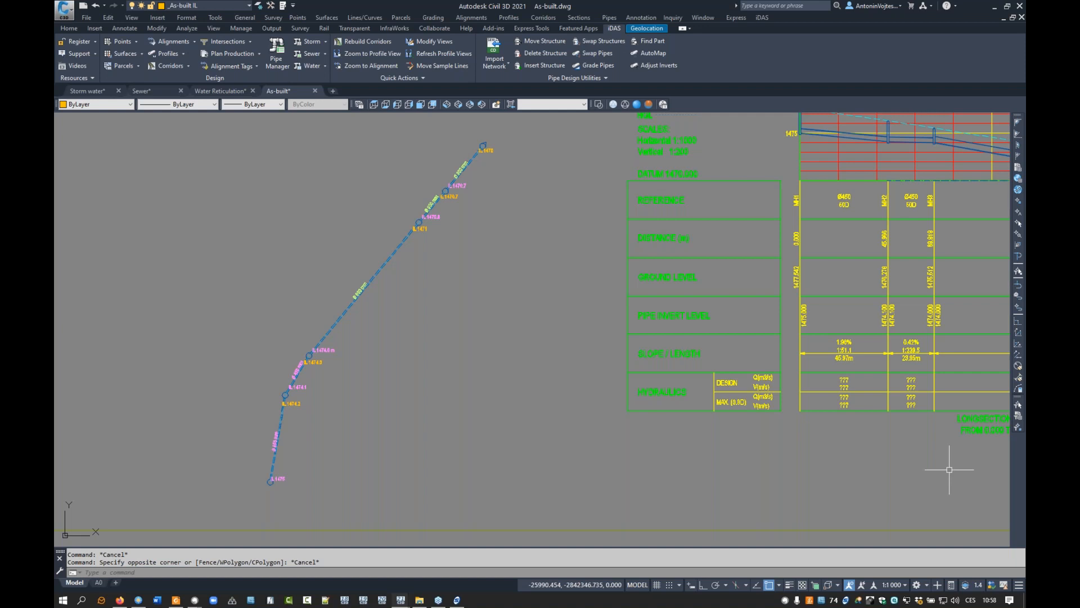
pyautogui.hotkey('alt', 'Tab')
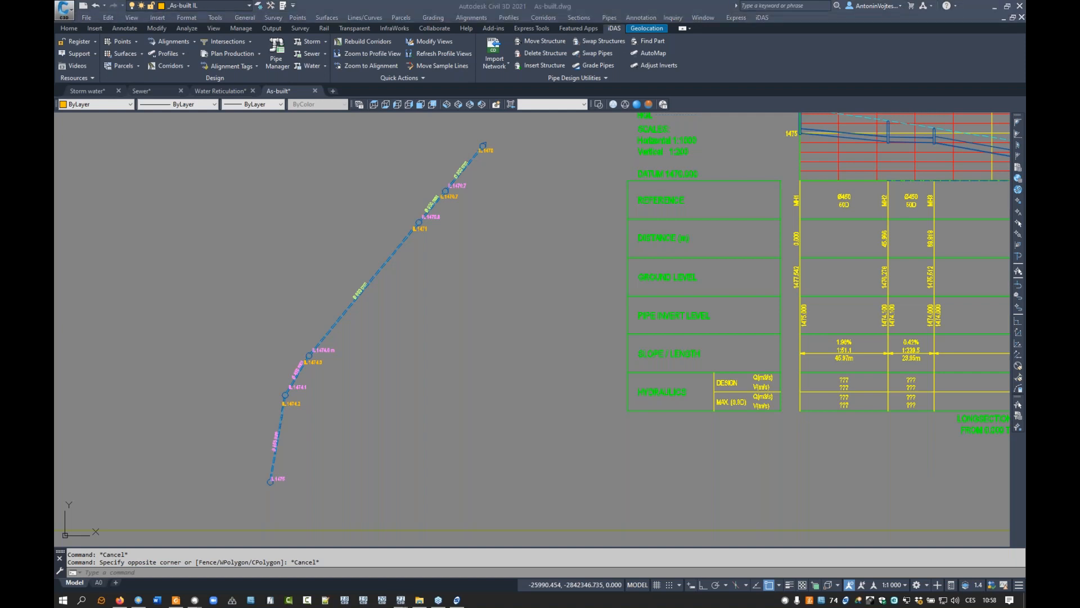